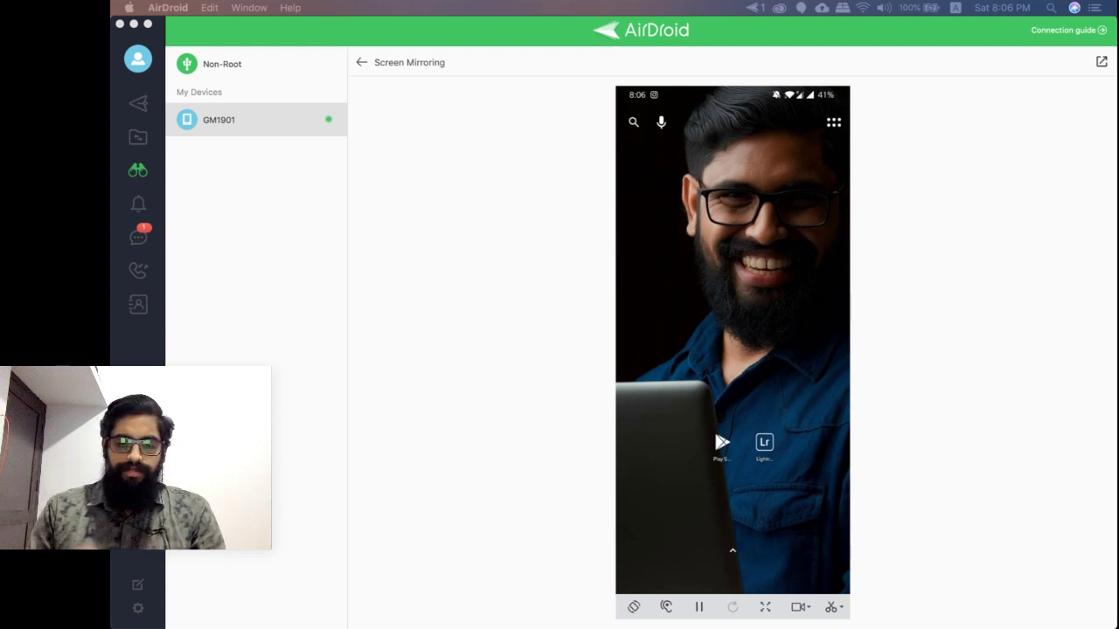
Search the Google Play Store for 'lightroom' to find the installed Adobe Lightroom app.
{"action": "left_click", "coordinate": [722, 444]}
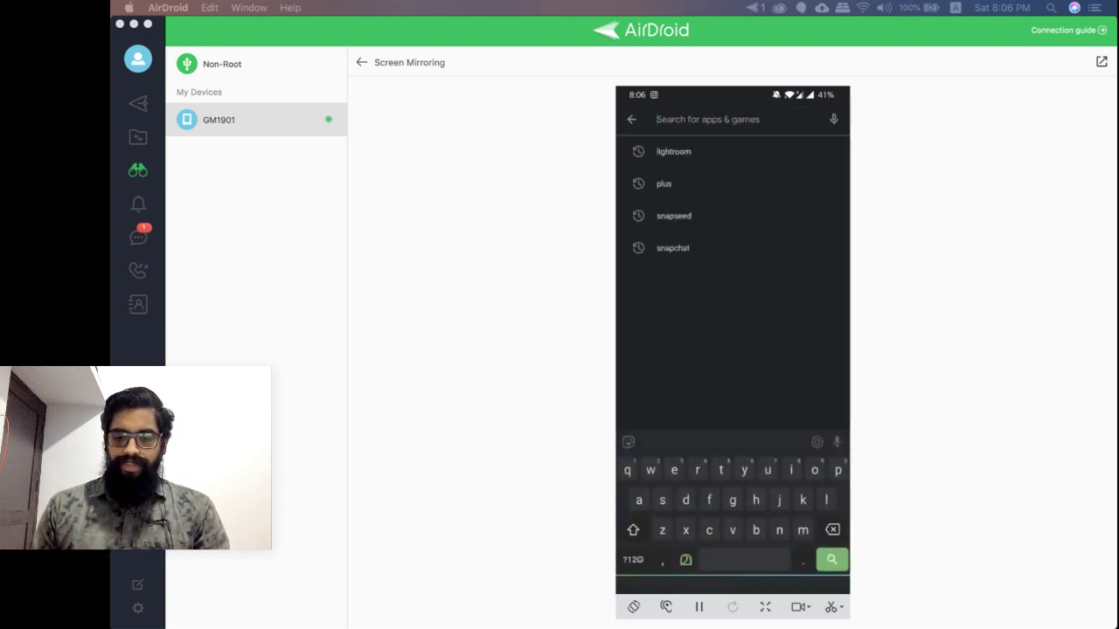
{"action": "type", "text": "lightroom"}
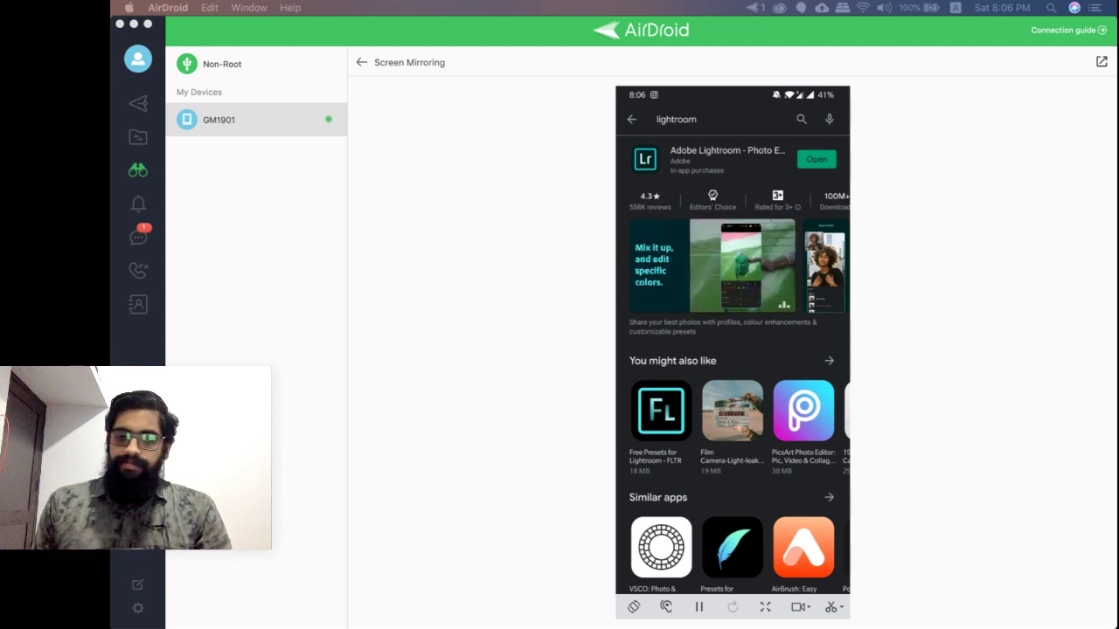
{"action": "scroll", "coordinate": [734, 348], "scroll_direction": "down", "scroll_amount": 1}
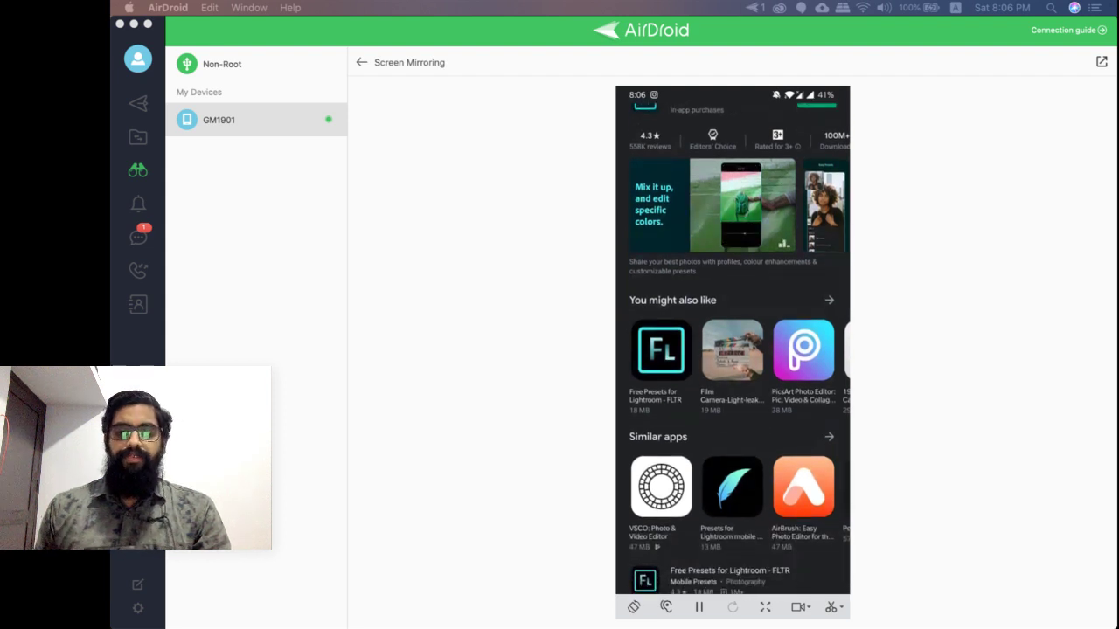
{"action": "scroll", "coordinate": [734, 348], "scroll_direction": "up", "scroll_amount": 1}
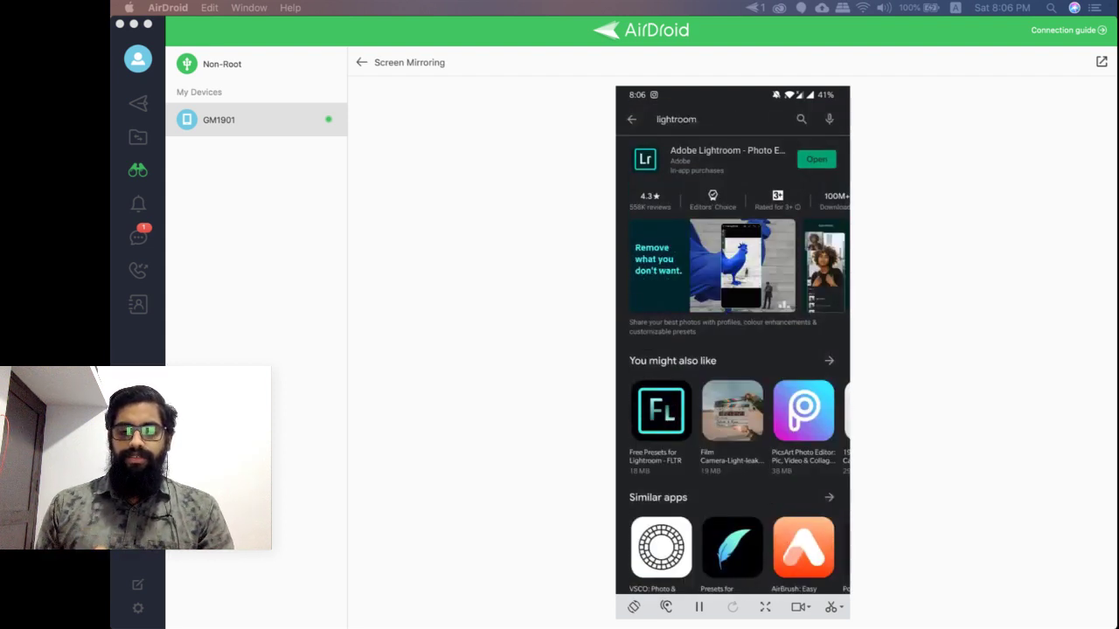
{"action": "scroll", "coordinate": [733, 411], "scroll_direction": "right", "scroll_amount": 1}
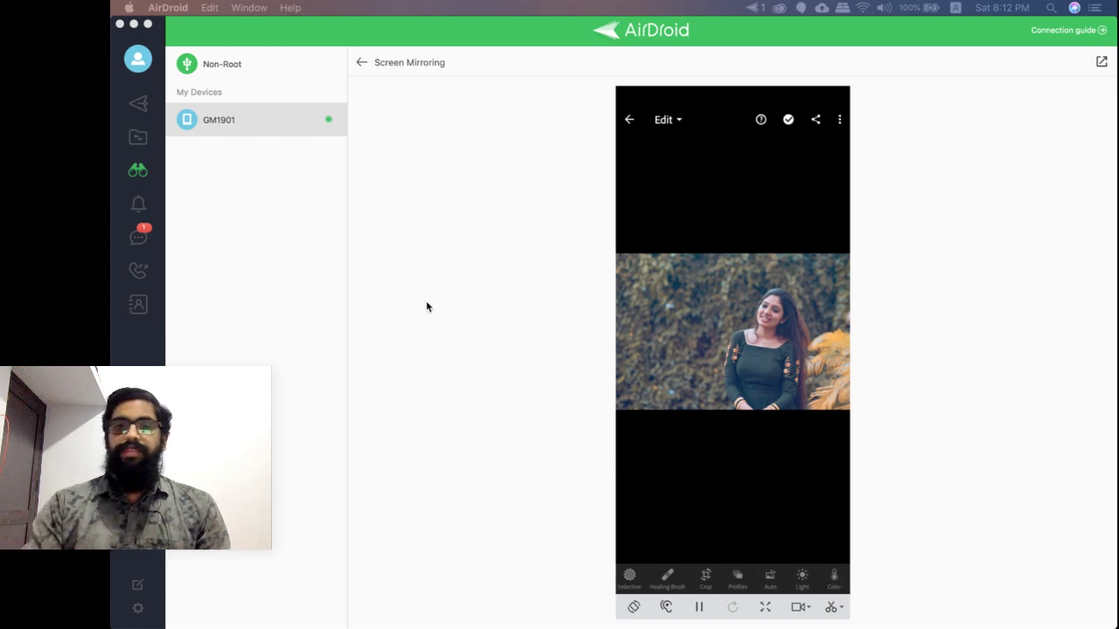
Switch the portrait photo into Lightroom's Selective Edits mode.
{"action": "left_click", "coordinate": [630, 576]}
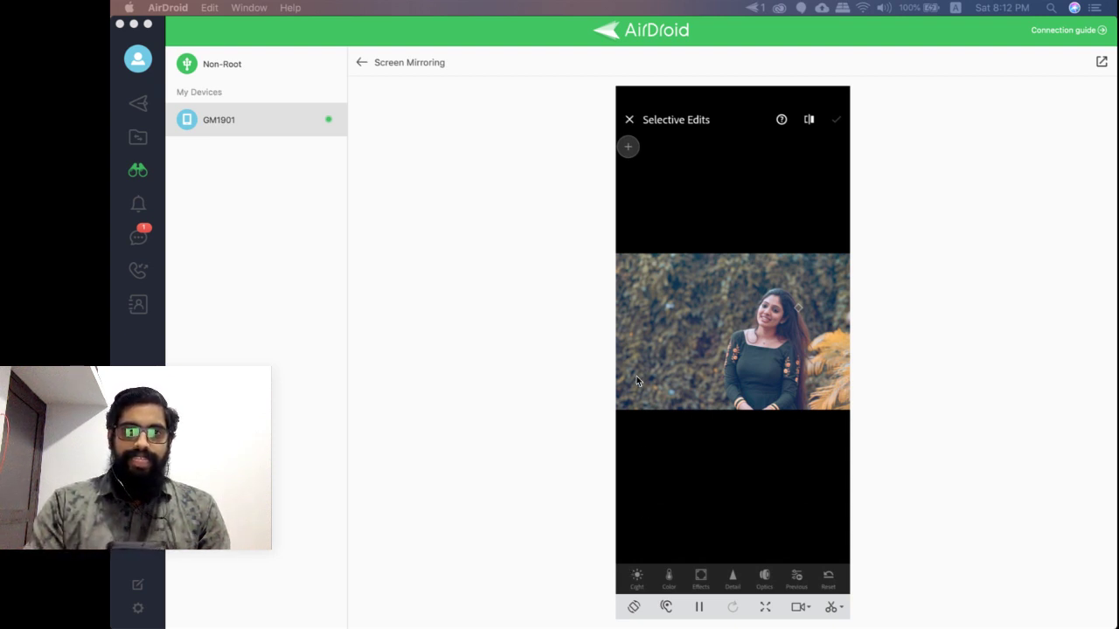
Reveal the brush, radial and linear gradient mask options in Selective Edits.
{"action": "left_click", "coordinate": [644, 127]}
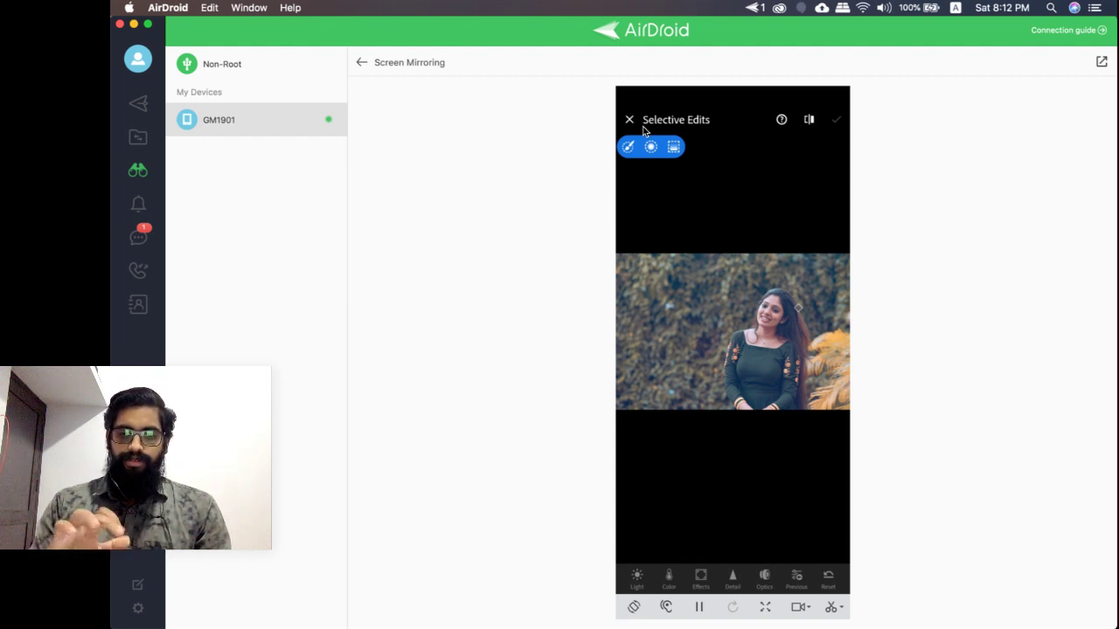
Exit Selective Edits and return to the portrait's main edit screen.
{"action": "left_click", "coordinate": [642, 128]}
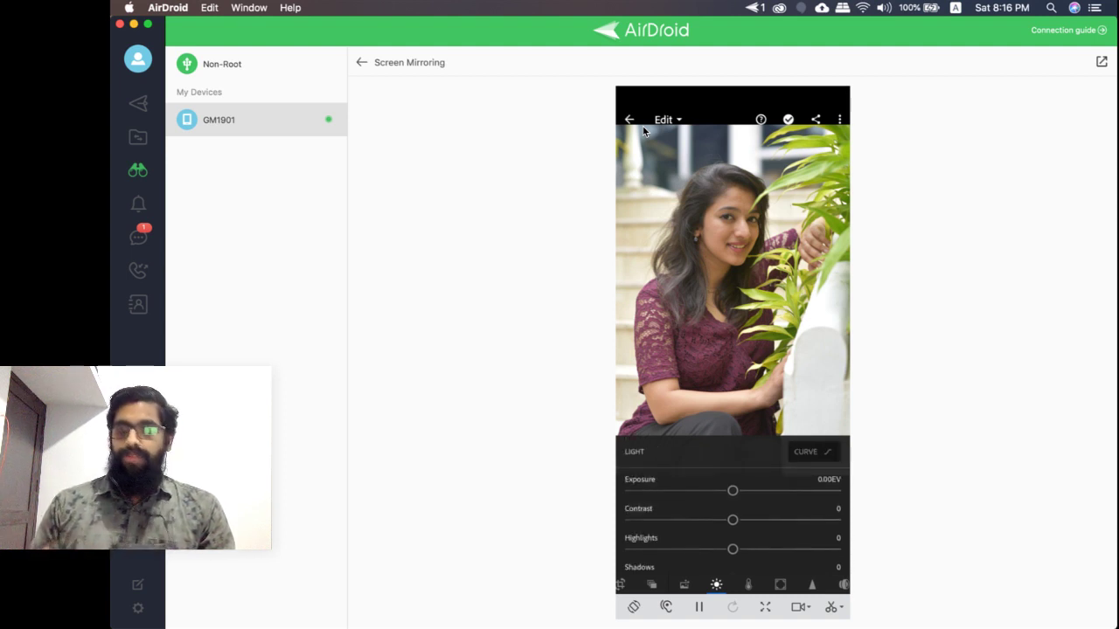
Bring up the tone curve editor with its white, red, green and blue channels.
{"action": "left_click", "coordinate": [805, 453]}
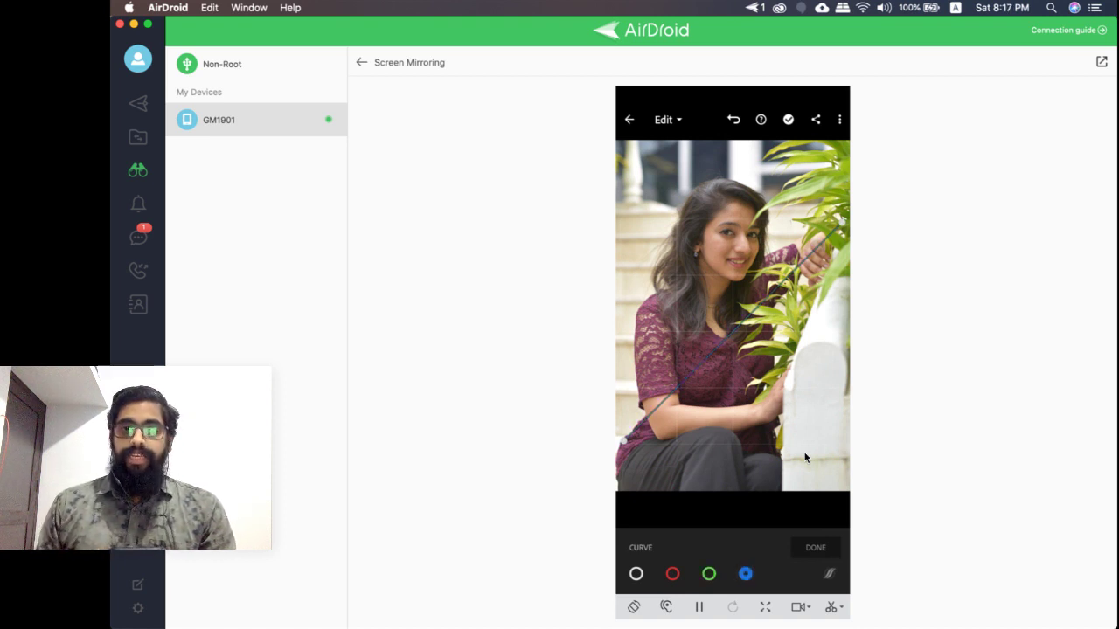
Reset the tone curve back to a straight line.
{"action": "left_click", "coordinate": [822, 584]}
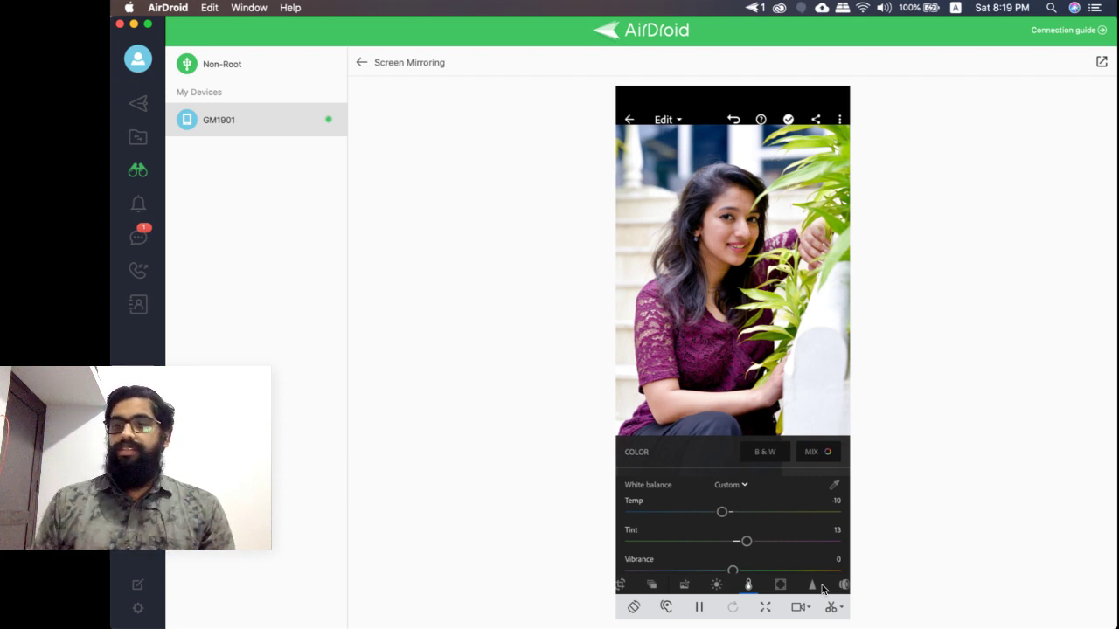
Show the Color Mix hue, saturation and luminance sliders for the red channel.
{"action": "left_click", "coordinate": [824, 464]}
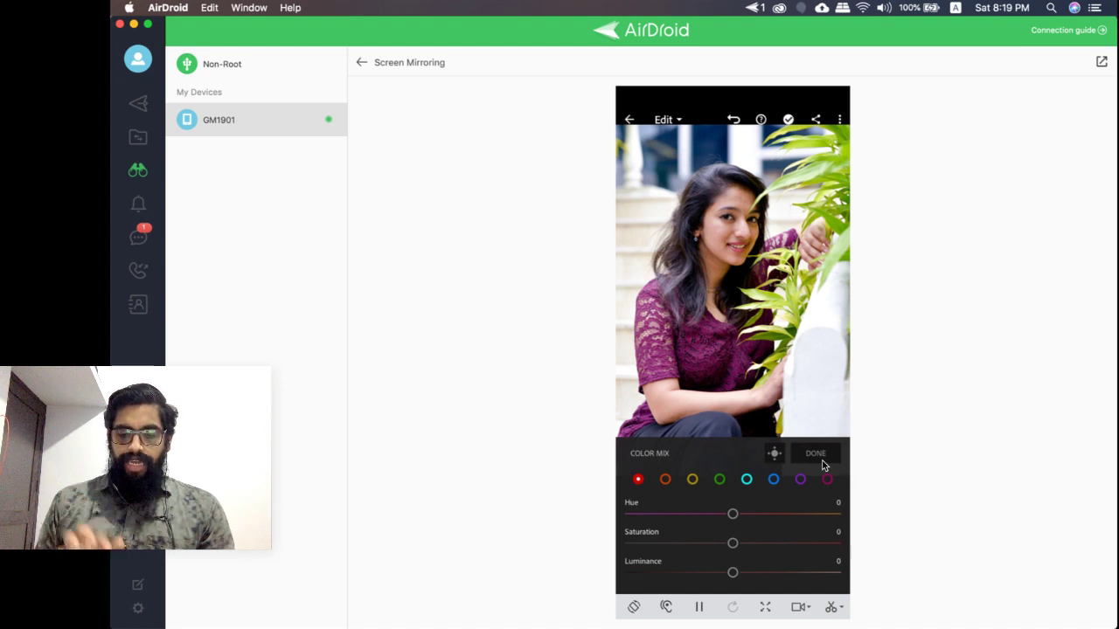
Finish the purple and magenta Color Mix adjustments that darken the woman's top.
{"action": "left_click", "coordinate": [820, 459]}
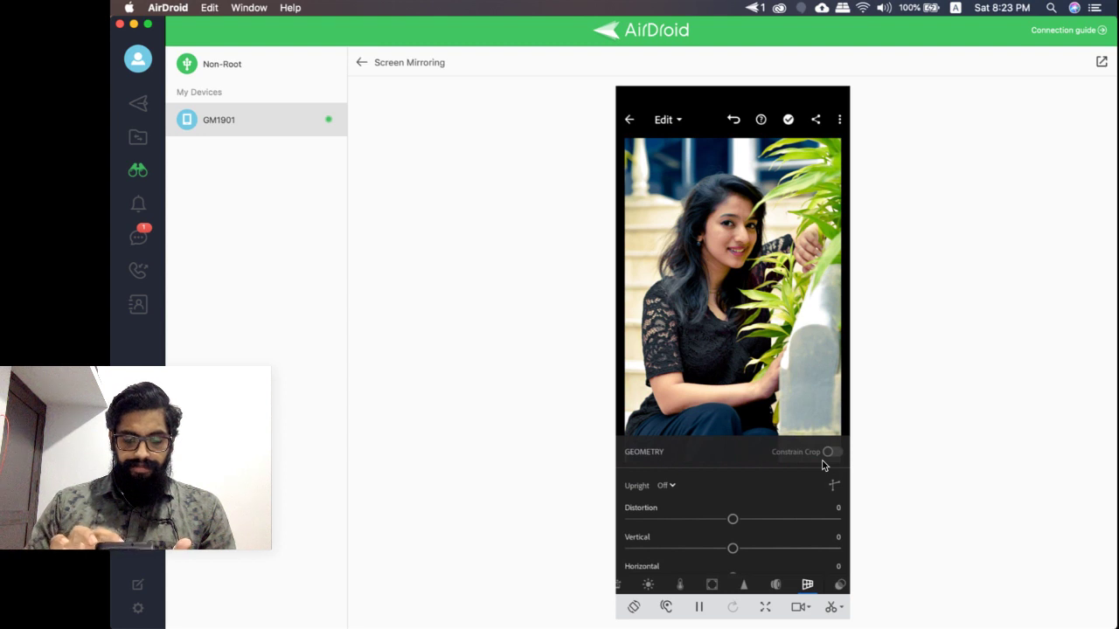
Scroll through the New Preset setting groups to review which are included.
{"action": "scroll", "coordinate": [821, 465], "scroll_direction": "down", "scroll_amount": 5}
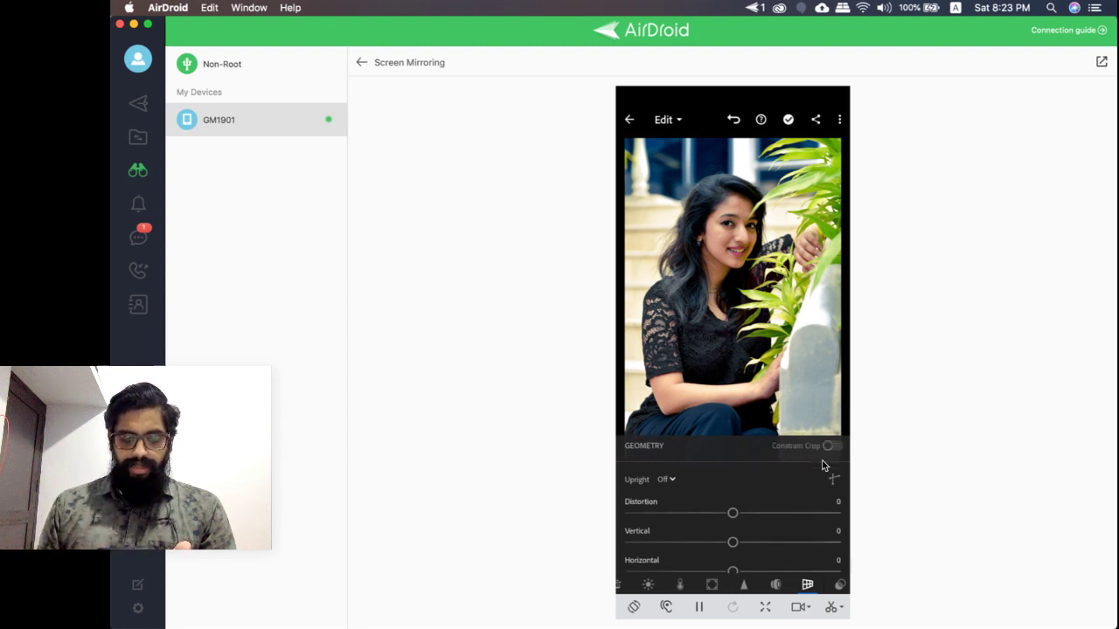
{"action": "scroll", "coordinate": [821, 465], "scroll_direction": "up", "scroll_amount": 5}
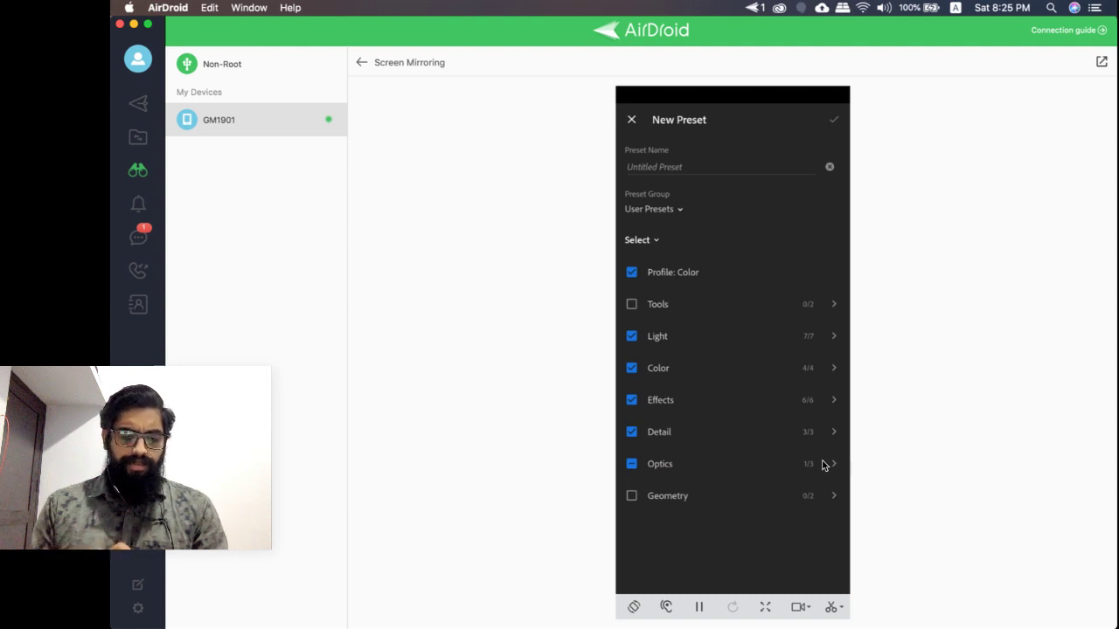
Save the preset as 'Ra Class' in User Presets, leaving Optics excluded.
{"action": "left_click", "coordinate": [821, 465]}
{"action": "left_click", "coordinate": [822, 465]}
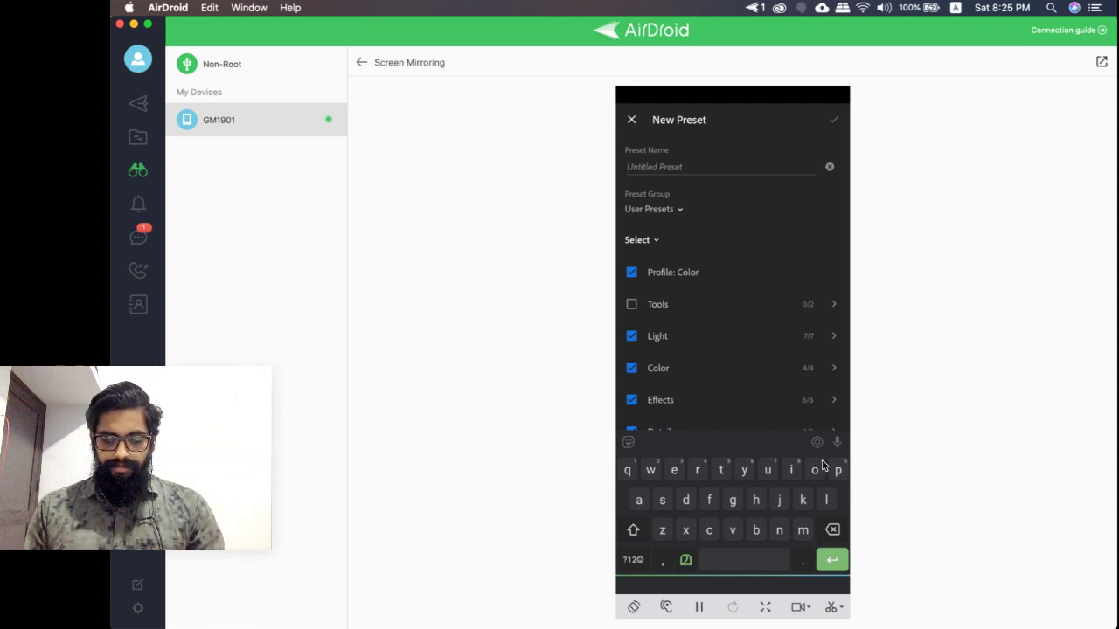
{"action": "type", "text": "RA"}
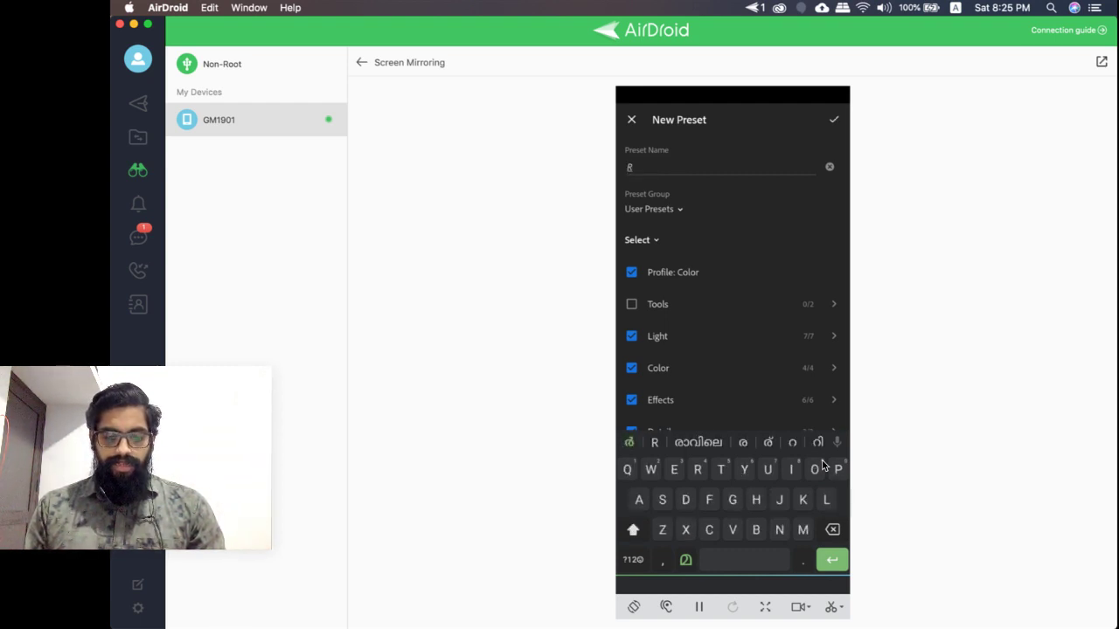
{"action": "key", "text": "space"}
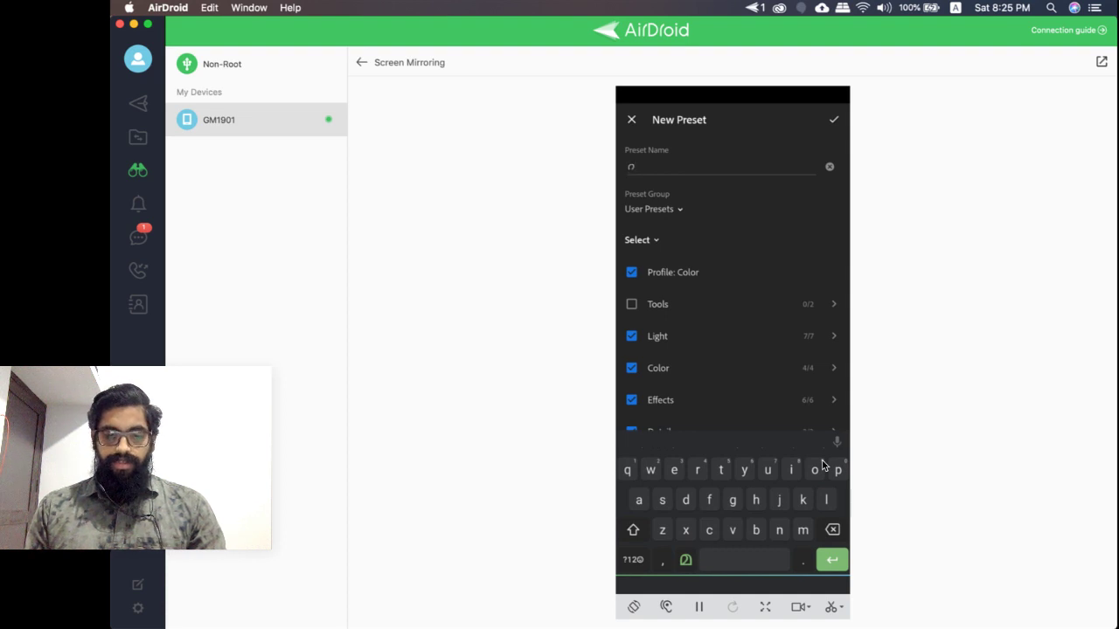
{"action": "key", "text": "BackSpace"}
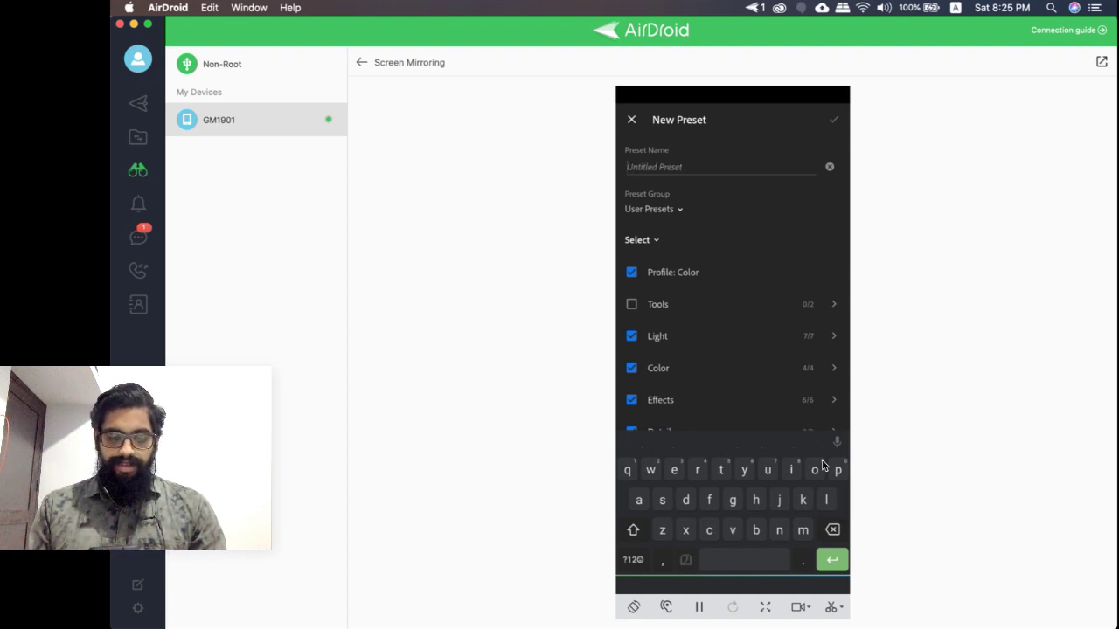
{"action": "type", "text": "Ra "}
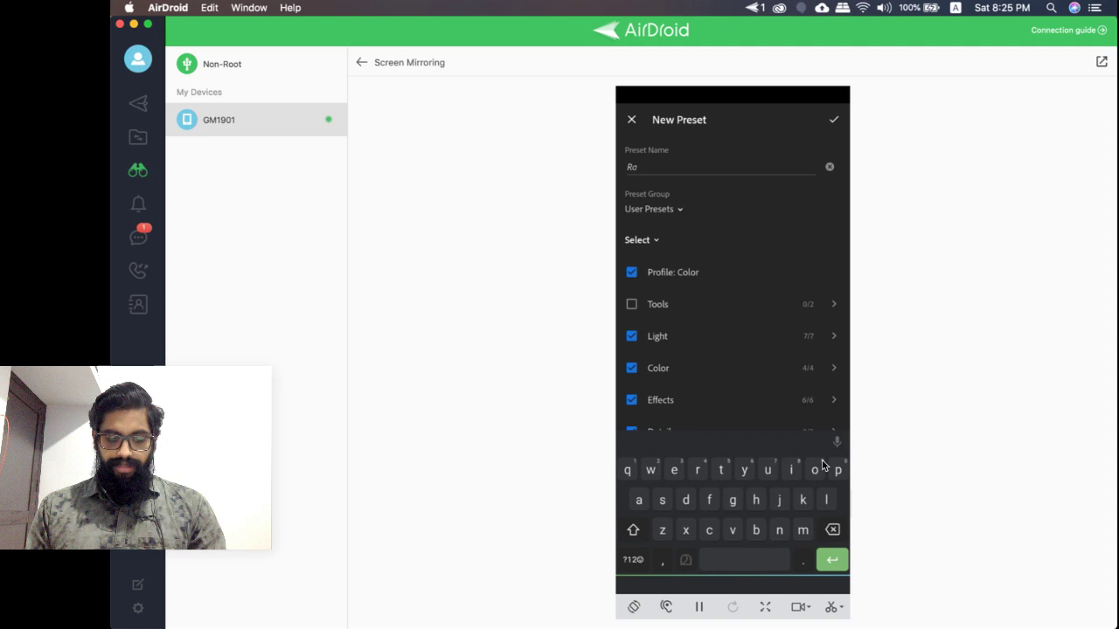
{"action": "type", "text": "Class"}
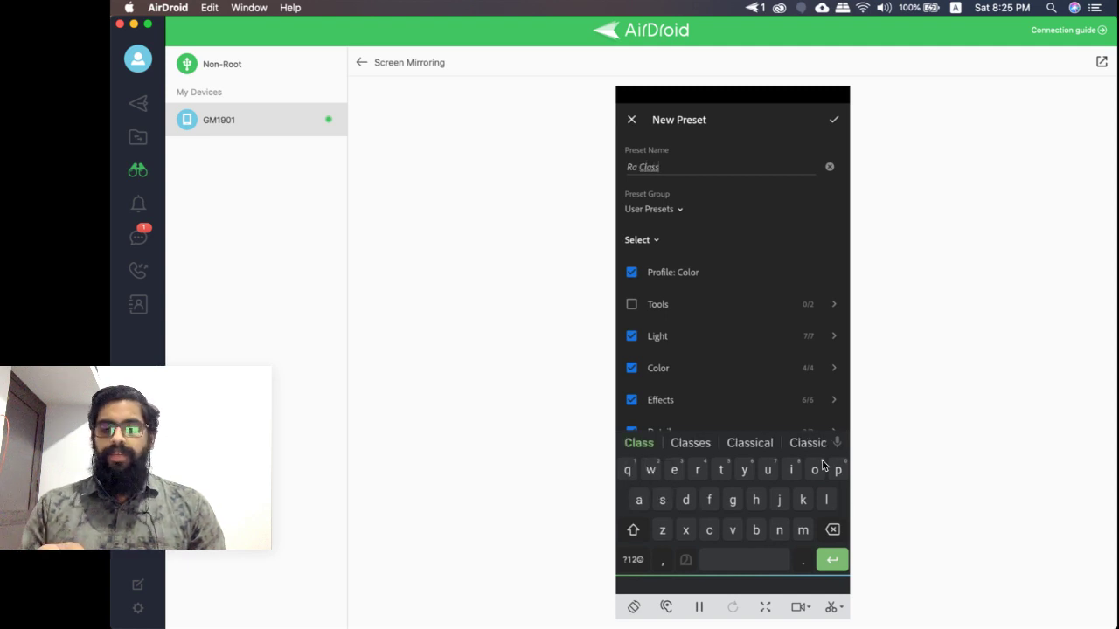
{"action": "key", "text": "Return"}
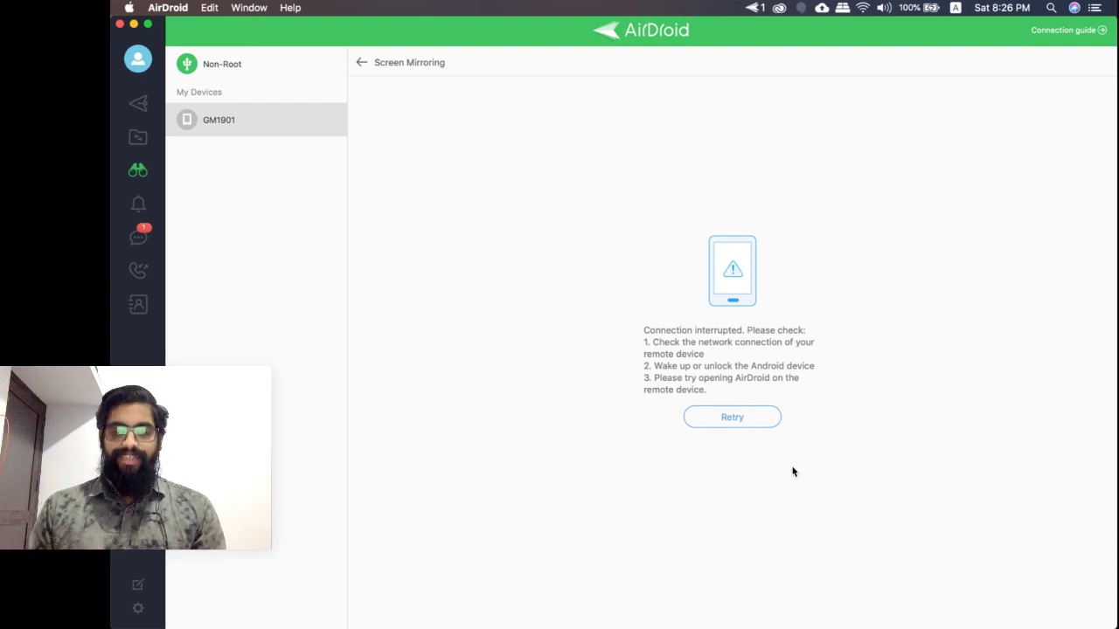
Reconnect AirDroid mirroring to the phone, then minimize the AirDroid window to reveal Lightroom desktop.
{"action": "left_click", "coordinate": [743, 422]}
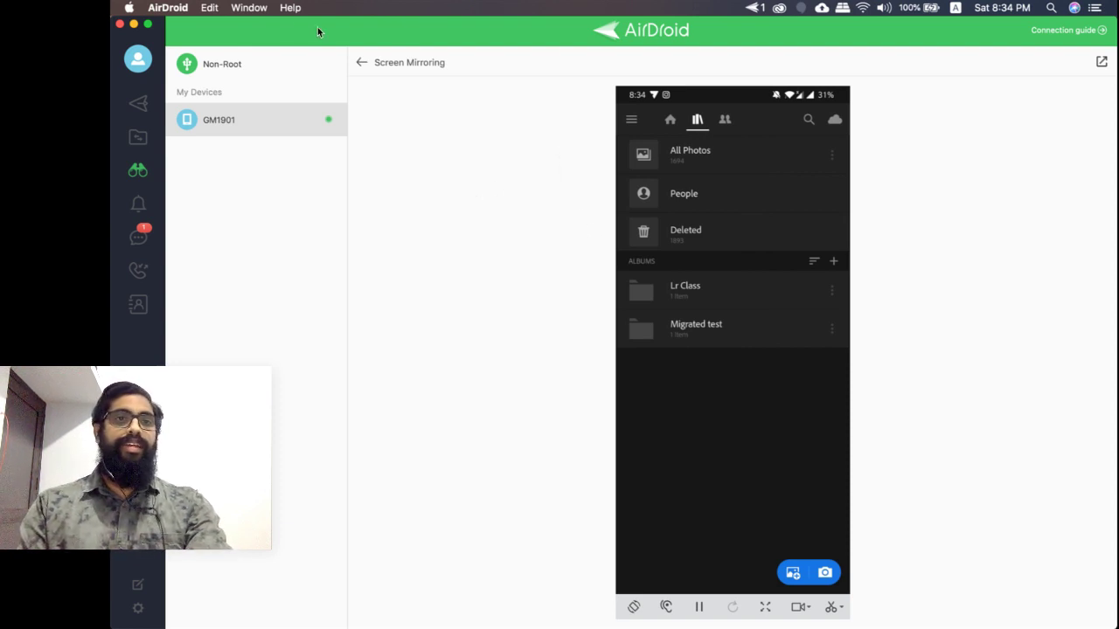
{"action": "left_click", "coordinate": [121, 24]}
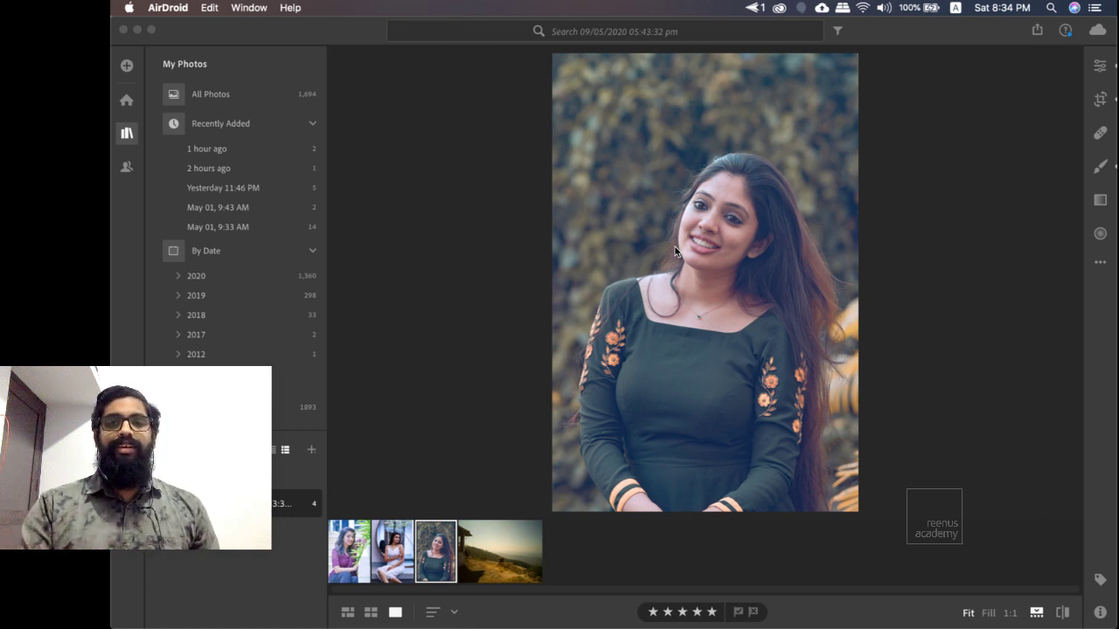
Bring Lightroom desktop to the front, showing the green-dress portrait in My Photos.
{"action": "left_click", "coordinate": [913, 40]}
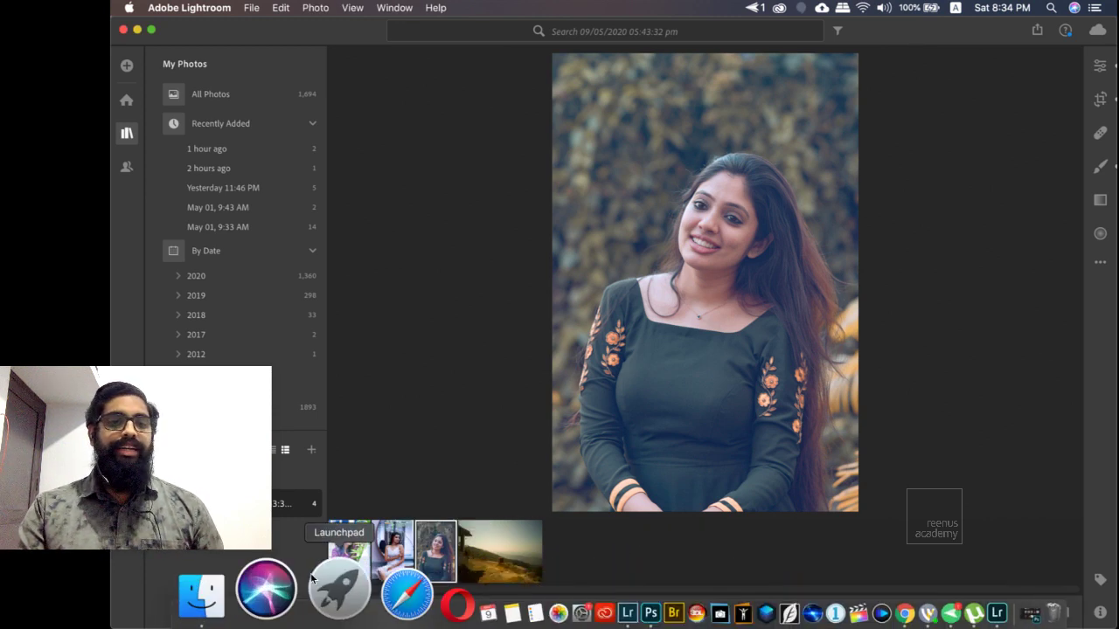
{"action": "mouse_move", "coordinate": [350, 612]}
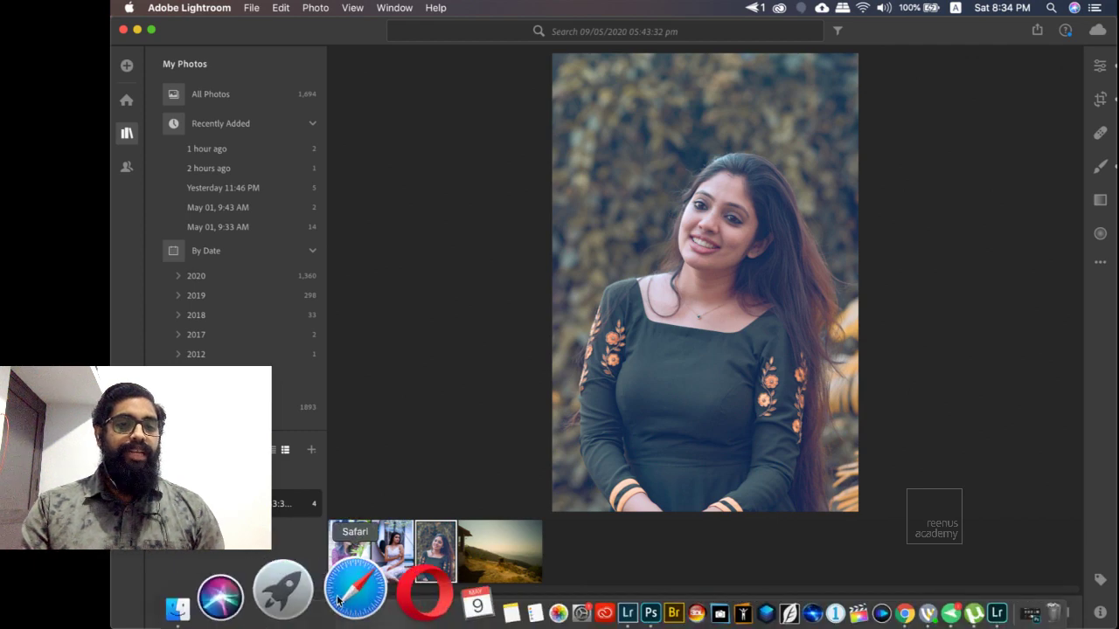
{"action": "left_click", "coordinate": [320, 598]}
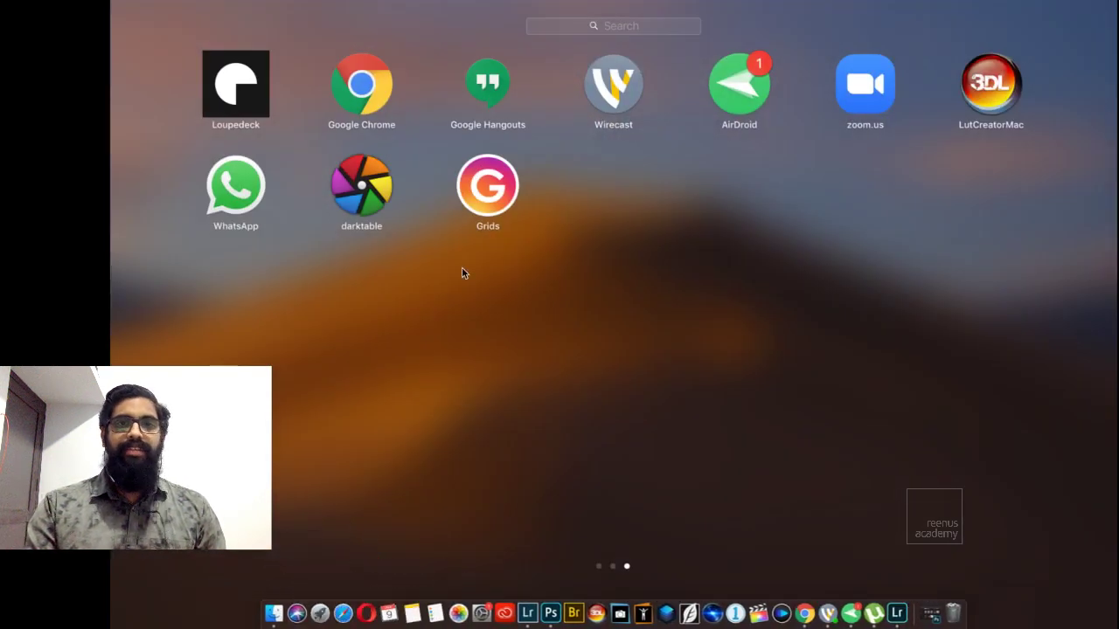
{"action": "scroll", "coordinate": [461, 269], "scroll_direction": "left", "scroll_amount": 2}
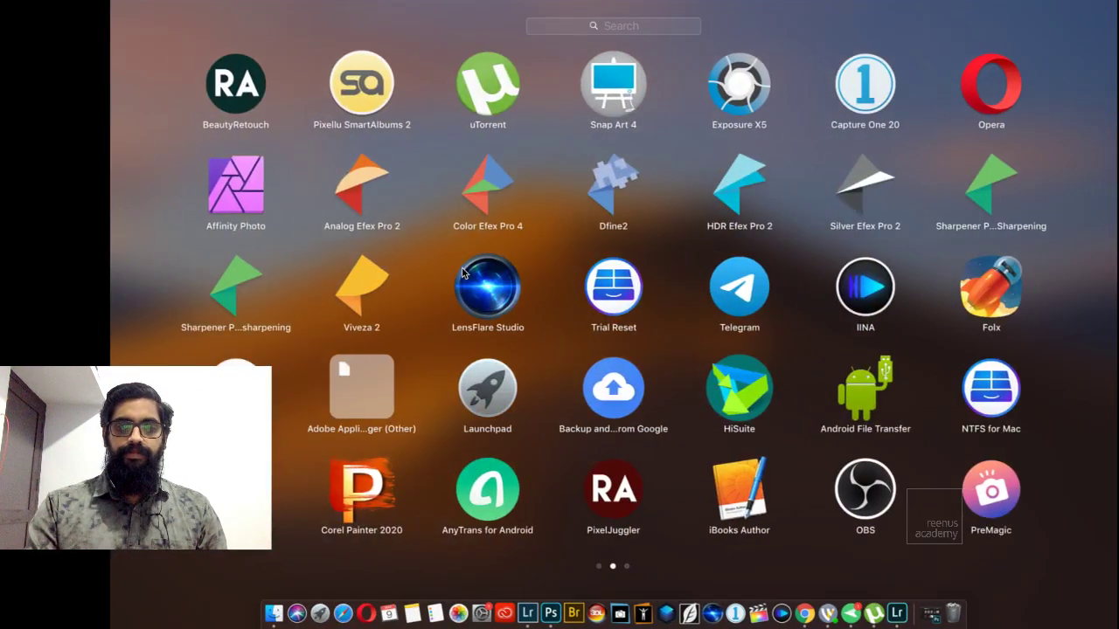
{"action": "scroll", "coordinate": [462, 274], "scroll_direction": "left", "scroll_amount": 2}
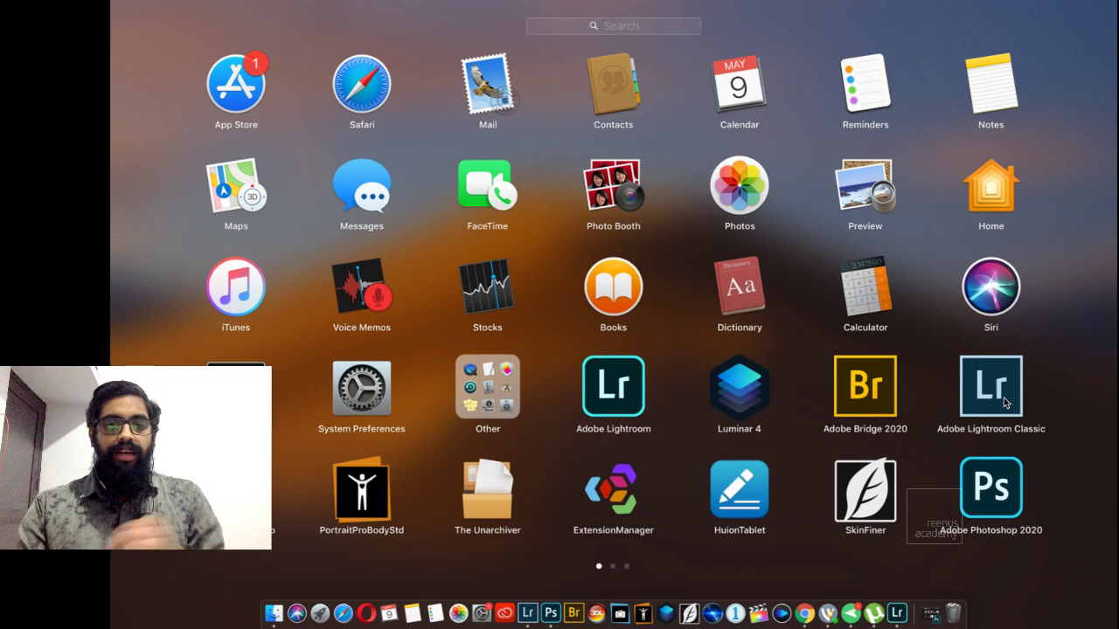
{"action": "left_click", "coordinate": [595, 389]}
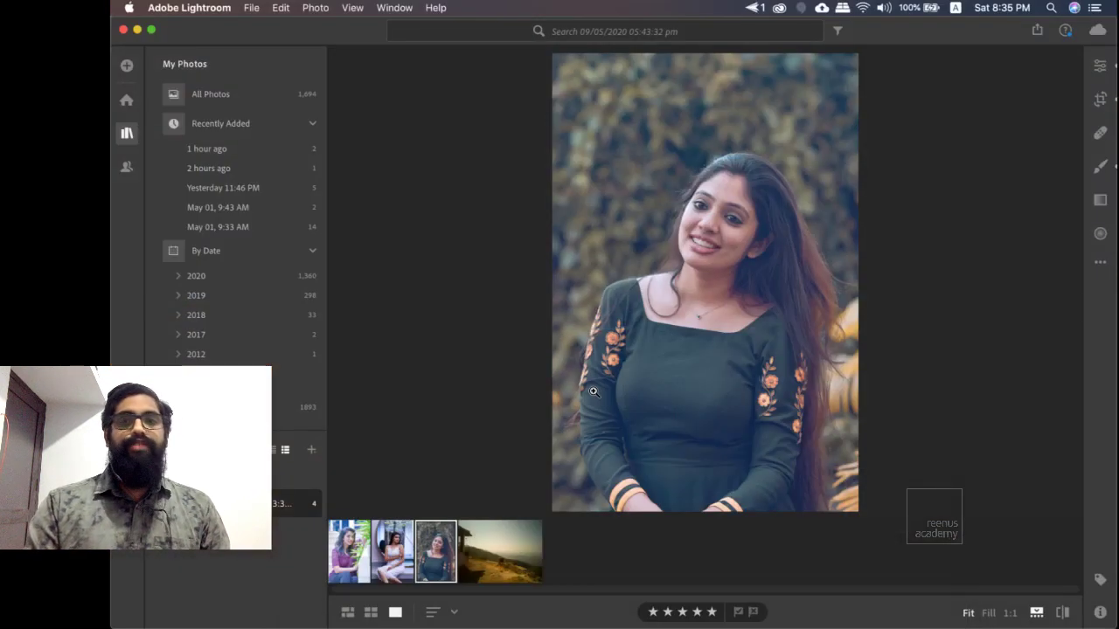
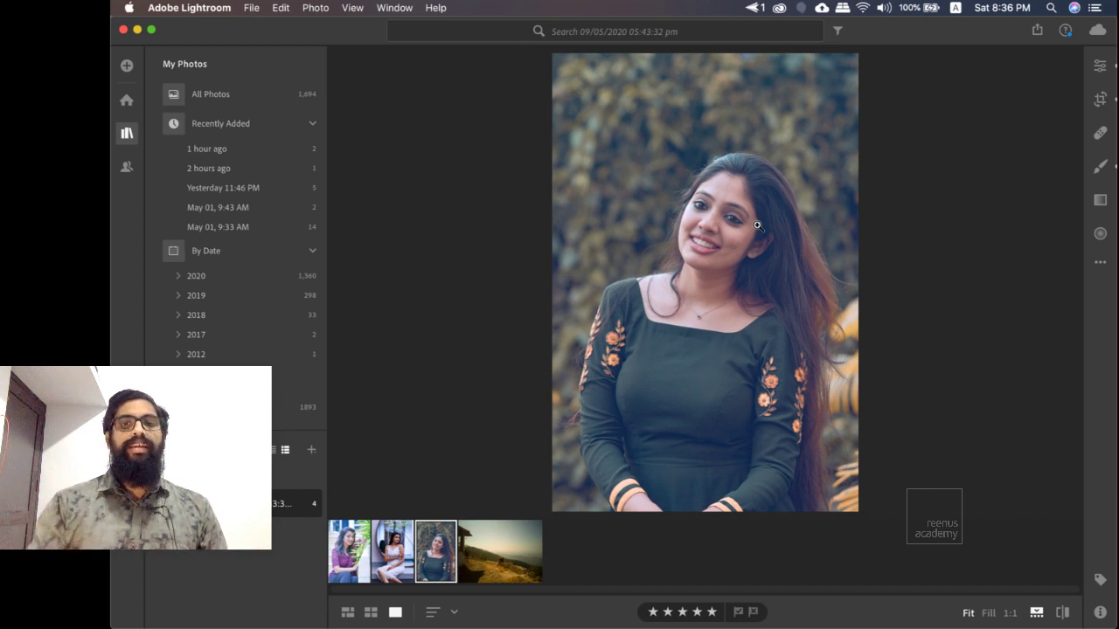
Check cloud storage usage and sync status in the cloud panel.
{"action": "left_click", "coordinate": [1098, 30]}
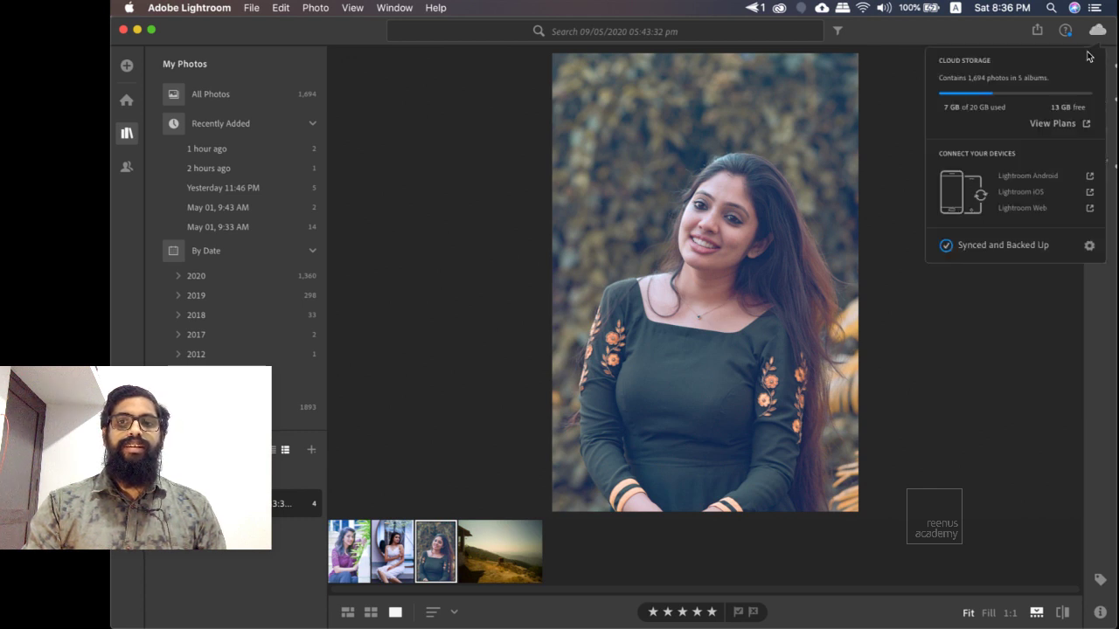
{"action": "left_click", "coordinate": [914, 100]}
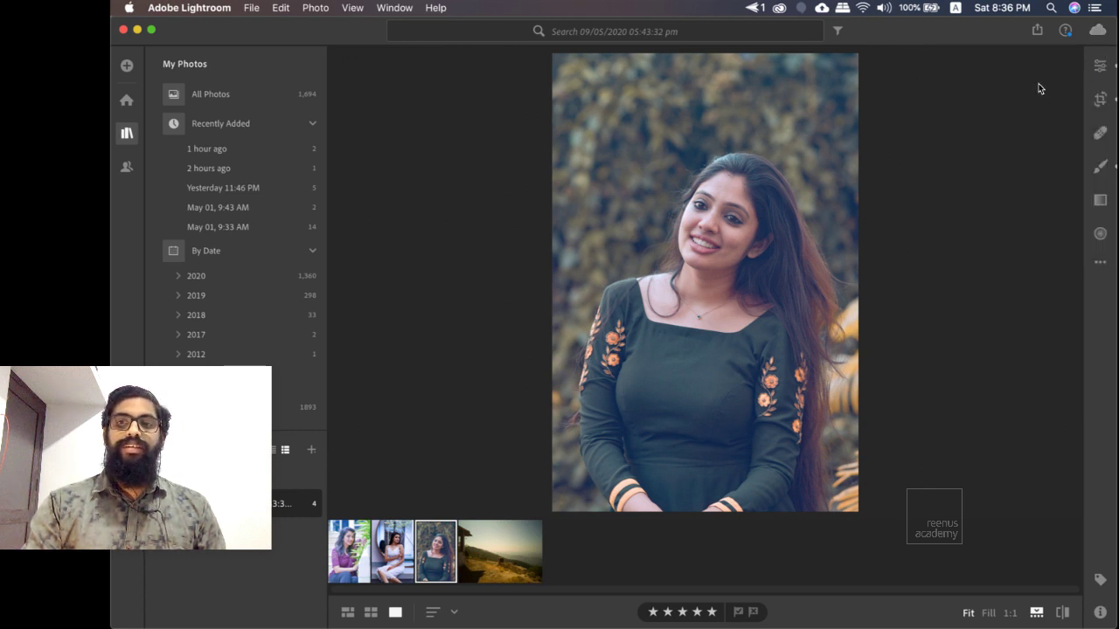
{"action": "left_click", "coordinate": [1098, 31]}
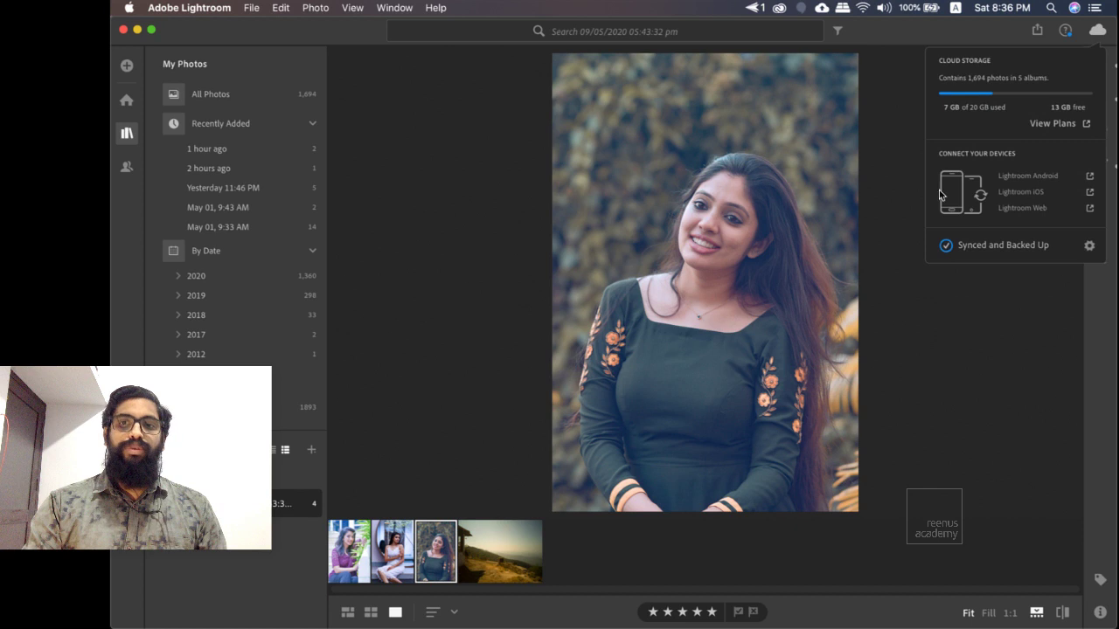
{"action": "left_click", "coordinate": [776, 298]}
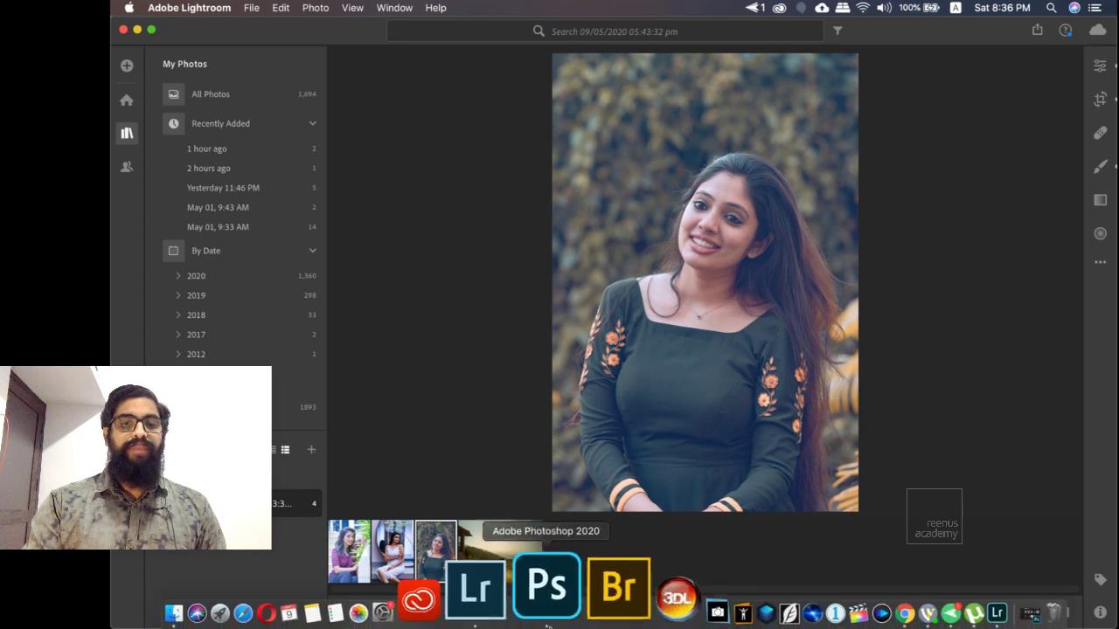
Browse Lightroom photos from Photoshop, then send the current photo to Photoshop for editing.
{"action": "left_click", "coordinate": [548, 607]}
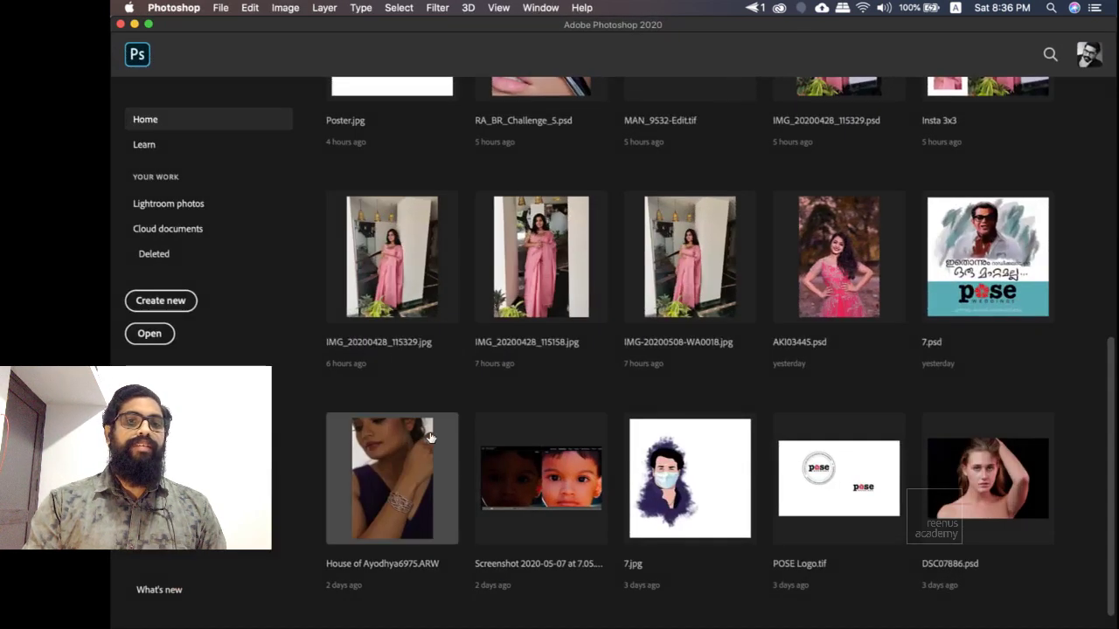
{"action": "left_click", "coordinate": [176, 203]}
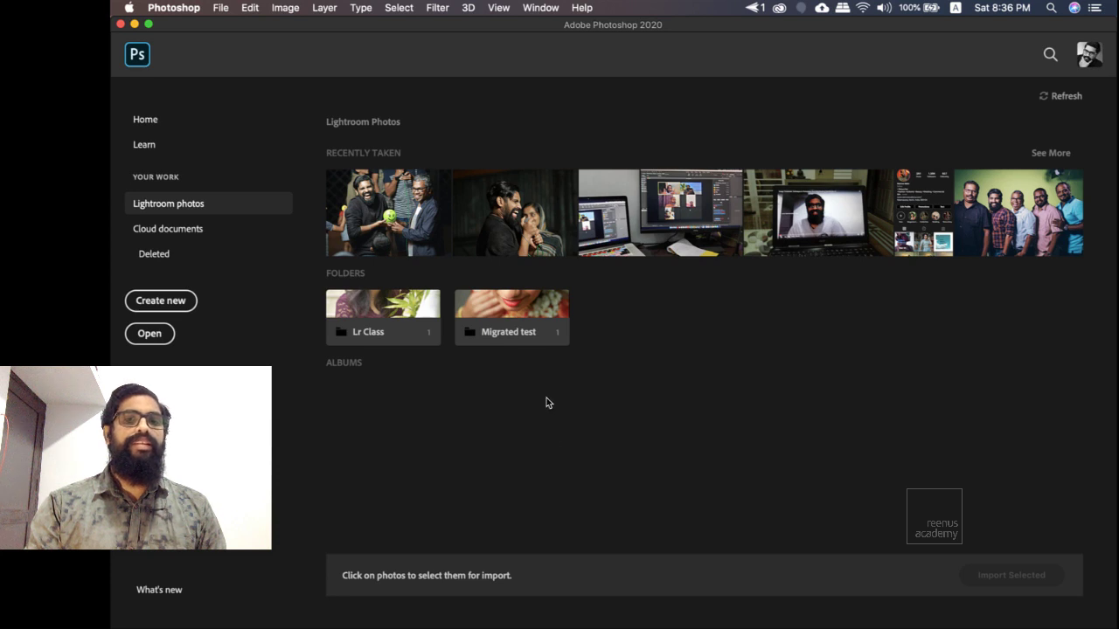
{"action": "left_click", "coordinate": [161, 121]}
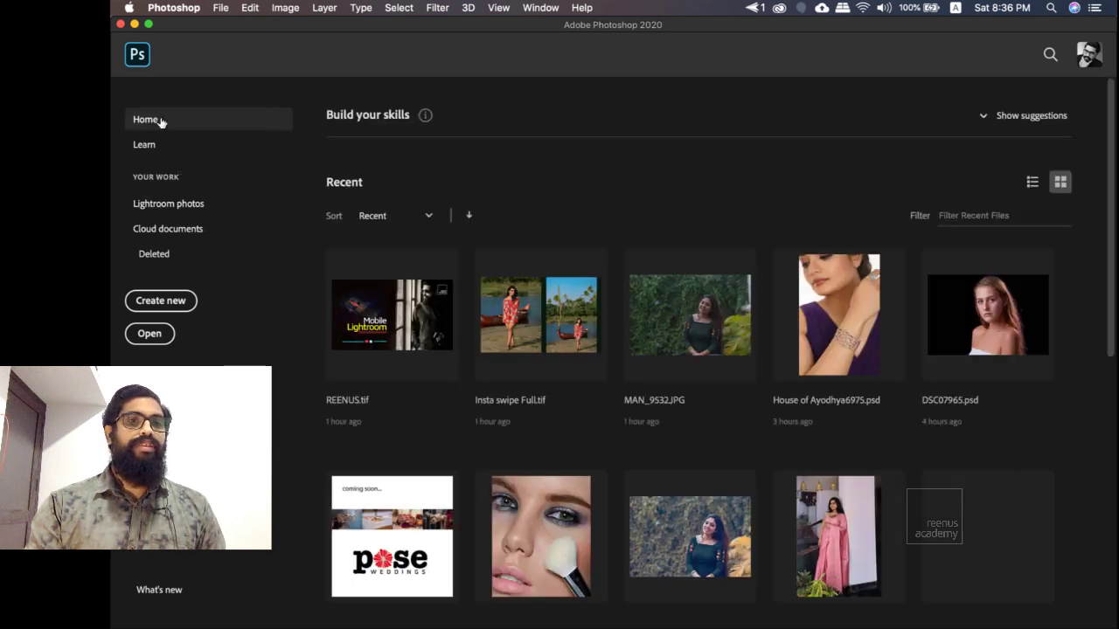
{"action": "left_click", "coordinate": [184, 210]}
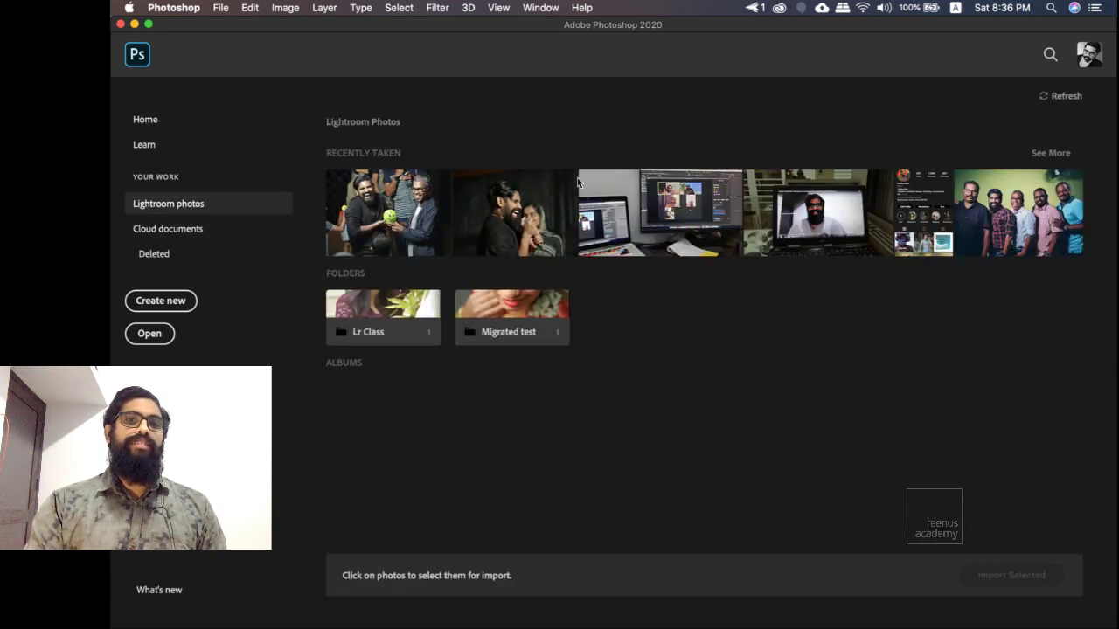
{"action": "left_click", "coordinate": [134, 23]}
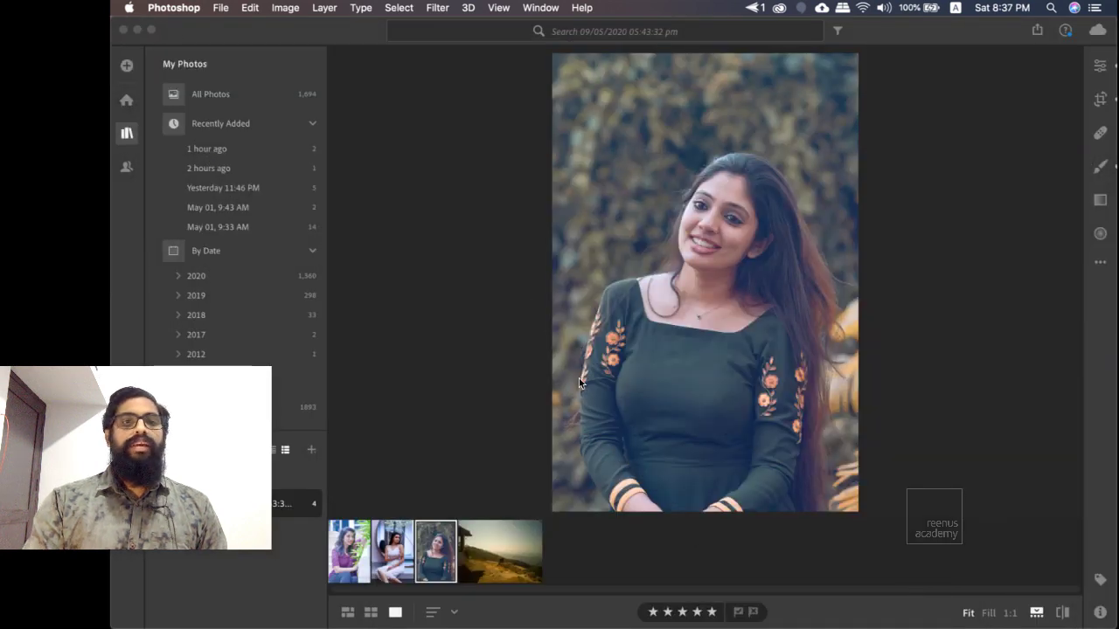
{"action": "right_click", "coordinate": [675, 320]}
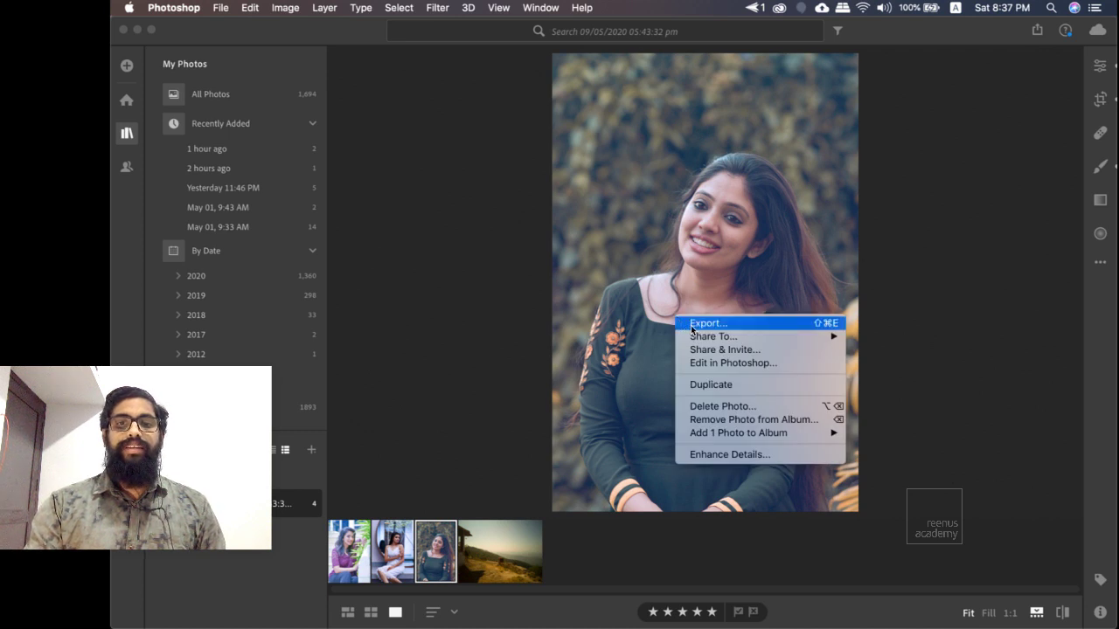
{"action": "left_click", "coordinate": [727, 365]}
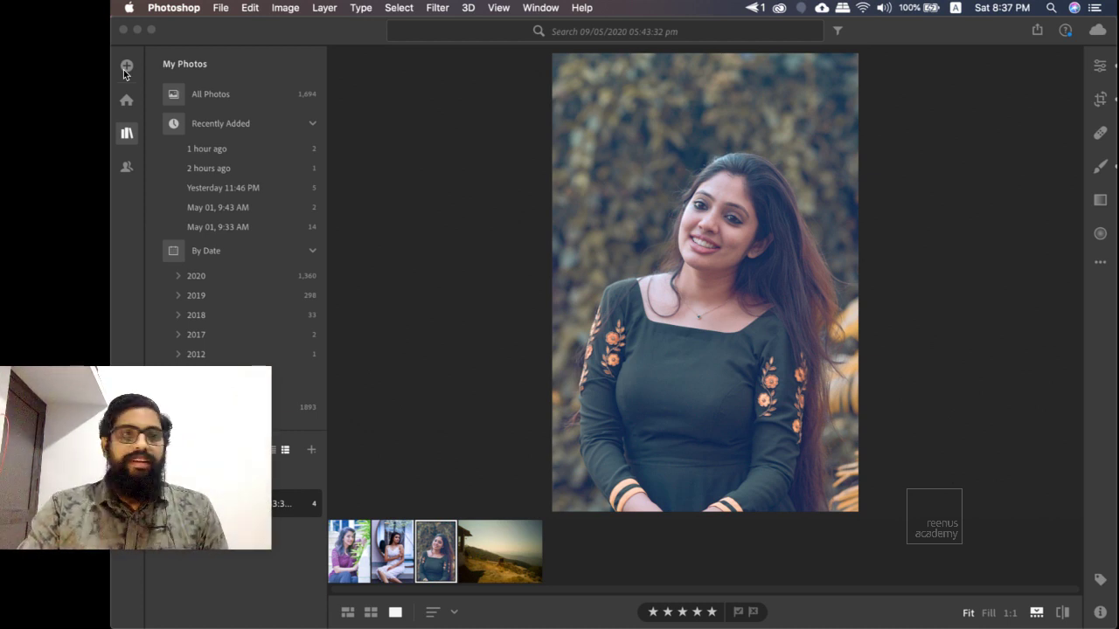
Pick _KS_2374.CR2 from the reenu folder and bring it to import review.
{"action": "left_click", "coordinate": [125, 68]}
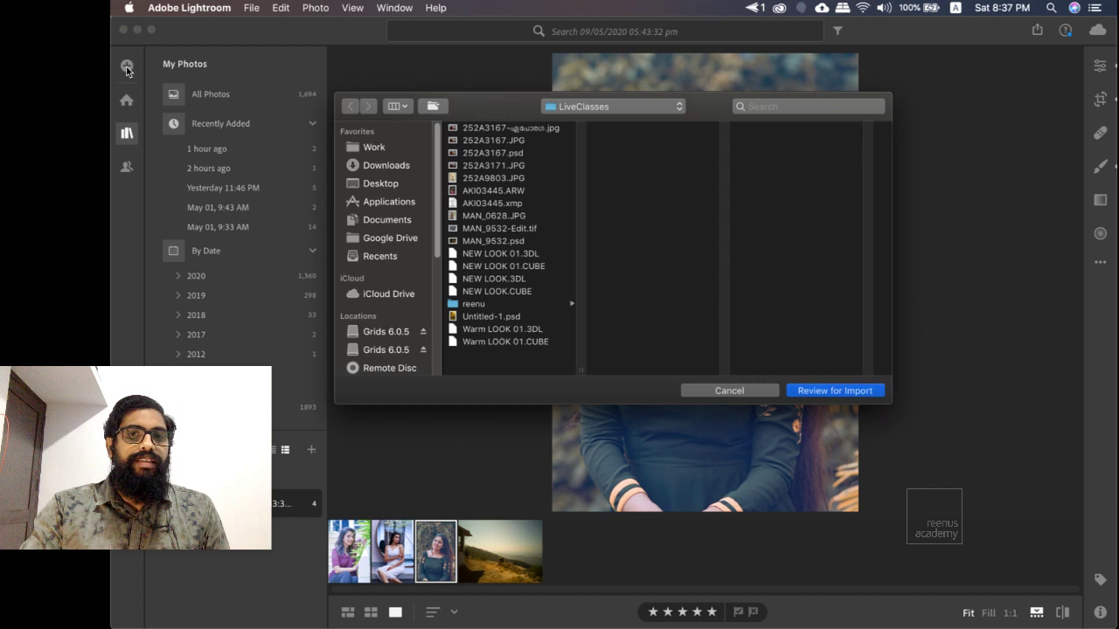
{"action": "left_click", "coordinate": [496, 318]}
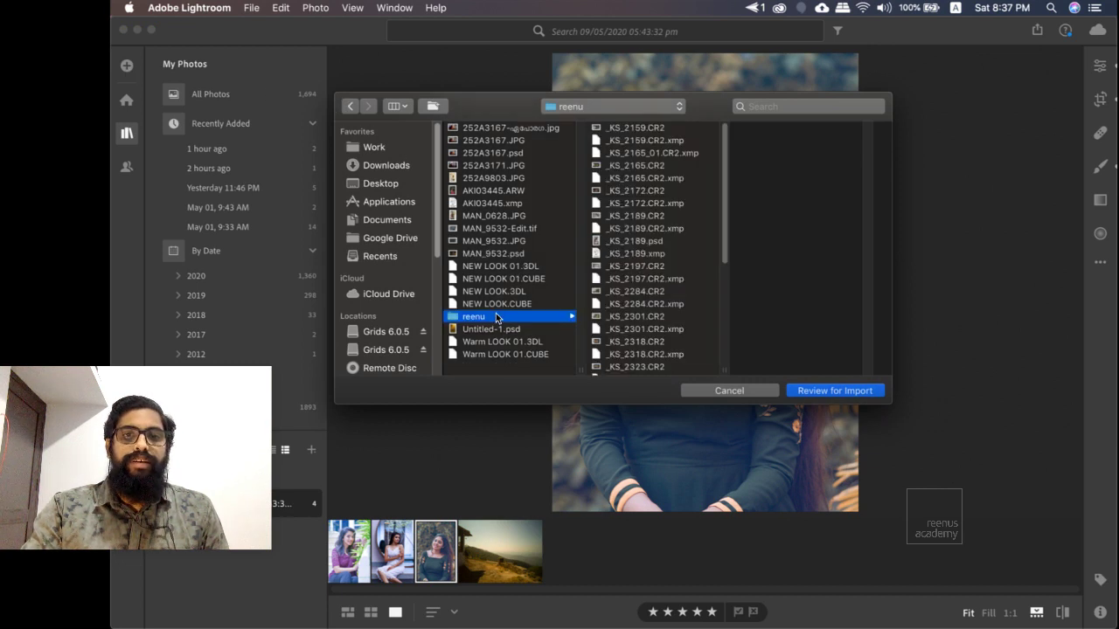
{"action": "left_click", "coordinate": [652, 244]}
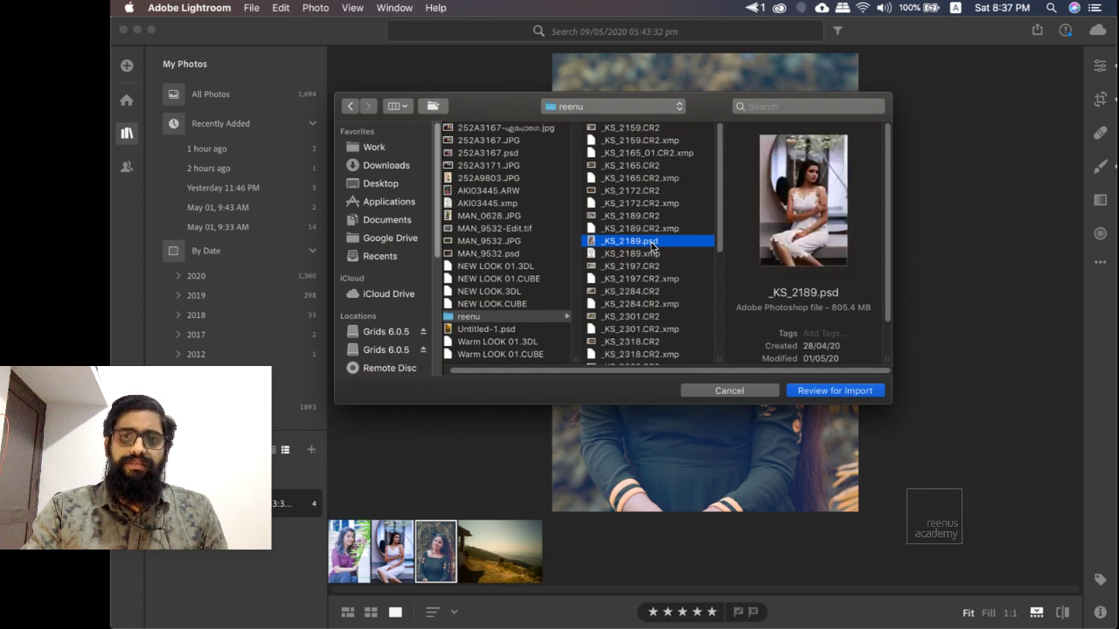
{"action": "left_click", "coordinate": [651, 165]}
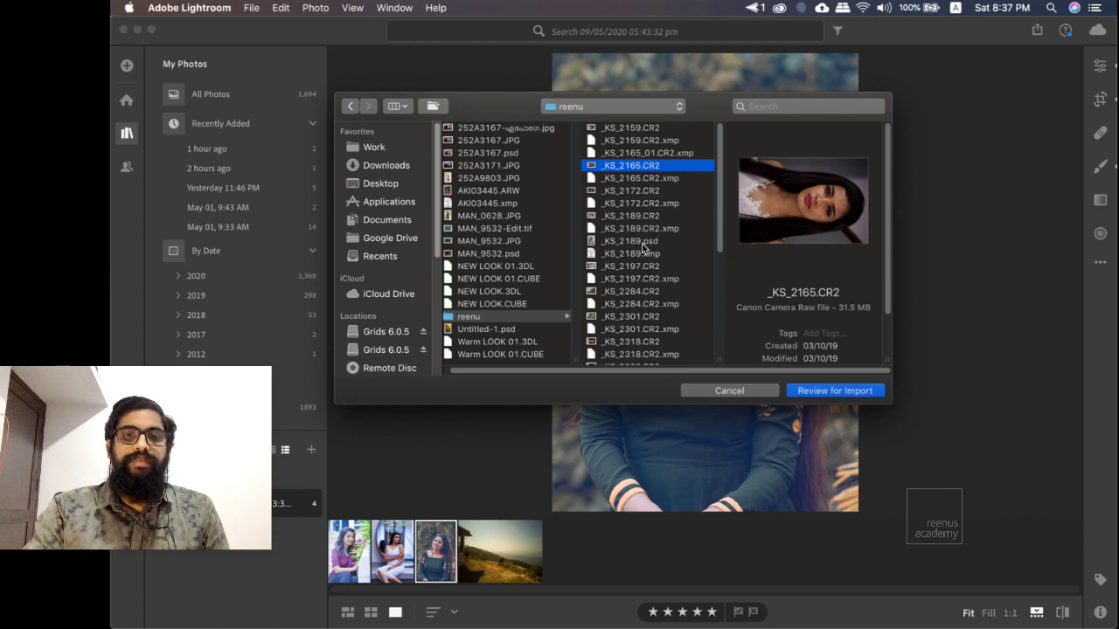
{"action": "scroll", "coordinate": [645, 241], "scroll_direction": "down", "scroll_amount": 3}
{"action": "scroll", "coordinate": [645, 241], "scroll_direction": "down", "scroll_amount": 2}
{"action": "scroll", "coordinate": [642, 245], "scroll_direction": "down", "scroll_amount": 2}
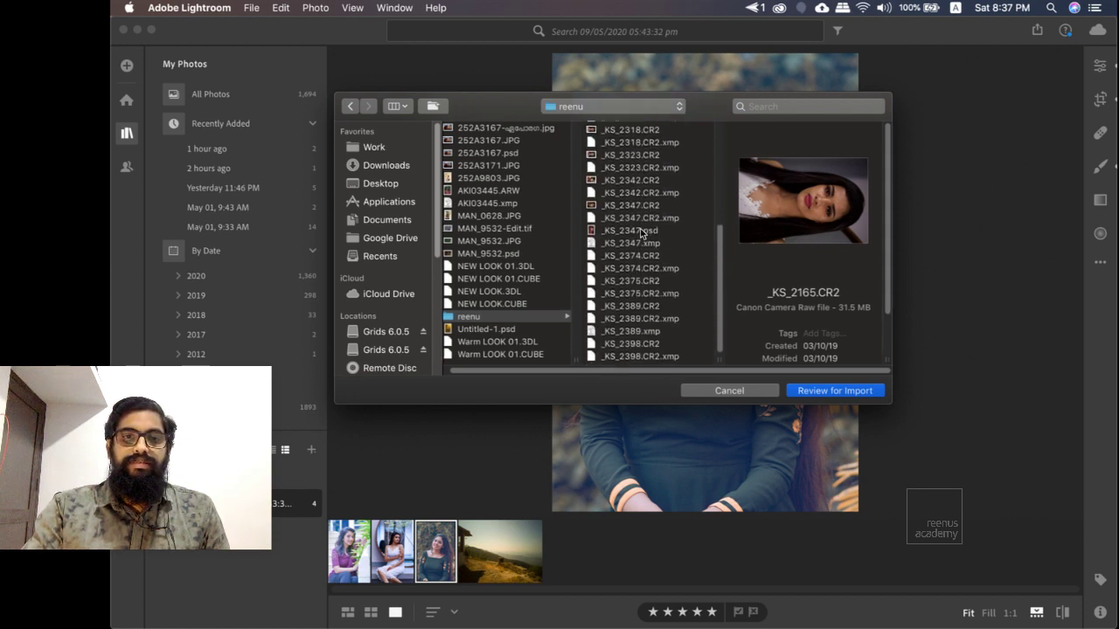
{"action": "scroll", "coordinate": [638, 253], "scroll_direction": "down", "scroll_amount": 2}
{"action": "left_click", "coordinate": [638, 234]}
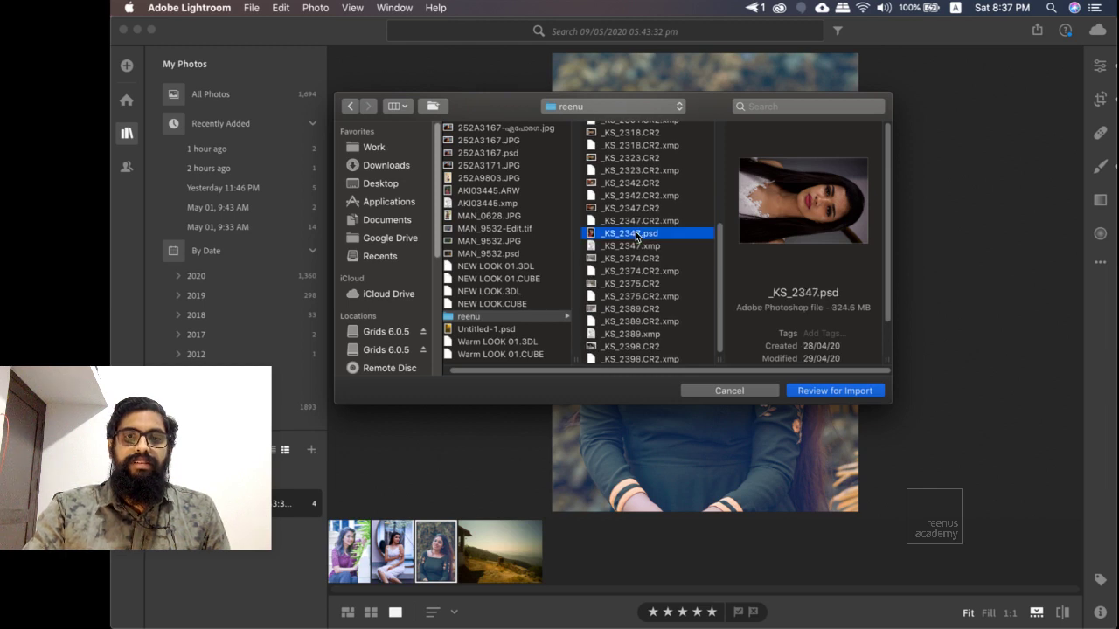
{"action": "left_click", "coordinate": [637, 258]}
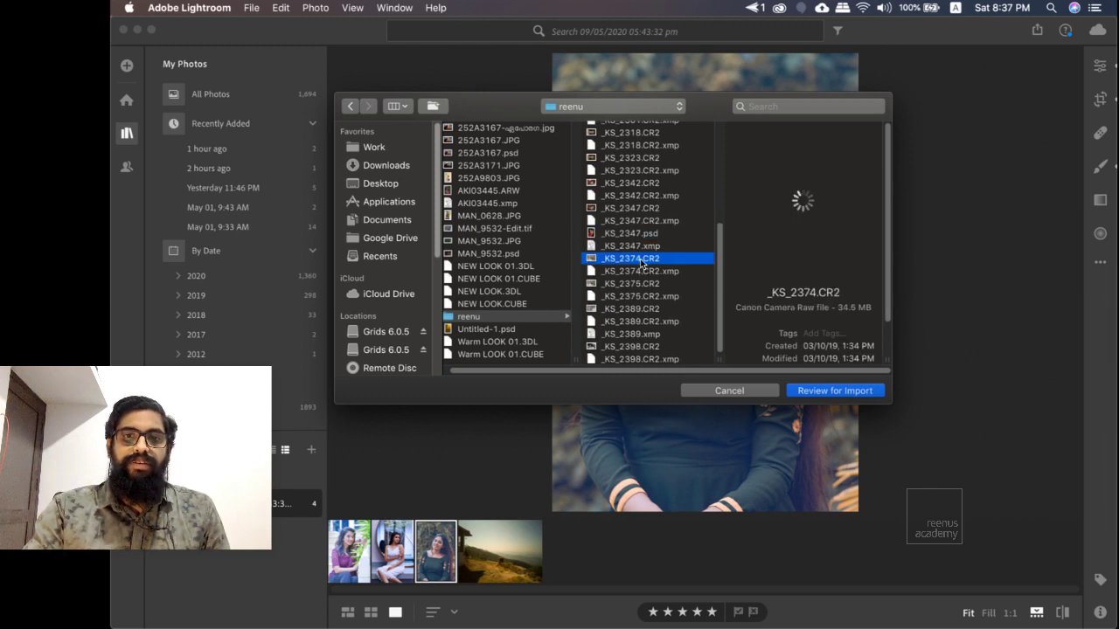
{"action": "left_click", "coordinate": [842, 392]}
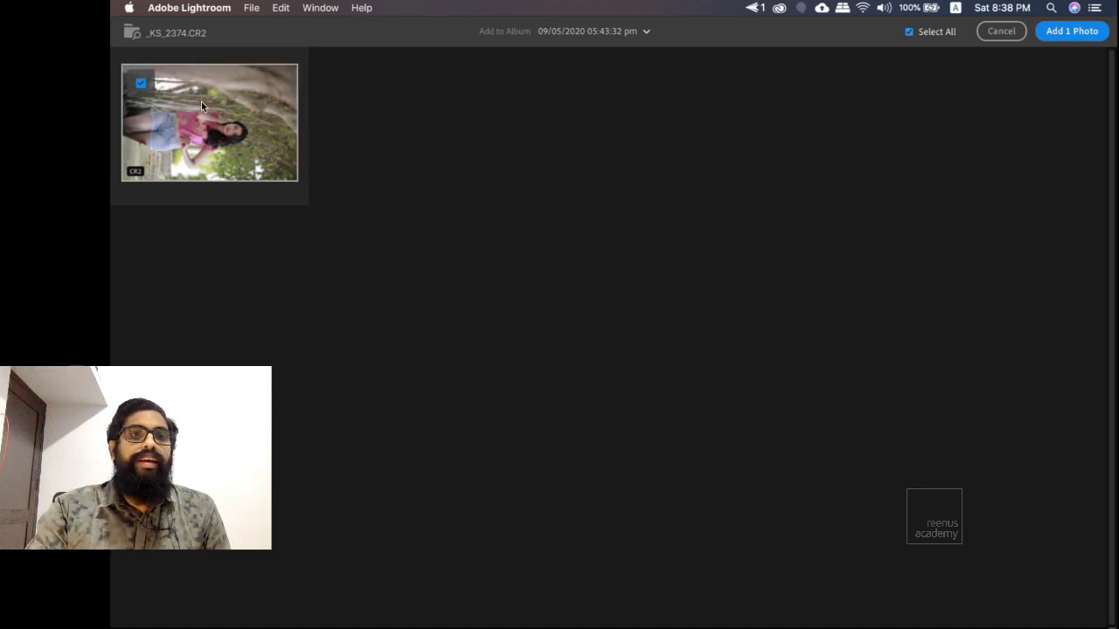
Toggle the selection off and back on, then import _KS_2374.CR2 as 1 photo.
{"action": "left_click", "coordinate": [142, 85]}
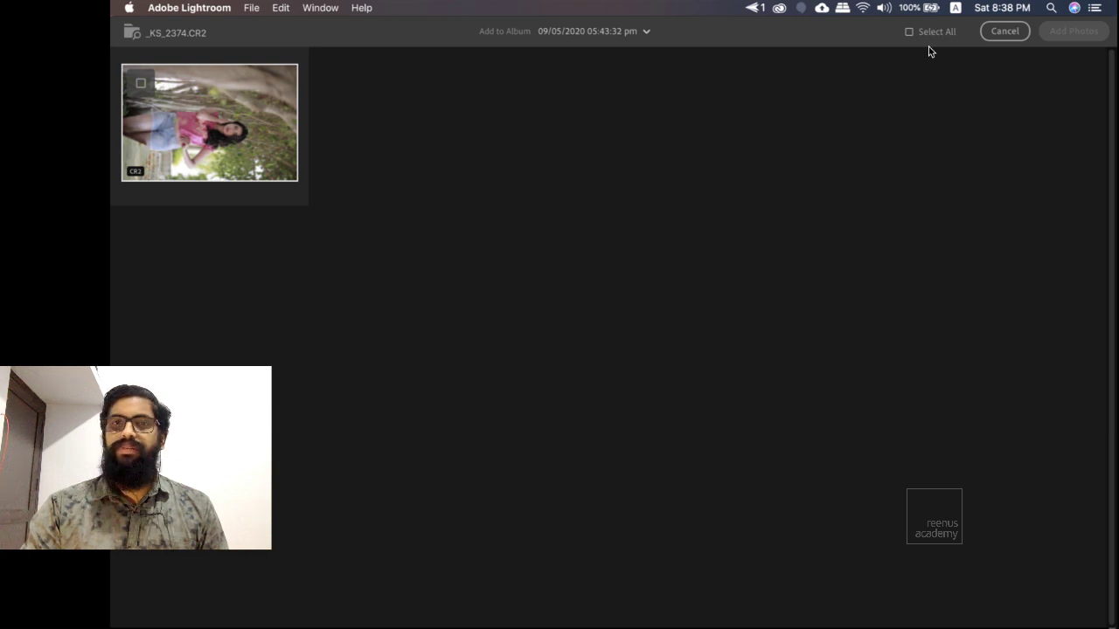
{"action": "left_click", "coordinate": [939, 33]}
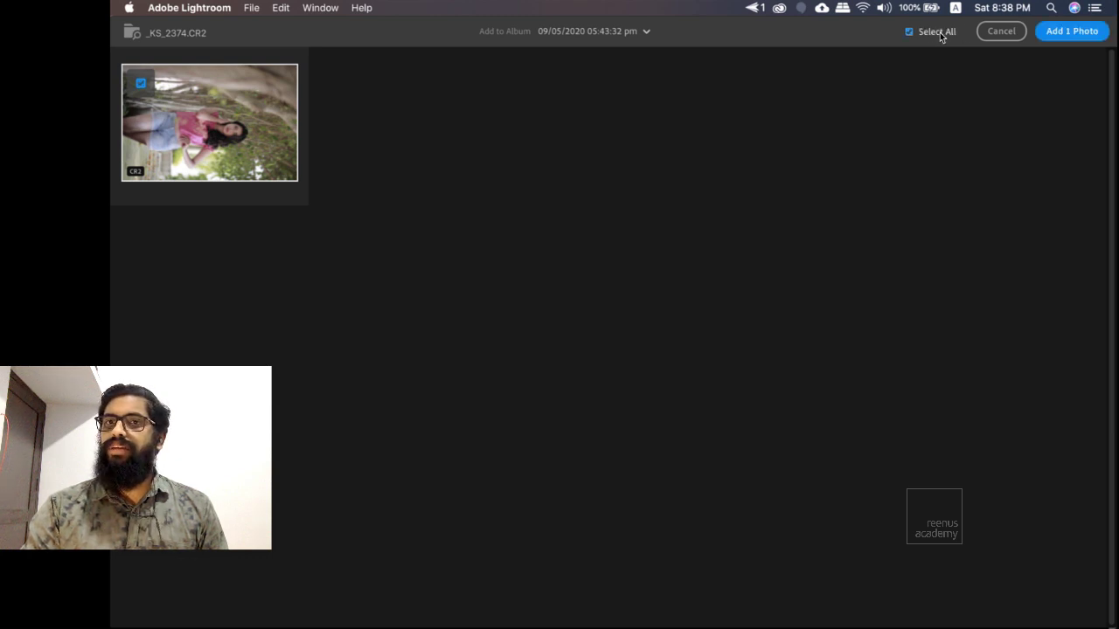
{"action": "left_click", "coordinate": [1067, 31]}
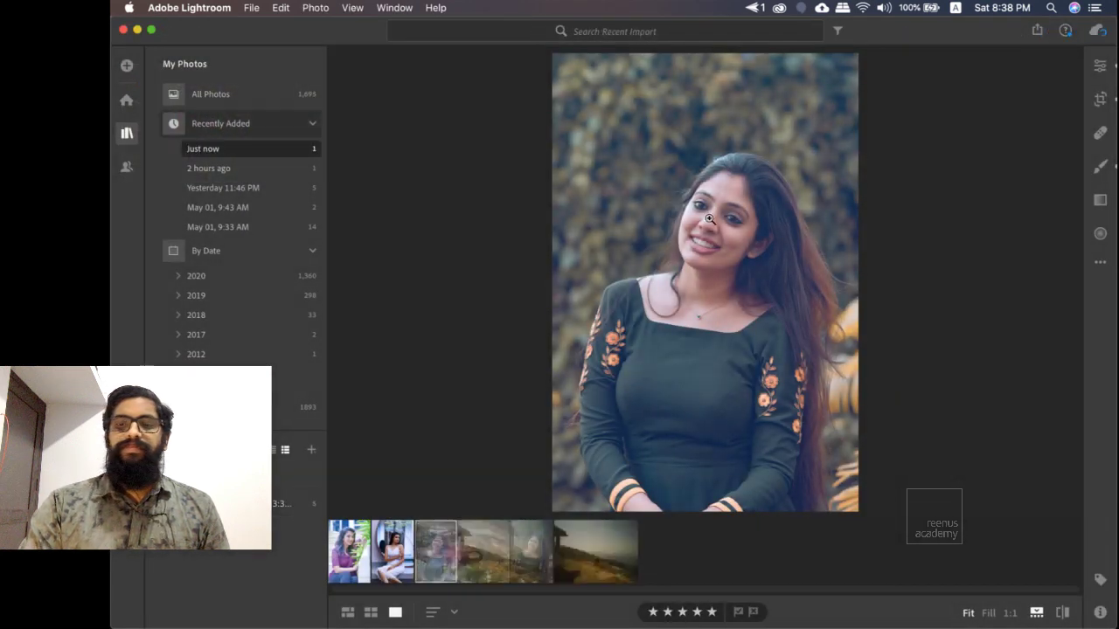
Browse All Photos and the Just now group, ending on the 2 photos added 1 hour ago.
{"action": "left_click", "coordinate": [392, 557]}
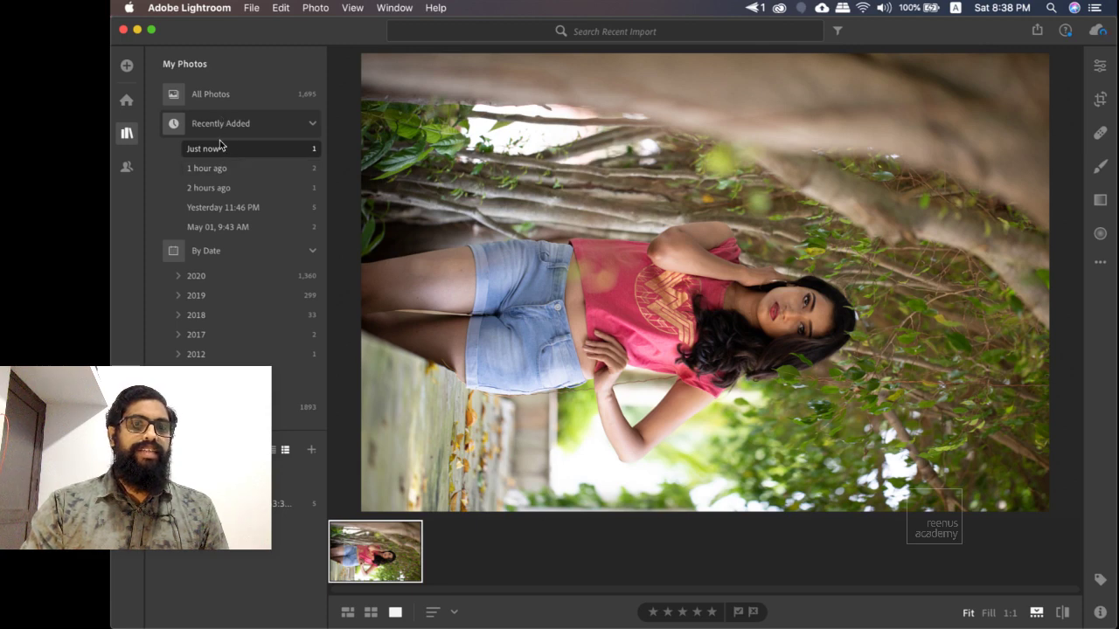
{"action": "left_click", "coordinate": [219, 96]}
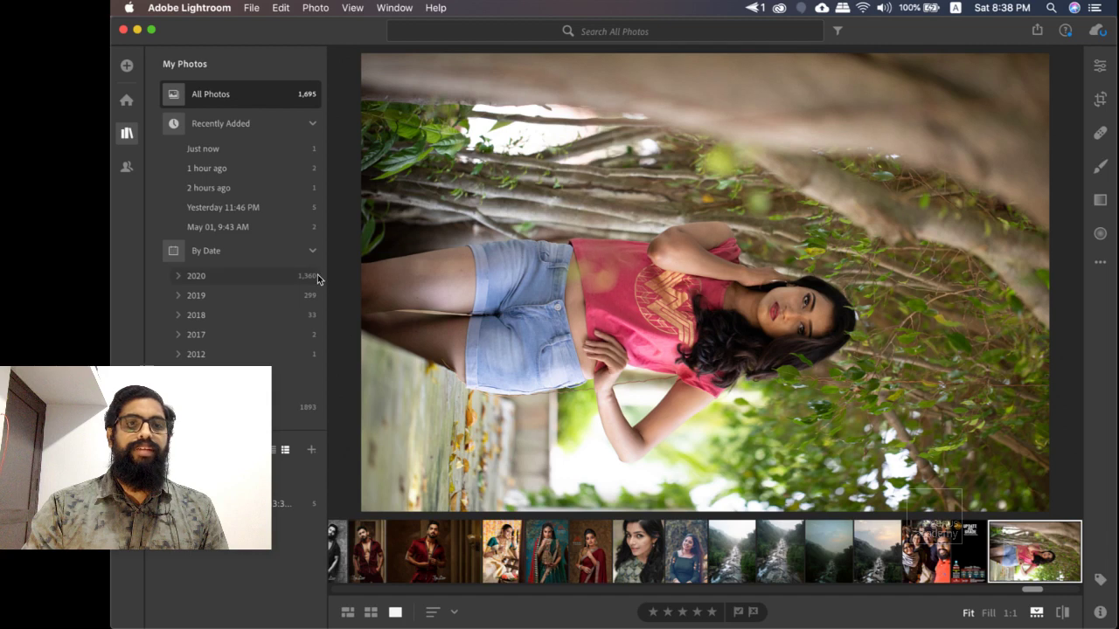
{"action": "left_click", "coordinate": [252, 128]}
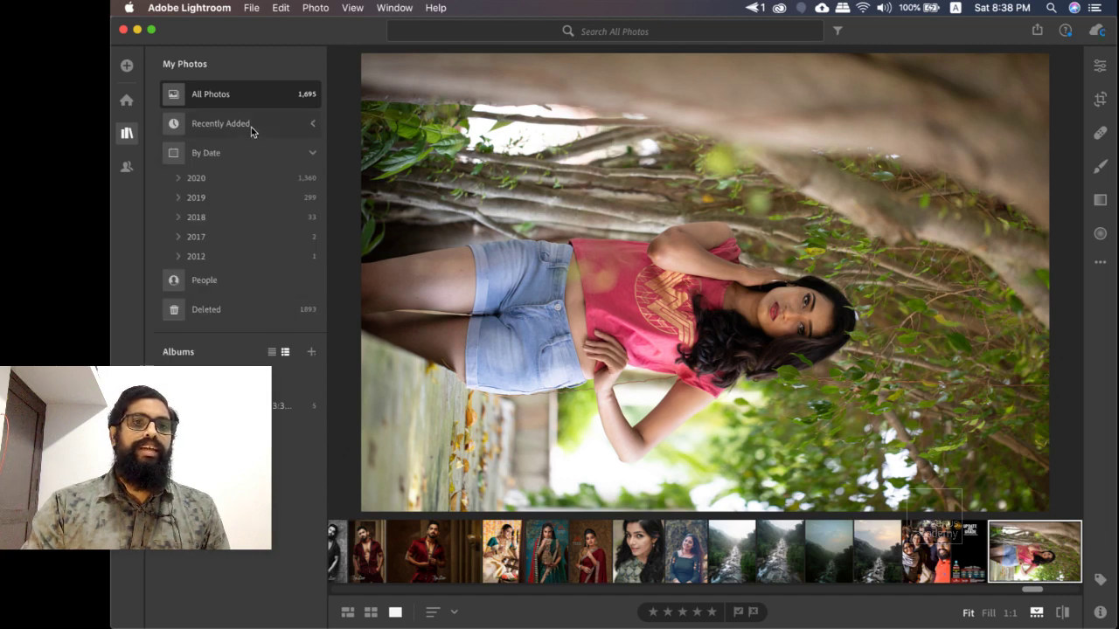
{"action": "left_click", "coordinate": [313, 123]}
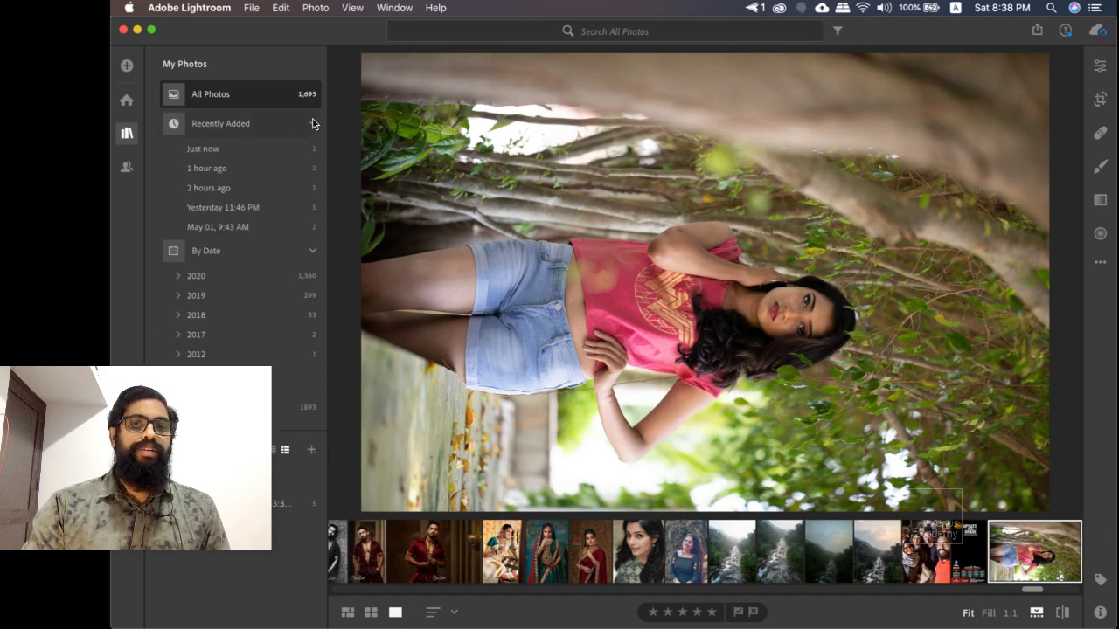
{"action": "left_click", "coordinate": [255, 148]}
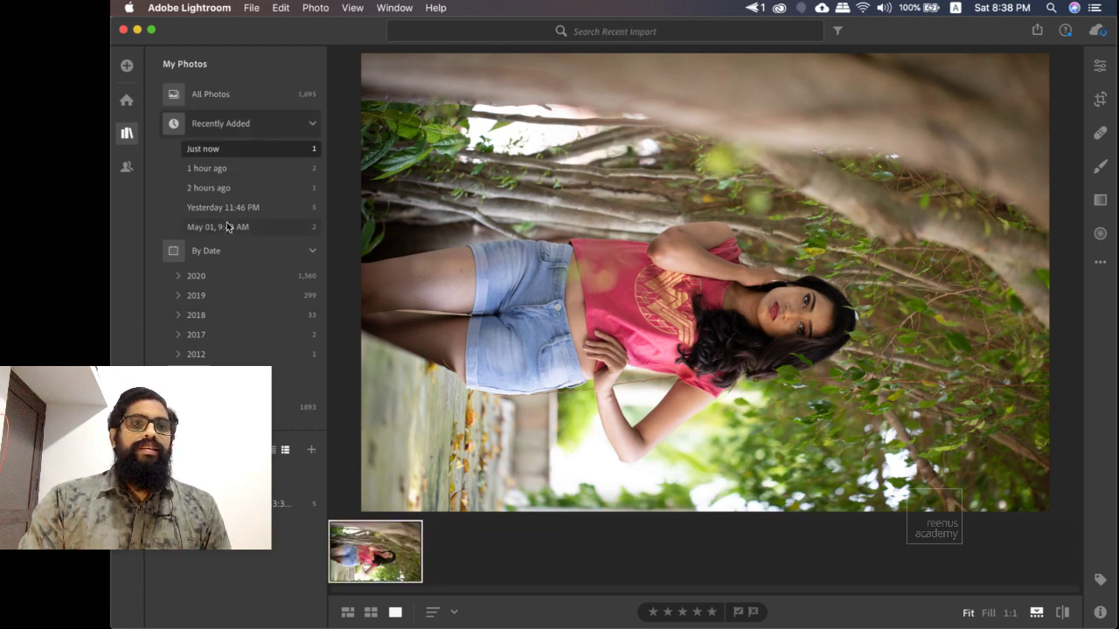
{"action": "left_click", "coordinate": [236, 163]}
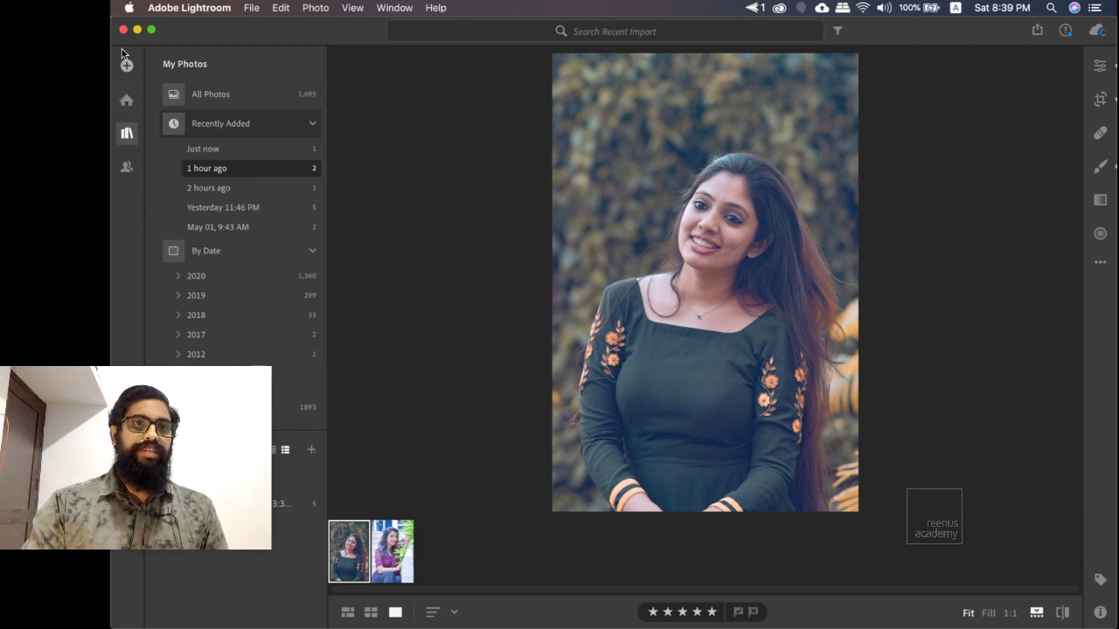
Go to the Home Discover view and scroll through its photo feed.
{"action": "left_click", "coordinate": [128, 102]}
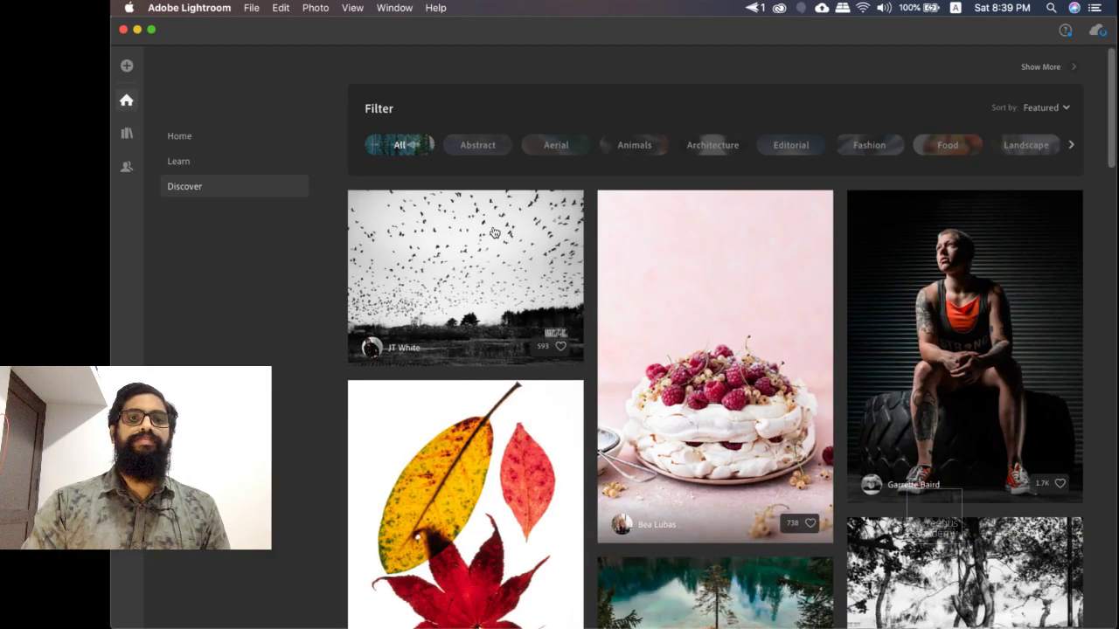
{"action": "scroll", "coordinate": [775, 336], "scroll_direction": "down", "scroll_amount": 1}
{"action": "scroll", "coordinate": [774, 340], "scroll_direction": "down", "scroll_amount": 2}
{"action": "scroll", "coordinate": [772, 342], "scroll_direction": "down", "scroll_amount": 3}
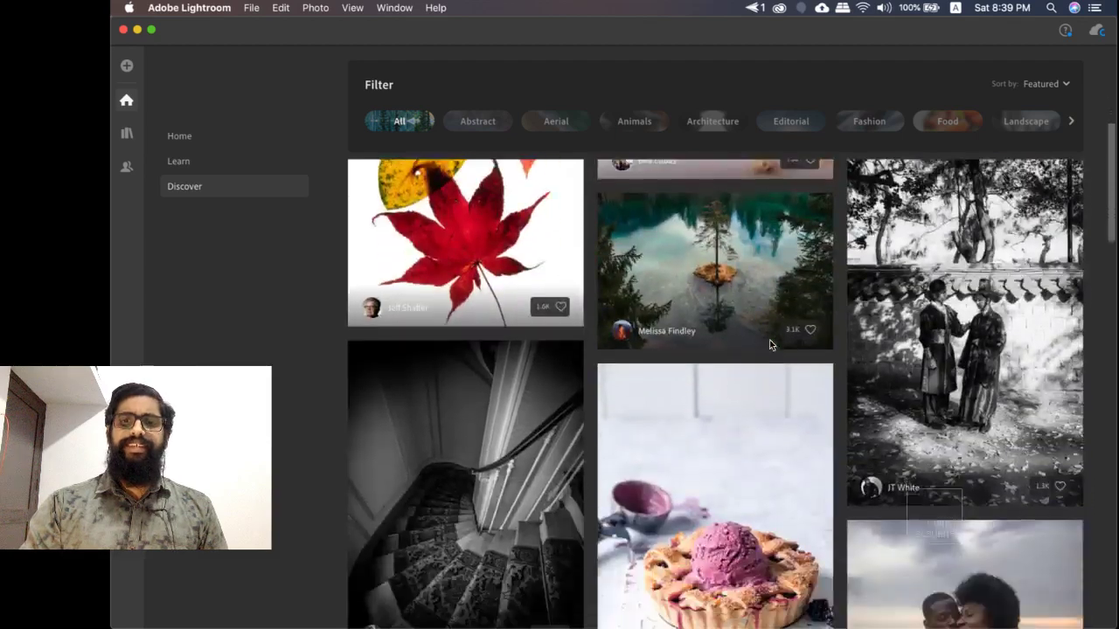
{"action": "scroll", "coordinate": [770, 344], "scroll_direction": "down", "scroll_amount": 2}
{"action": "scroll", "coordinate": [770, 344], "scroll_direction": "down", "scroll_amount": 3}
{"action": "scroll", "coordinate": [770, 342], "scroll_direction": "down", "scroll_amount": 3}
{"action": "scroll", "coordinate": [769, 339], "scroll_direction": "down", "scroll_amount": 3}
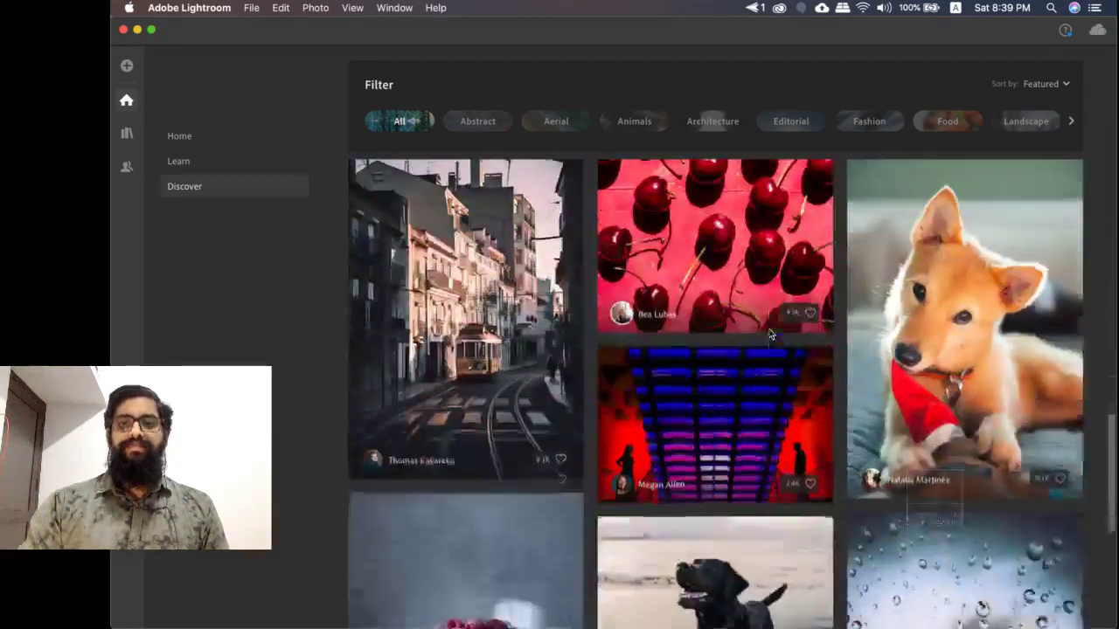
{"action": "scroll", "coordinate": [770, 337], "scroll_direction": "down", "scroll_amount": 3}
{"action": "scroll", "coordinate": [757, 272], "scroll_direction": "down", "scroll_amount": 2}
{"action": "scroll", "coordinate": [741, 249], "scroll_direction": "down", "scroll_amount": 3}
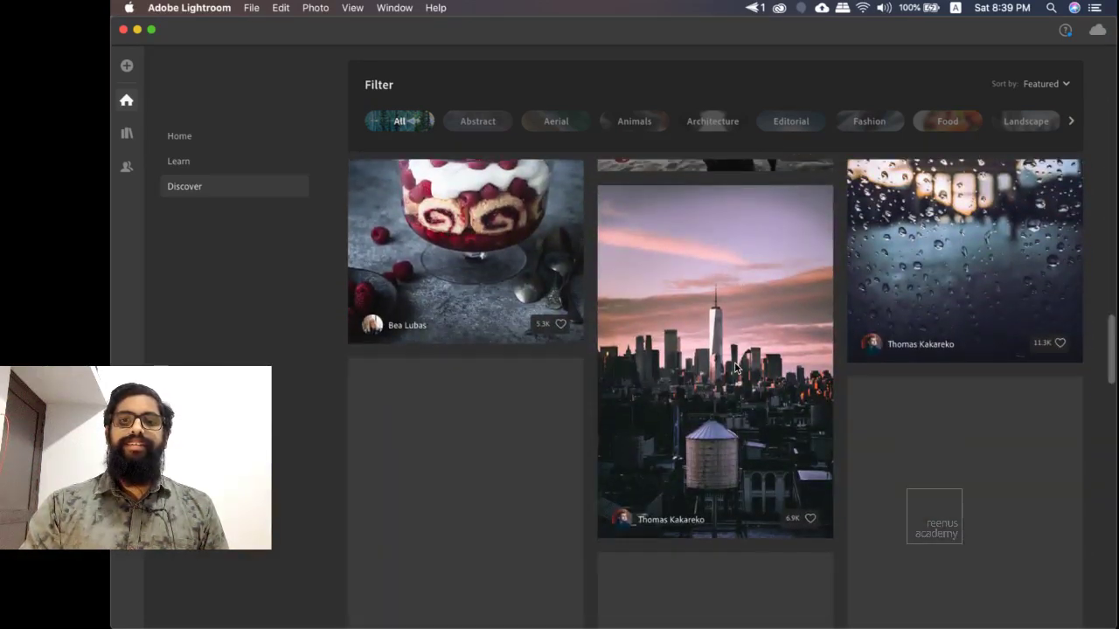
{"action": "scroll", "coordinate": [735, 368], "scroll_direction": "down", "scroll_amount": 3}
{"action": "scroll", "coordinate": [736, 368], "scroll_direction": "down", "scroll_amount": 2}
{"action": "scroll", "coordinate": [735, 368], "scroll_direction": "down", "scroll_amount": 2}
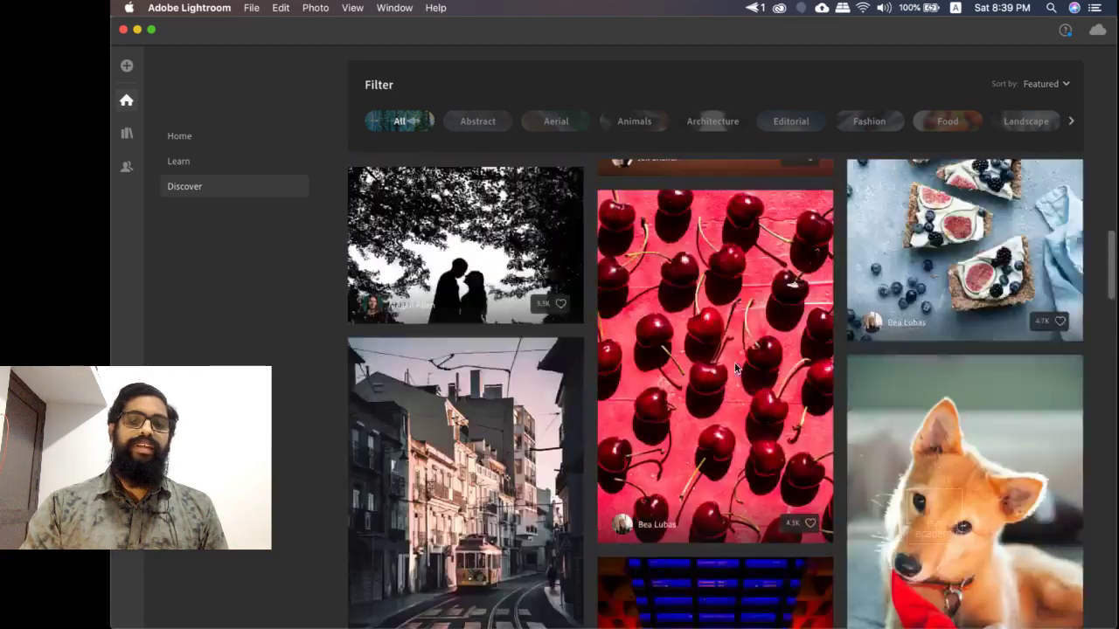
{"action": "scroll", "coordinate": [736, 368], "scroll_direction": "up", "scroll_amount": 3}
{"action": "scroll", "coordinate": [735, 368], "scroll_direction": "up", "scroll_amount": 2}
{"action": "scroll", "coordinate": [735, 368], "scroll_direction": "up", "scroll_amount": 5}
{"action": "scroll", "coordinate": [735, 368], "scroll_direction": "up", "scroll_amount": 3}
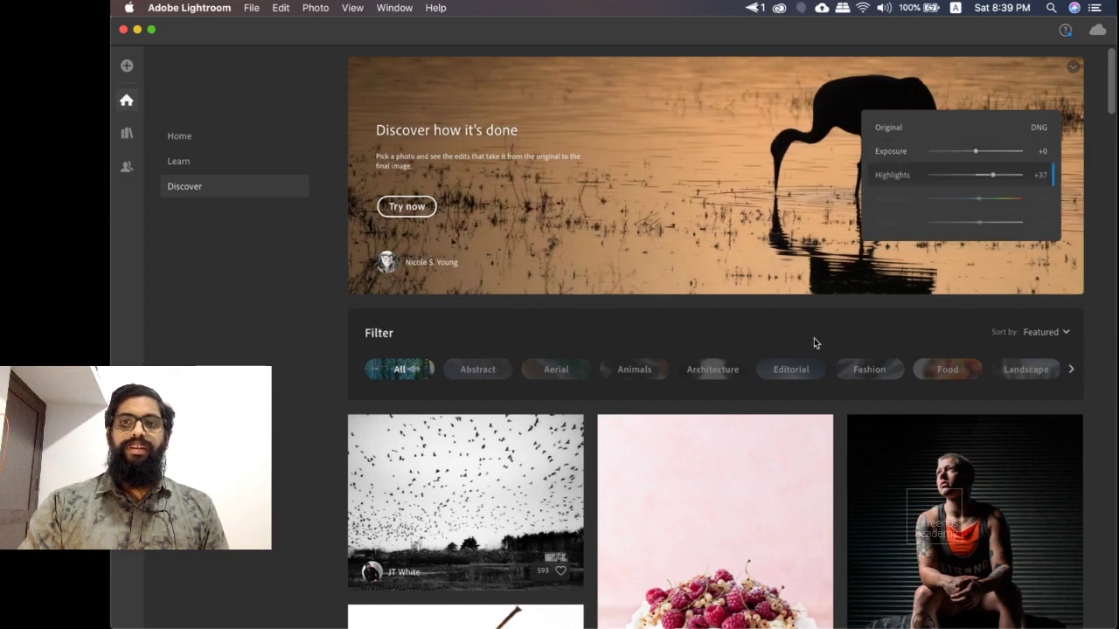
{"action": "scroll", "coordinate": [743, 319], "scroll_direction": "down", "scroll_amount": 1}
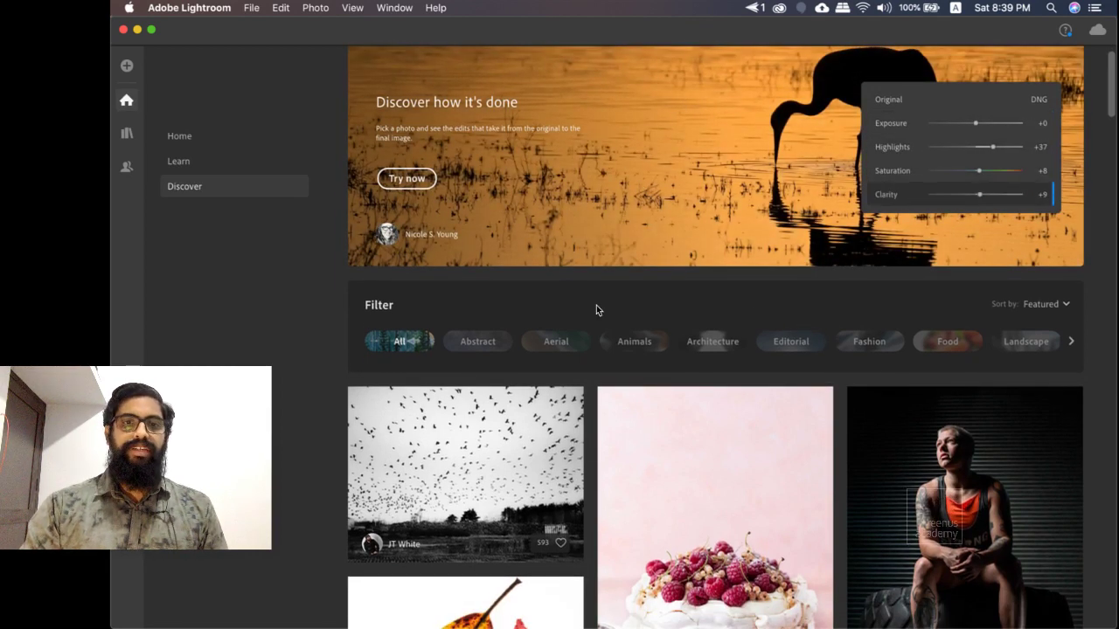
{"action": "scroll", "coordinate": [596, 305], "scroll_direction": "down", "scroll_amount": 3}
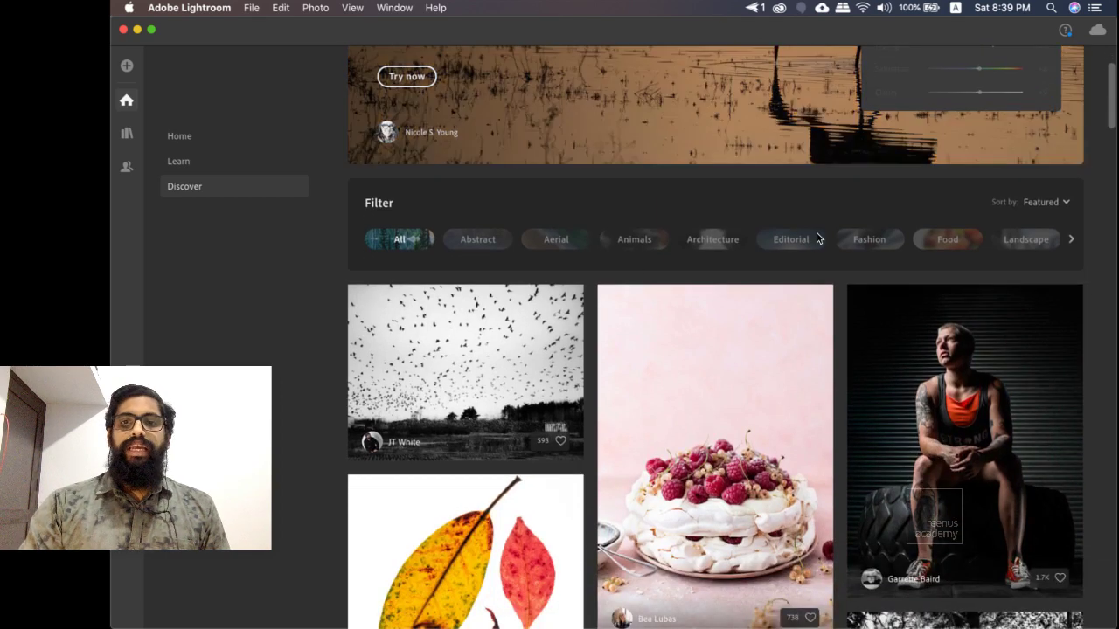
Filter Discover to Fashion, keep Featured sort order, then go to the Learn page.
{"action": "left_click", "coordinate": [869, 240]}
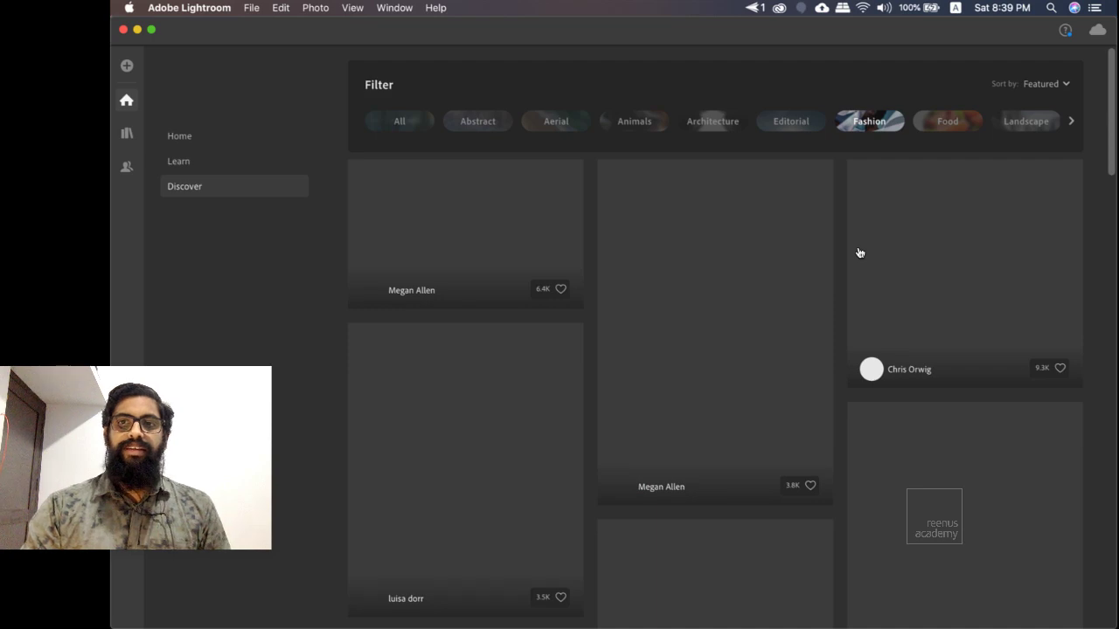
{"action": "scroll", "coordinate": [806, 335], "scroll_direction": "down", "scroll_amount": 3}
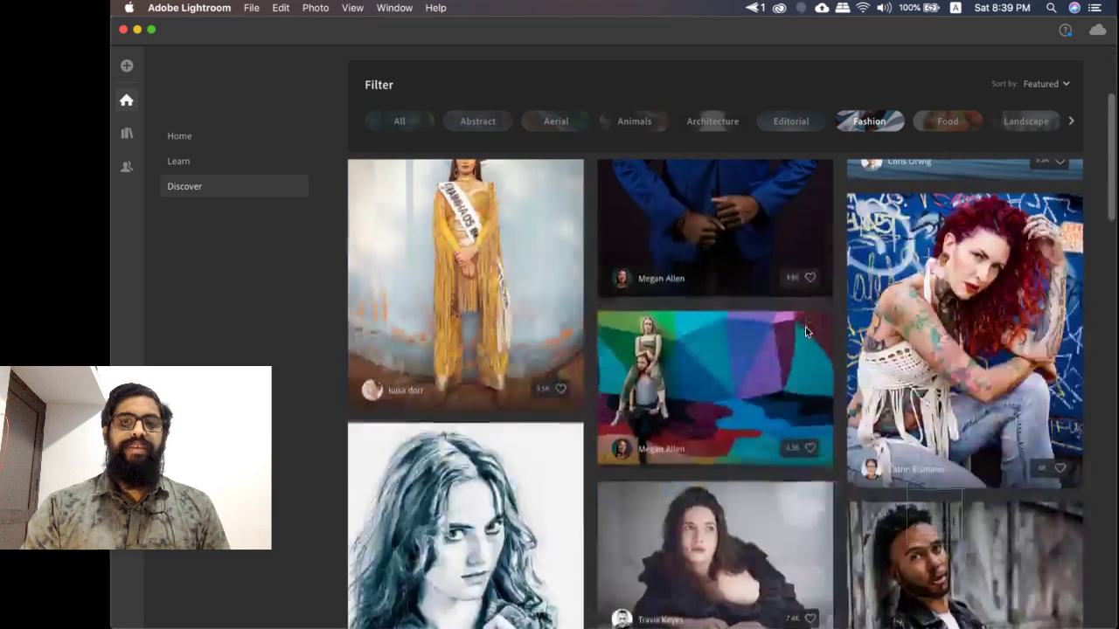
{"action": "left_click", "coordinate": [1074, 124]}
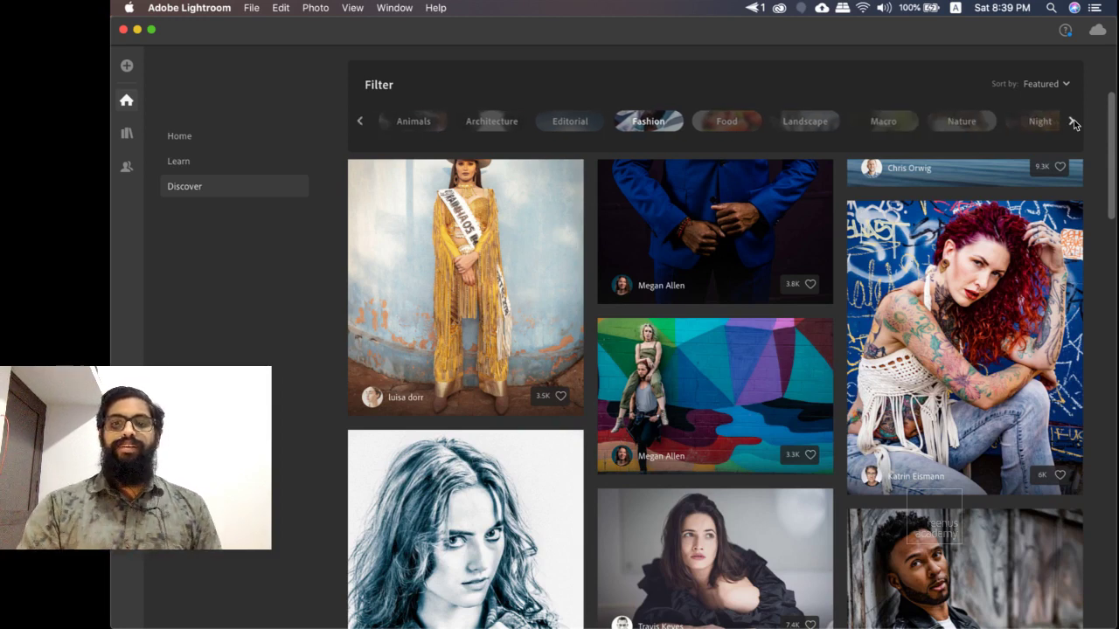
{"action": "scroll", "coordinate": [881, 208], "scroll_direction": "up", "scroll_amount": 5}
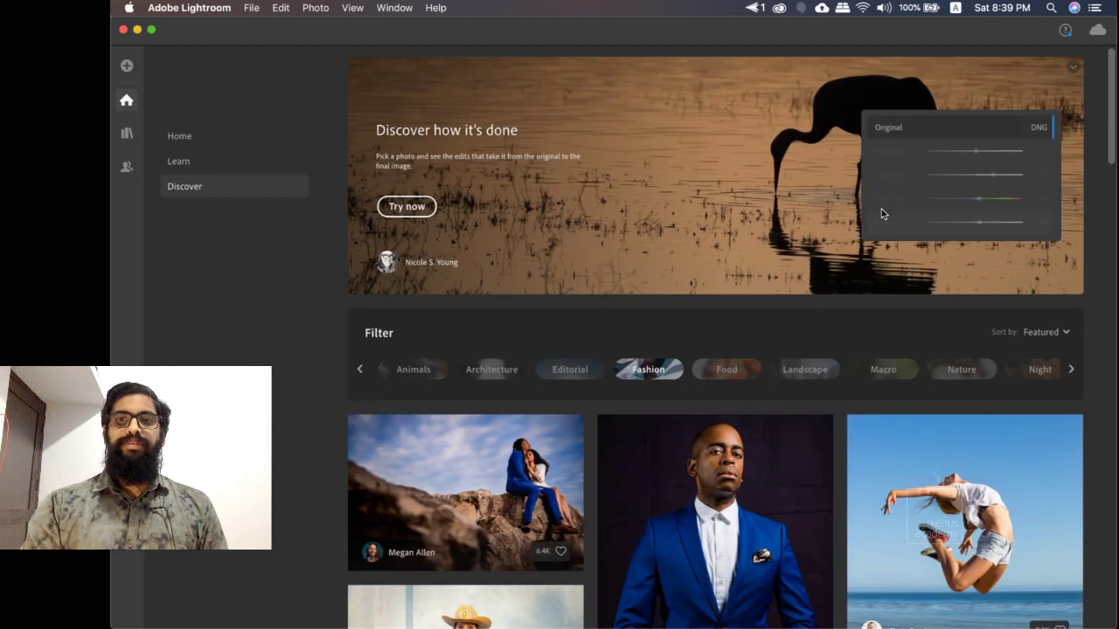
{"action": "scroll", "coordinate": [810, 307], "scroll_direction": "down", "scroll_amount": 1}
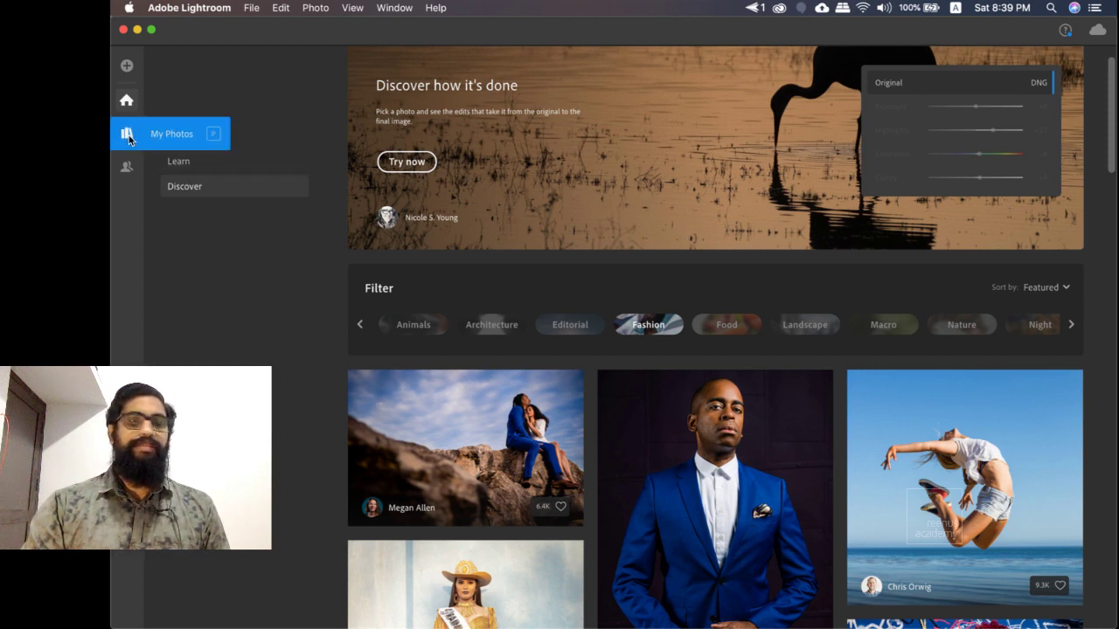
{"action": "left_click", "coordinate": [1065, 287]}
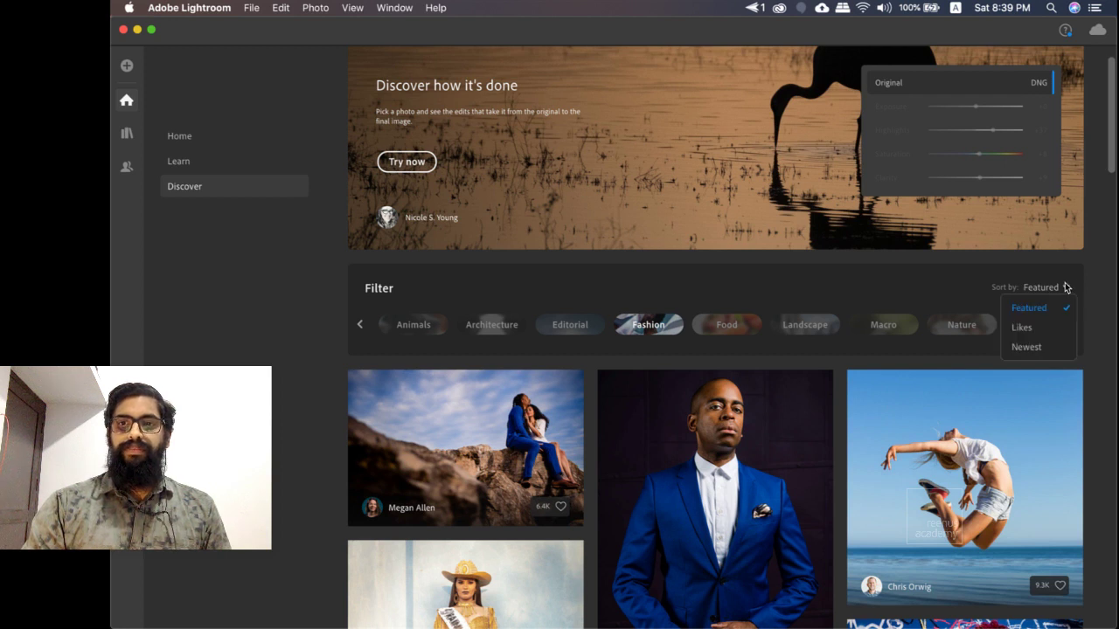
{"action": "left_click", "coordinate": [980, 292]}
{"action": "left_click", "coordinate": [1072, 326]}
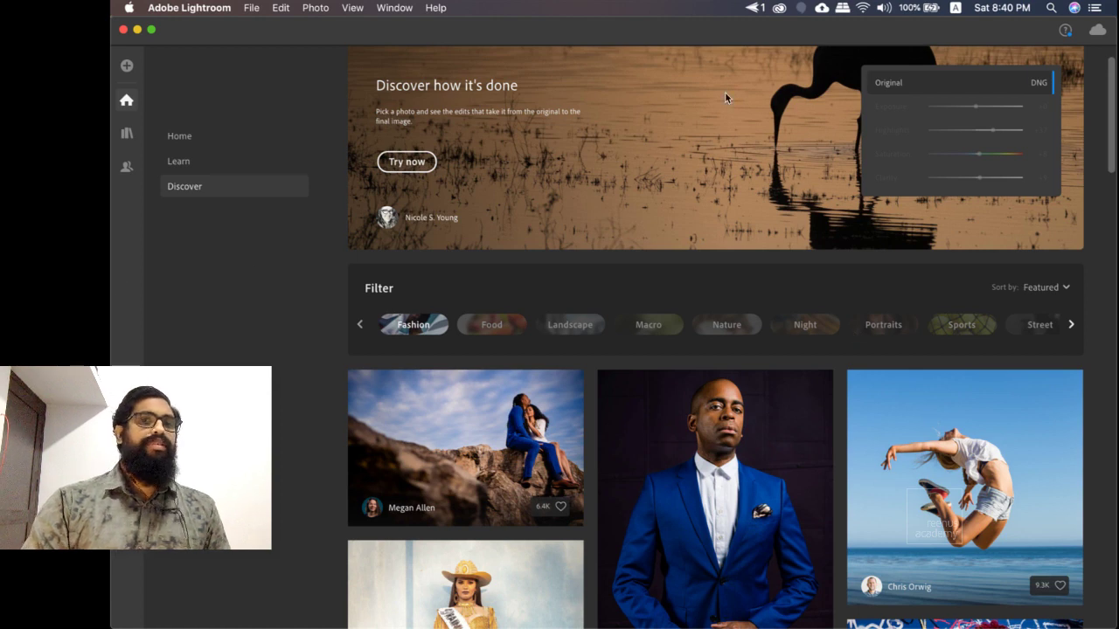
{"action": "left_click", "coordinate": [203, 162]}
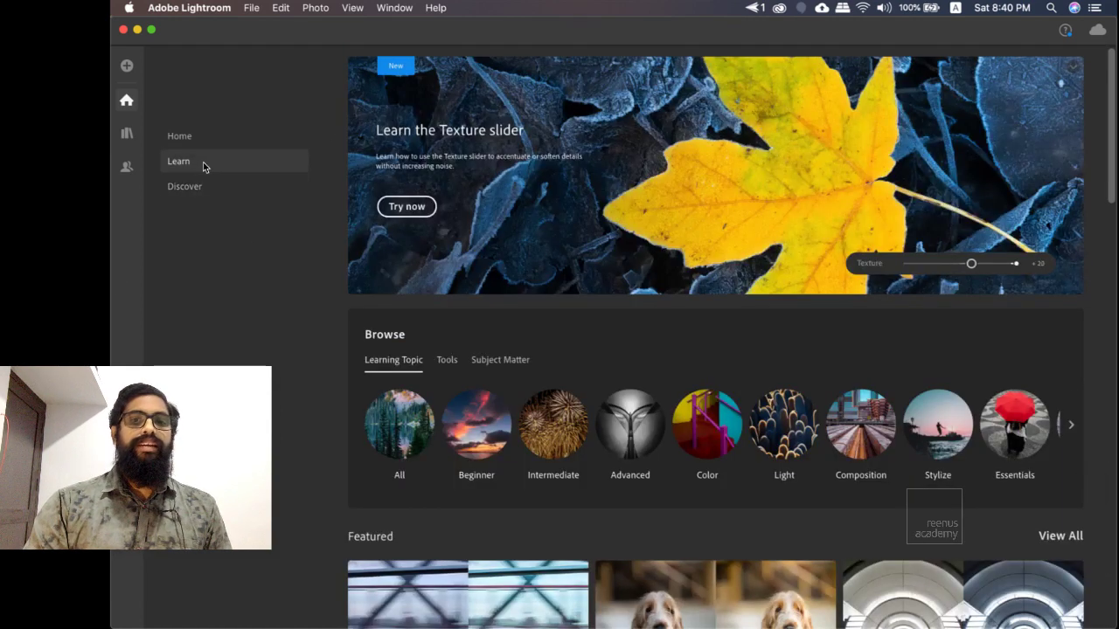
Scroll through the Learn tutorials, then return to the Home page.
{"action": "scroll", "coordinate": [802, 355], "scroll_direction": "down", "scroll_amount": 3}
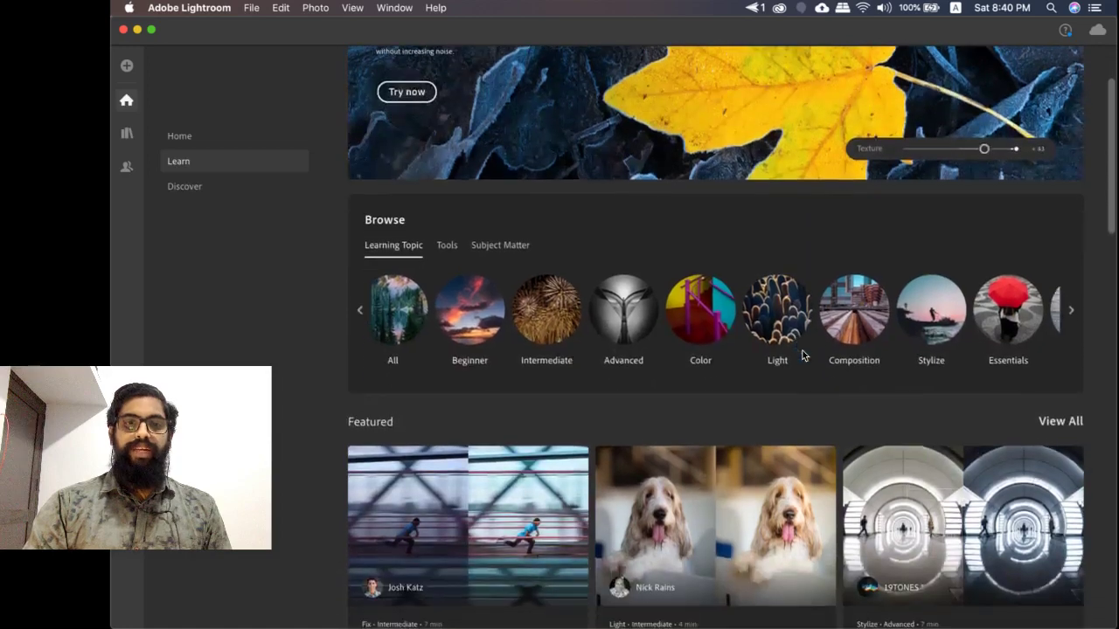
{"action": "scroll", "coordinate": [930, 316], "scroll_direction": "right", "scroll_amount": 2}
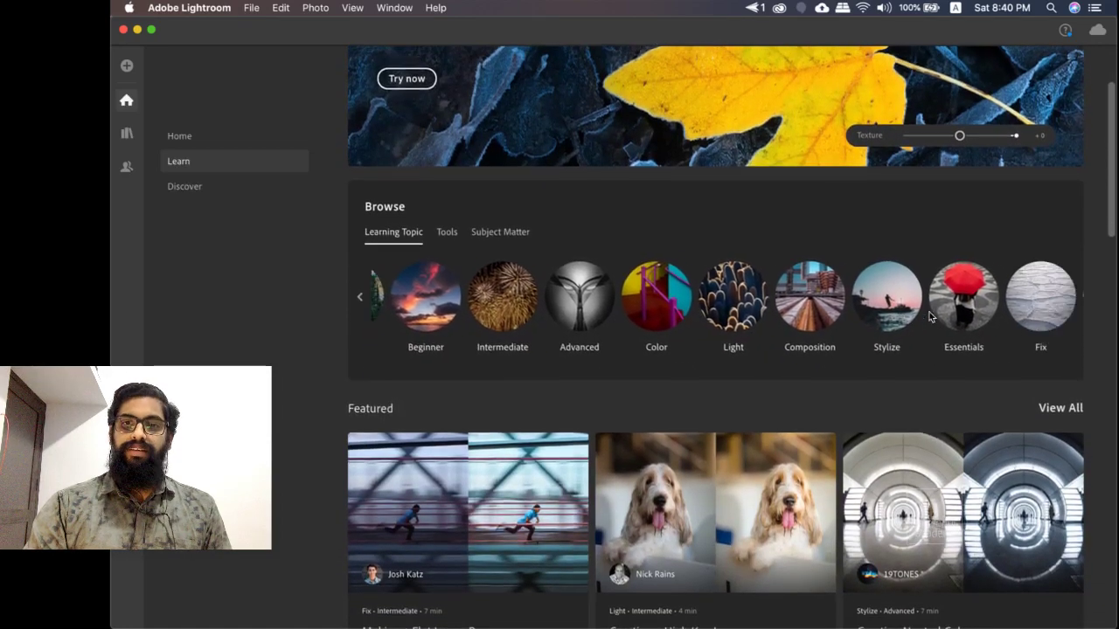
{"action": "scroll", "coordinate": [944, 377], "scroll_direction": "down", "scroll_amount": 1}
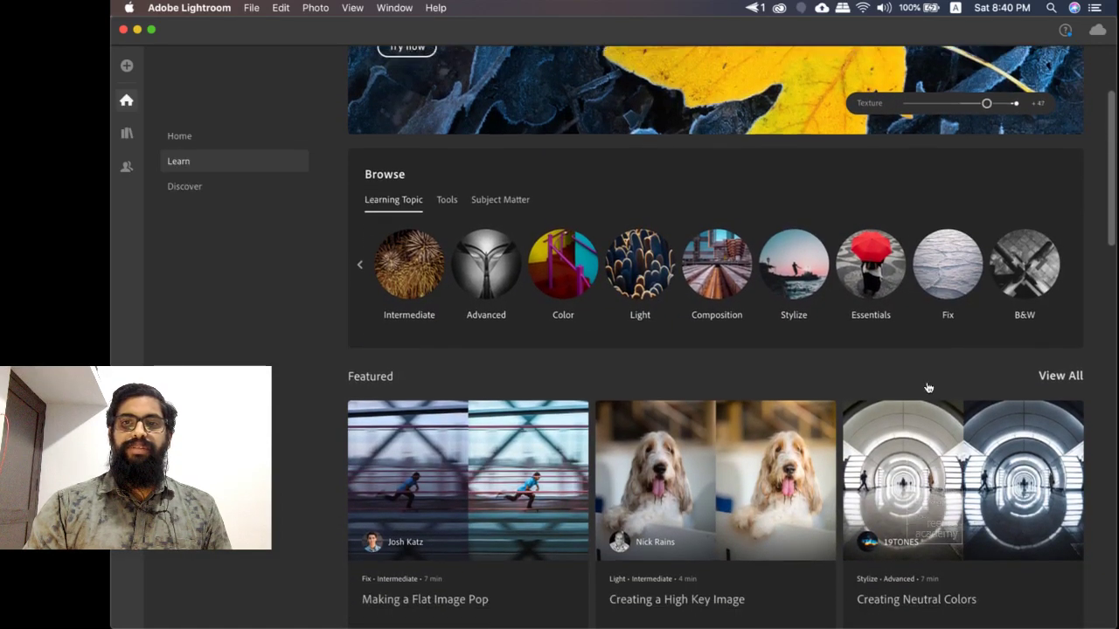
{"action": "scroll", "coordinate": [928, 388], "scroll_direction": "down", "scroll_amount": 8}
{"action": "scroll", "coordinate": [928, 387], "scroll_direction": "down", "scroll_amount": 4}
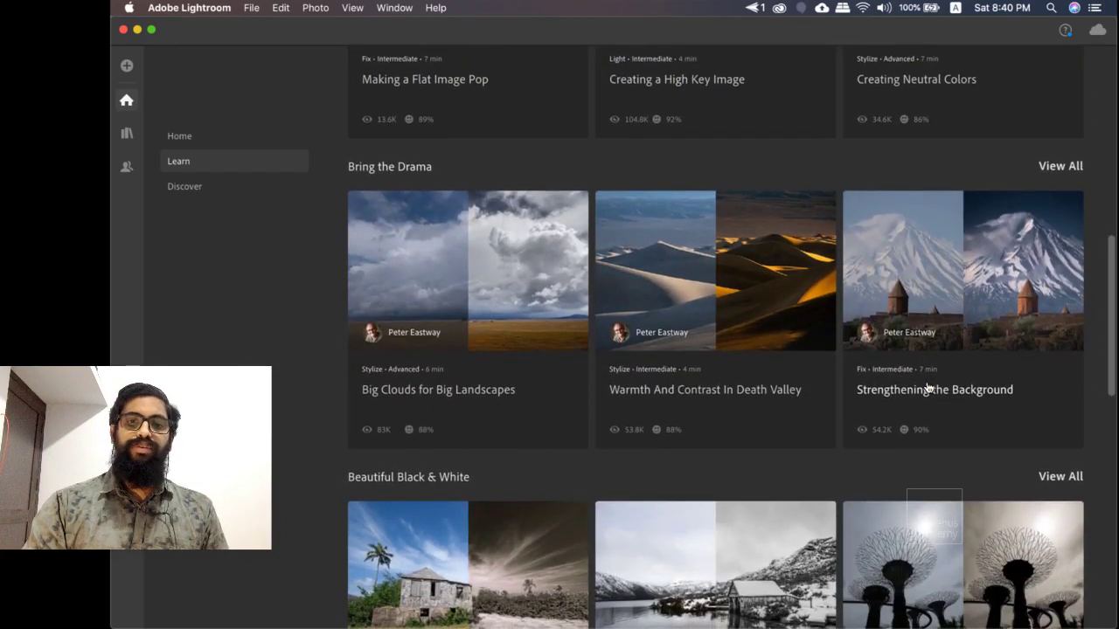
{"action": "scroll", "coordinate": [928, 387], "scroll_direction": "up", "scroll_amount": 10}
{"action": "scroll", "coordinate": [928, 384], "scroll_direction": "up", "scroll_amount": 2}
{"action": "scroll", "coordinate": [929, 382], "scroll_direction": "up", "scroll_amount": 1}
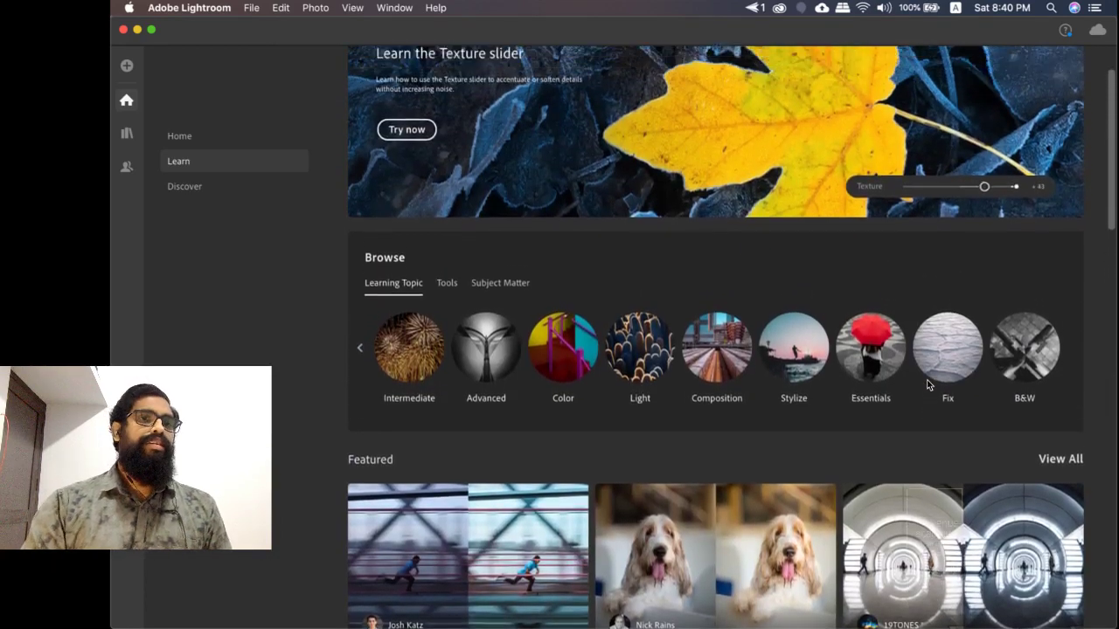
{"action": "left_click", "coordinate": [189, 138]}
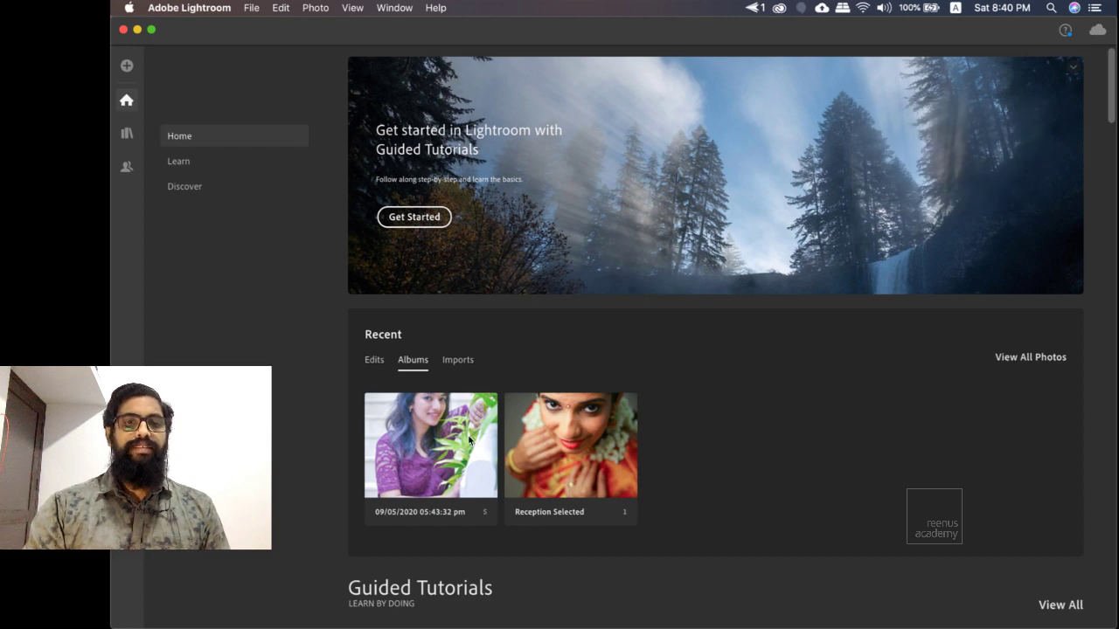
Browse the Recent Edits, Imports and Albums rows, then return to My Photos.
{"action": "left_click", "coordinate": [373, 365]}
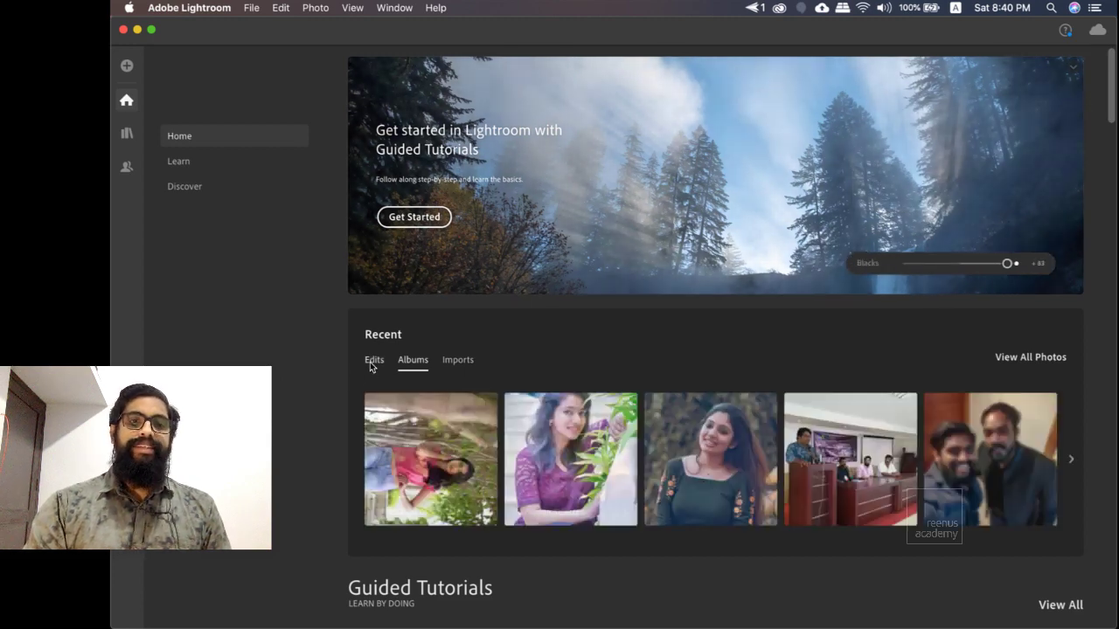
{"action": "scroll", "coordinate": [934, 476], "scroll_direction": "right", "scroll_amount": 2}
{"action": "scroll", "coordinate": [910, 442], "scroll_direction": "right", "scroll_amount": 5}
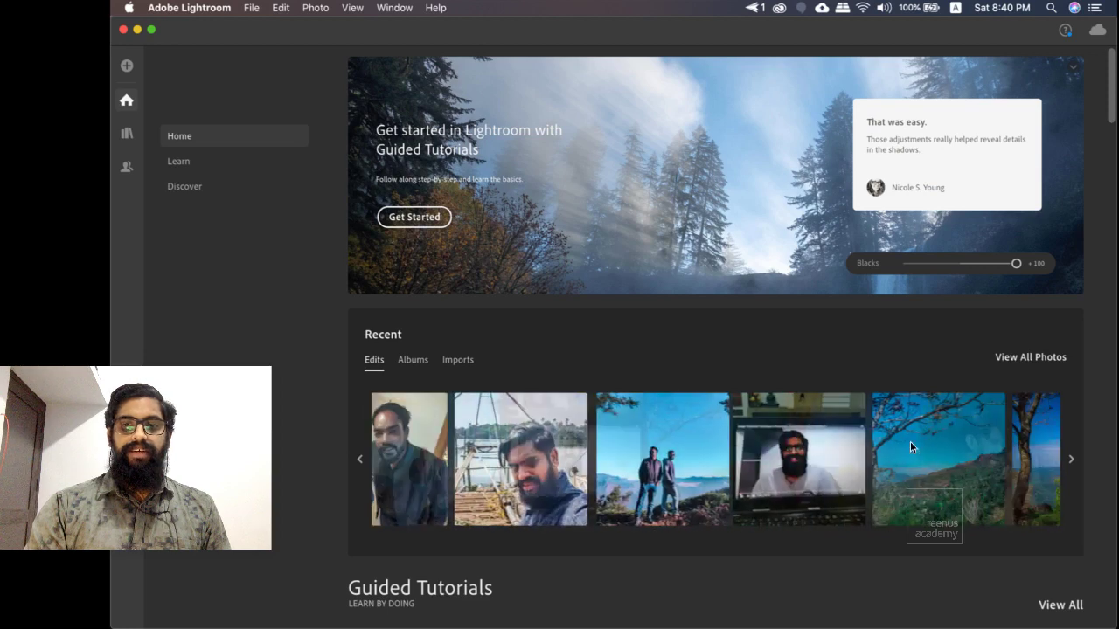
{"action": "scroll", "coordinate": [910, 441], "scroll_direction": "right", "scroll_amount": 5}
{"action": "scroll", "coordinate": [911, 447], "scroll_direction": "right", "scroll_amount": 3}
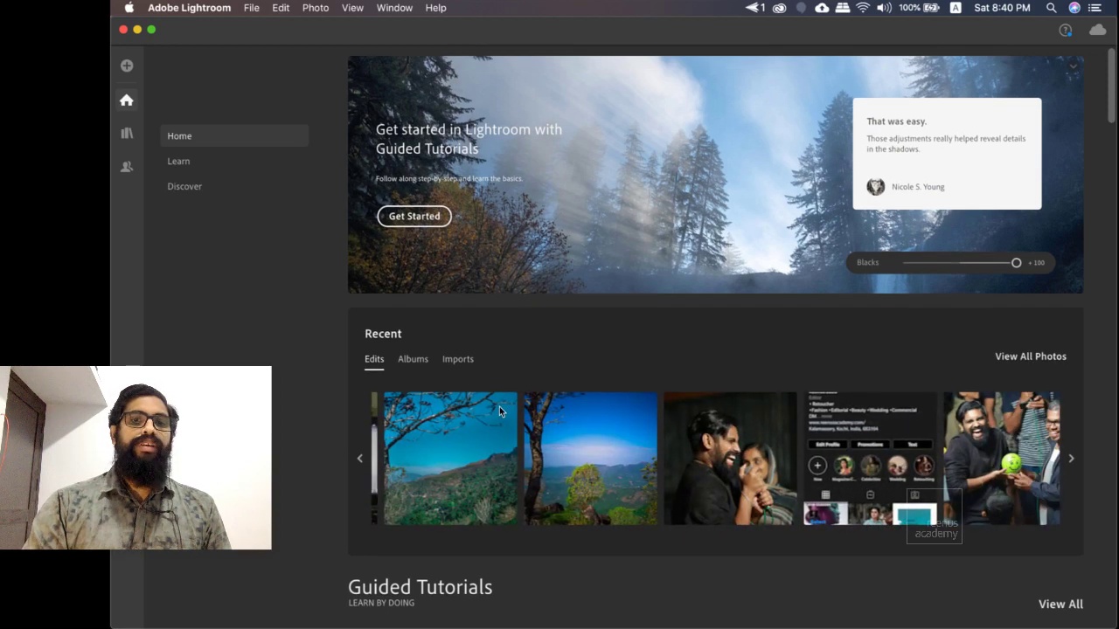
{"action": "left_click", "coordinate": [456, 359]}
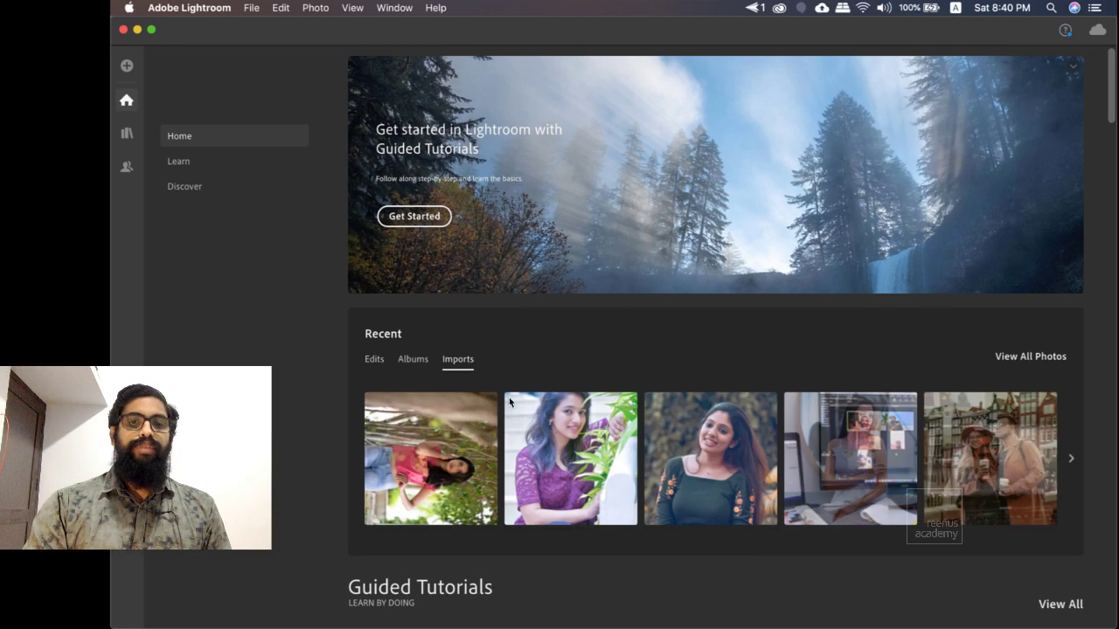
{"action": "scroll", "coordinate": [820, 461], "scroll_direction": "right", "scroll_amount": 3}
{"action": "scroll", "coordinate": [819, 463], "scroll_direction": "right", "scroll_amount": 3}
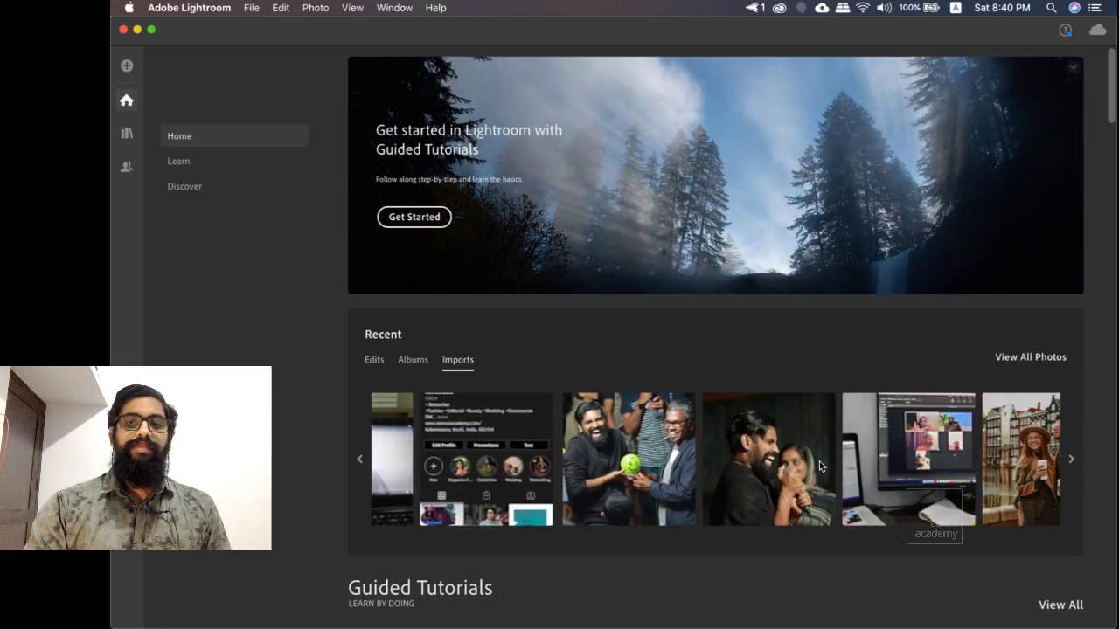
{"action": "scroll", "coordinate": [819, 461], "scroll_direction": "right", "scroll_amount": 3}
{"action": "scroll", "coordinate": [819, 461], "scroll_direction": "right", "scroll_amount": 5}
{"action": "scroll", "coordinate": [819, 461], "scroll_direction": "left", "scroll_amount": 2}
{"action": "scroll", "coordinate": [819, 460], "scroll_direction": "left", "scroll_amount": 5}
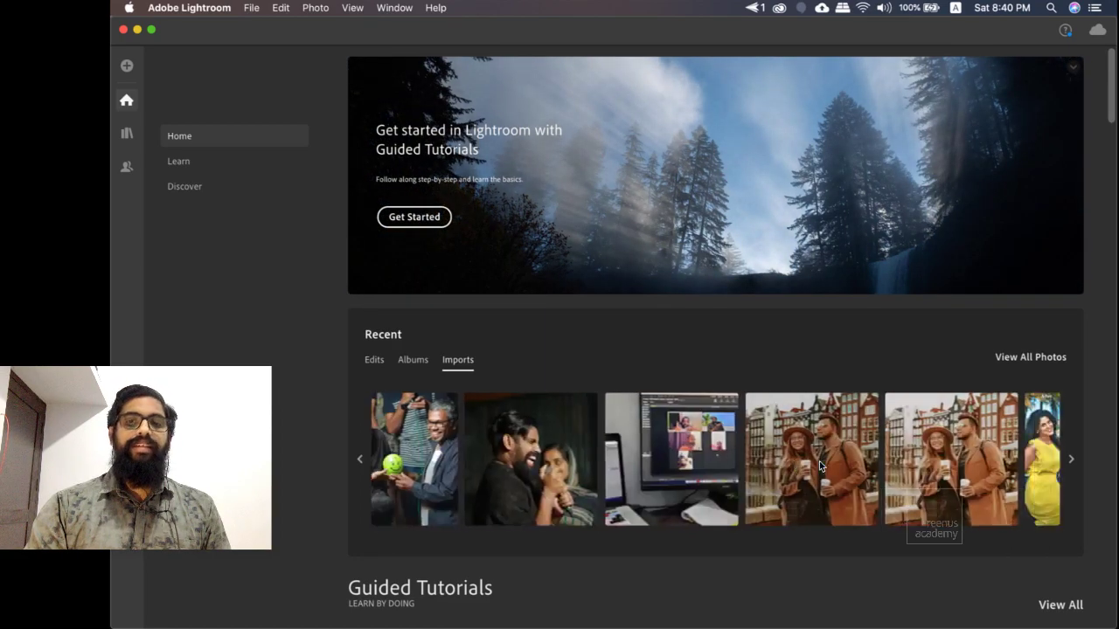
{"action": "scroll", "coordinate": [819, 460], "scroll_direction": "left", "scroll_amount": 5}
{"action": "left_click", "coordinate": [411, 360]}
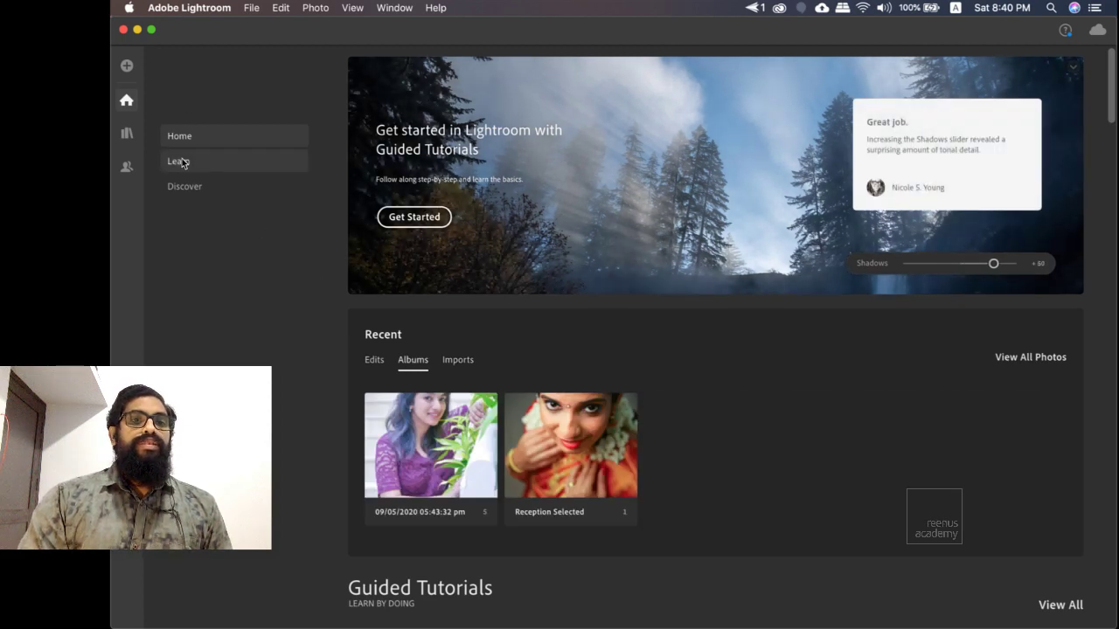
{"action": "left_click", "coordinate": [127, 133]}
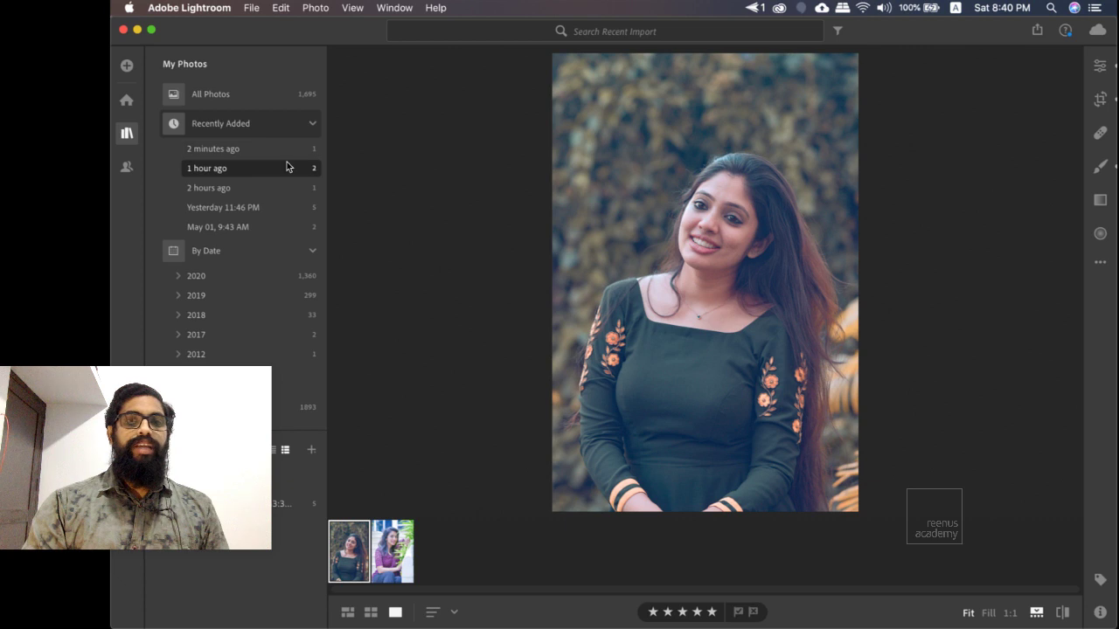
Filter All Photos by camera Canon EOS 5D Mark IV, clear it, and reopen the filter options.
{"action": "left_click", "coordinate": [207, 98]}
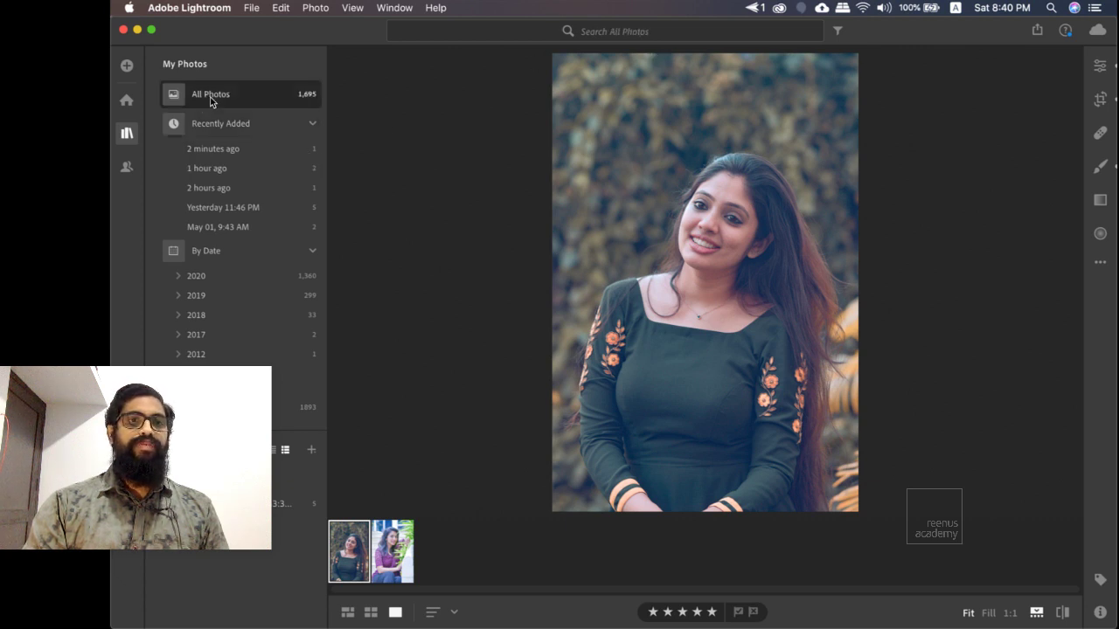
{"action": "left_click", "coordinate": [612, 26]}
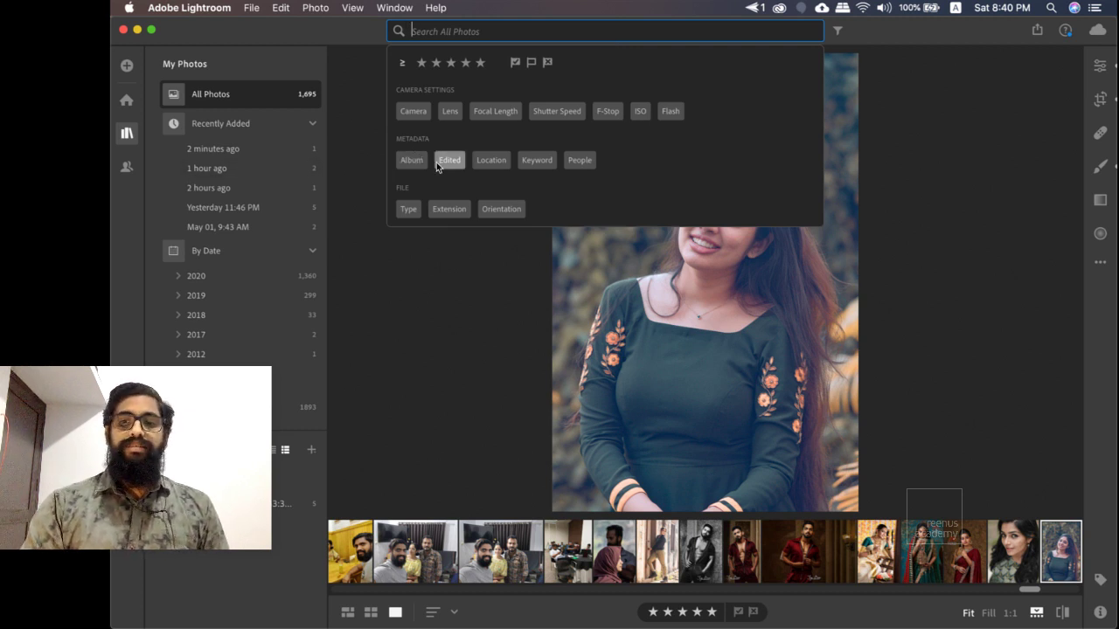
{"action": "left_click", "coordinate": [420, 117]}
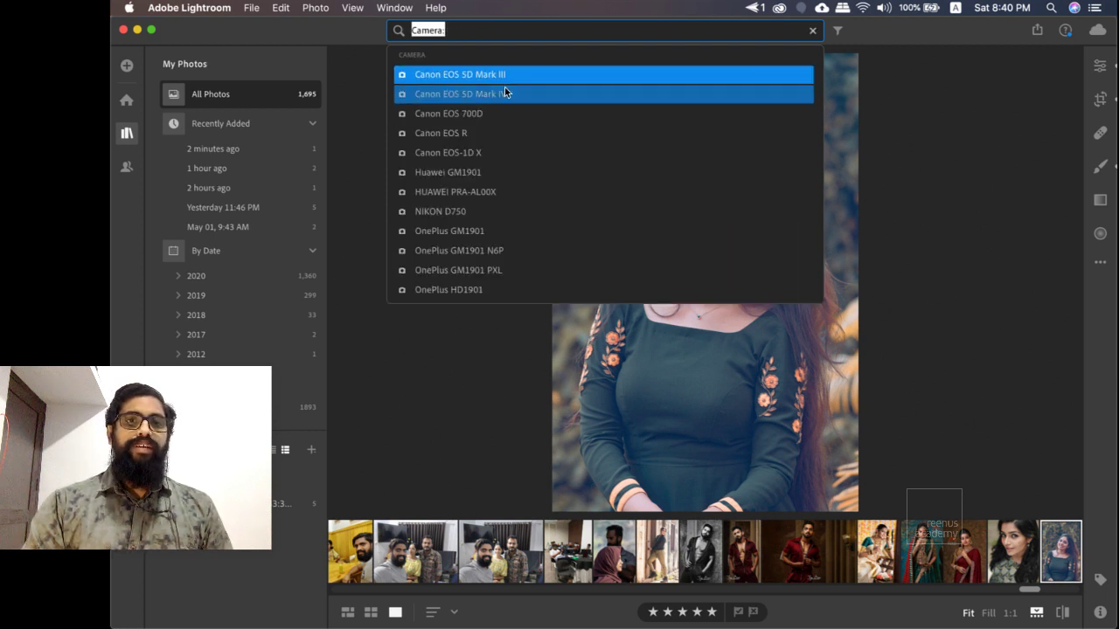
{"action": "left_click", "coordinate": [503, 93]}
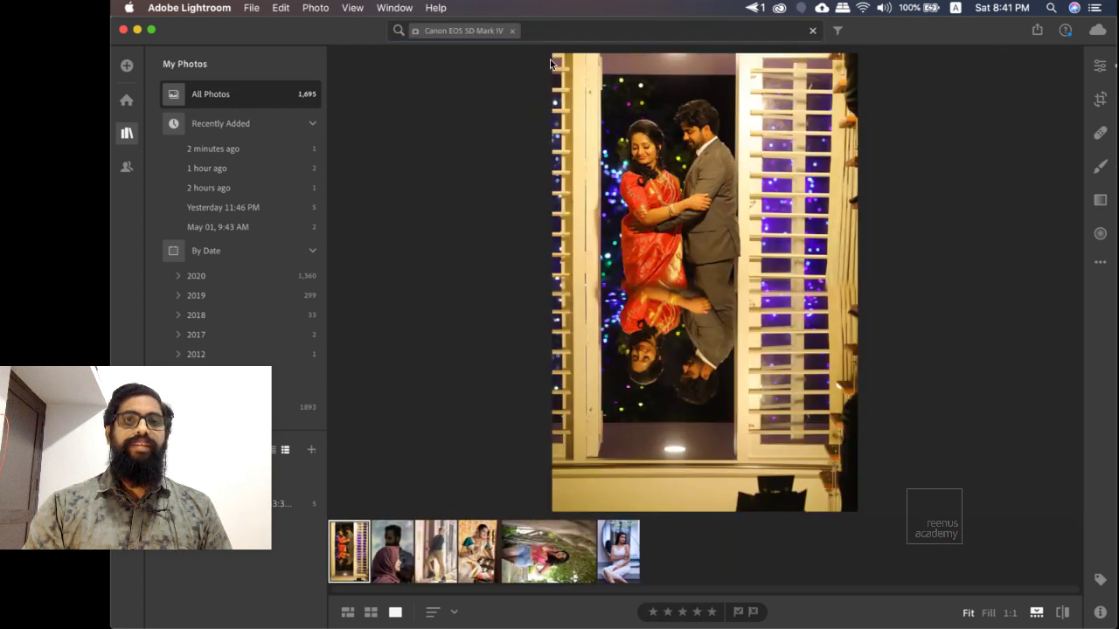
{"action": "left_click", "coordinate": [512, 31]}
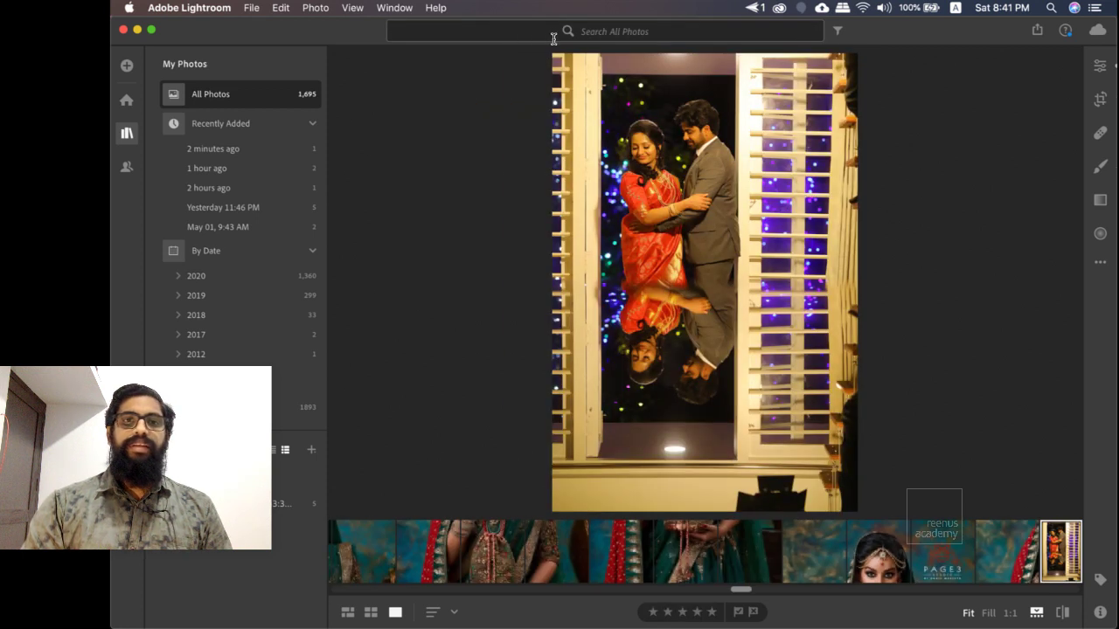
{"action": "left_click", "coordinate": [722, 34]}
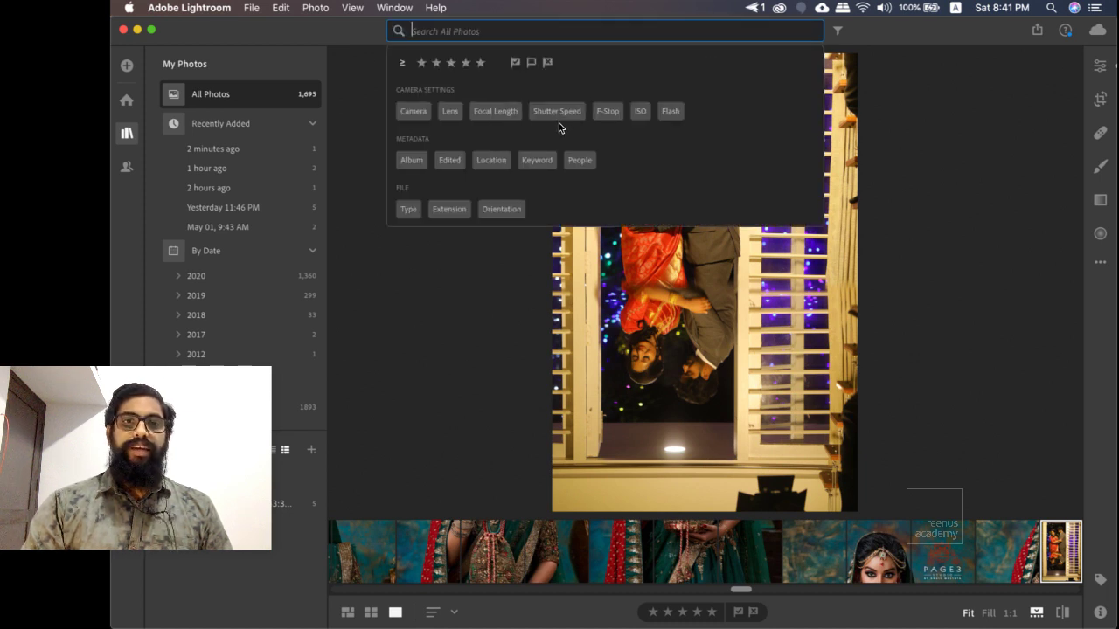
Try then remove a 5-star filter, add a People: search, and show the 1 hour ago group.
{"action": "left_click", "coordinate": [479, 63]}
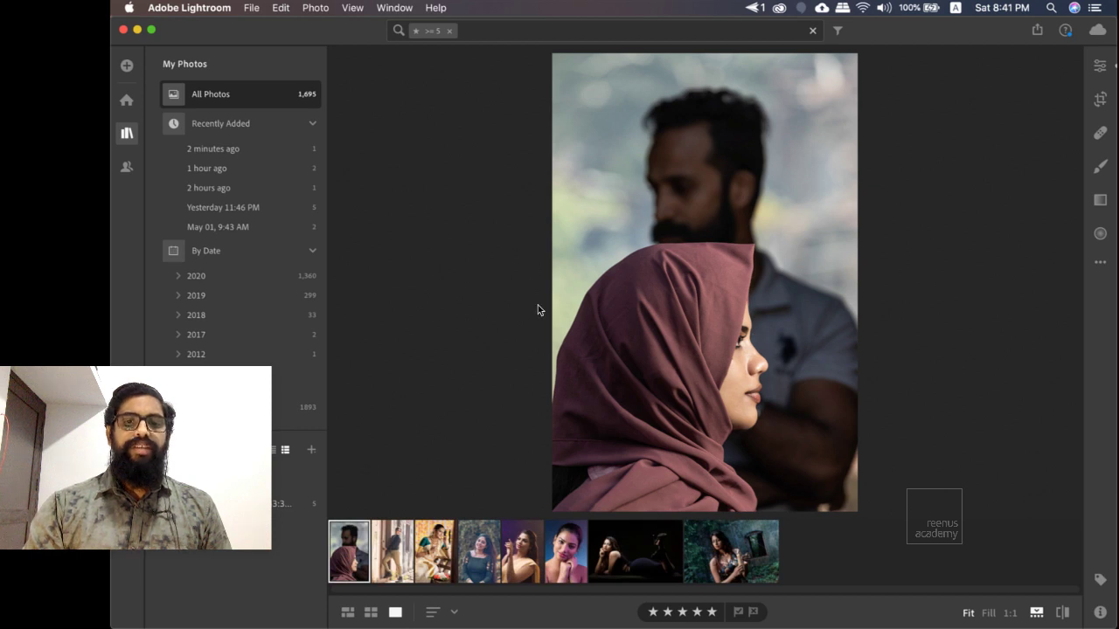
{"action": "left_click", "coordinate": [451, 31]}
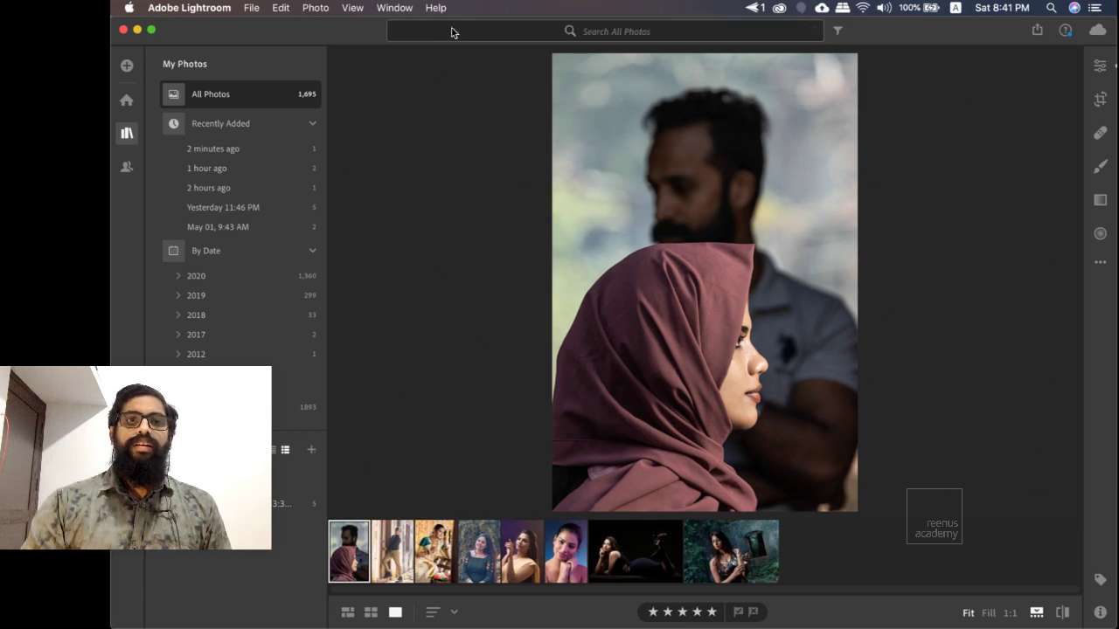
{"action": "left_click", "coordinate": [579, 34]}
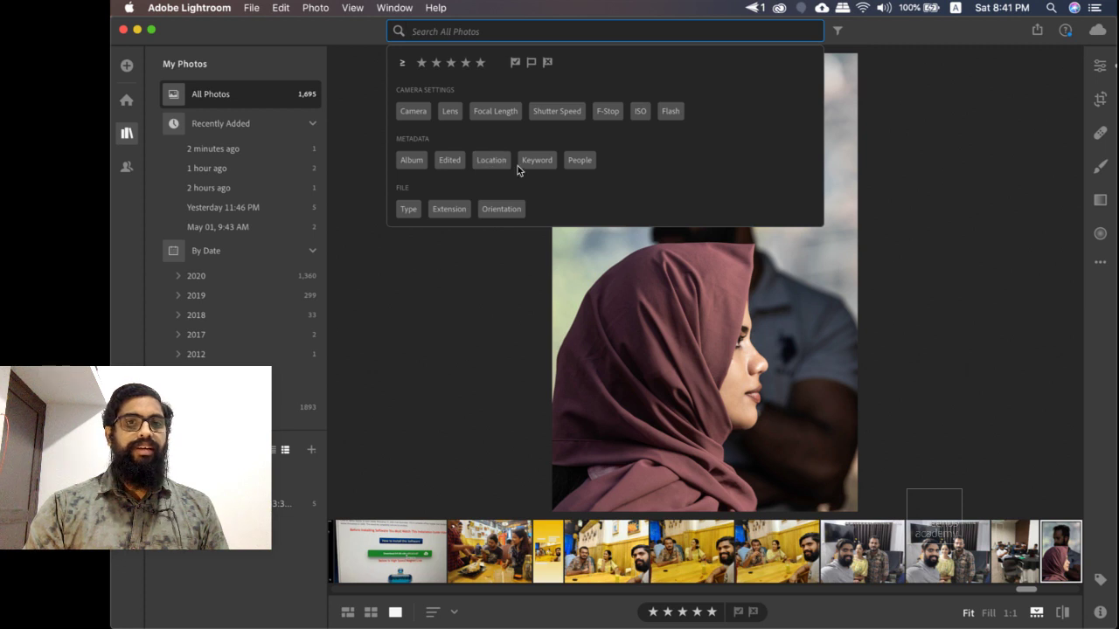
{"action": "left_click", "coordinate": [578, 162]}
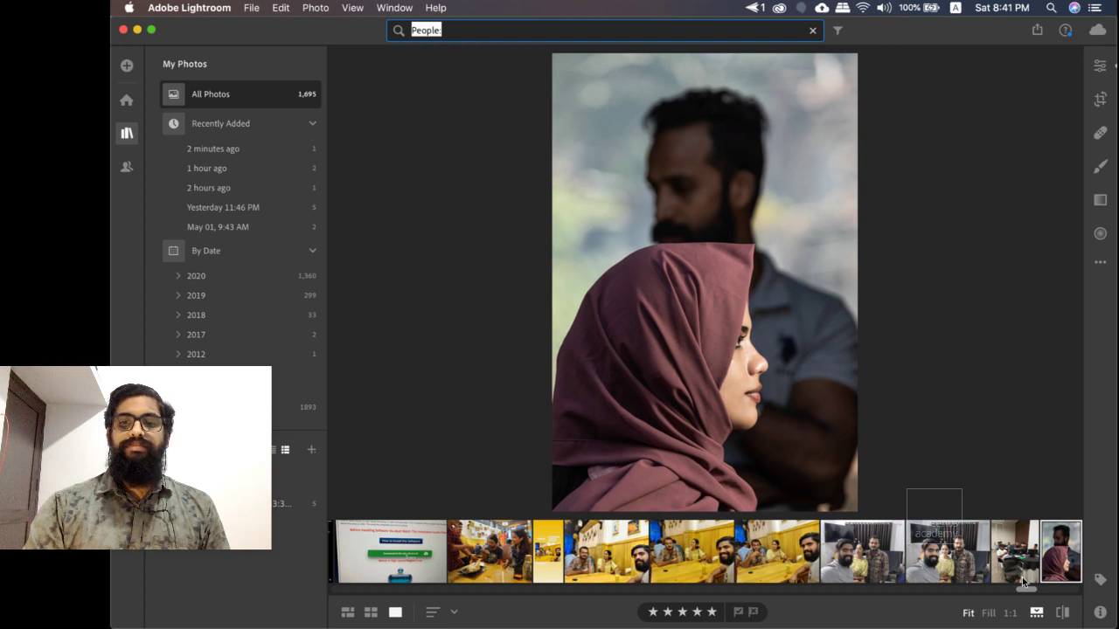
{"action": "left_click", "coordinate": [243, 150]}
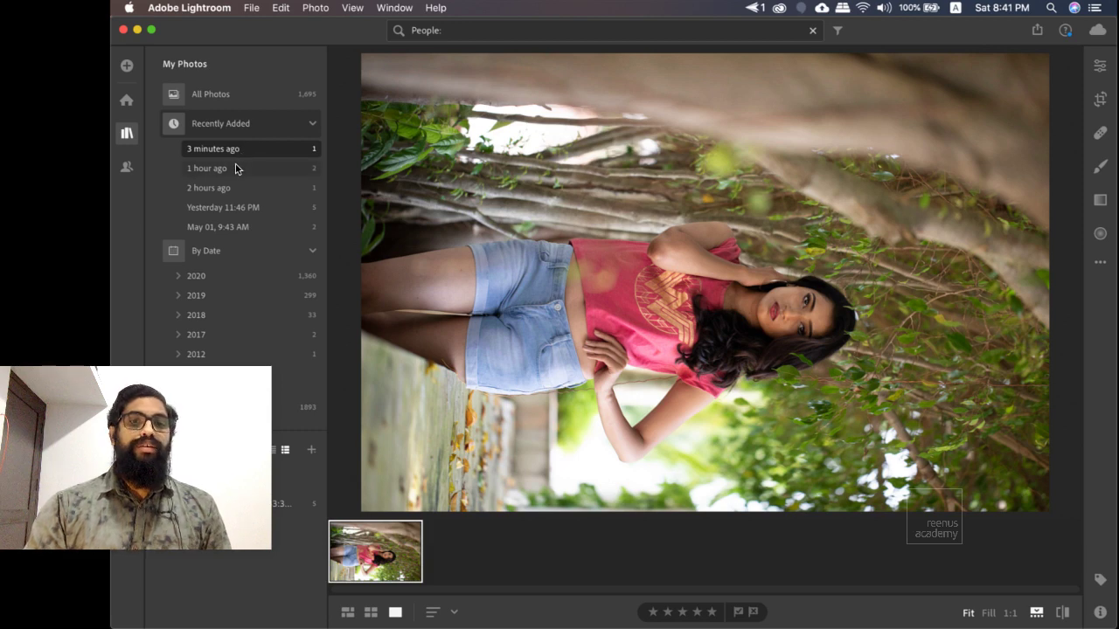
{"action": "left_click", "coordinate": [234, 168]}
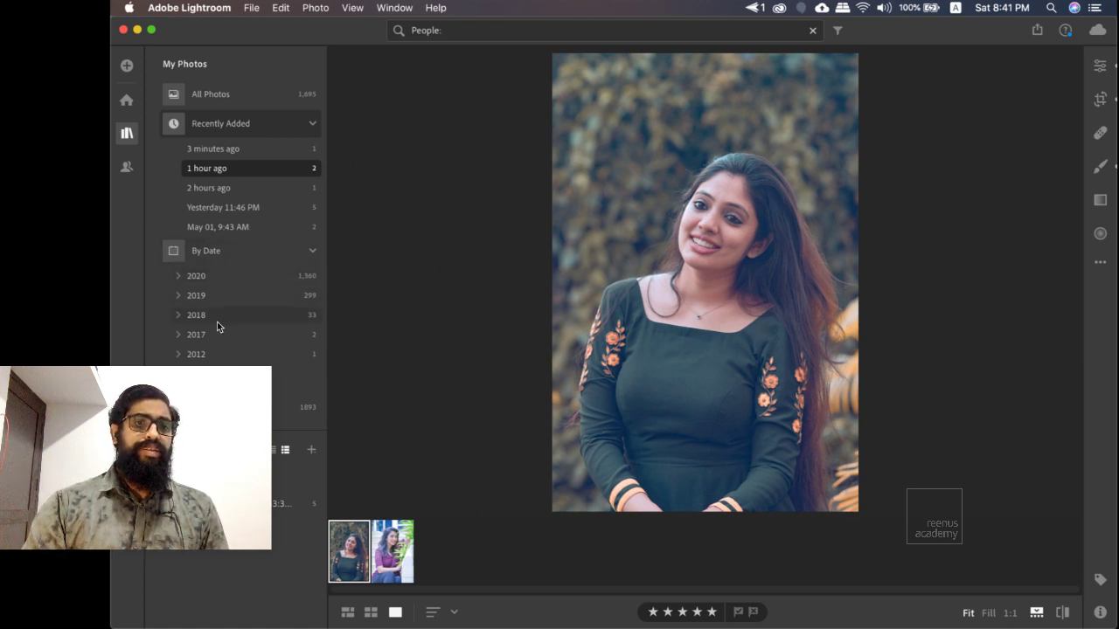
Open the People view and scroll through the recognised faces.
{"action": "key", "text": "Return"}
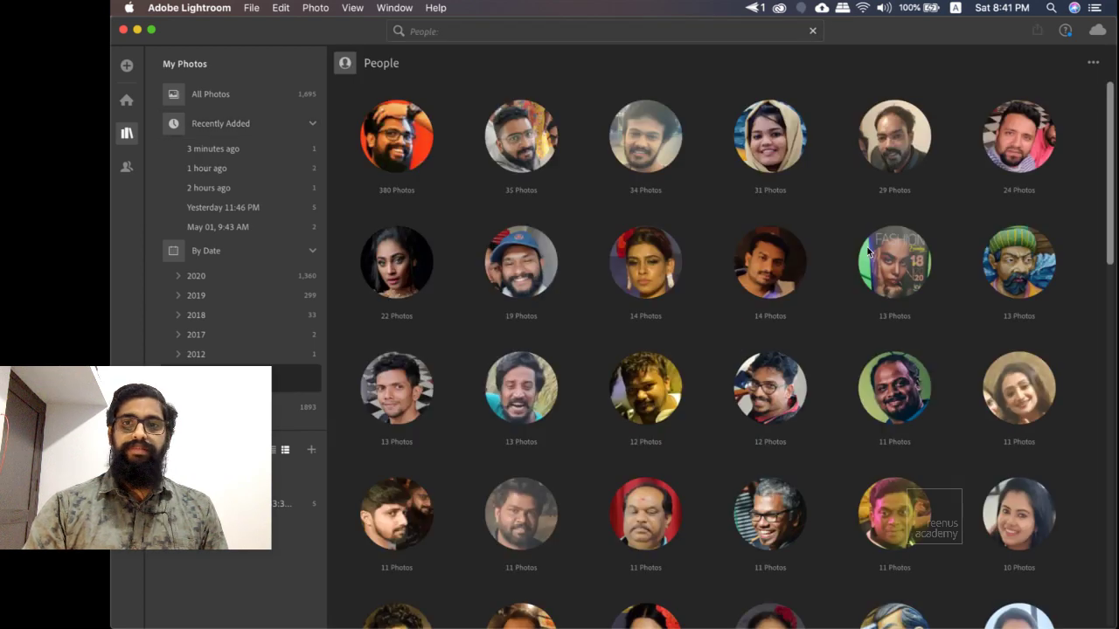
{"action": "scroll", "coordinate": [867, 251], "scroll_direction": "down", "scroll_amount": 5}
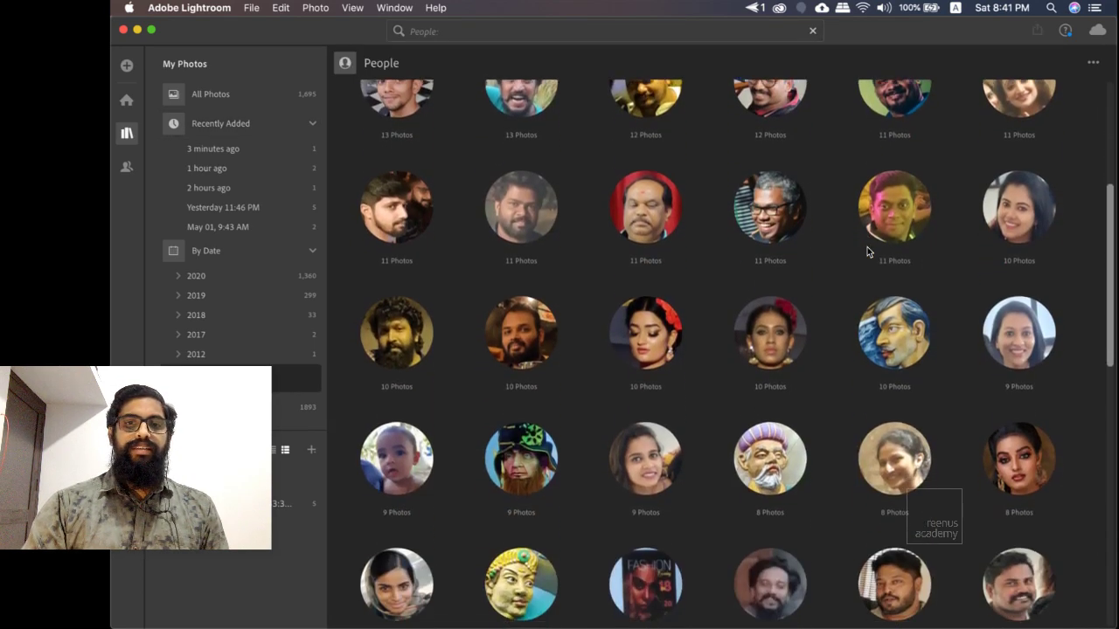
{"action": "scroll", "coordinate": [867, 251], "scroll_direction": "down", "scroll_amount": 3}
{"action": "scroll", "coordinate": [866, 245], "scroll_direction": "down", "scroll_amount": 2}
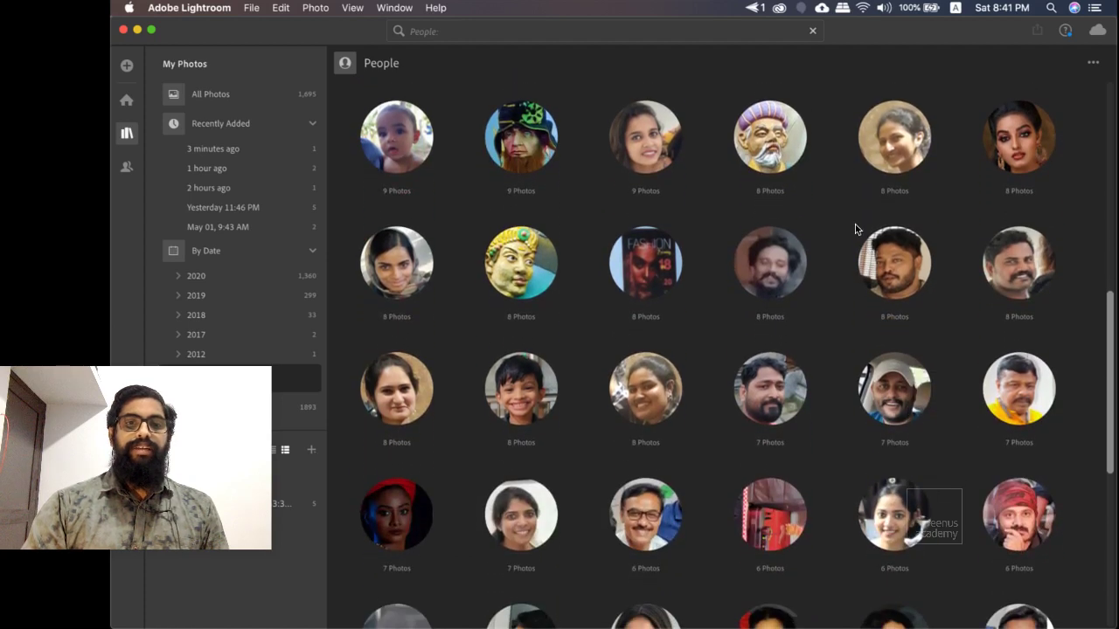
{"action": "scroll", "coordinate": [855, 229], "scroll_direction": "down", "scroll_amount": 3}
{"action": "scroll", "coordinate": [855, 228], "scroll_direction": "down", "scroll_amount": 1}
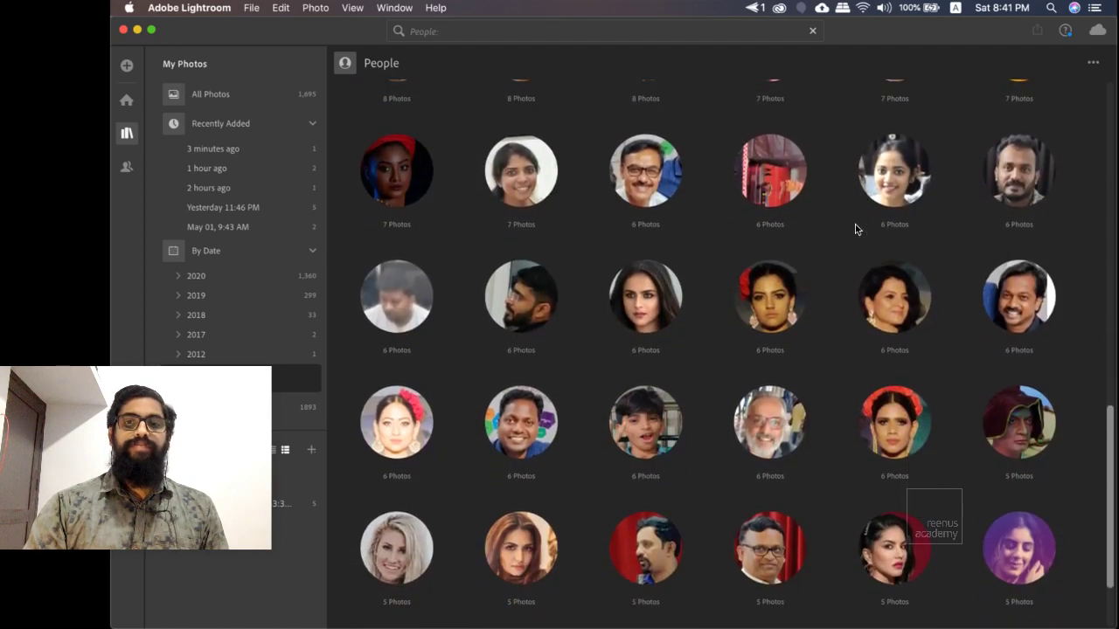
{"action": "scroll", "coordinate": [855, 228], "scroll_direction": "down", "scroll_amount": 3}
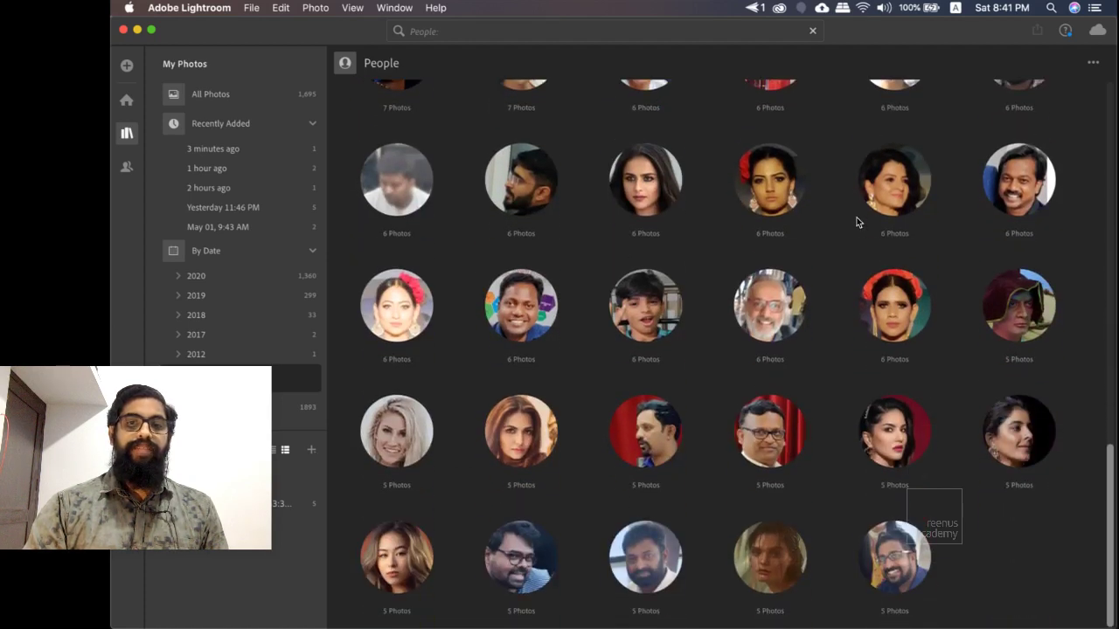
{"action": "scroll", "coordinate": [759, 343], "scroll_direction": "up", "scroll_amount": 1}
{"action": "scroll", "coordinate": [759, 341], "scroll_direction": "down", "scroll_amount": 1}
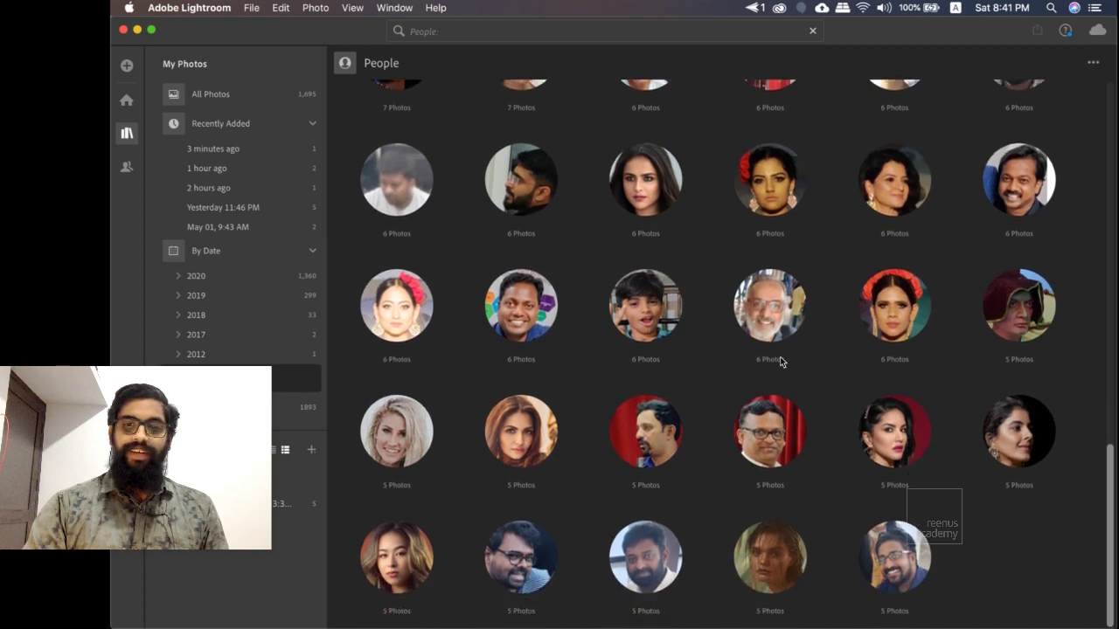
{"action": "scroll", "coordinate": [883, 429], "scroll_direction": "up", "scroll_amount": 2}
{"action": "scroll", "coordinate": [883, 429], "scroll_direction": "up", "scroll_amount": 2}
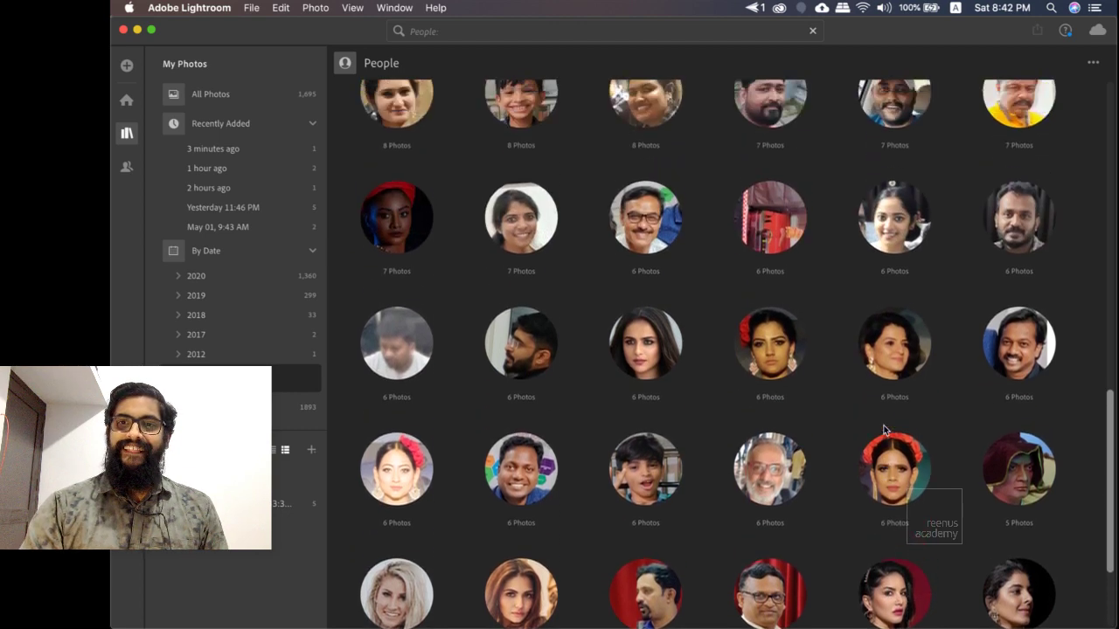
{"action": "scroll", "coordinate": [883, 428], "scroll_direction": "up", "scroll_amount": 3}
{"action": "scroll", "coordinate": [883, 428], "scroll_direction": "up", "scroll_amount": 5}
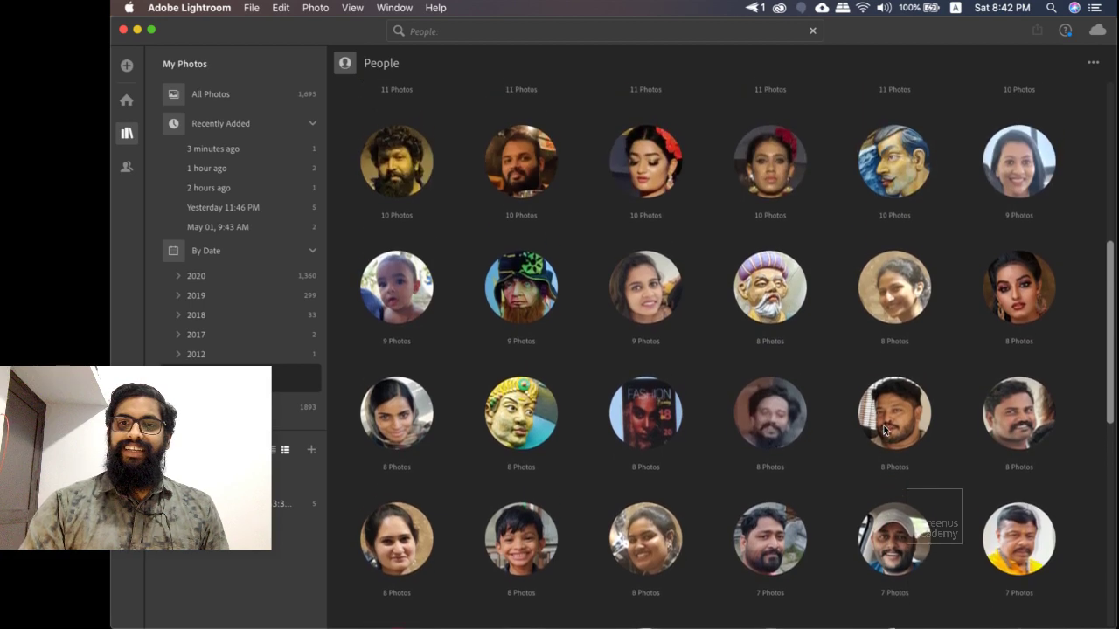
Open one person's photos, reject the suggested same-person match, and return to the overview.
{"action": "left_click", "coordinate": [889, 440]}
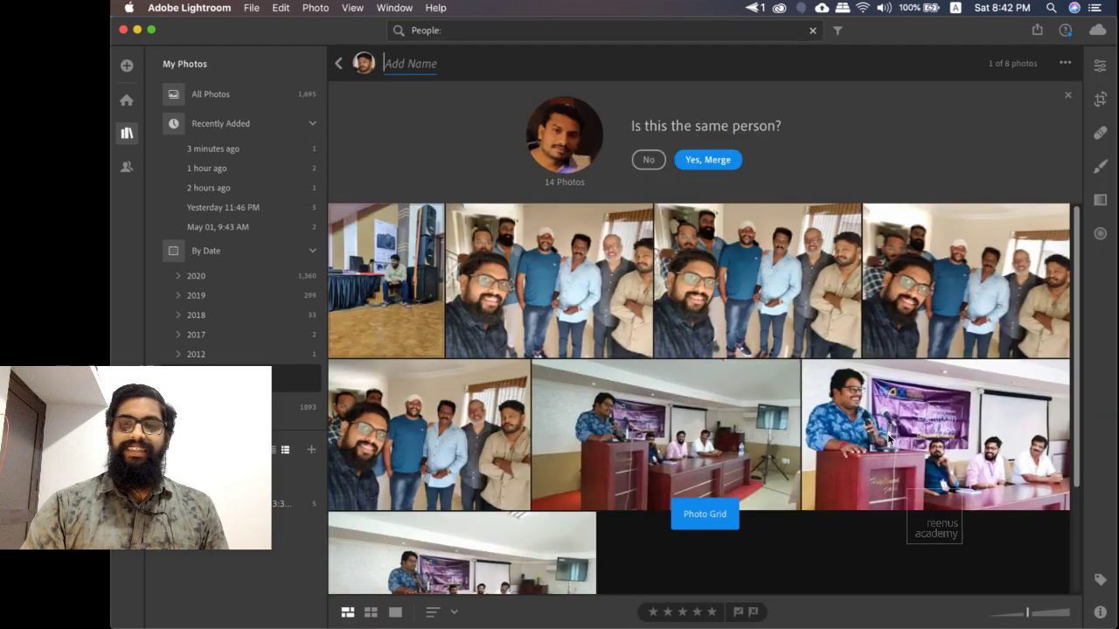
{"action": "scroll", "coordinate": [855, 416], "scroll_direction": "down", "scroll_amount": 1}
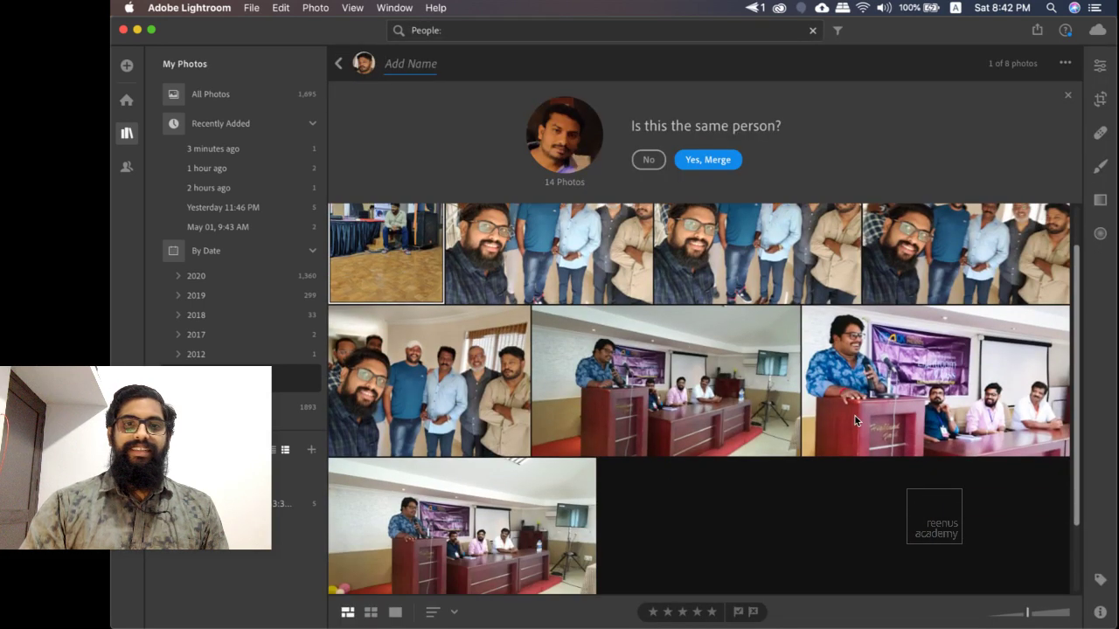
{"action": "scroll", "coordinate": [855, 416], "scroll_direction": "down", "scroll_amount": 2}
{"action": "scroll", "coordinate": [856, 420], "scroll_direction": "up", "scroll_amount": 3}
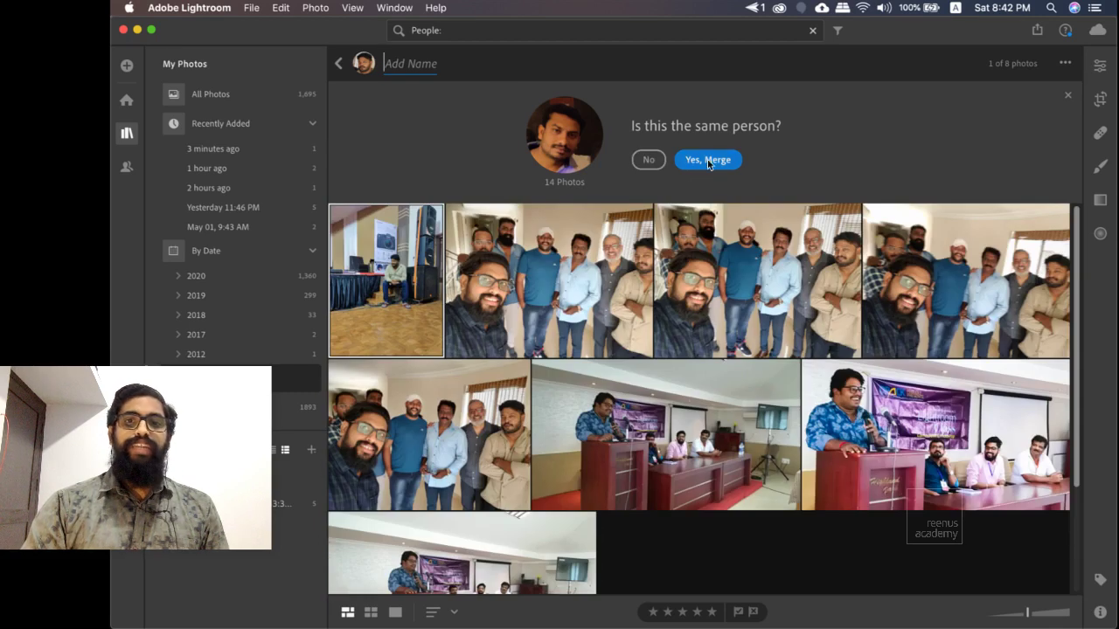
{"action": "left_click", "coordinate": [647, 161]}
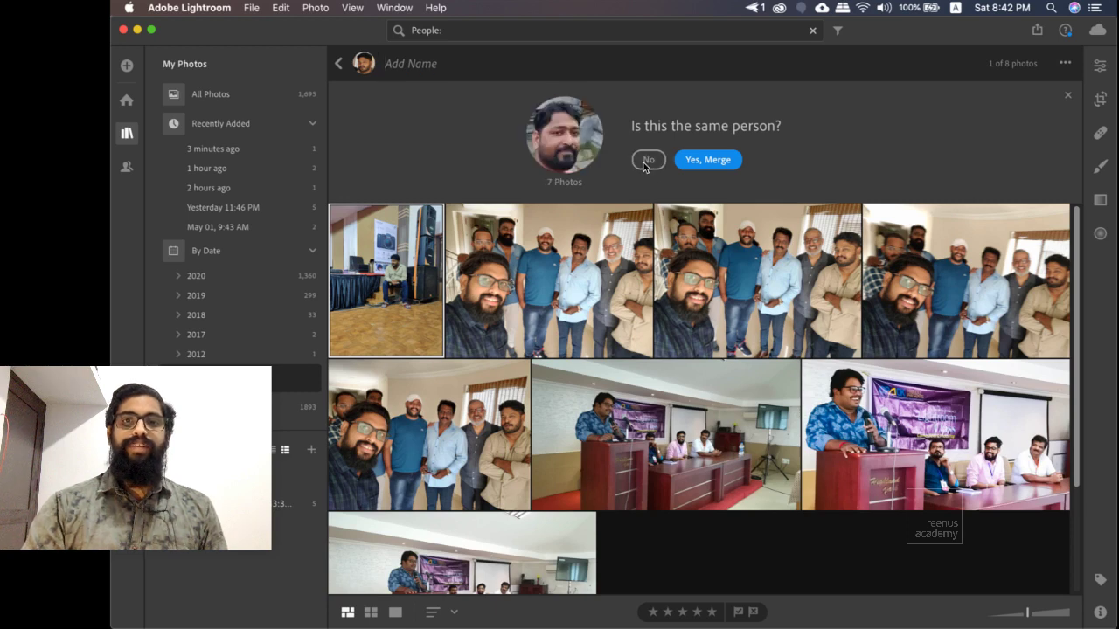
{"action": "left_click", "coordinate": [644, 161]}
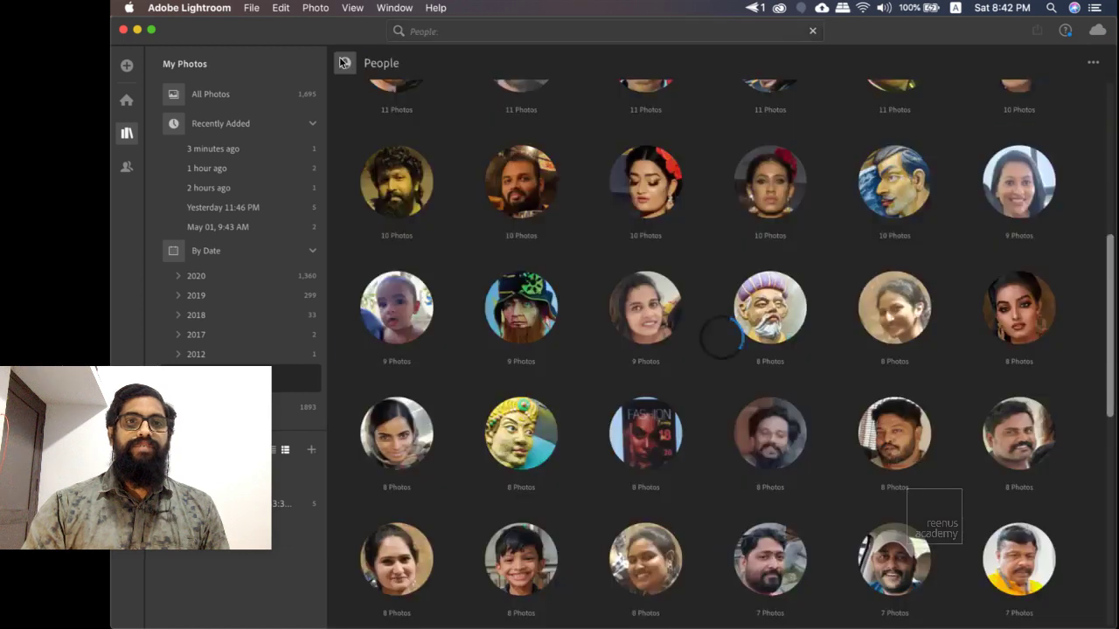
{"action": "left_click", "coordinate": [339, 63]}
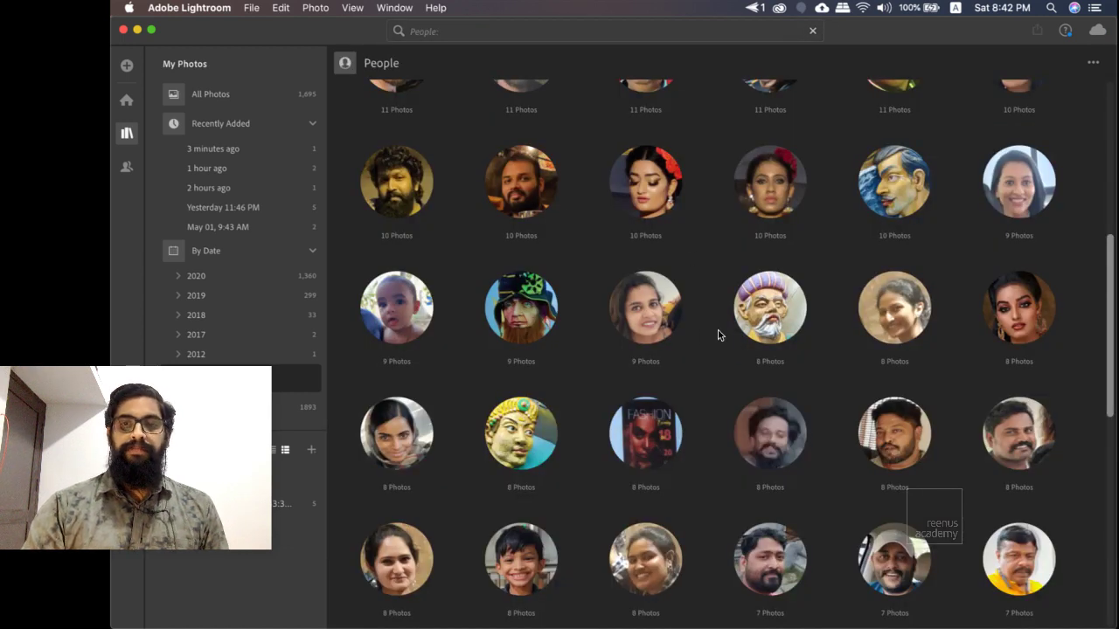
Look through the grey-haired man's photos and return to the People overview.
{"action": "scroll", "coordinate": [718, 335], "scroll_direction": "up", "scroll_amount": 2}
{"action": "scroll", "coordinate": [719, 335], "scroll_direction": "up", "scroll_amount": 1}
{"action": "scroll", "coordinate": [719, 335], "scroll_direction": "up", "scroll_amount": 1}
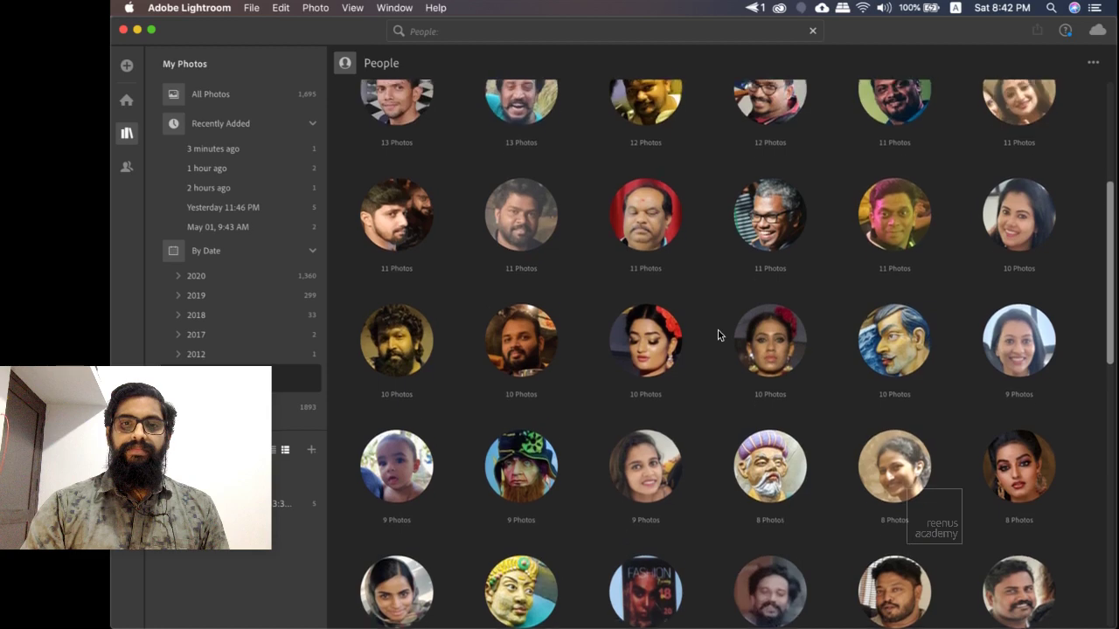
{"action": "scroll", "coordinate": [718, 335], "scroll_direction": "up", "scroll_amount": 2}
{"action": "scroll", "coordinate": [718, 335], "scroll_direction": "up", "scroll_amount": 2}
{"action": "scroll", "coordinate": [718, 335], "scroll_direction": "up", "scroll_amount": 1}
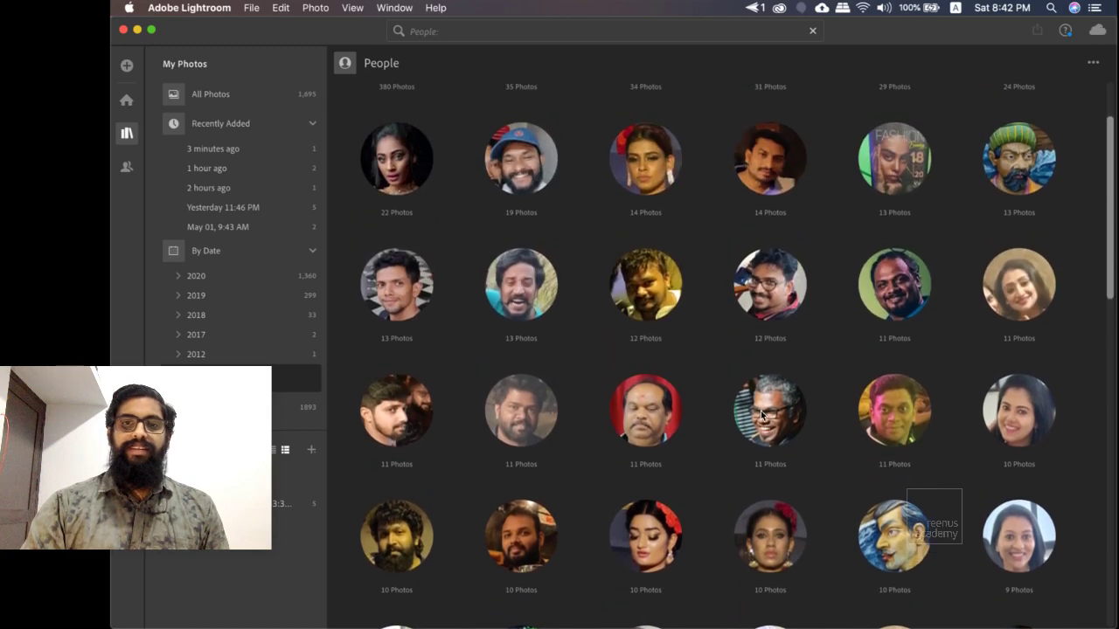
{"action": "left_click", "coordinate": [760, 411]}
{"action": "scroll", "coordinate": [729, 371], "scroll_direction": "down", "scroll_amount": 2}
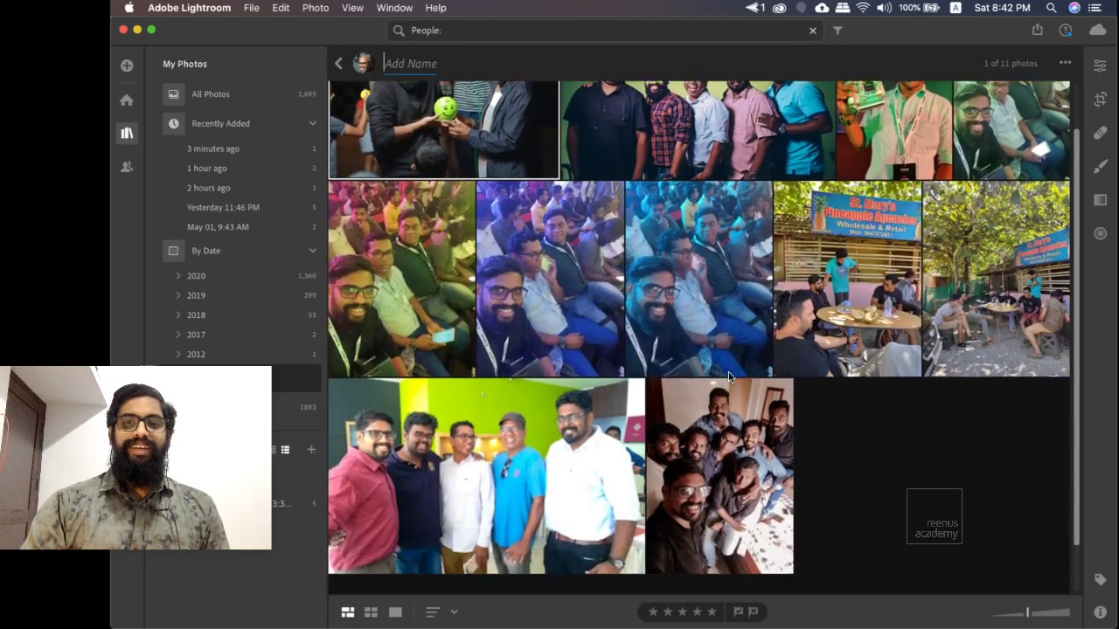
{"action": "scroll", "coordinate": [728, 376], "scroll_direction": "up", "scroll_amount": 2}
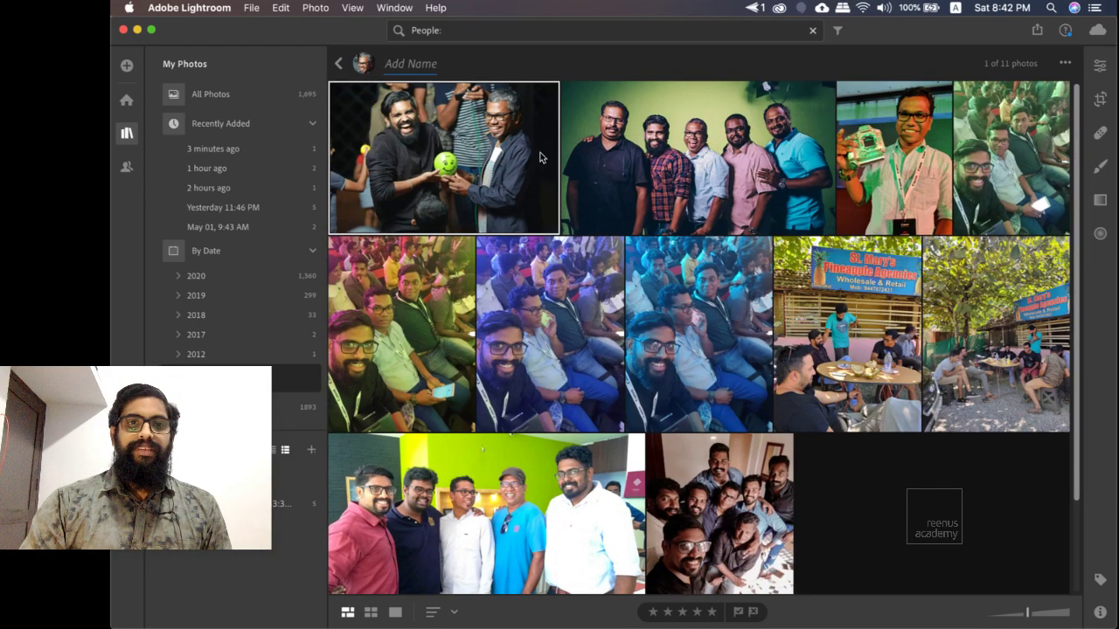
{"action": "left_click", "coordinate": [341, 64]}
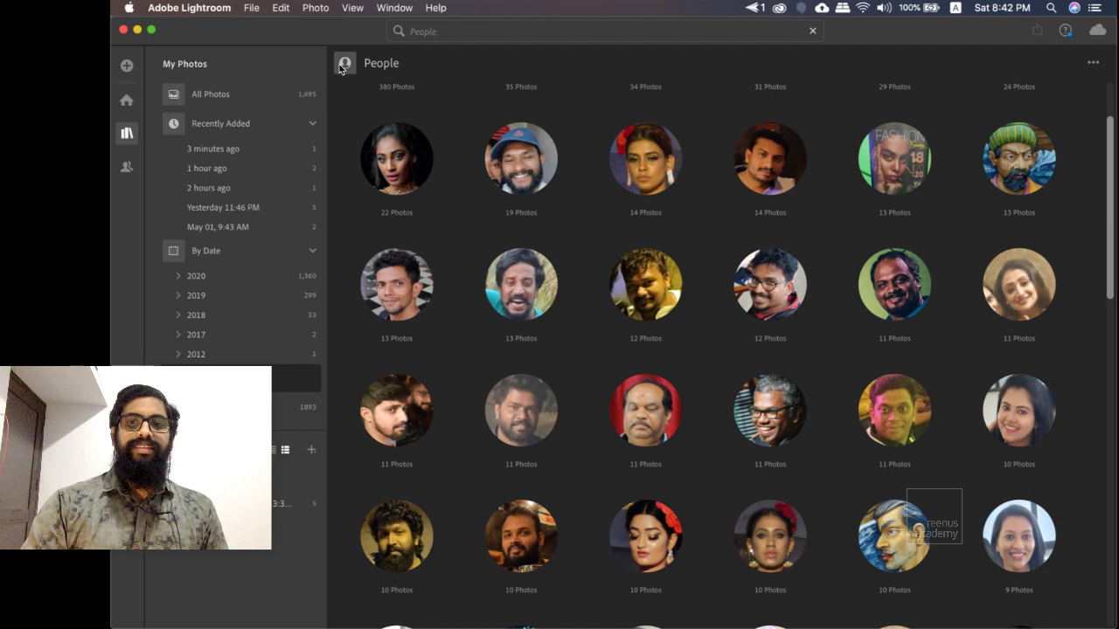
Look through the cap-wearing person's photos and return to the People overview.
{"action": "scroll", "coordinate": [785, 320], "scroll_direction": "up", "scroll_amount": 3}
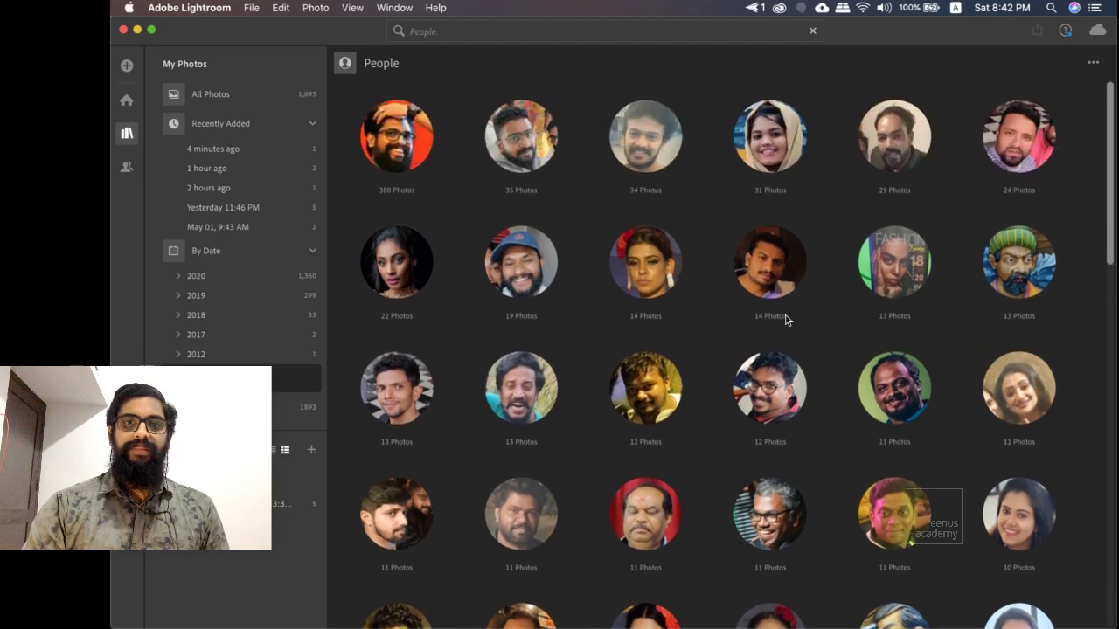
{"action": "left_click", "coordinate": [521, 265]}
{"action": "scroll", "coordinate": [647, 357], "scroll_direction": "down", "scroll_amount": 1}
{"action": "scroll", "coordinate": [647, 357], "scroll_direction": "down", "scroll_amount": 3}
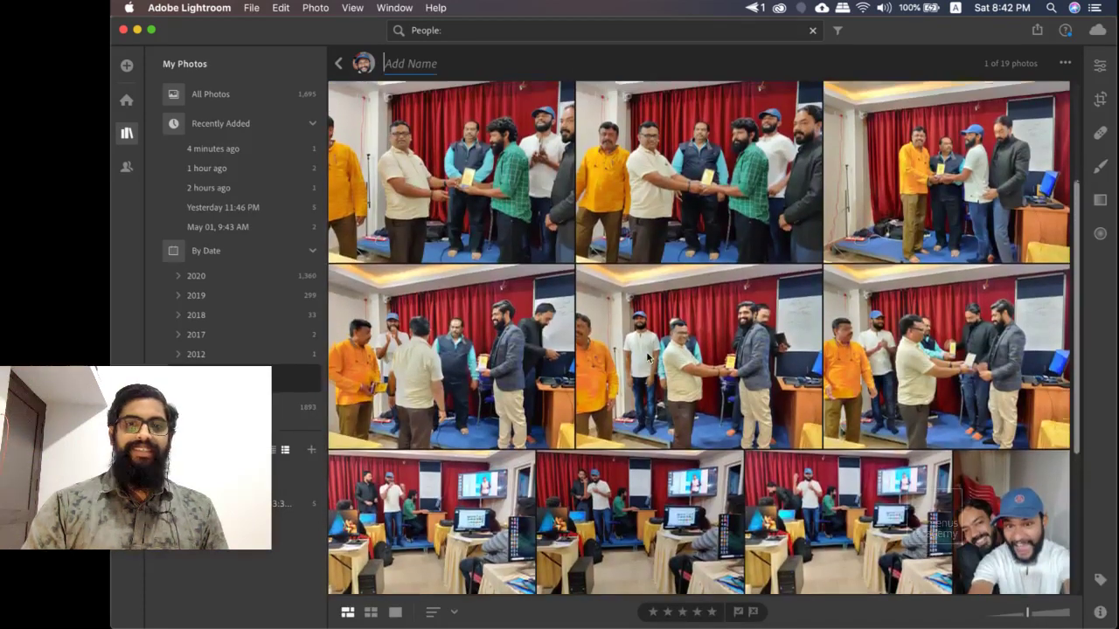
{"action": "left_click", "coordinate": [340, 62]}
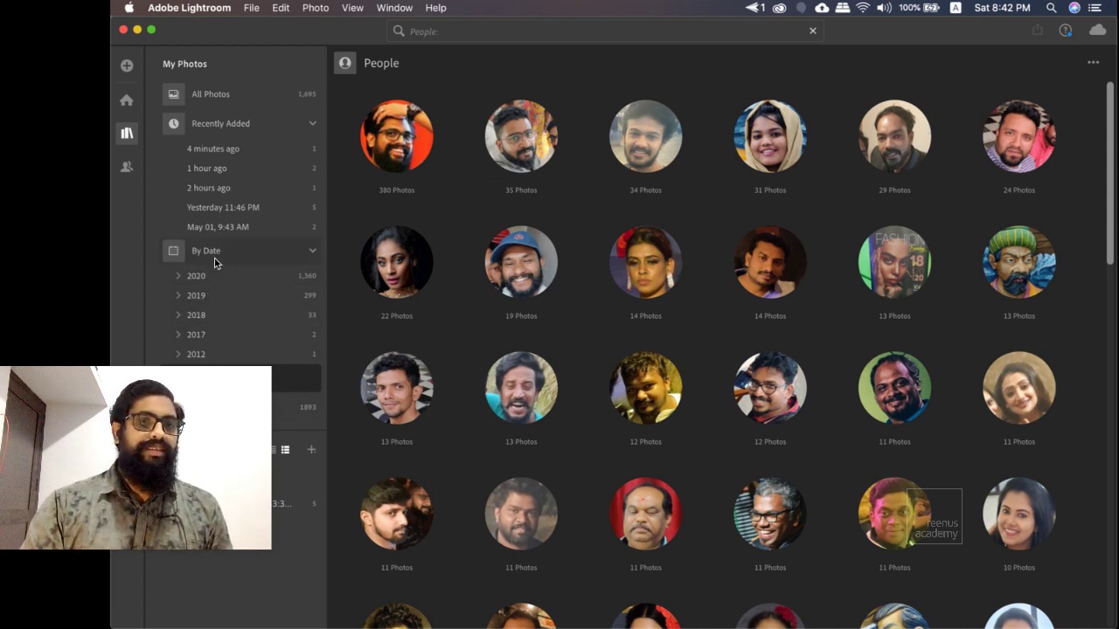
Create a new empty folder named Live under Albums.
{"action": "left_click", "coordinate": [231, 170]}
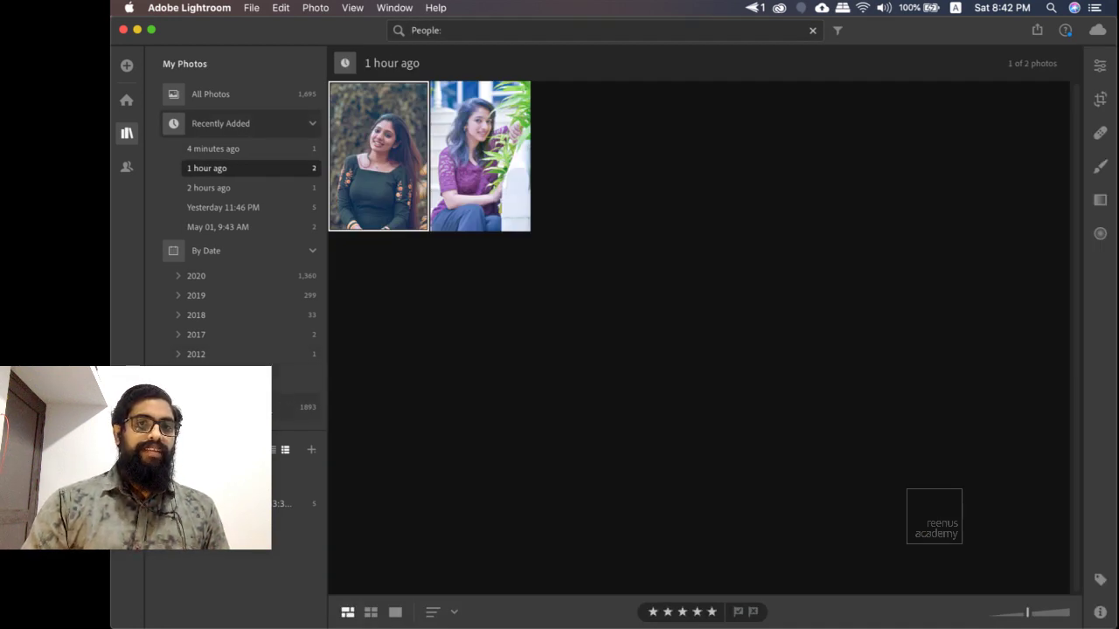
{"action": "left_click", "coordinate": [312, 450]}
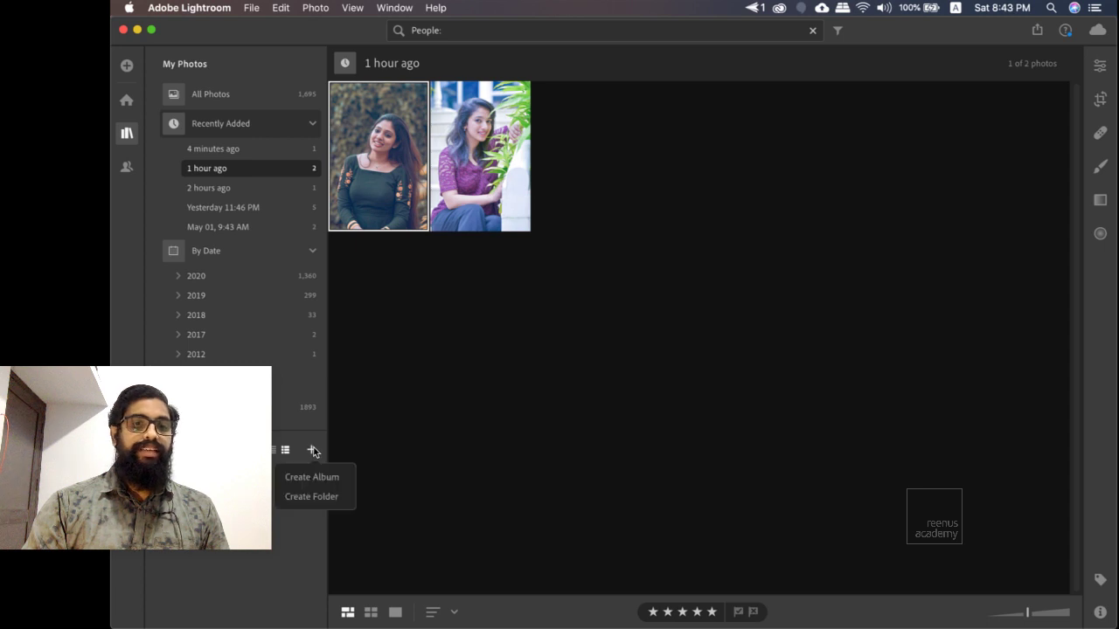
{"action": "left_click", "coordinate": [312, 496]}
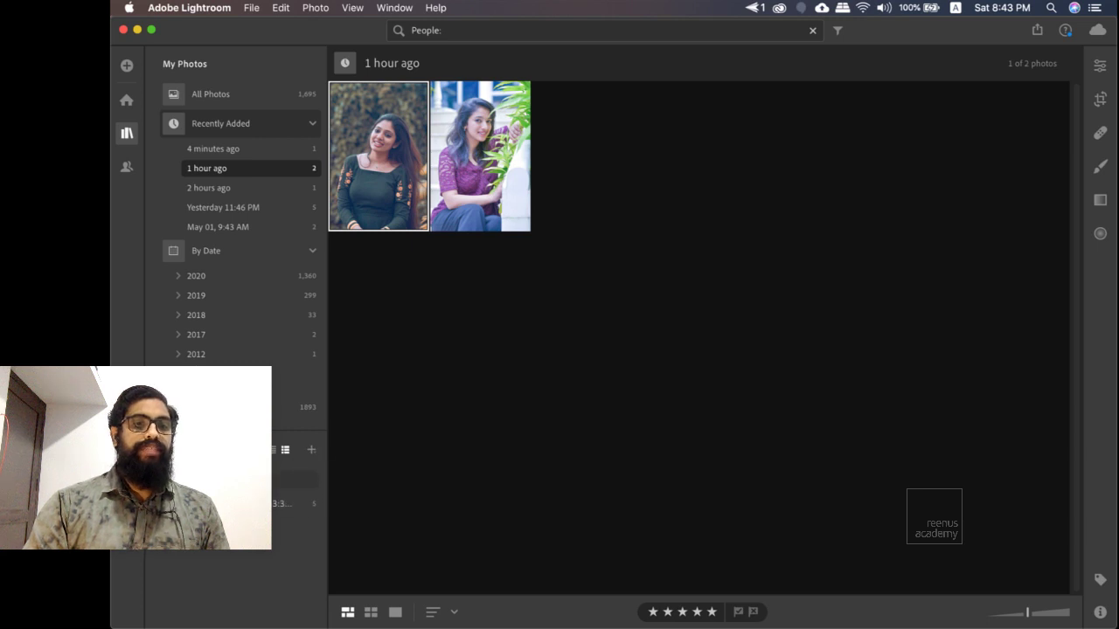
{"action": "left_click", "coordinate": [311, 449]}
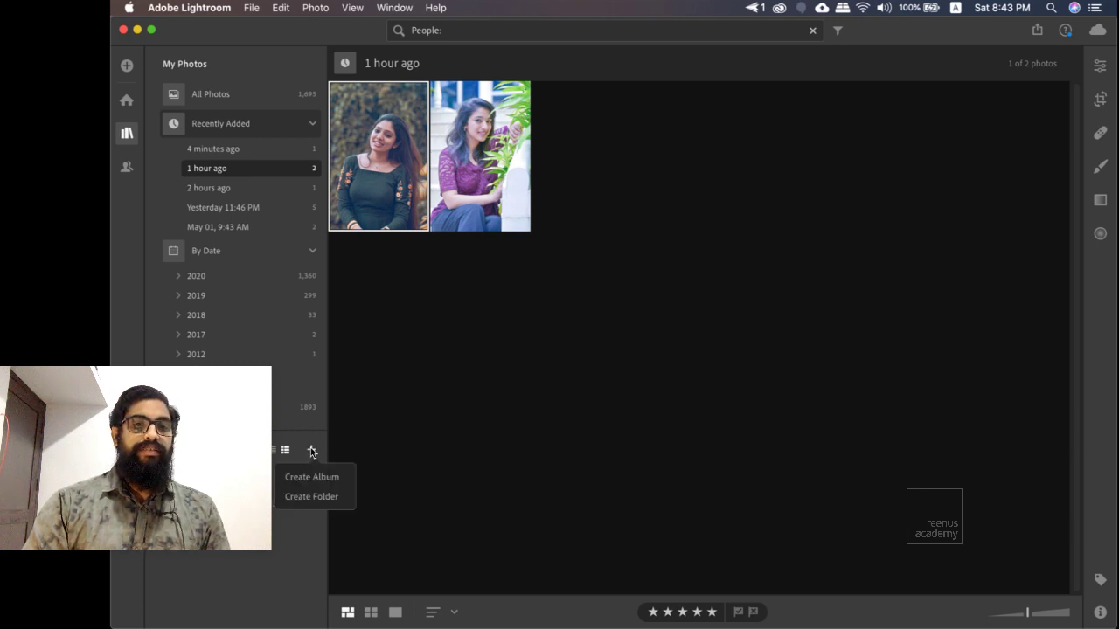
{"action": "left_click", "coordinate": [323, 497]}
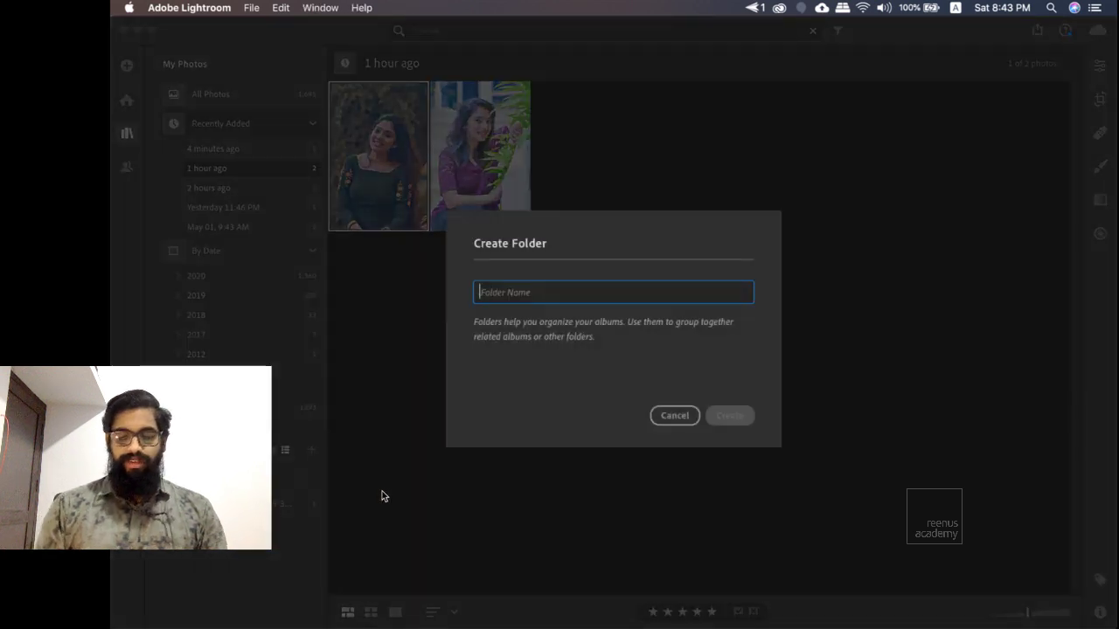
{"action": "type", "text": "Li"}
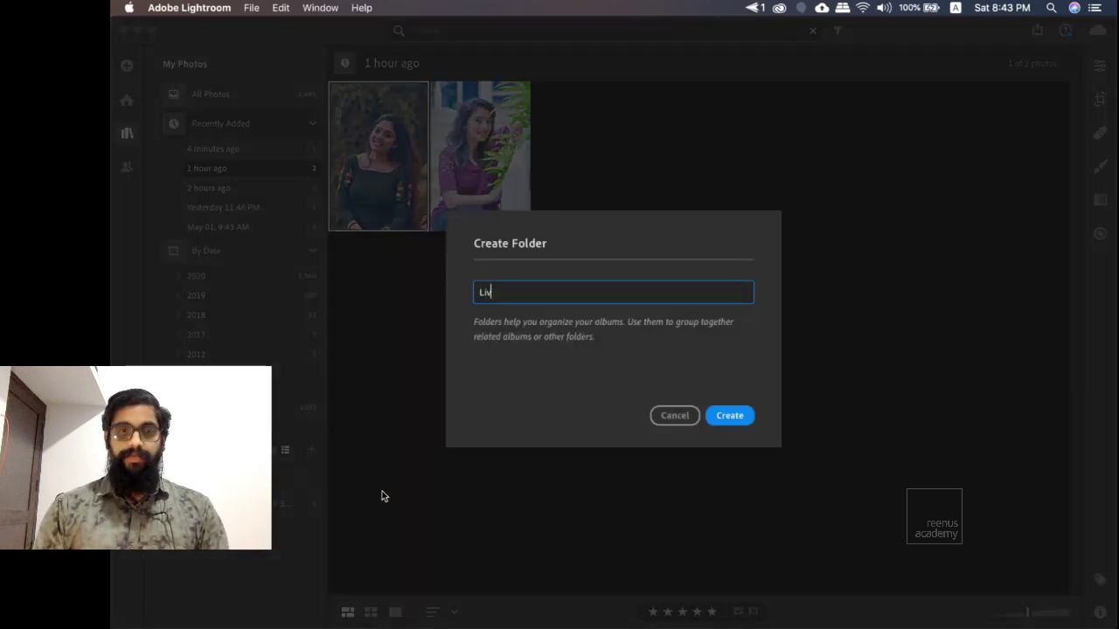
{"action": "type", "text": "ve"}
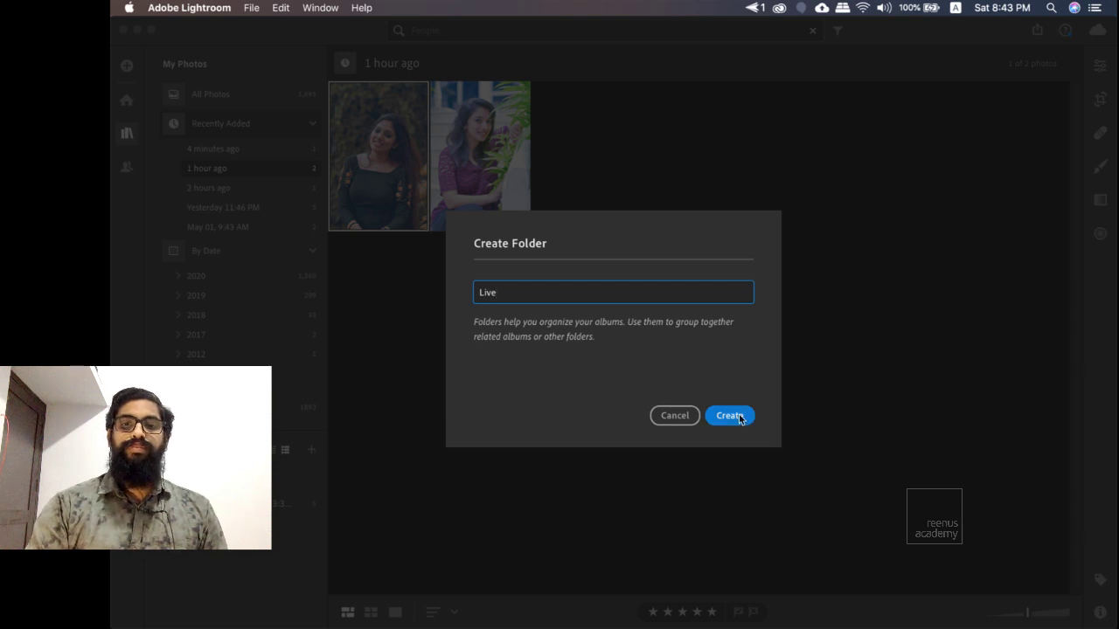
{"action": "left_click", "coordinate": [741, 417]}
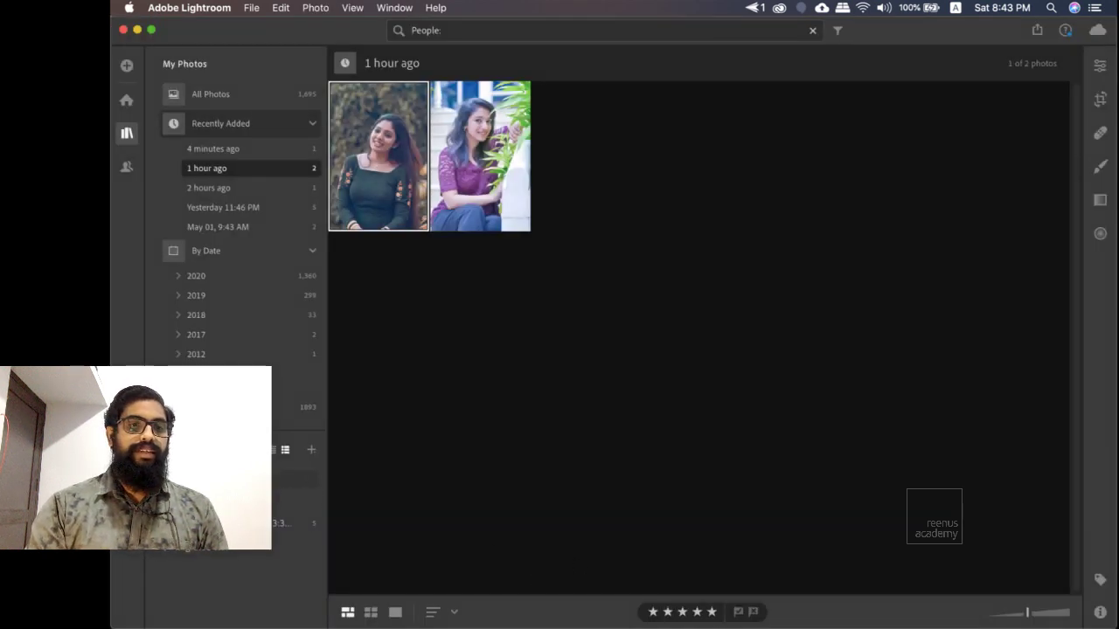
Open the Live folder, then show the single photo added 4 minutes ago.
{"action": "left_click", "coordinate": [289, 479]}
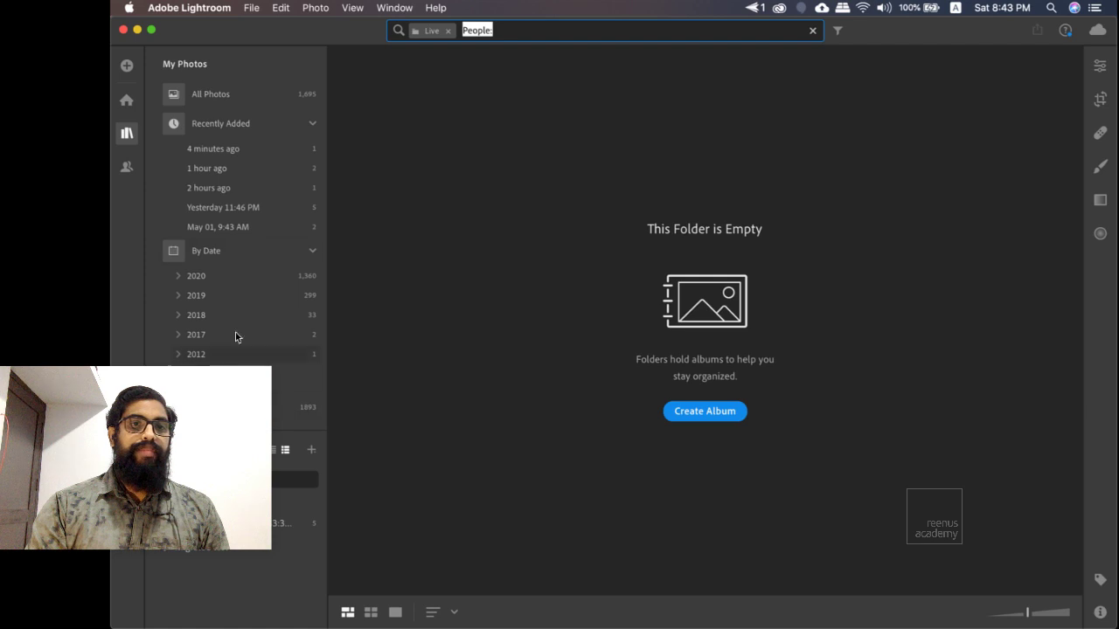
{"action": "key", "text": "Escape"}
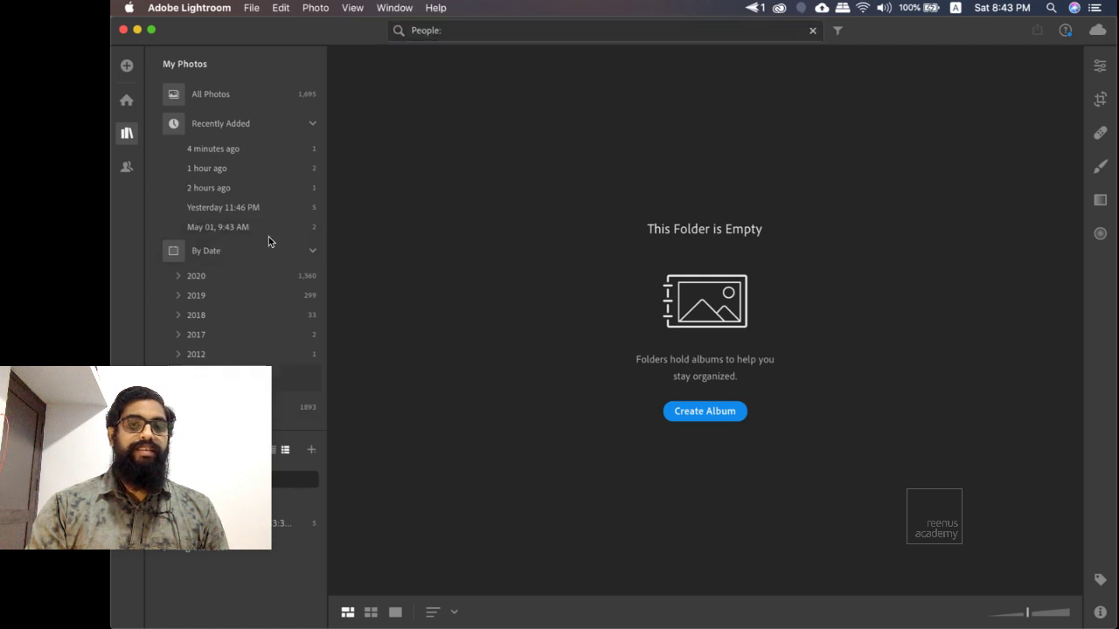
{"action": "left_click", "coordinate": [224, 150]}
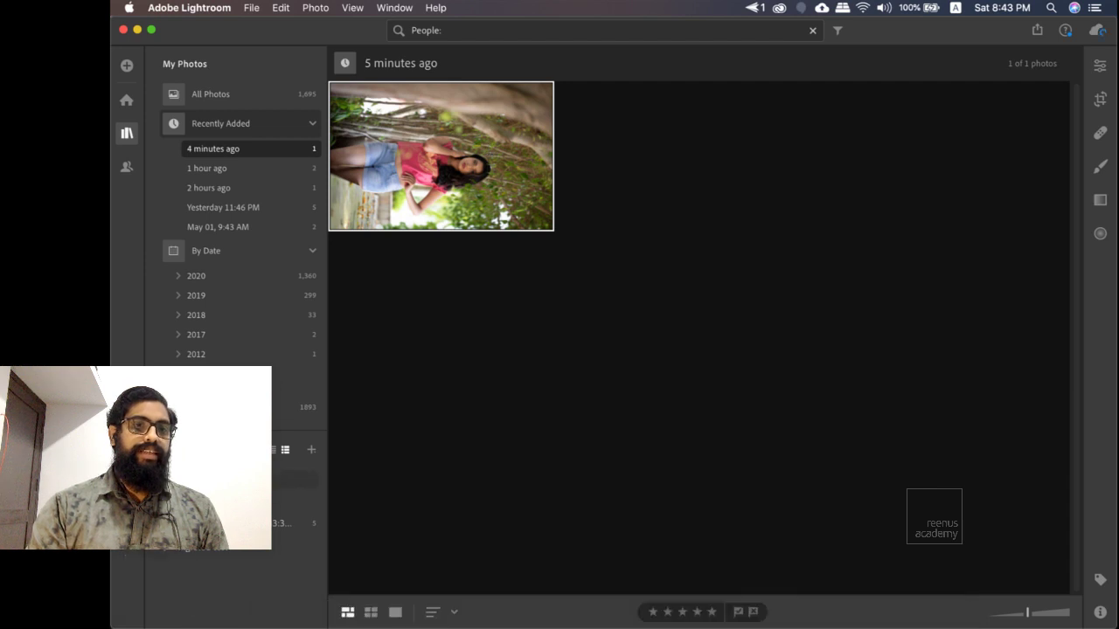
Open the five-photo album dated 09/05/2020 and select the green-dress portrait.
{"action": "left_click_drag", "start_coordinate": [499, 215], "coordinate": [421, 226]}
{"action": "right_click", "coordinate": [472, 149]}
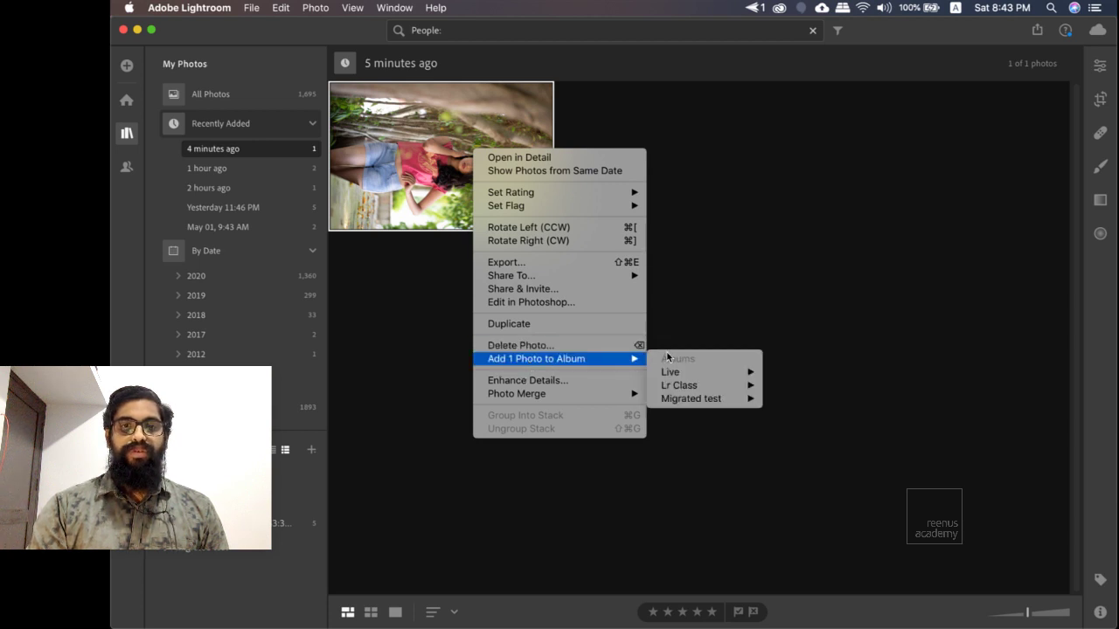
{"action": "mouse_move", "coordinate": [536, 358]}
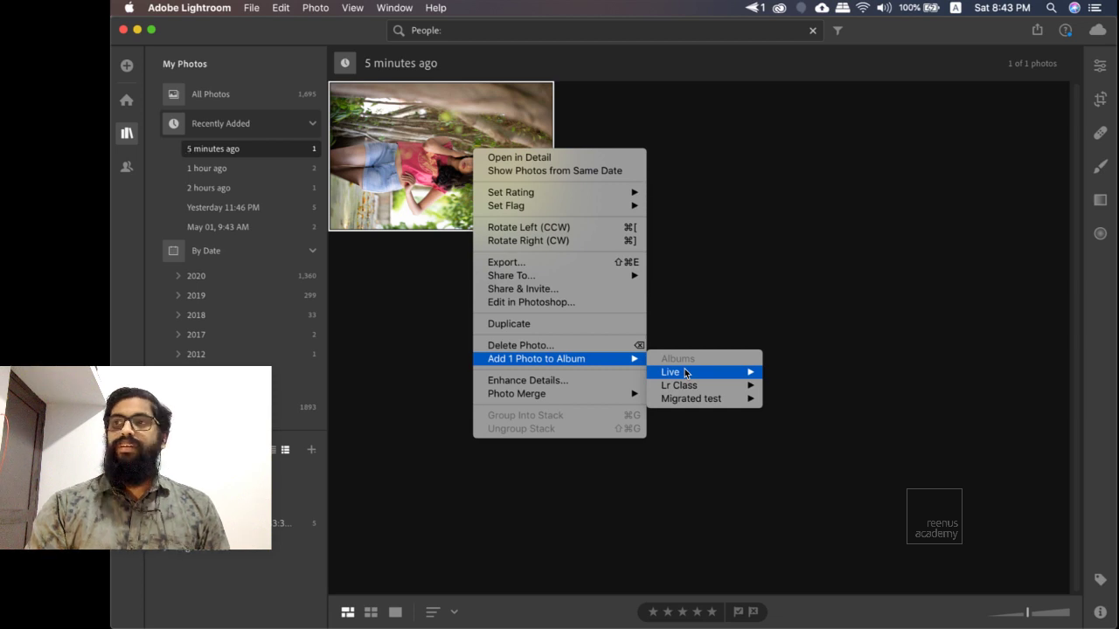
{"action": "left_click", "coordinate": [371, 296]}
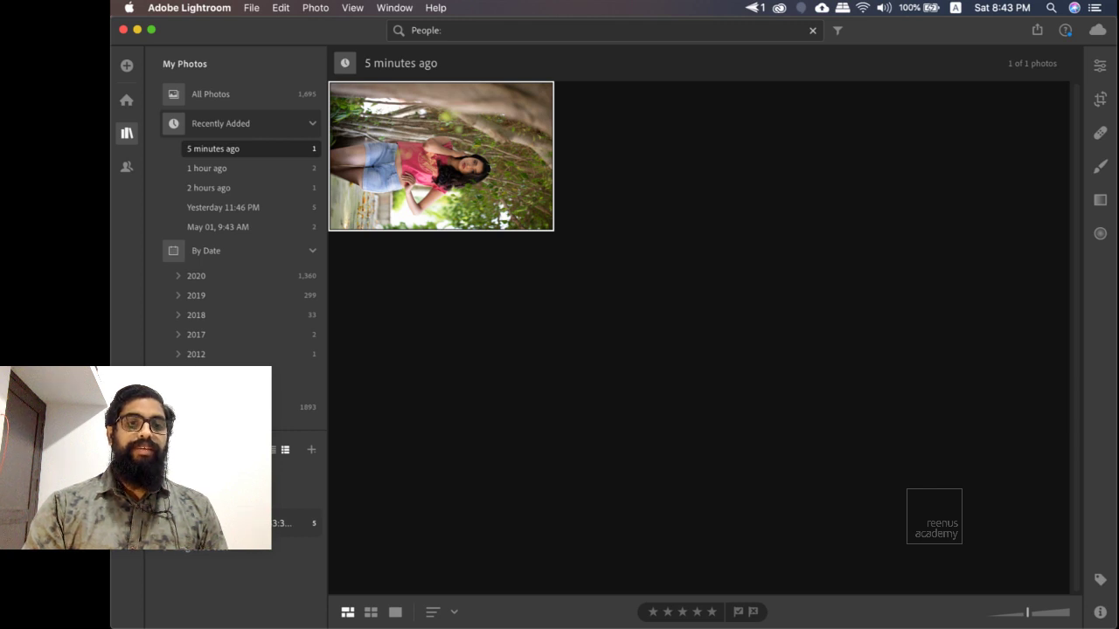
{"action": "left_click", "coordinate": [288, 523]}
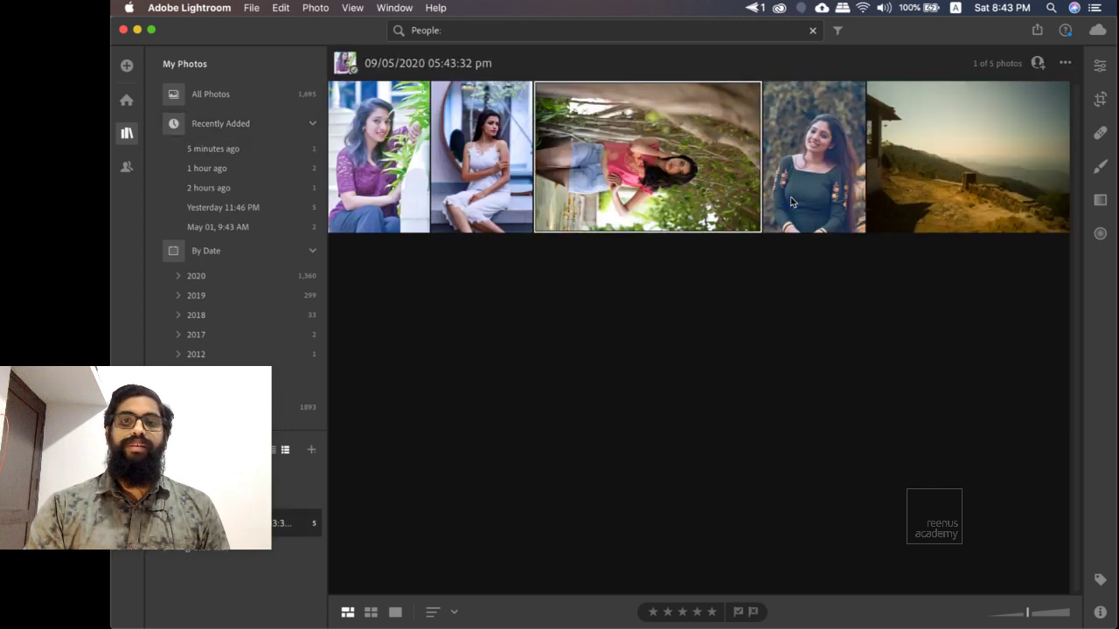
{"action": "left_click", "coordinate": [806, 149]}
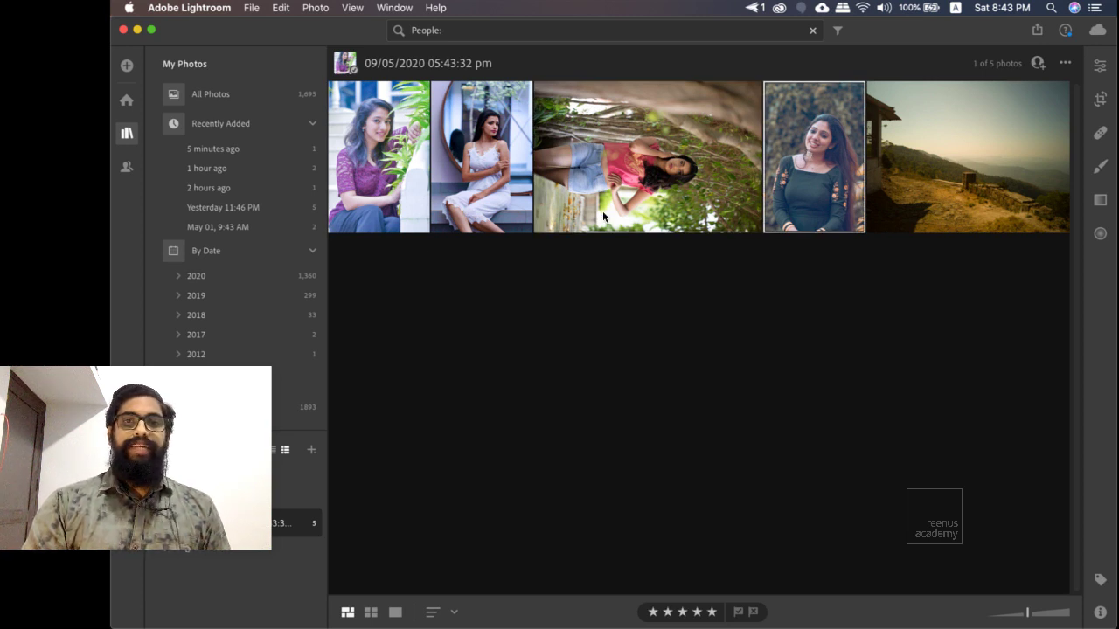
{"action": "left_click", "coordinate": [127, 167]}
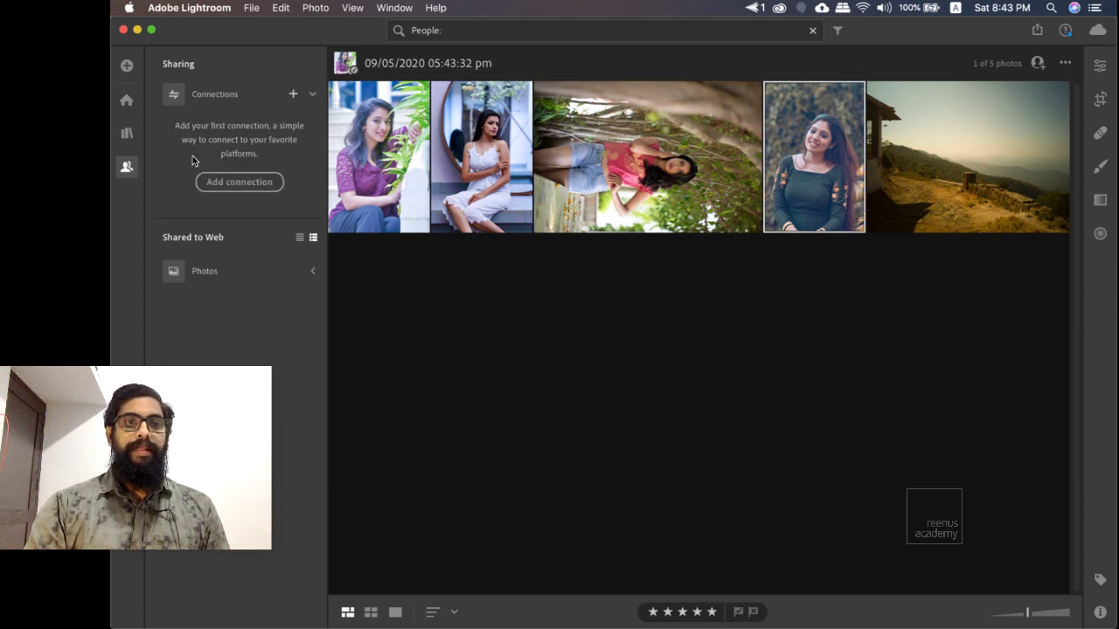
{"action": "left_click", "coordinate": [127, 133]}
{"action": "double_click", "coordinate": [804, 179]}
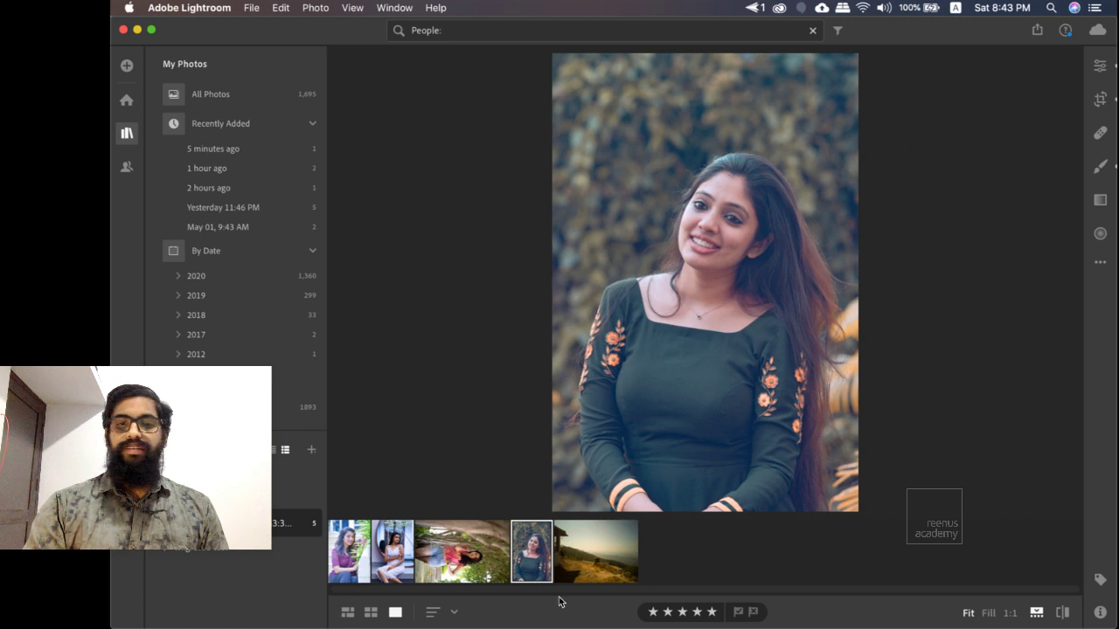
{"action": "left_click", "coordinate": [347, 614]}
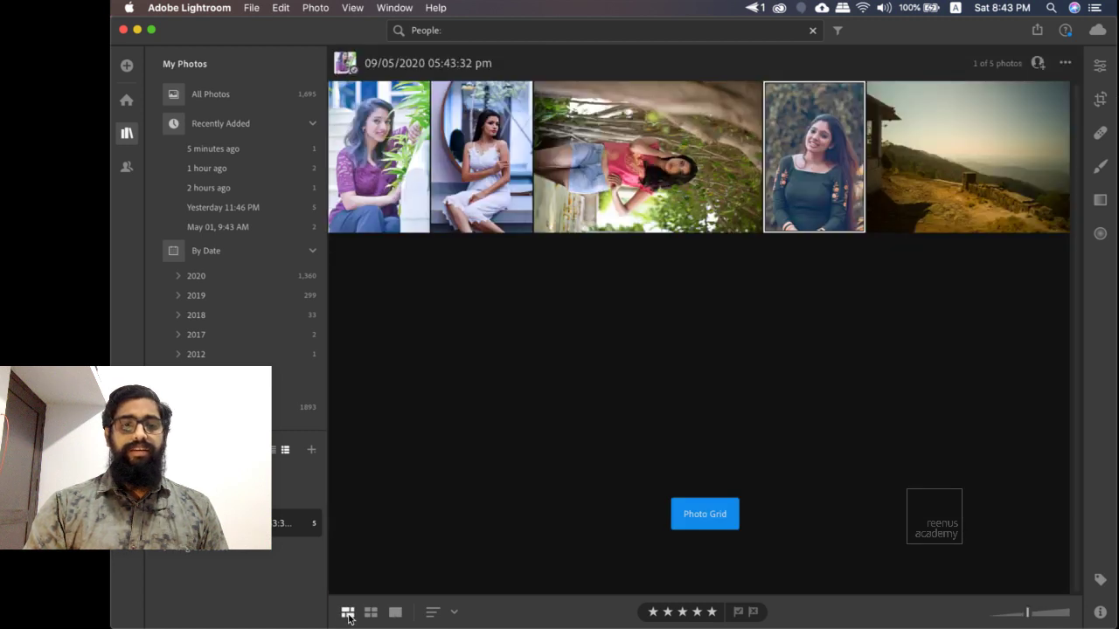
{"action": "left_click", "coordinate": [371, 613]}
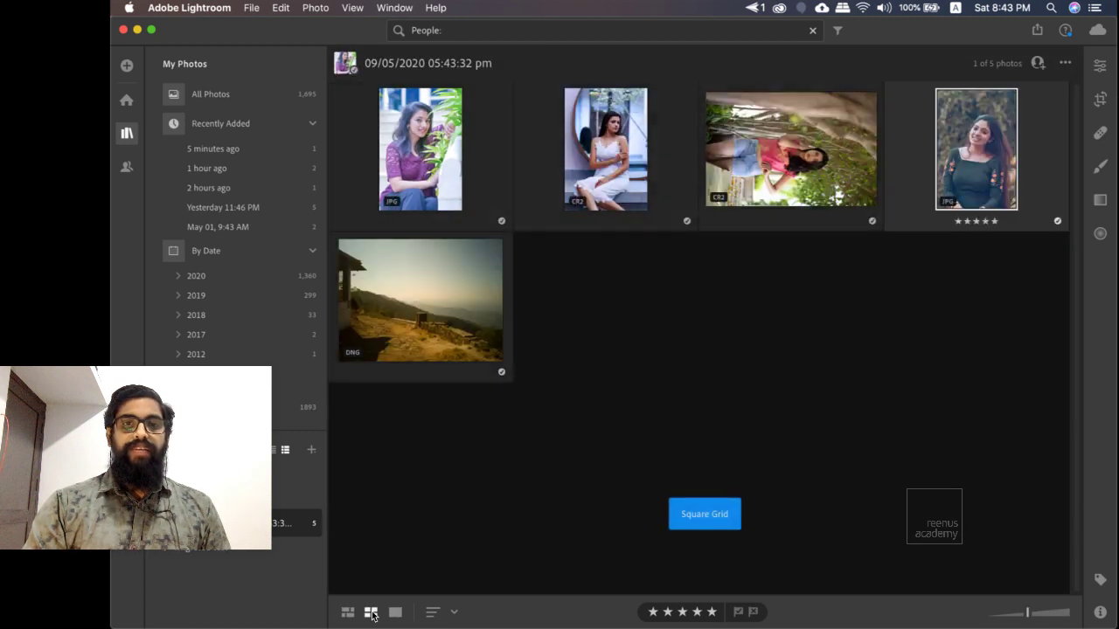
{"action": "left_click", "coordinate": [398, 614]}
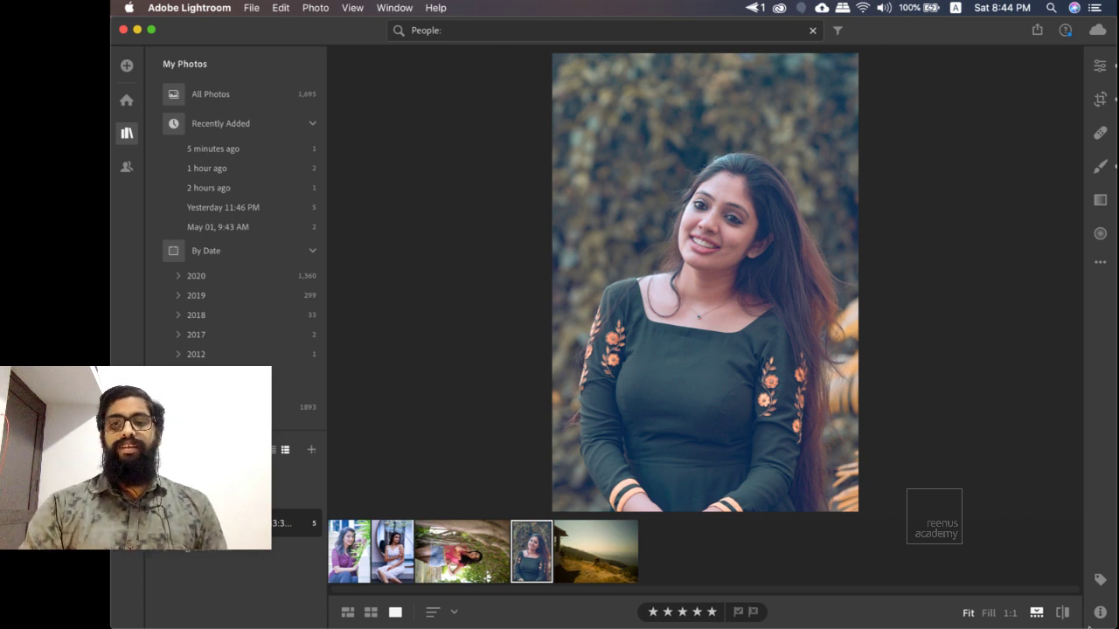
{"action": "left_click", "coordinate": [1061, 613]}
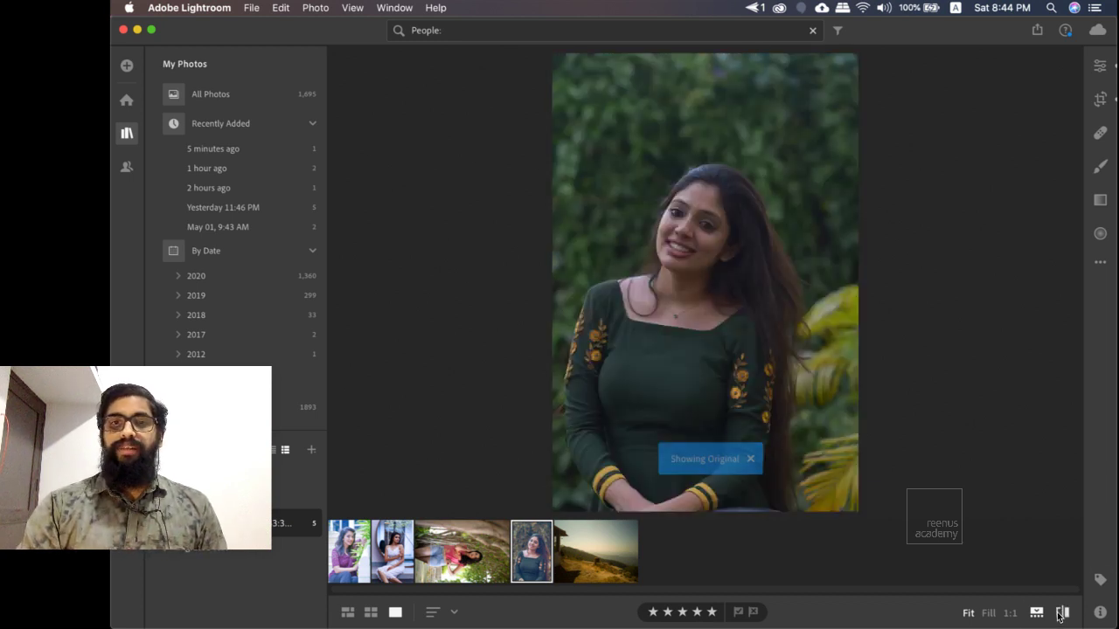
{"action": "left_click", "coordinate": [1060, 615]}
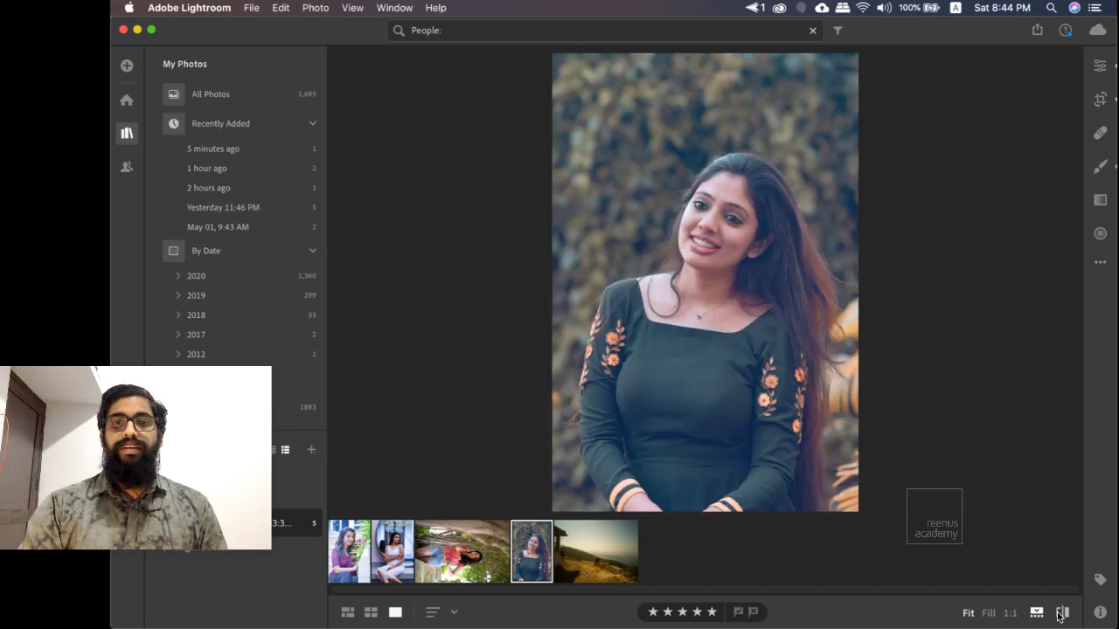
{"action": "left_click", "coordinate": [1060, 615]}
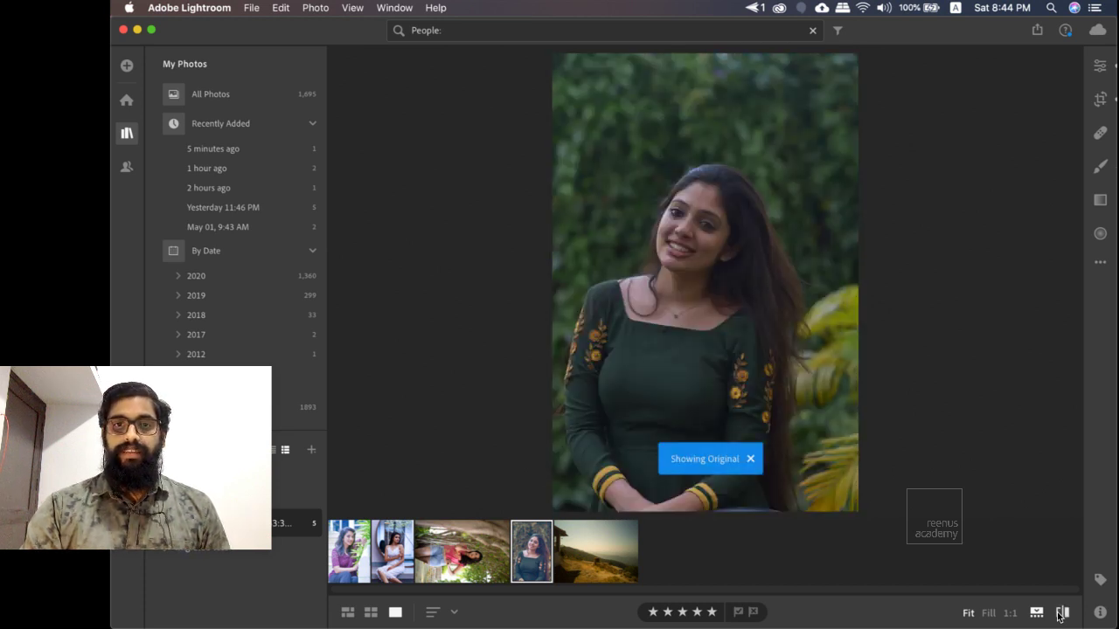
{"action": "left_click", "coordinate": [1061, 615]}
{"action": "left_click", "coordinate": [1061, 614]}
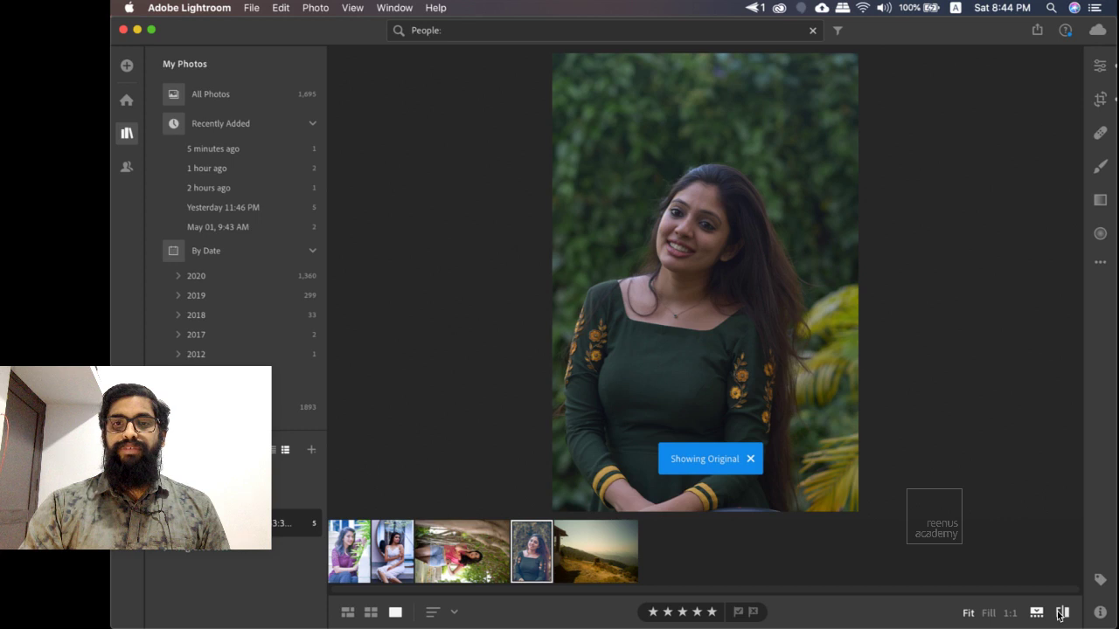
{"action": "left_click", "coordinate": [1060, 615]}
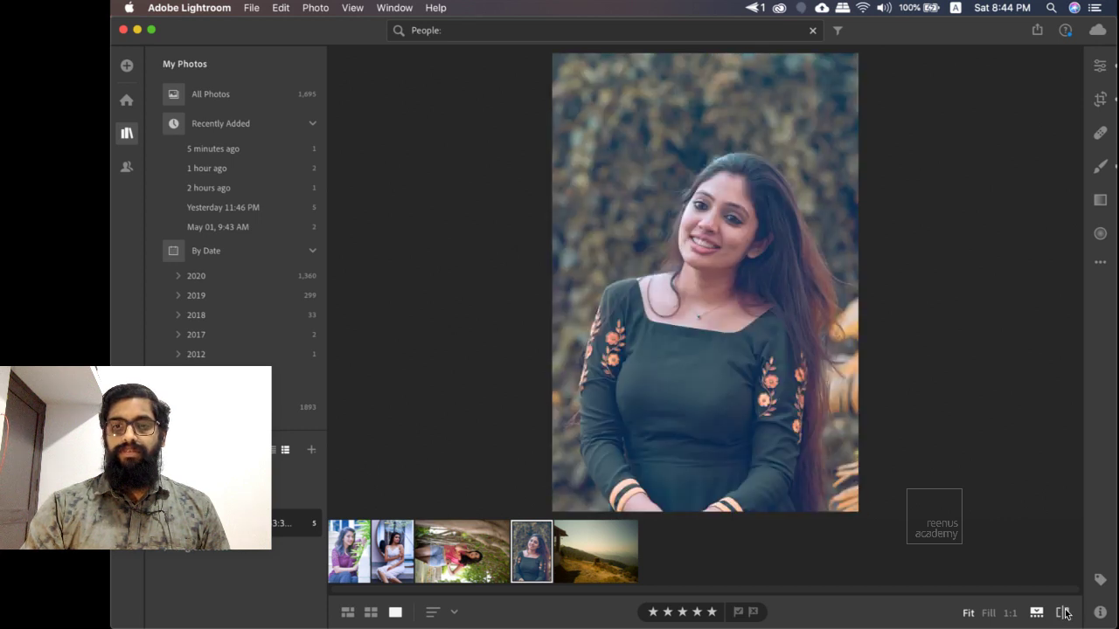
{"action": "left_click", "coordinate": [1064, 615]}
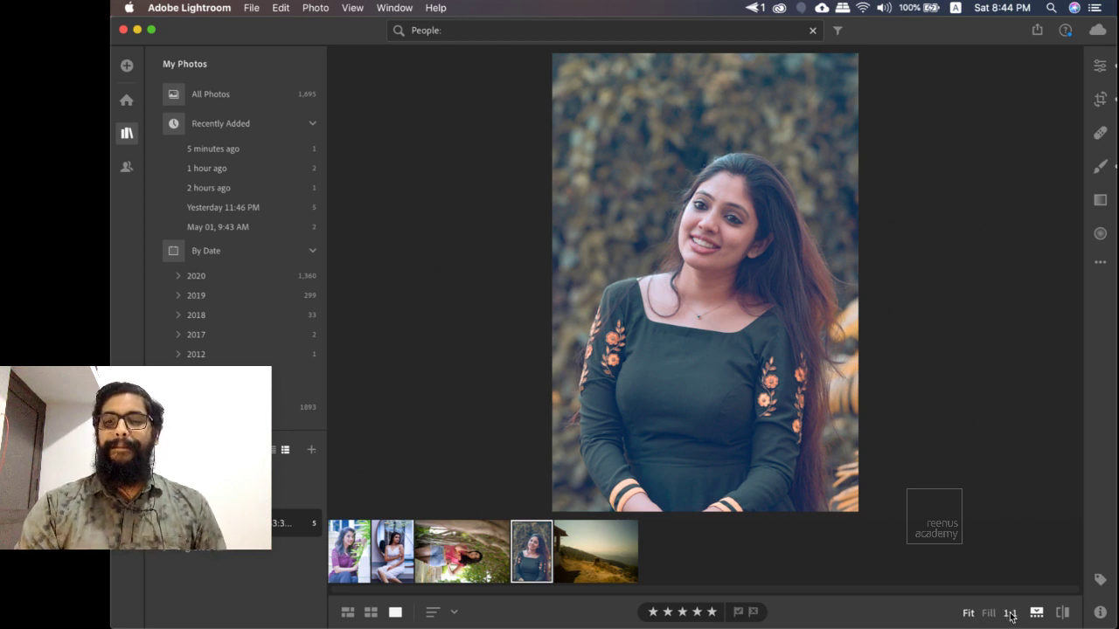
{"action": "left_click", "coordinate": [1011, 615]}
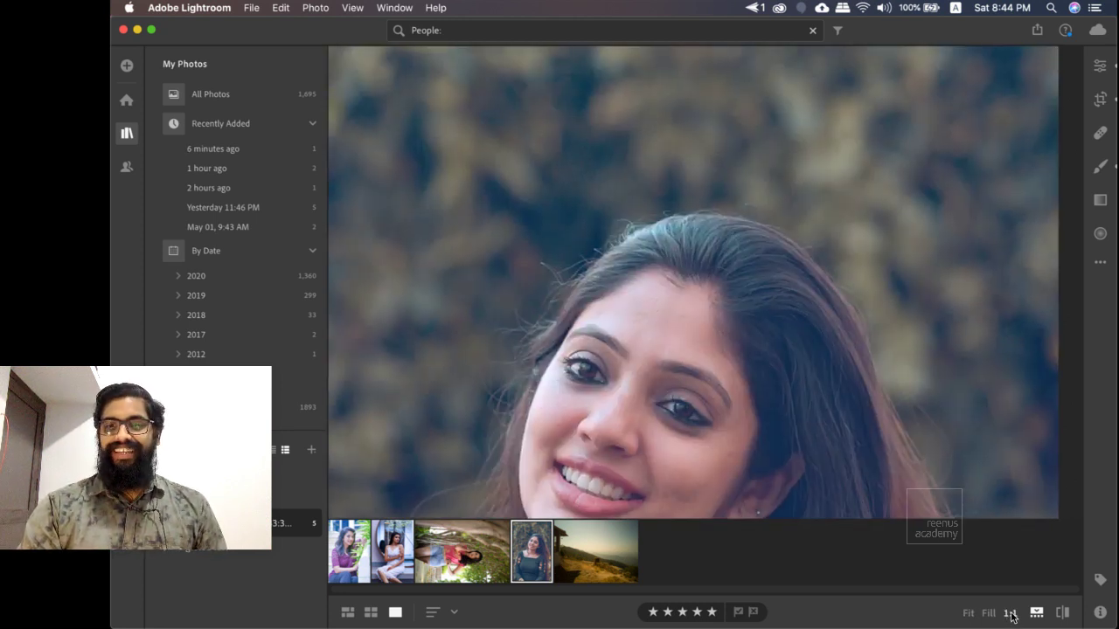
{"action": "left_click", "coordinate": [988, 613]}
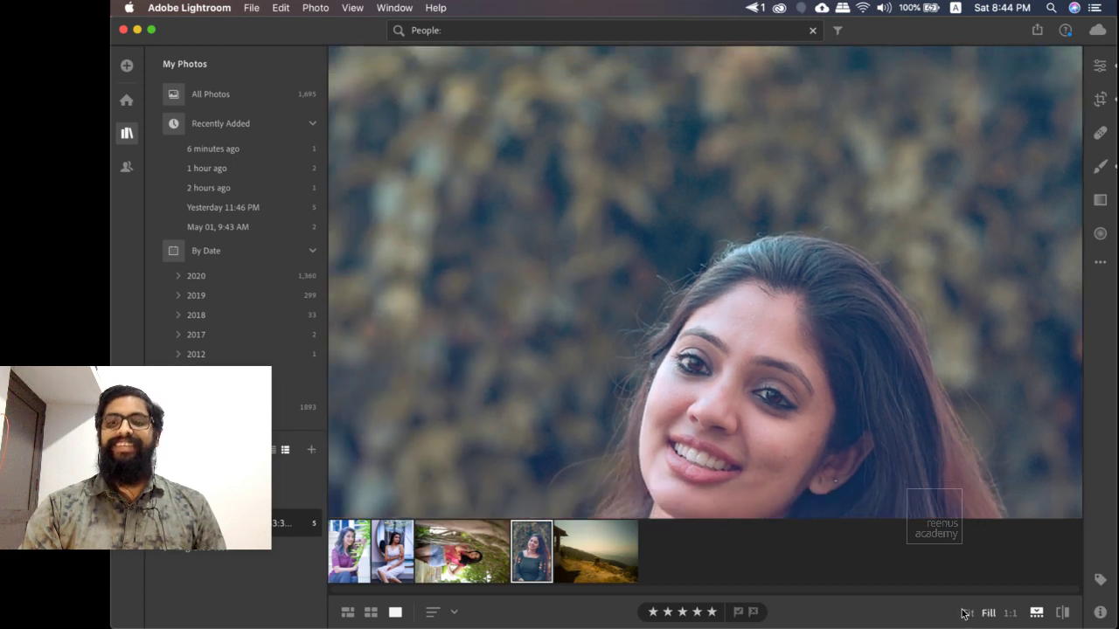
{"action": "left_click", "coordinate": [966, 614]}
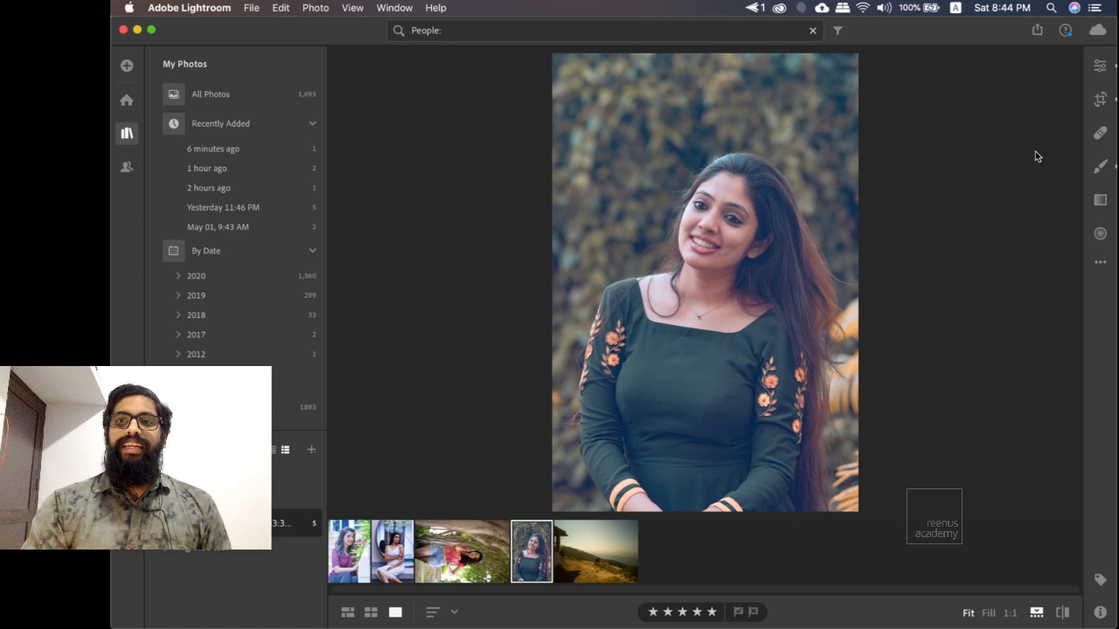
View the Share/Export options, then close them without exporting.
{"action": "left_click", "coordinate": [1037, 32]}
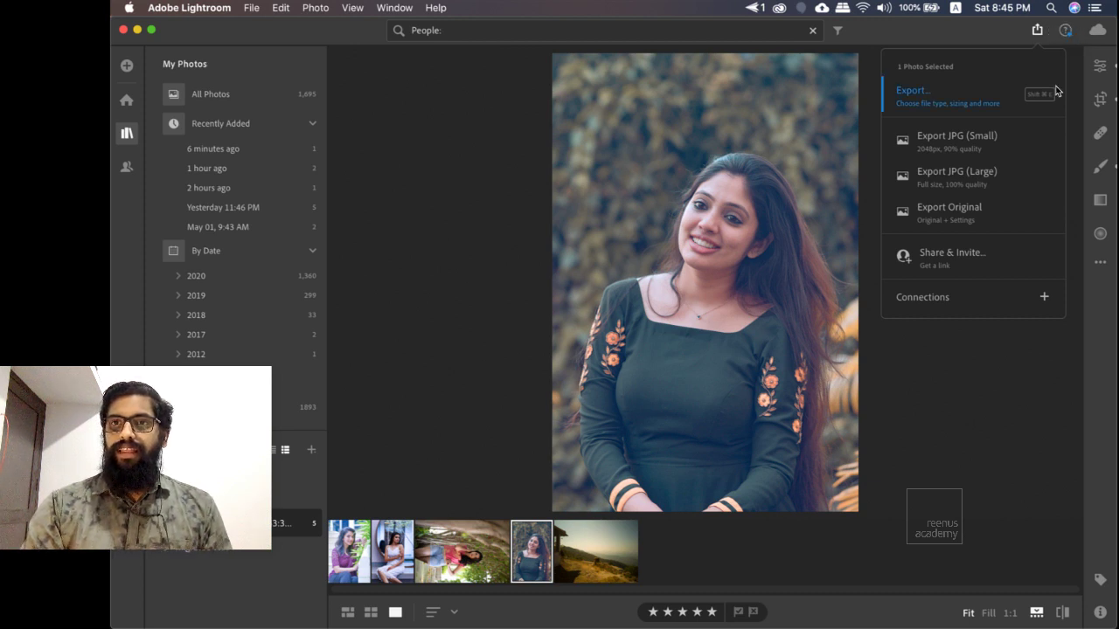
{"action": "left_click", "coordinate": [1037, 31]}
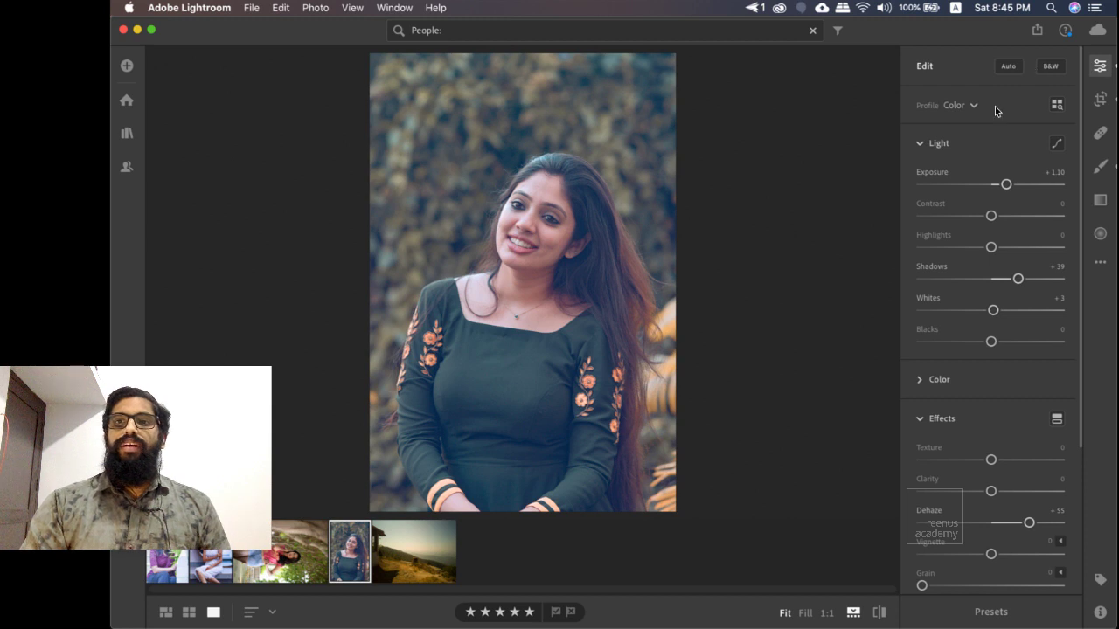
Look through the Profile list and Browse All Profiles, then enter crop mode on the portrait.
{"action": "scroll", "coordinate": [995, 110], "scroll_direction": "down", "scroll_amount": 1}
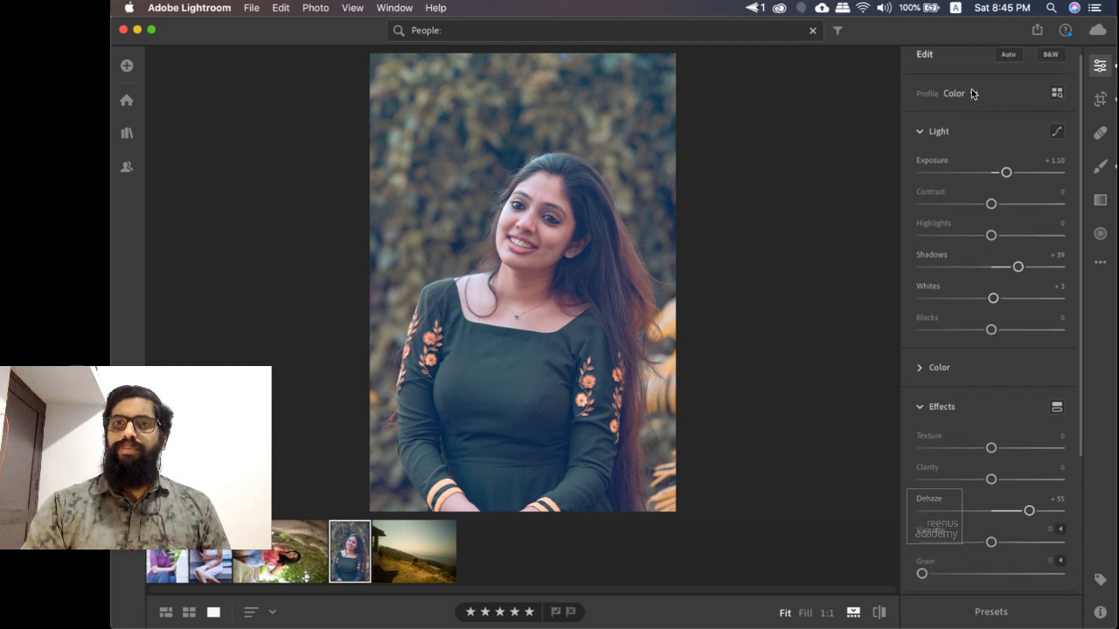
{"action": "left_click", "coordinate": [972, 93]}
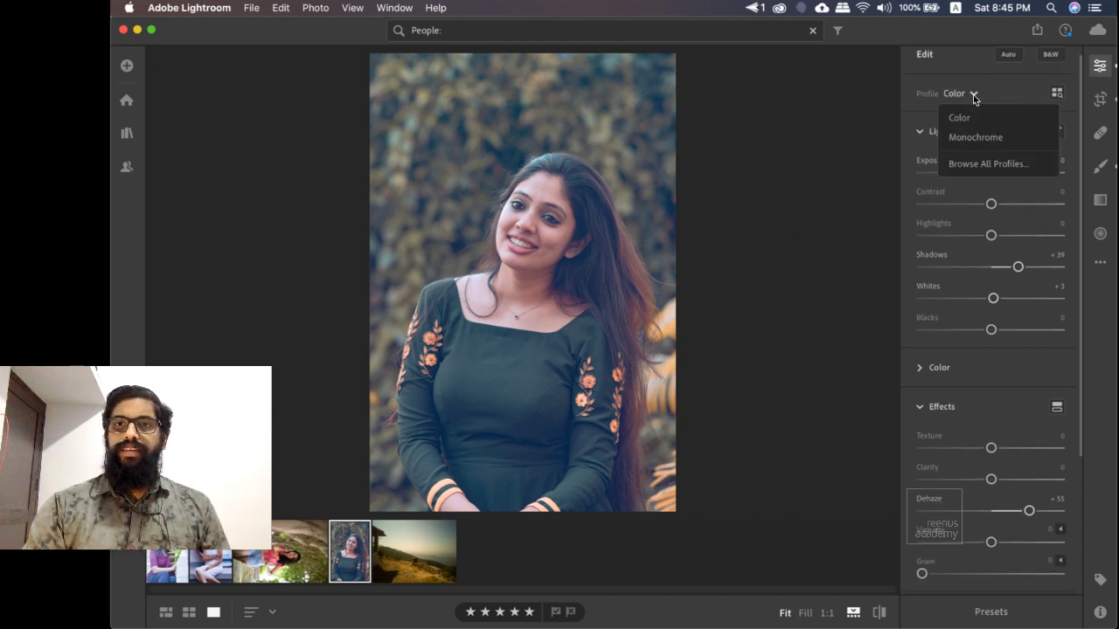
{"action": "left_click", "coordinate": [974, 96]}
{"action": "left_click", "coordinate": [974, 96]}
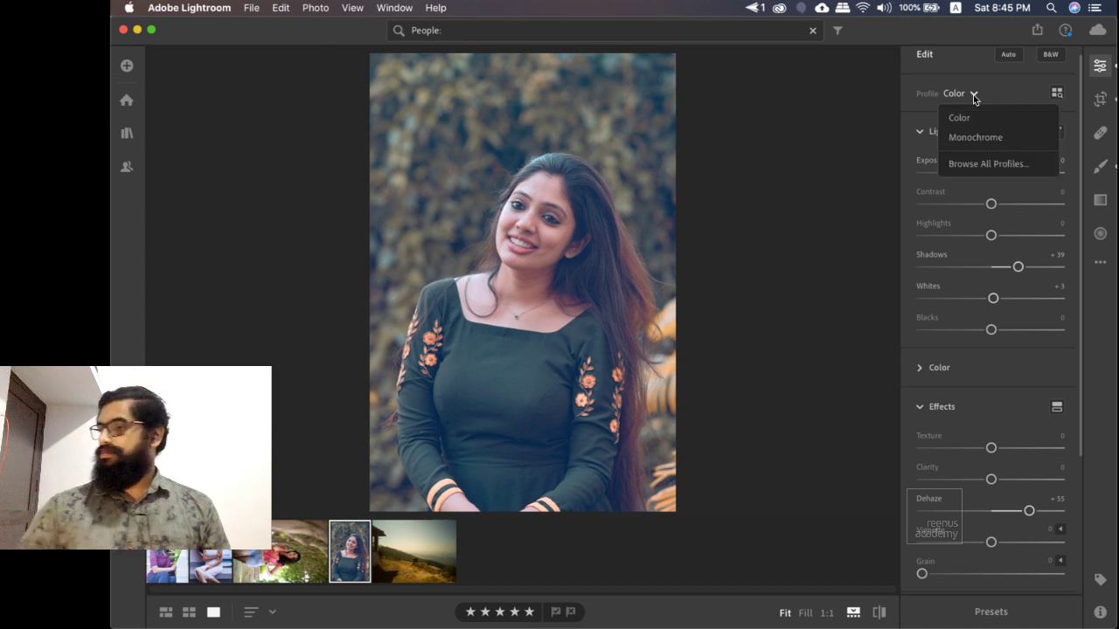
{"action": "left_click", "coordinate": [959, 117]}
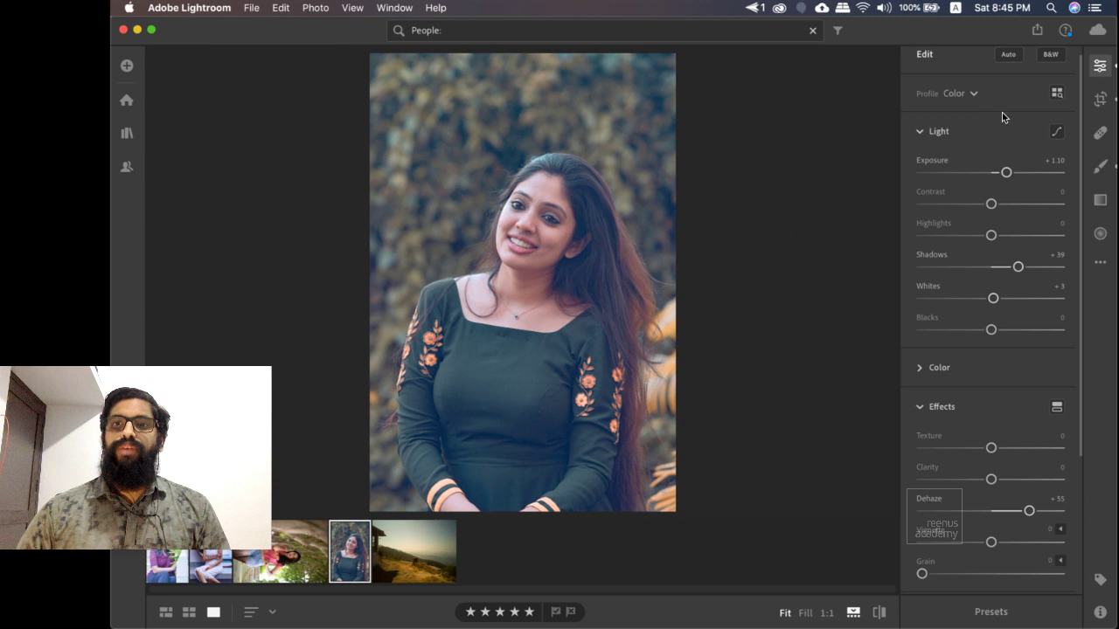
{"action": "left_click", "coordinate": [1058, 94]}
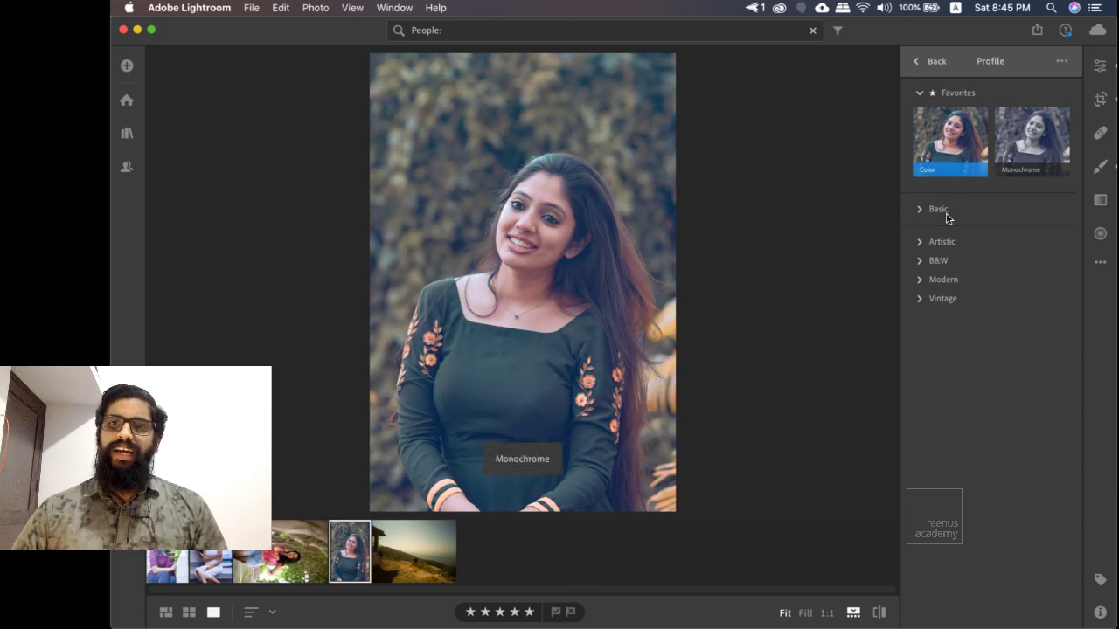
{"action": "left_click", "coordinate": [1100, 100]}
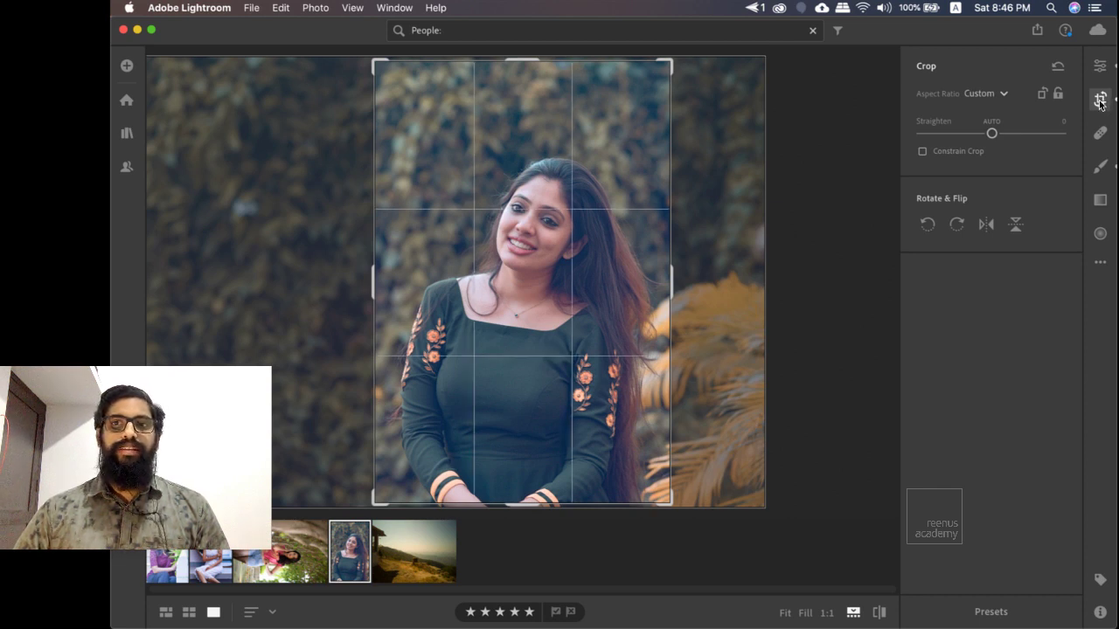
Crop the green-dress portrait to a wide landscape frame, woman right of centre.
{"action": "left_click", "coordinate": [1099, 99]}
{"action": "left_click", "coordinate": [1100, 99]}
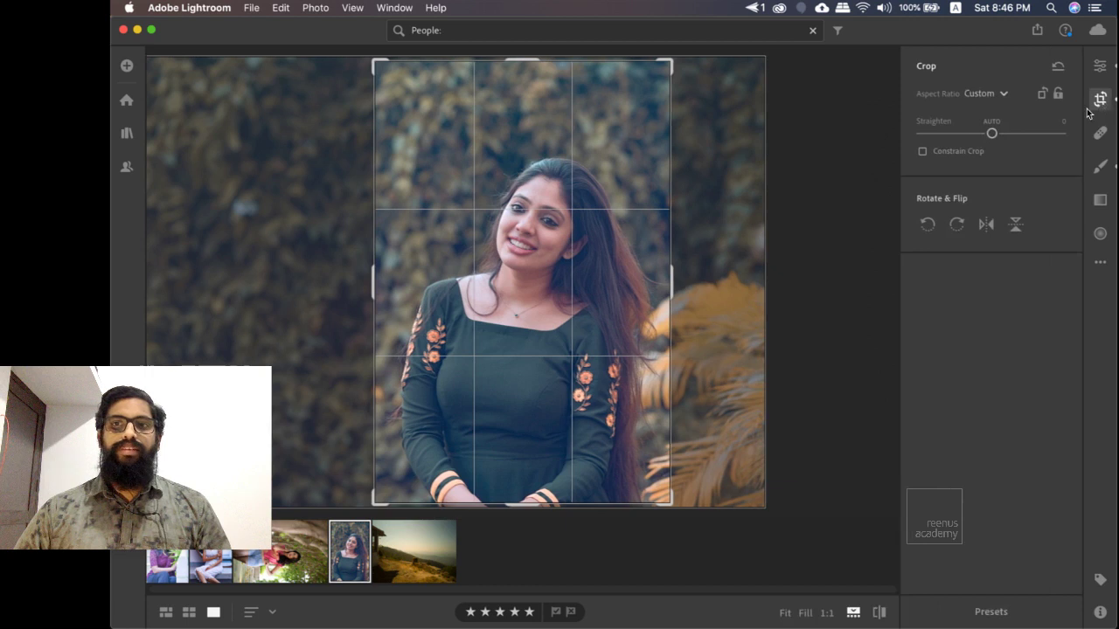
{"action": "left_click_drag", "start_coordinate": [672, 288], "coordinate": [766, 289]}
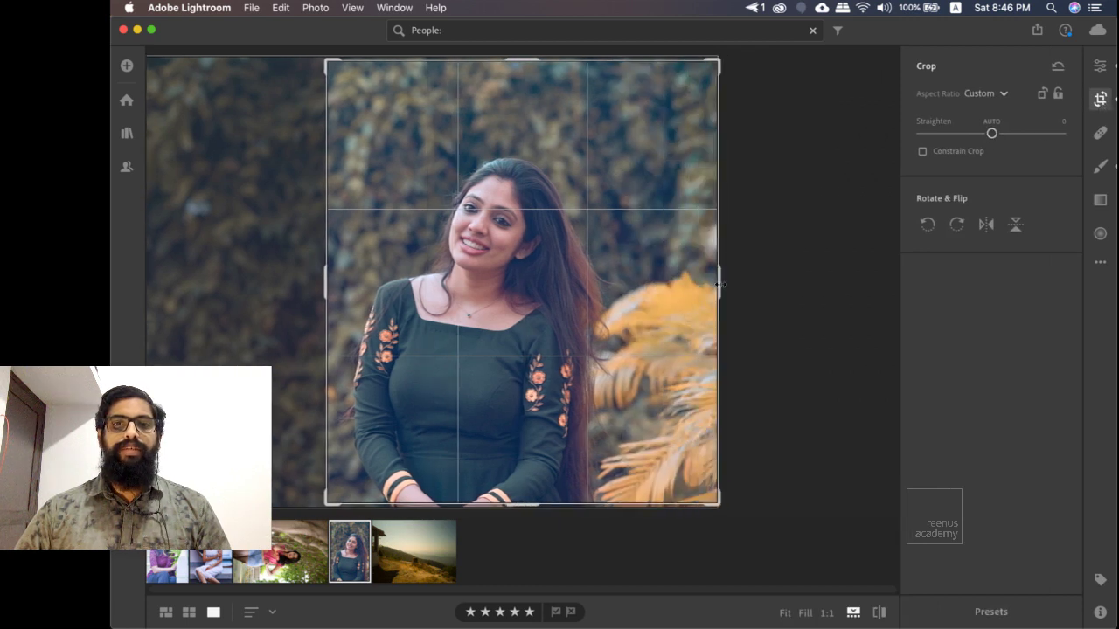
{"action": "left_click_drag", "start_coordinate": [318, 289], "coordinate": [222, 298]}
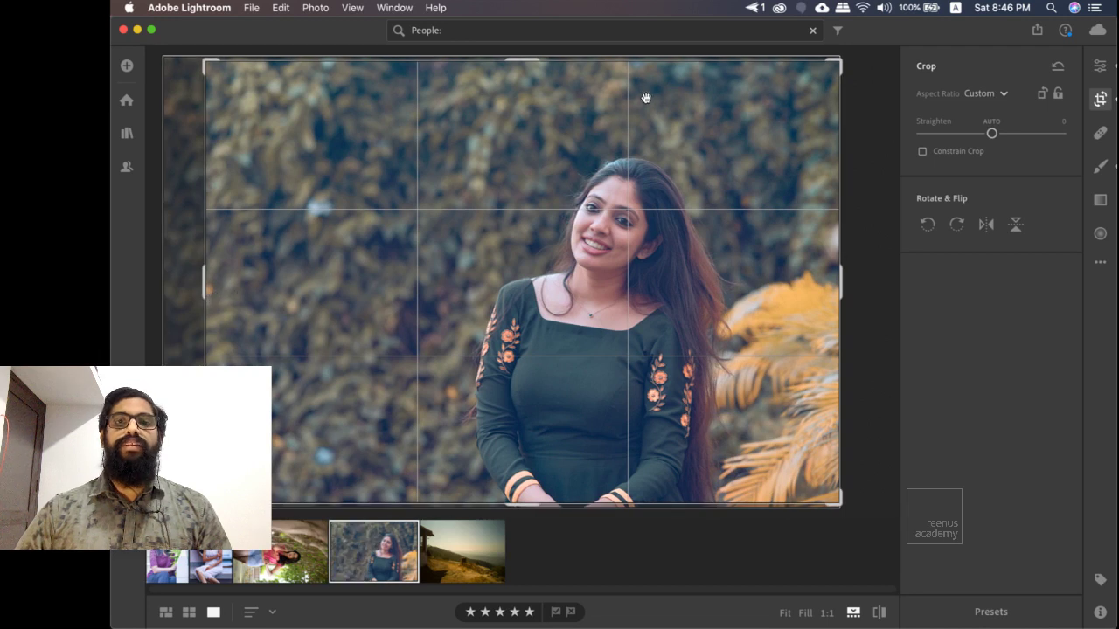
{"action": "left_click_drag", "start_coordinate": [841, 76], "coordinate": [834, 81]}
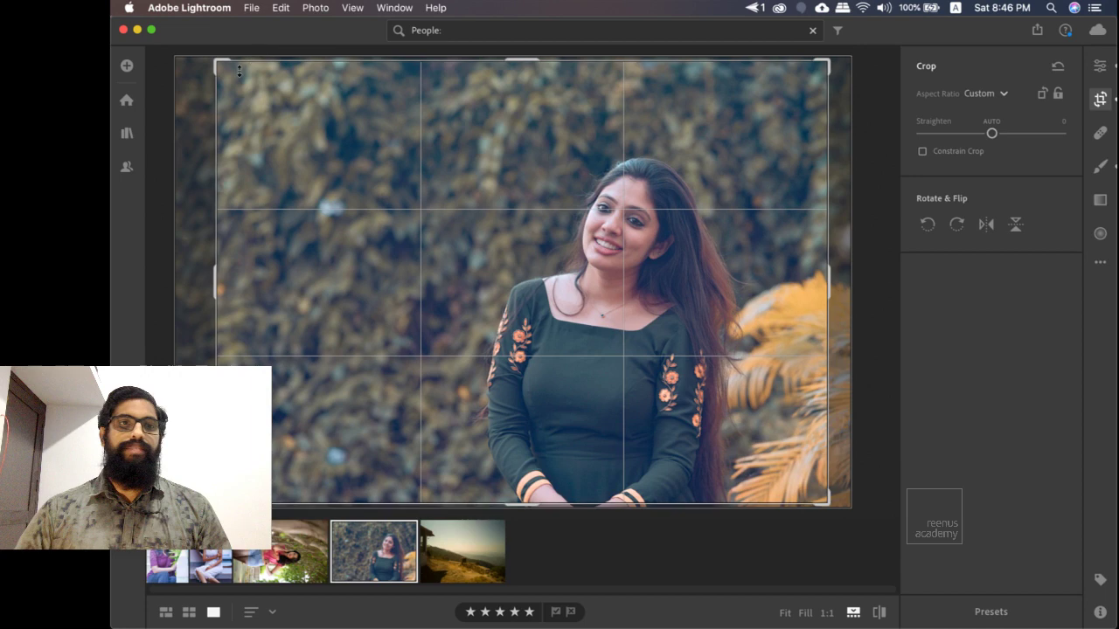
{"action": "left_click_drag", "start_coordinate": [219, 69], "coordinate": [232, 80]}
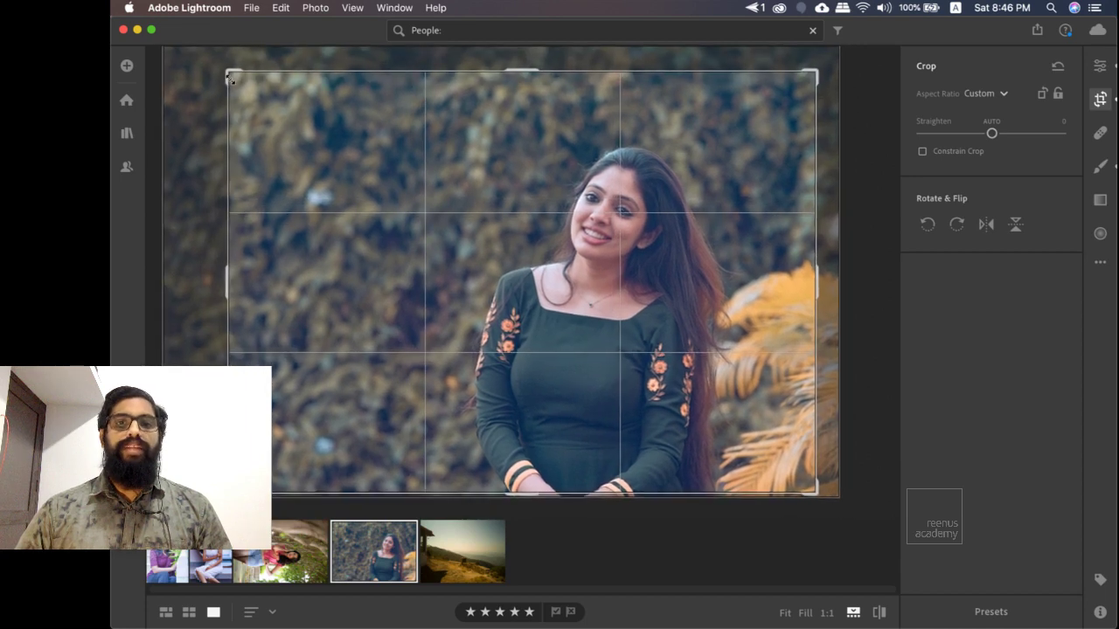
{"action": "left_click_drag", "start_coordinate": [577, 201], "coordinate": [535, 137]}
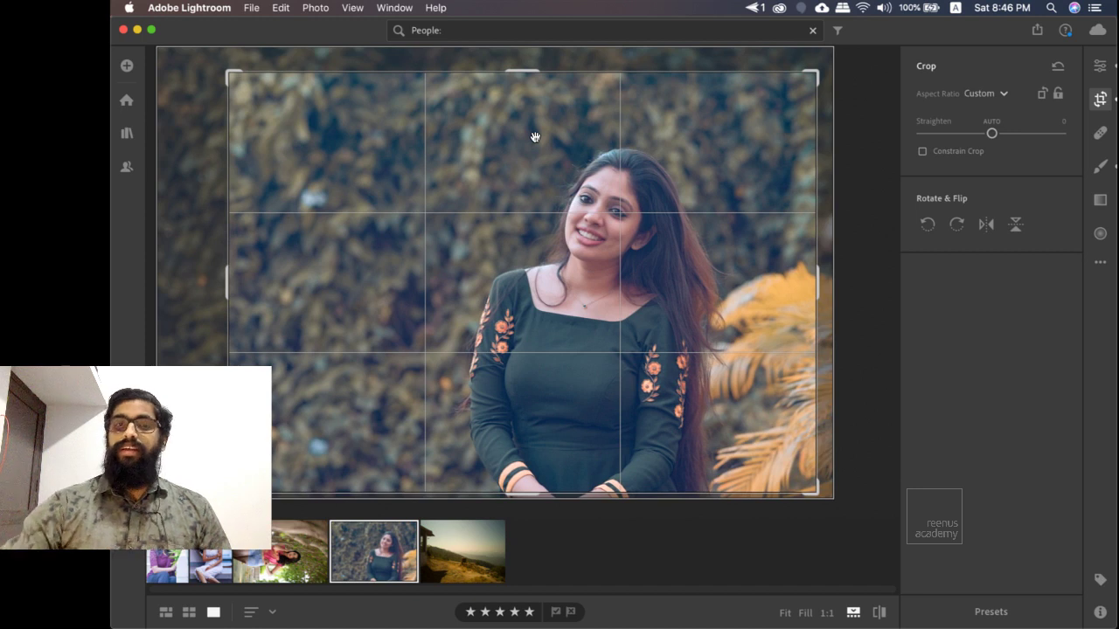
{"action": "key", "text": "Return"}
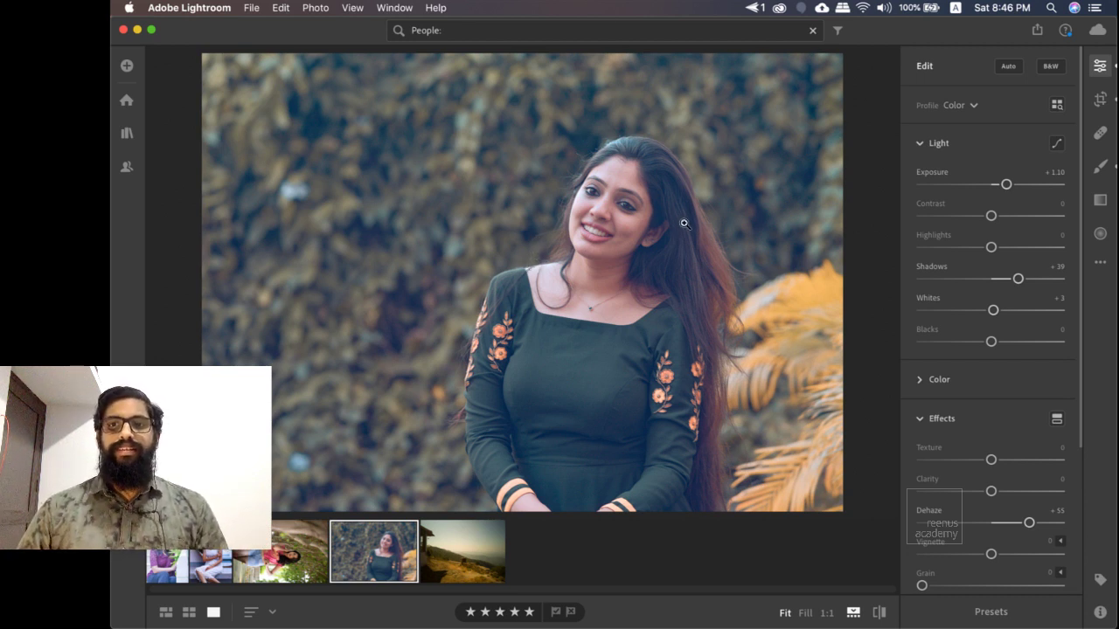
Apply the Artistic 05 profile at amount 100 to the green-dress portrait.
{"action": "left_click", "coordinate": [1056, 105]}
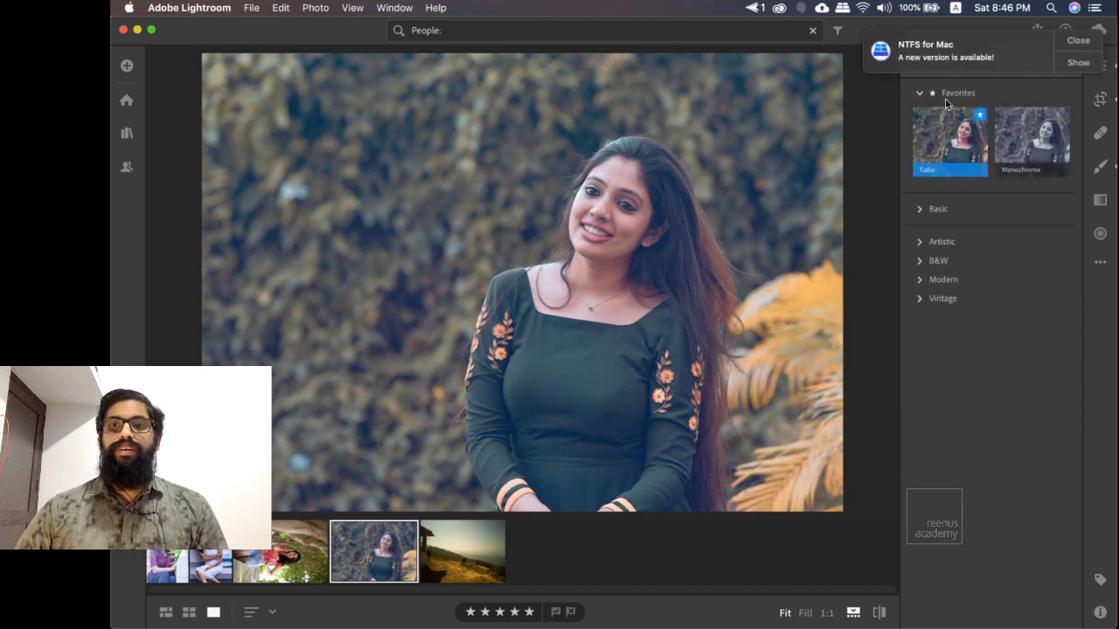
{"action": "left_click", "coordinate": [1078, 42]}
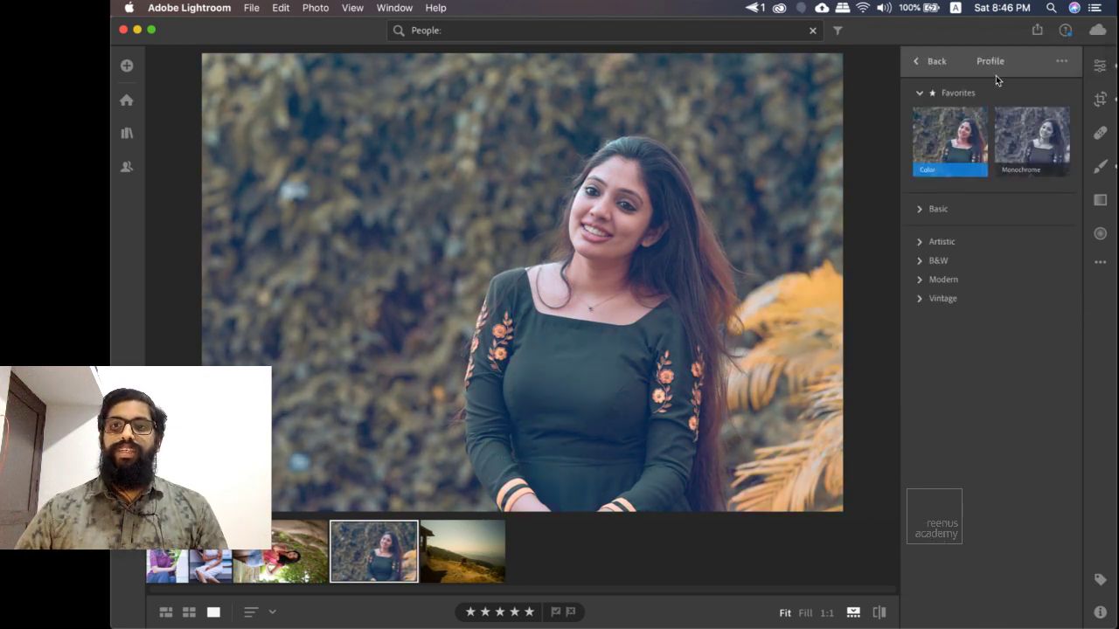
{"action": "left_click", "coordinate": [929, 240]}
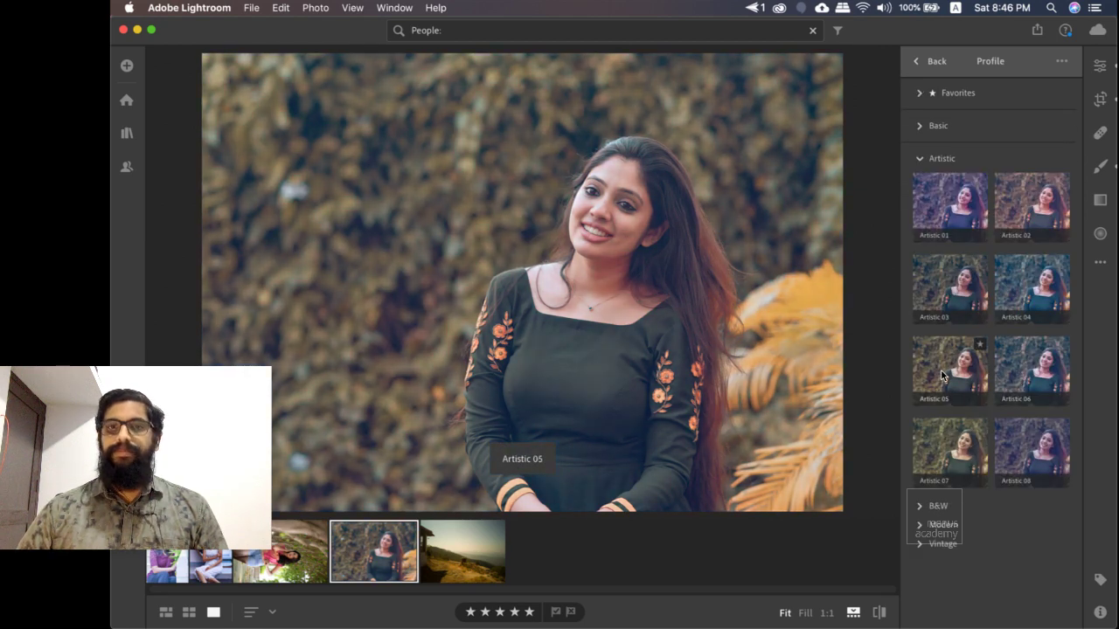
{"action": "left_click", "coordinate": [945, 374]}
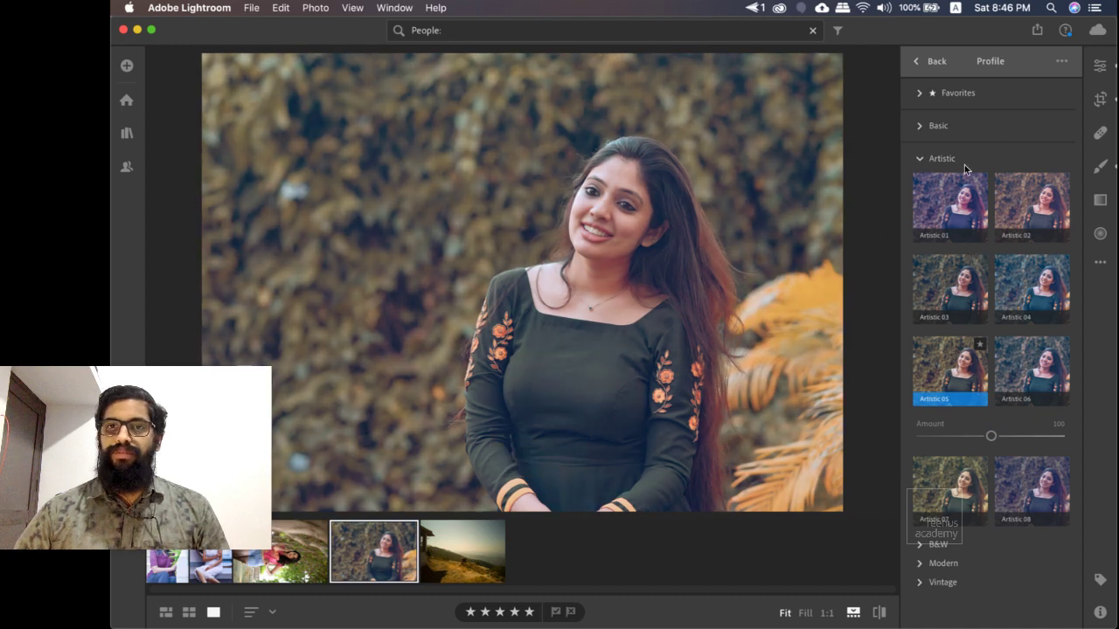
{"action": "left_click", "coordinate": [936, 63]}
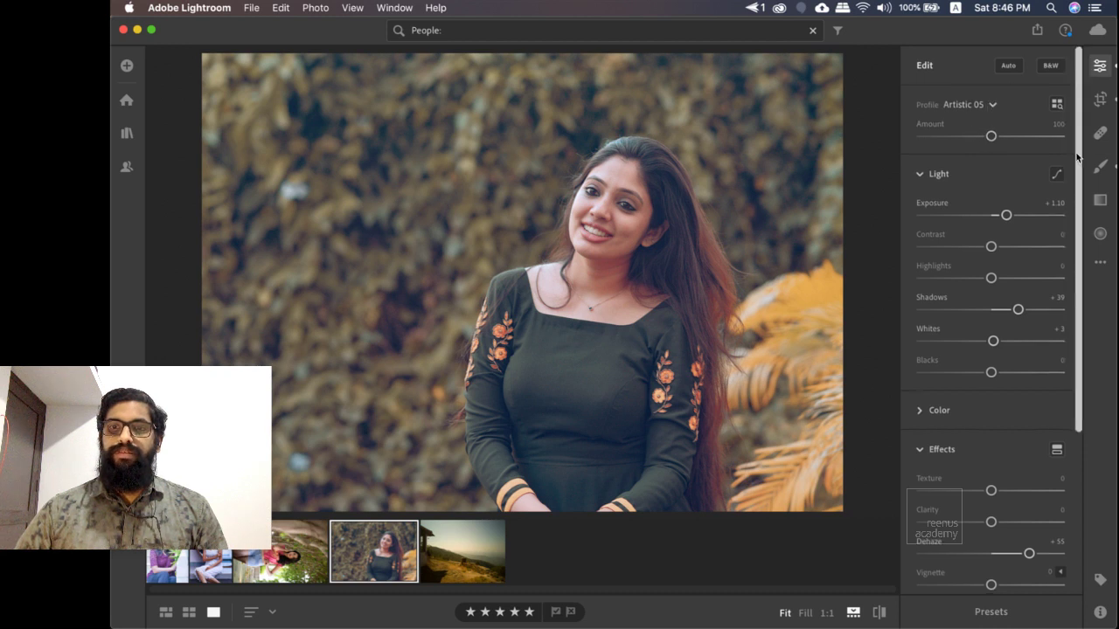
Set Light to Exposure +1.38, Highlights −18, Shadows +26 and Blacks −17.
{"action": "scroll", "coordinate": [1067, 179], "scroll_direction": "down", "scroll_amount": 2}
{"action": "left_click", "coordinate": [920, 138]}
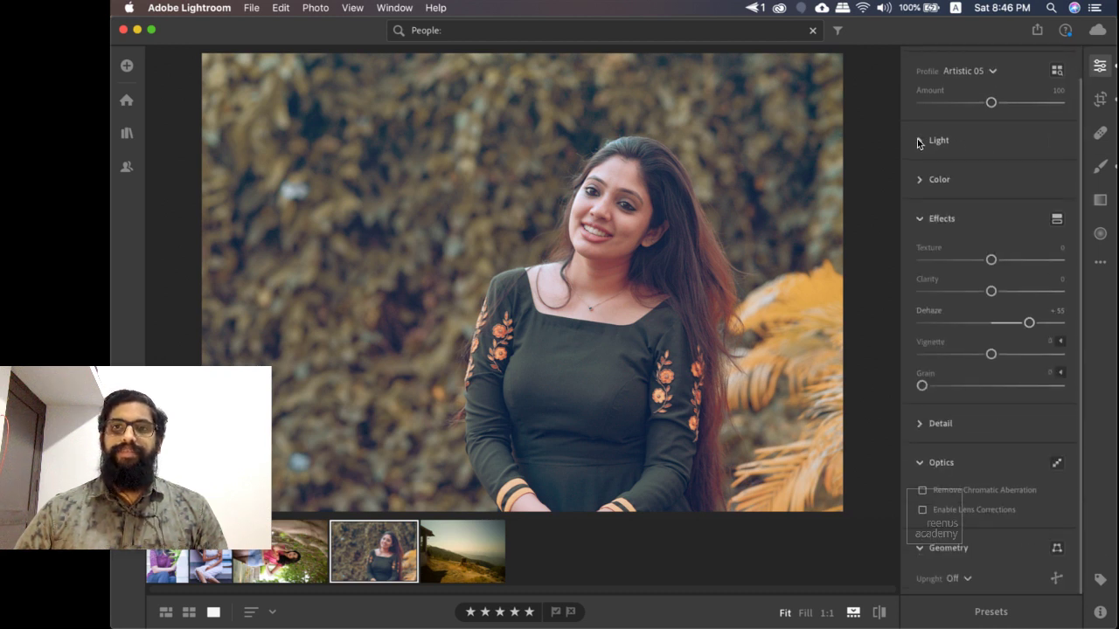
{"action": "left_click", "coordinate": [917, 138]}
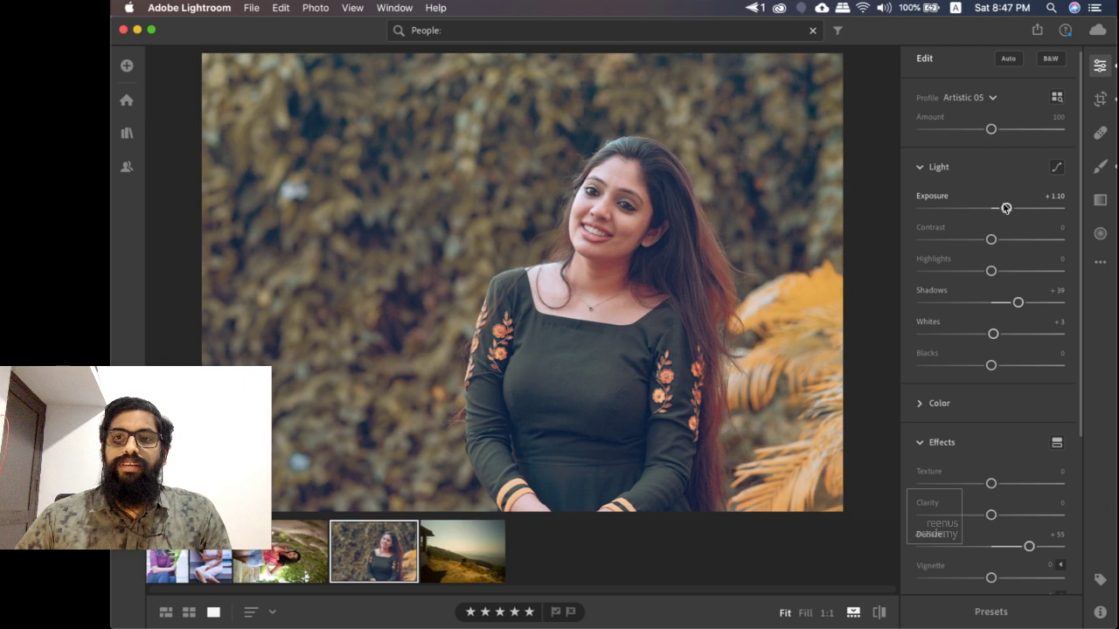
{"action": "left_click_drag", "start_coordinate": [1006, 208], "coordinate": [1012, 208]}
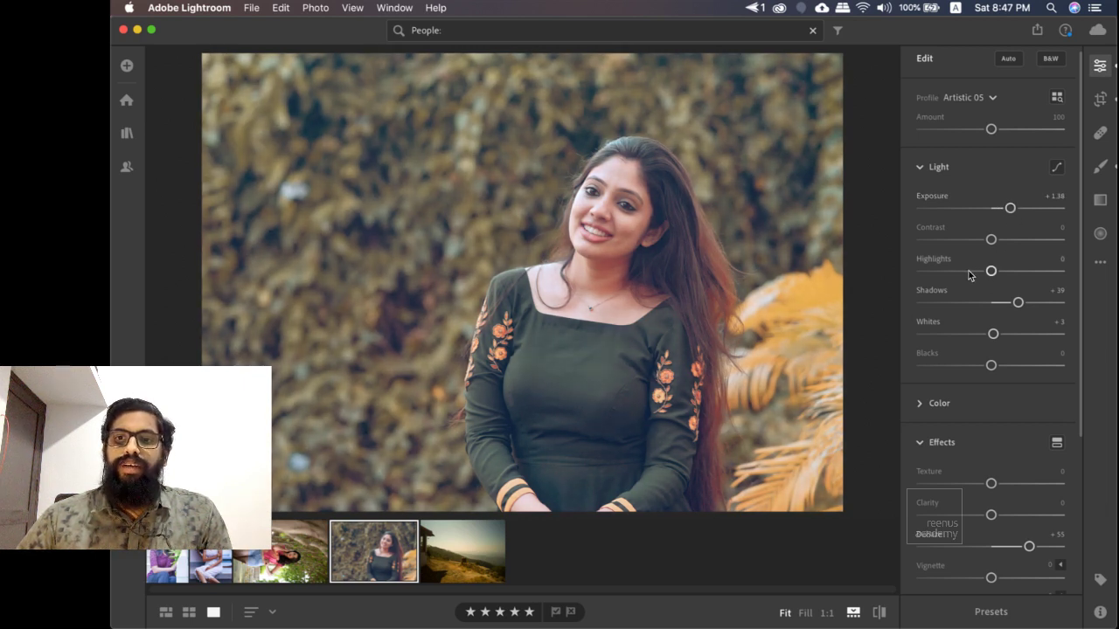
{"action": "left_click_drag", "start_coordinate": [969, 271], "coordinate": [978, 271]}
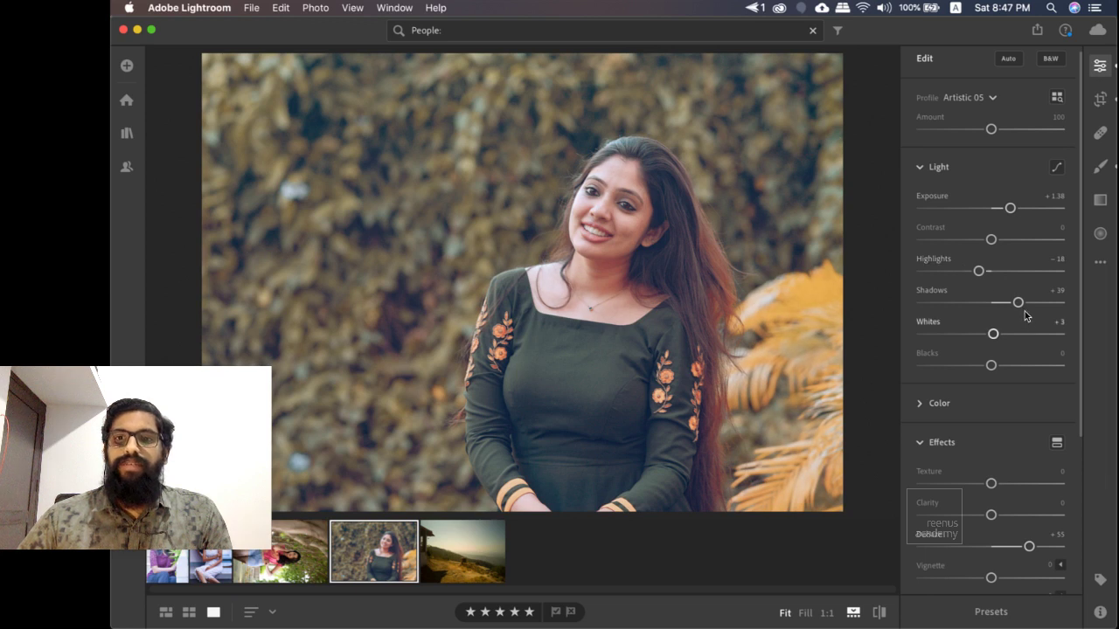
{"action": "left_click_drag", "start_coordinate": [1017, 302], "coordinate": [1009, 302]}
{"action": "left_click", "coordinate": [992, 365]}
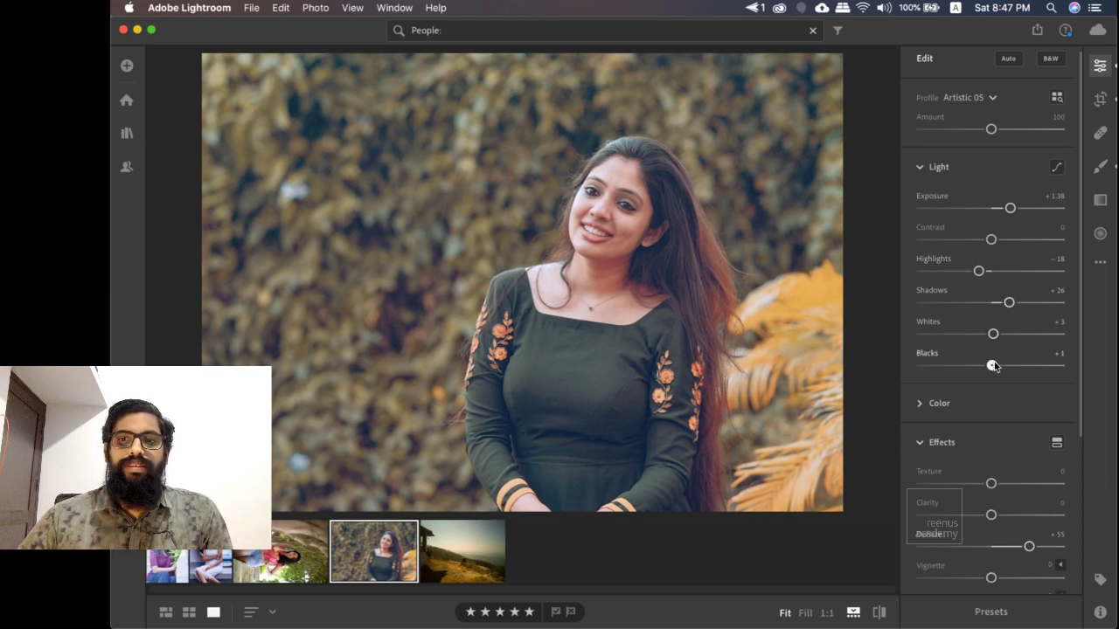
{"action": "left_click_drag", "start_coordinate": [992, 366], "coordinate": [979, 365]}
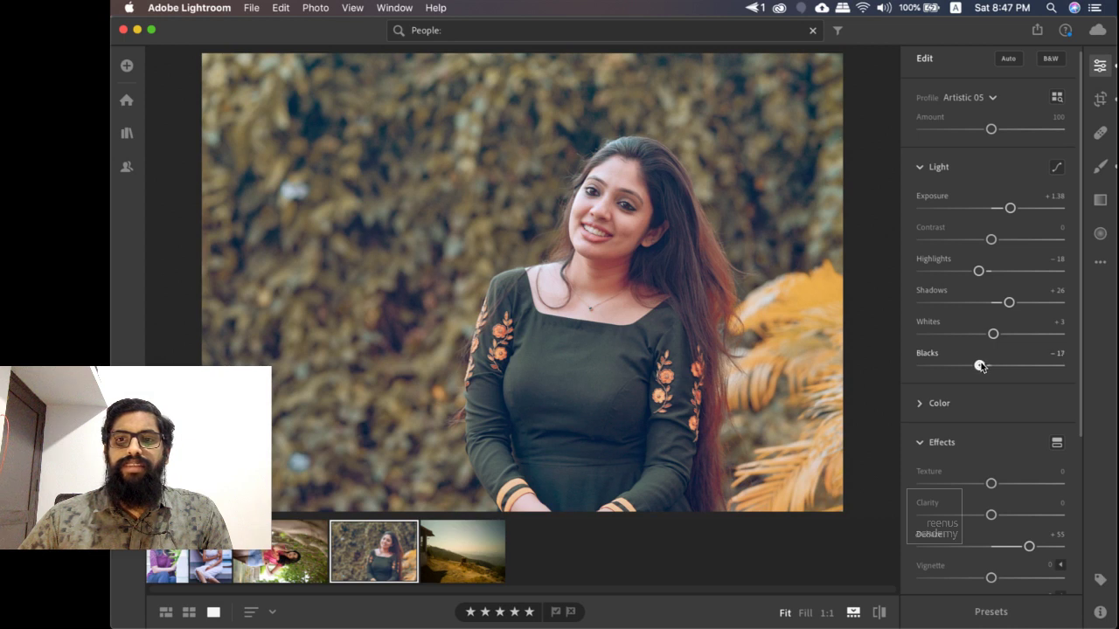
{"action": "left_click", "coordinate": [1056, 170]}
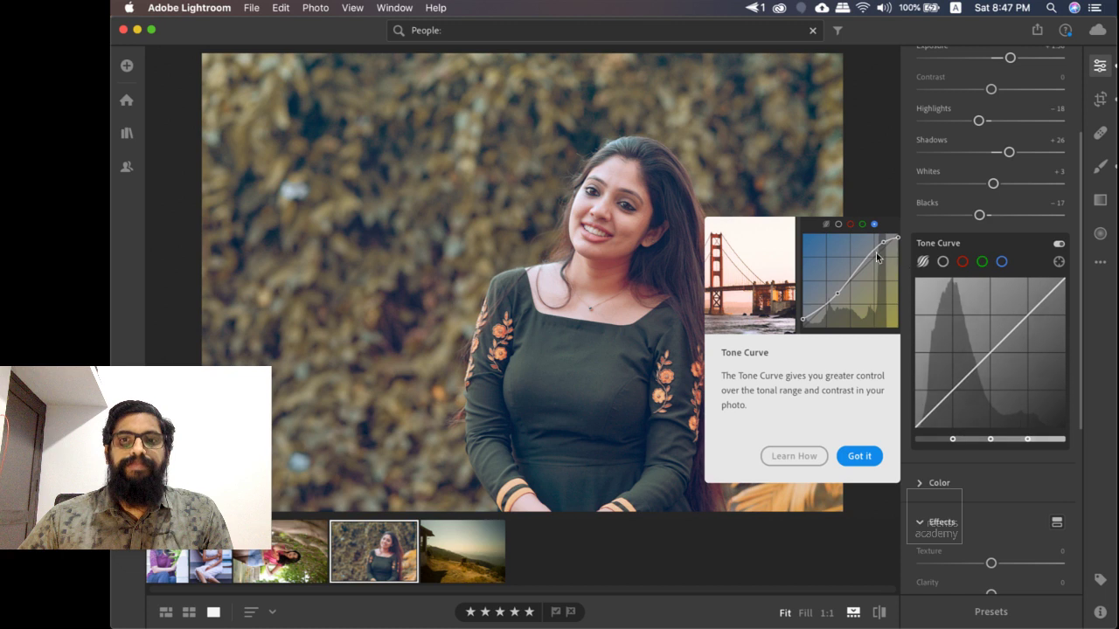
Switch the Tone Curve to Point Curve and cycle the red, green and blue channels, ending on Blue.
{"action": "left_click", "coordinate": [859, 455]}
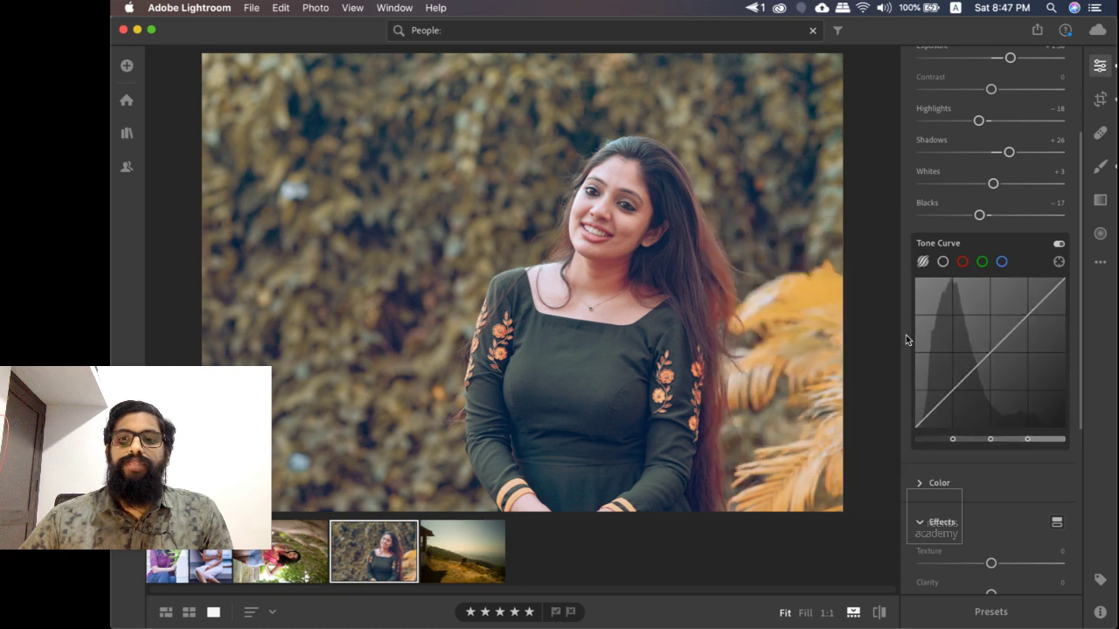
{"action": "left_click", "coordinate": [944, 264]}
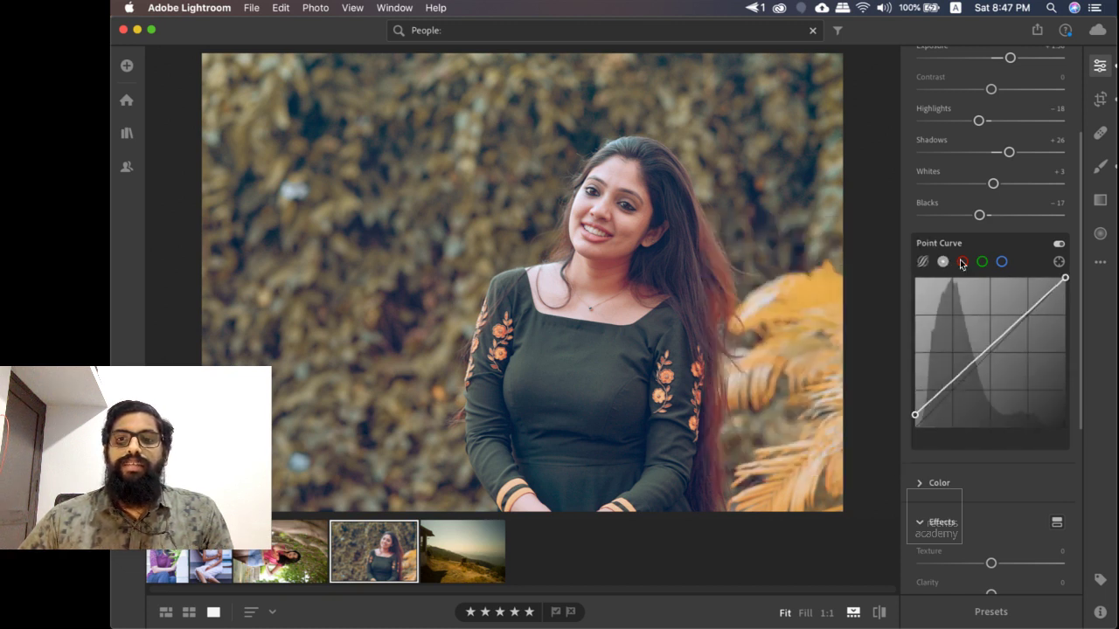
{"action": "left_click", "coordinate": [962, 261]}
{"action": "left_click", "coordinate": [983, 262]}
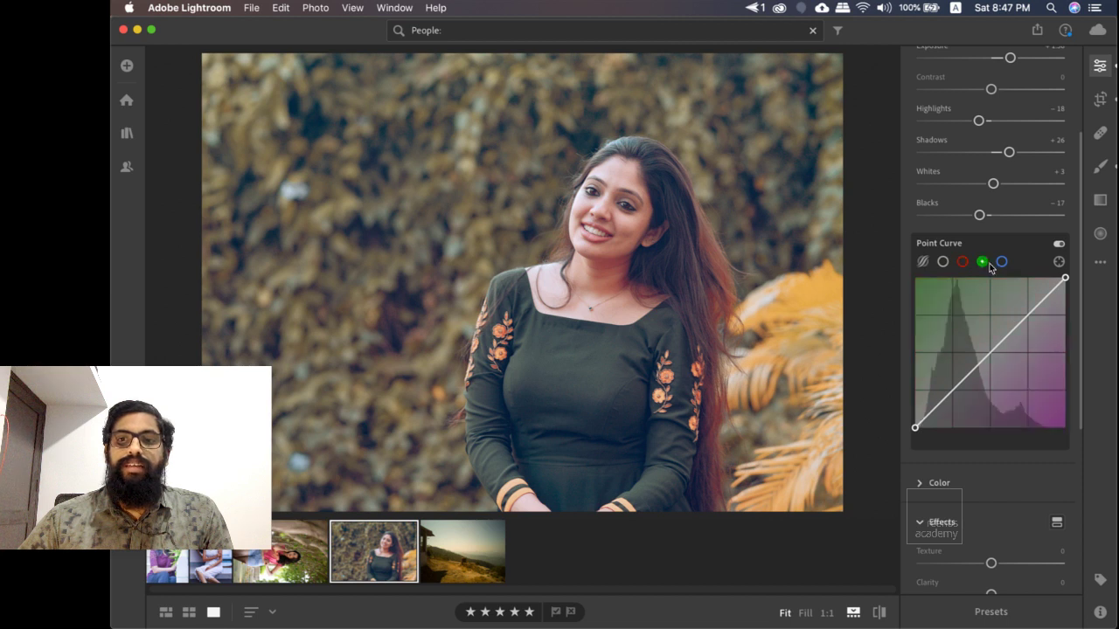
{"action": "left_click", "coordinate": [1000, 262]}
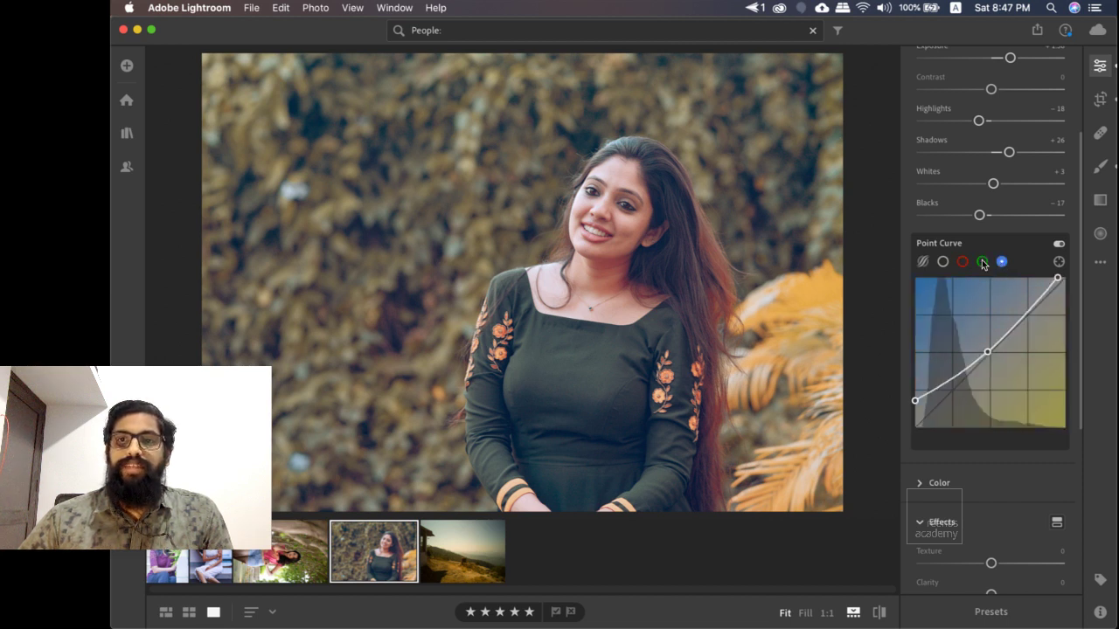
{"action": "left_click", "coordinate": [983, 261]}
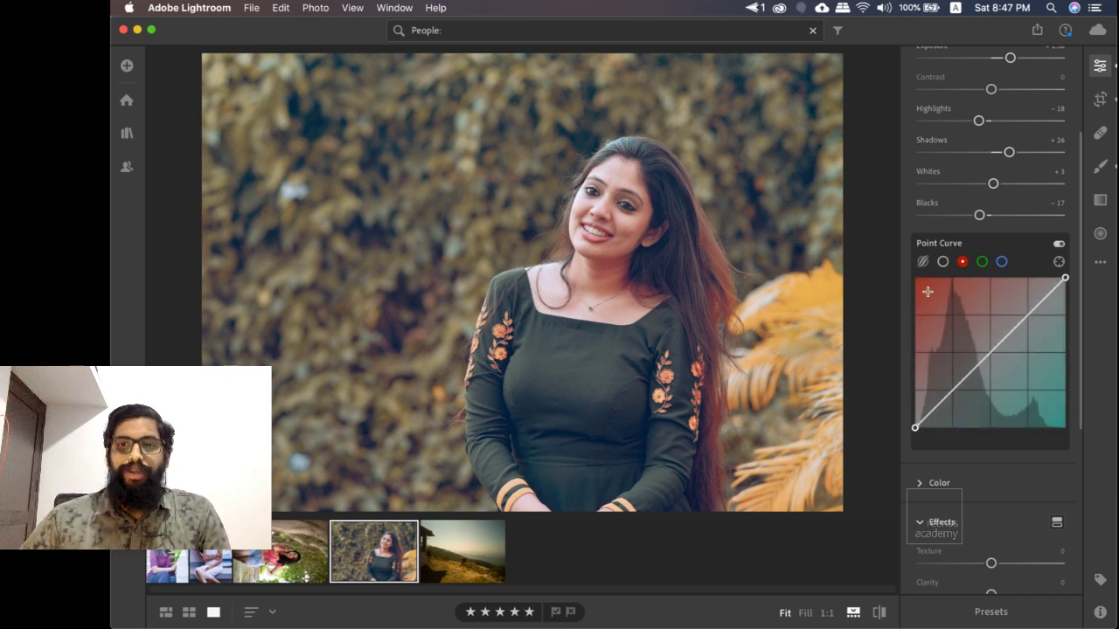
{"action": "left_click", "coordinate": [981, 261]}
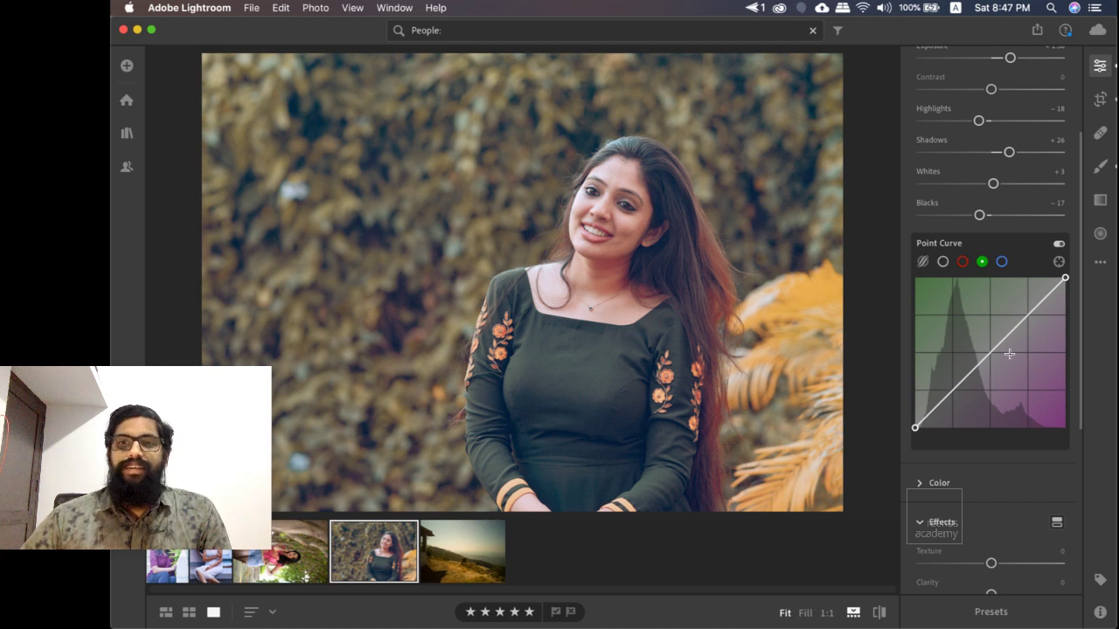
{"action": "left_click", "coordinate": [1002, 261]}
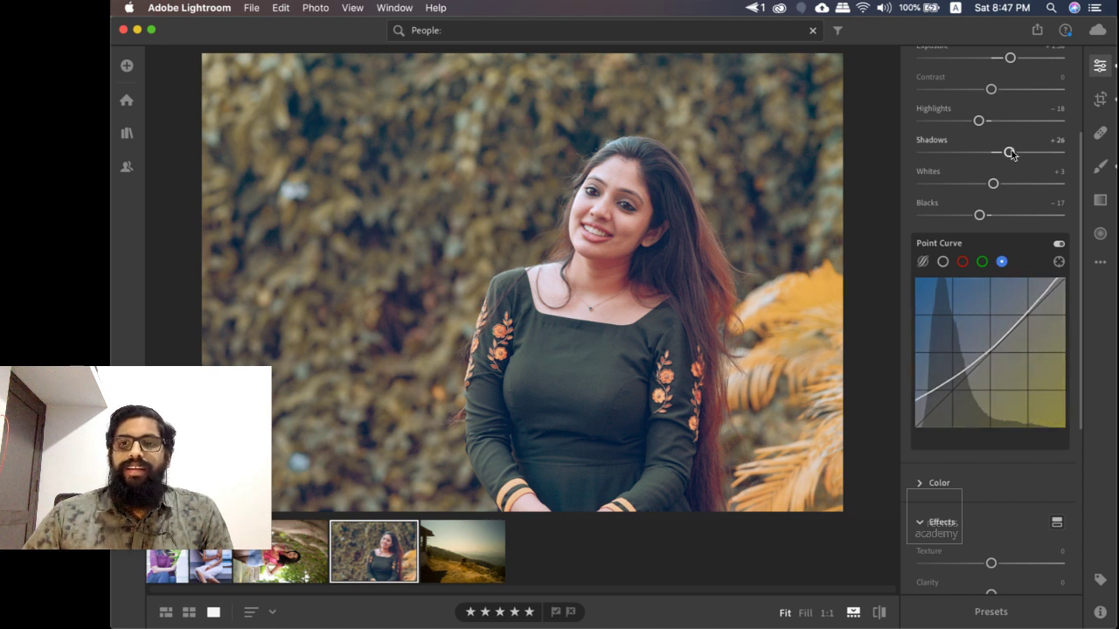
Add an upper-midtone blue curve point by dragging on the photo with Targeted Adjustment.
{"action": "left_click", "coordinate": [1059, 261]}
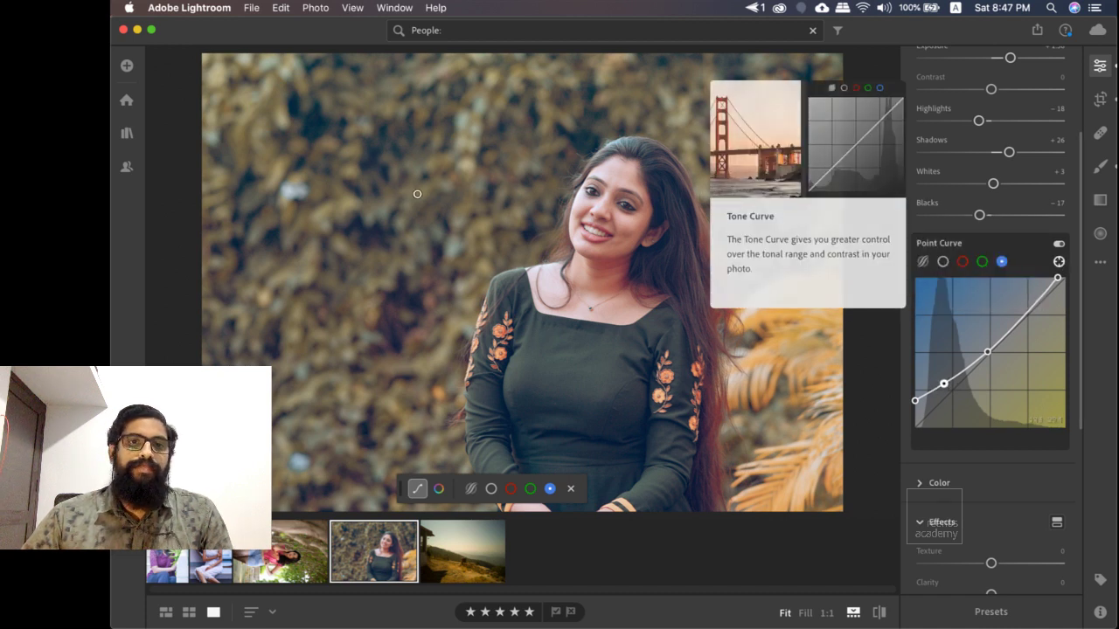
{"action": "mouse_move", "coordinate": [302, 193]}
{"action": "left_mouse_down"}
{"action": "mouse_move", "coordinate": [301, 219]}
{"action": "mouse_move", "coordinate": [274, 218]}
{"action": "mouse_move", "coordinate": [341, 216]}
{"action": "left_mouse_up"}
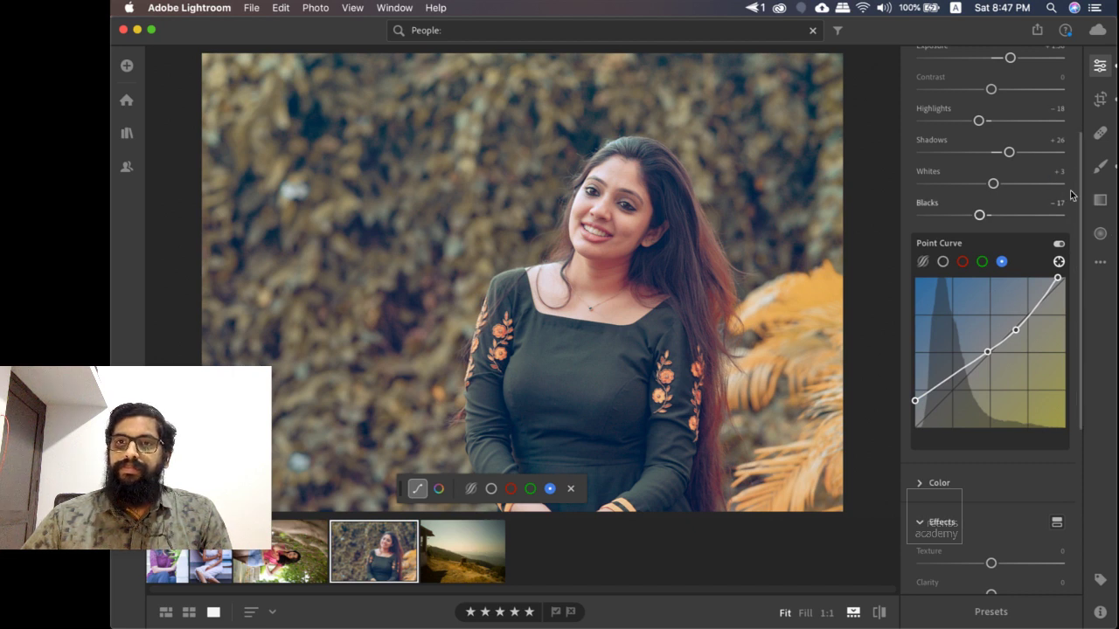
{"action": "scroll", "coordinate": [1074, 127], "scroll_direction": "up", "scroll_amount": 1}
{"action": "scroll", "coordinate": [1079, 118], "scroll_direction": "up", "scroll_amount": 3}
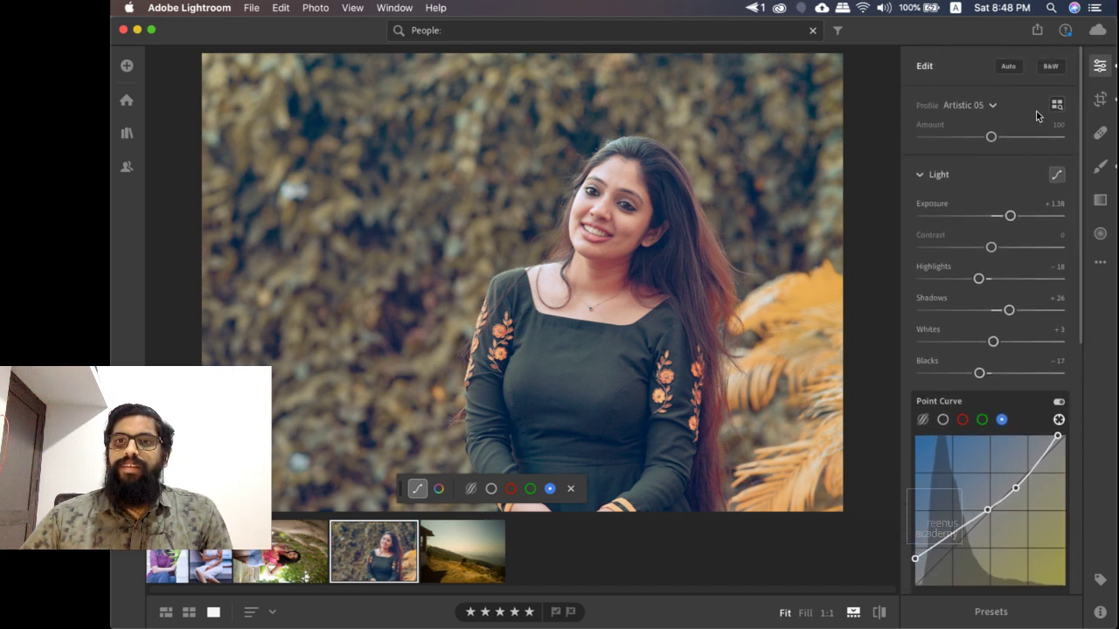
Check the white balance presets without changes, then open the sideways red-top photo.
{"action": "left_click", "coordinate": [922, 174]}
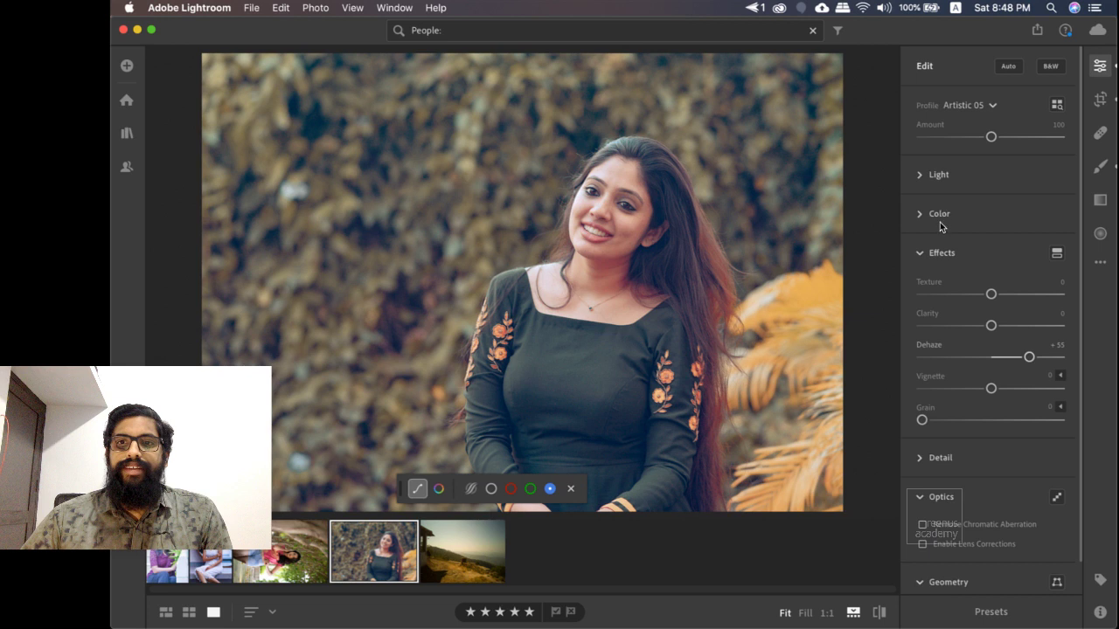
{"action": "left_click", "coordinate": [921, 214]}
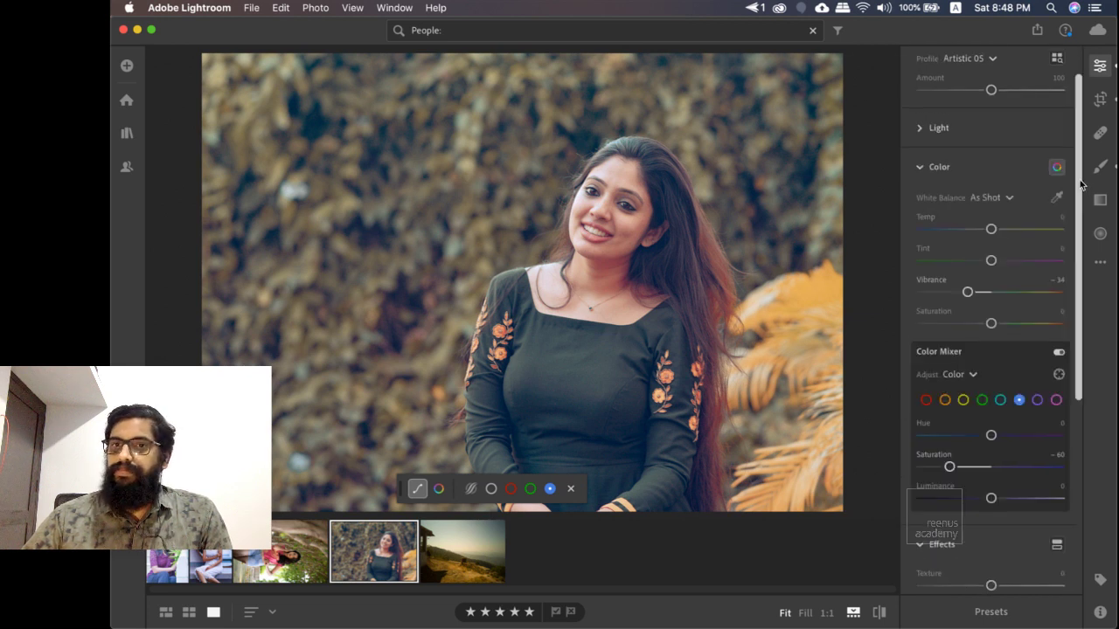
{"action": "scroll", "coordinate": [1075, 198], "scroll_direction": "down", "scroll_amount": 1}
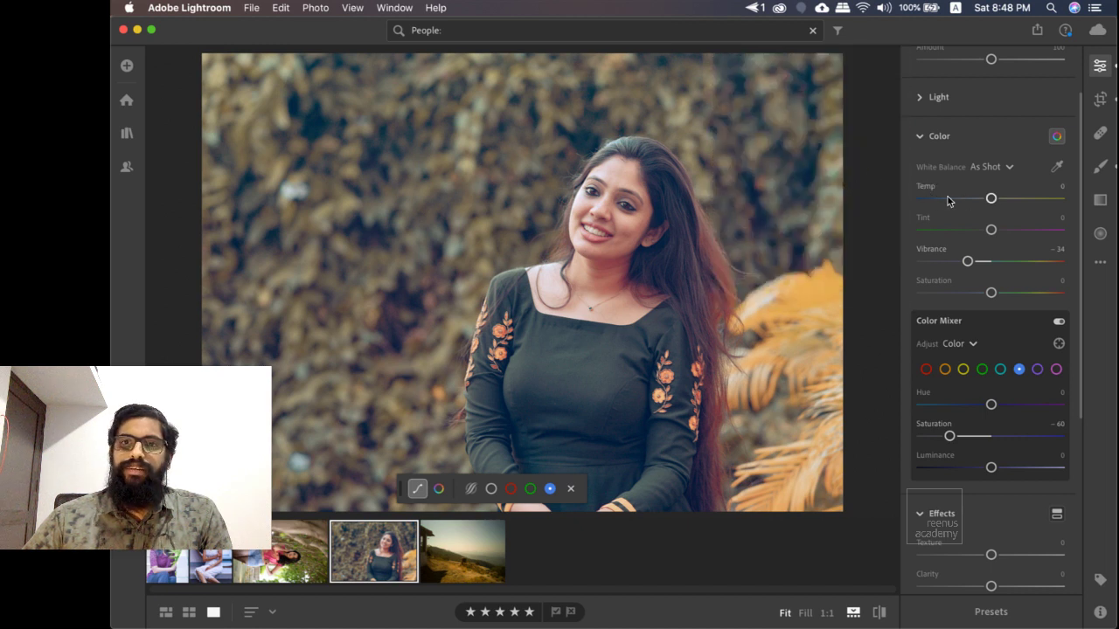
{"action": "left_click", "coordinate": [1005, 167]}
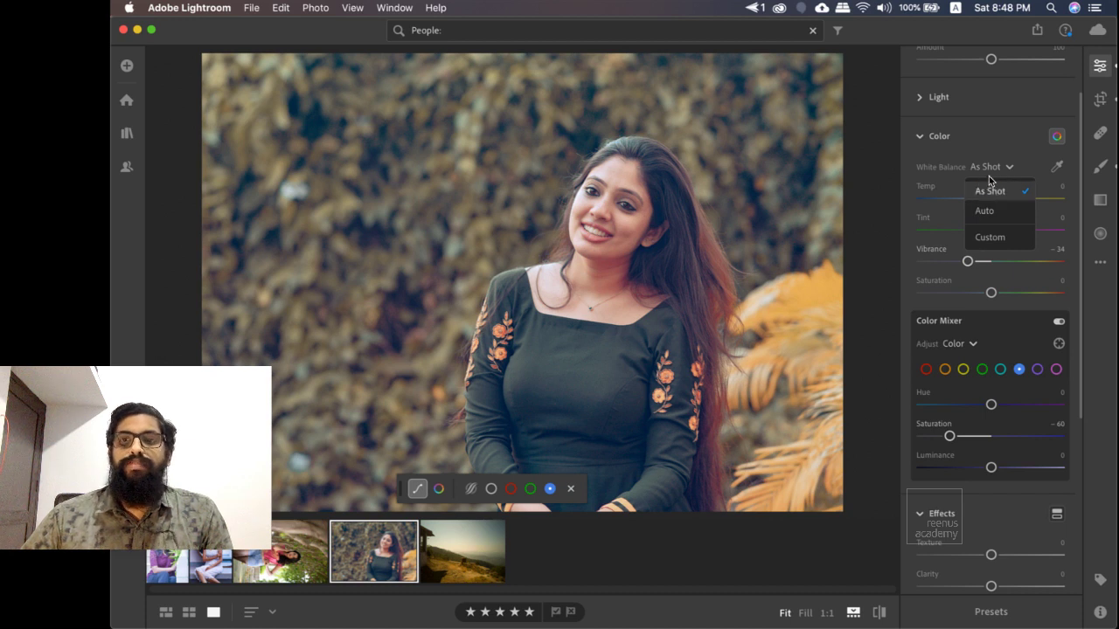
{"action": "left_click", "coordinate": [989, 175]}
{"action": "left_click", "coordinate": [996, 139]}
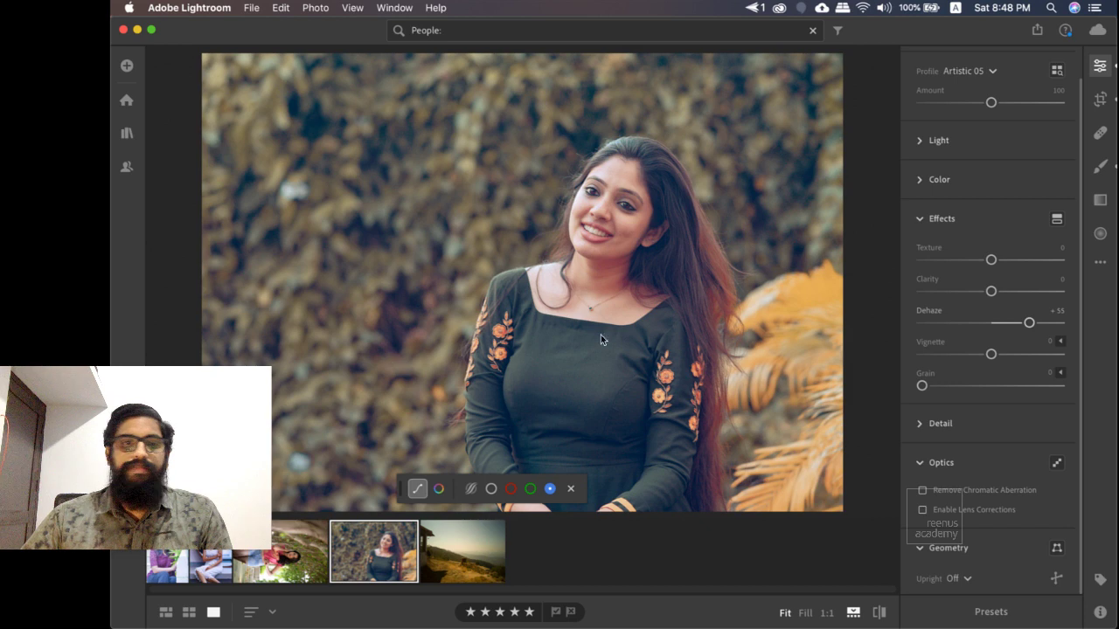
{"action": "left_click", "coordinate": [289, 558]}
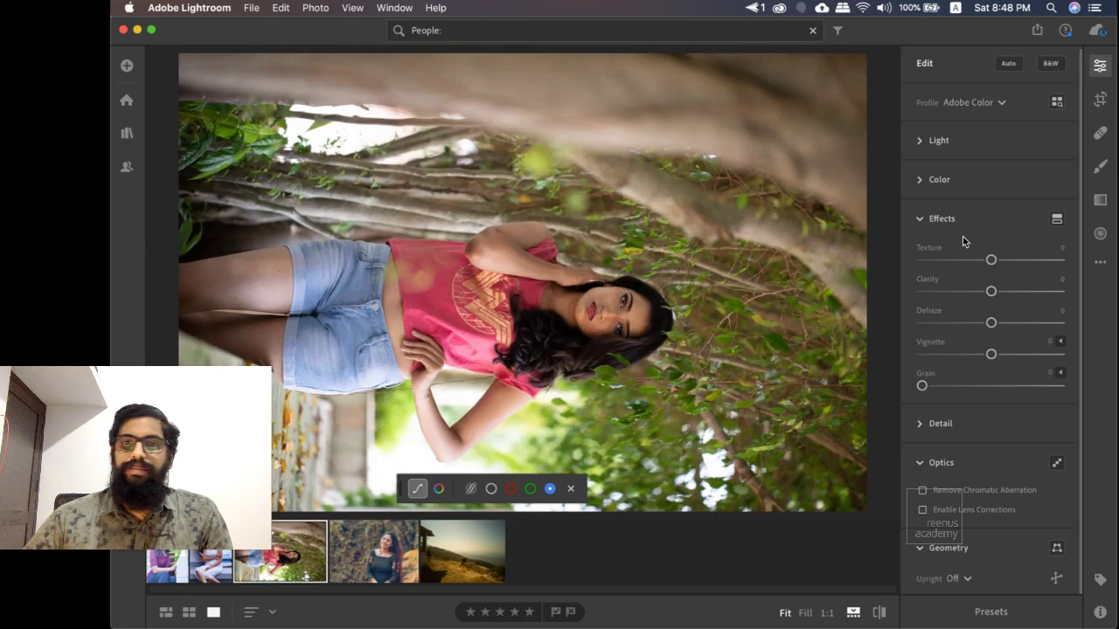
Rotate the red-top photo left into upright portrait orientation with Crop & Rotate.
{"action": "left_click", "coordinate": [918, 179]}
{"action": "left_click", "coordinate": [990, 196]}
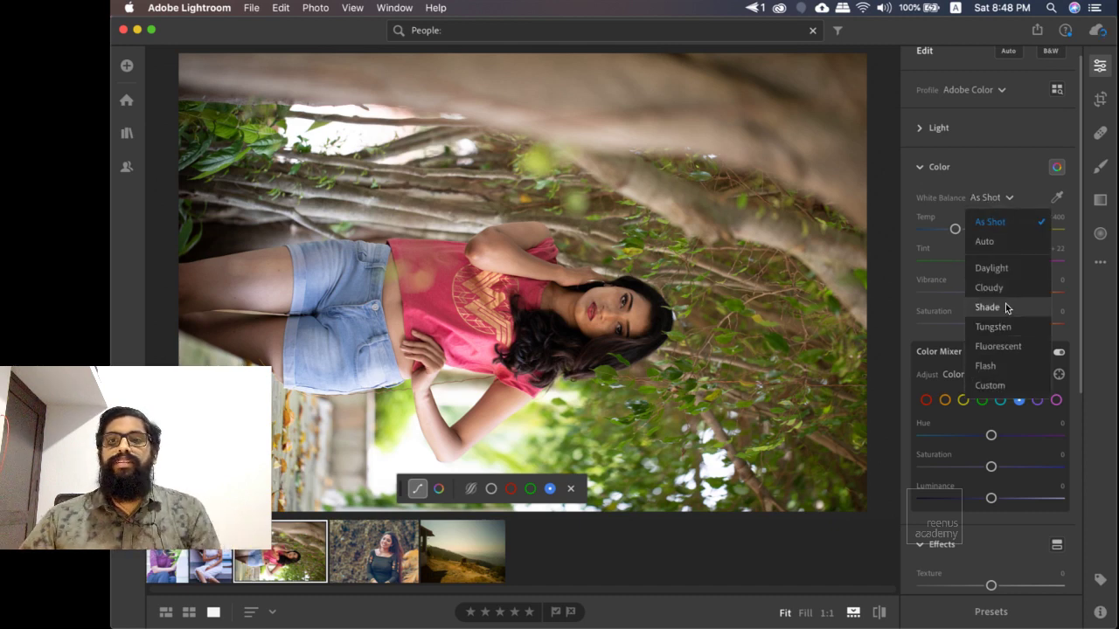
{"action": "left_click", "coordinate": [642, 423]}
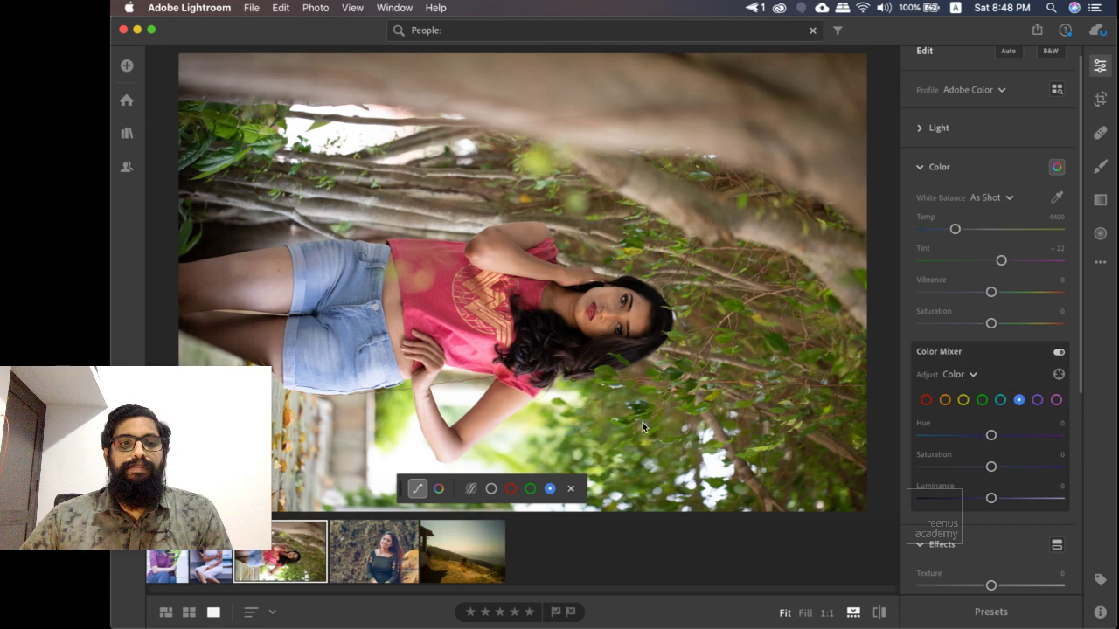
{"action": "left_click", "coordinate": [1099, 106]}
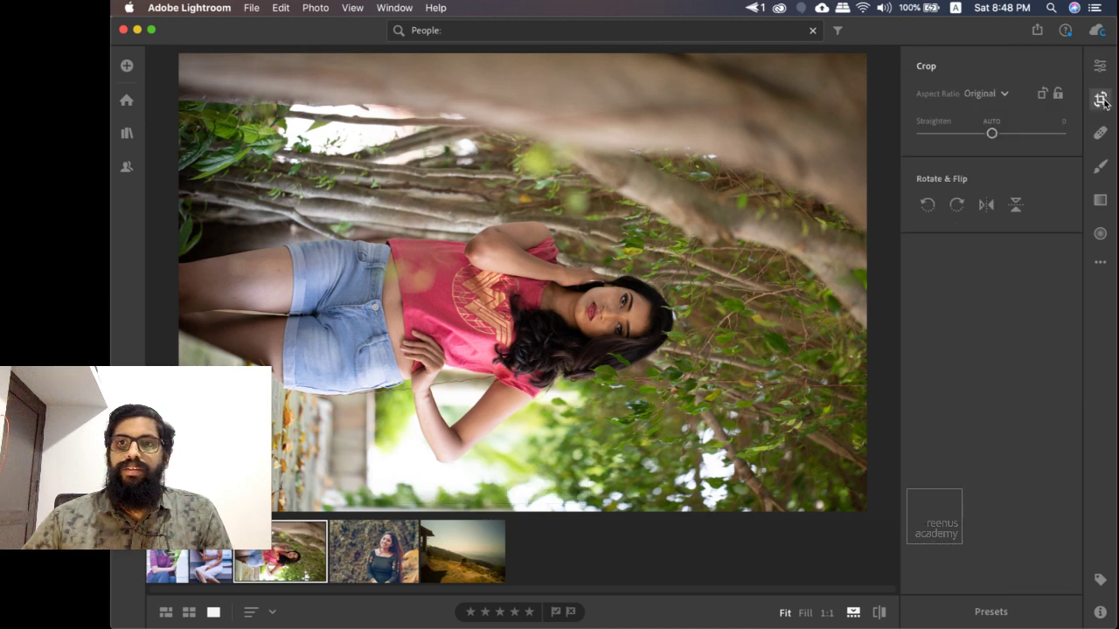
{"action": "left_click", "coordinate": [927, 204]}
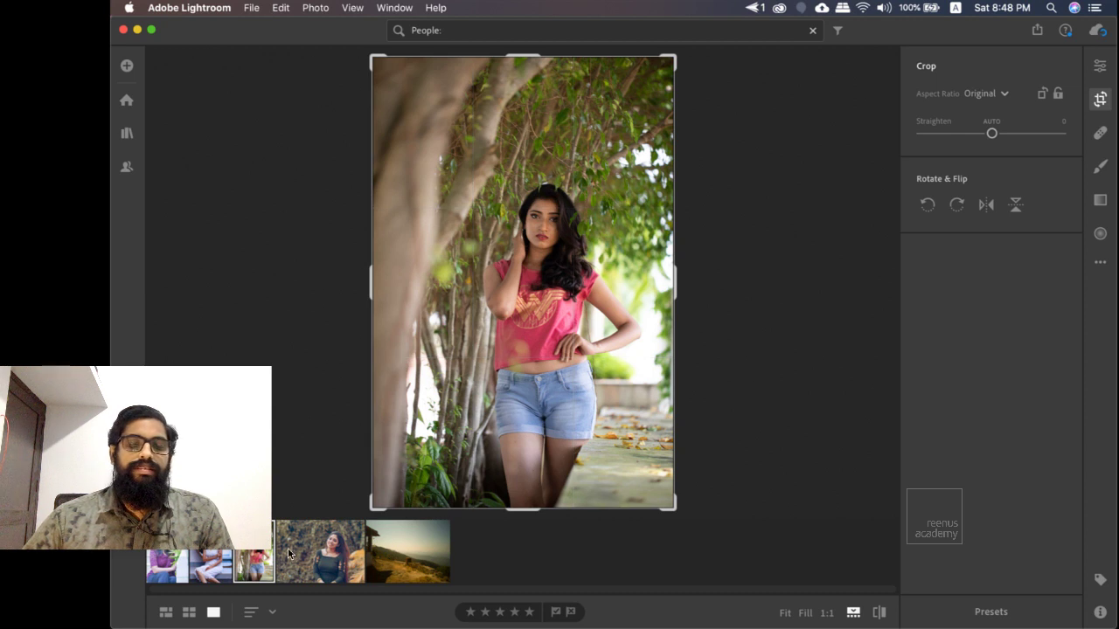
Tighten and reposition the crop around the woman, then commit it.
{"action": "left_click_drag", "start_coordinate": [671, 59], "coordinate": [666, 66]}
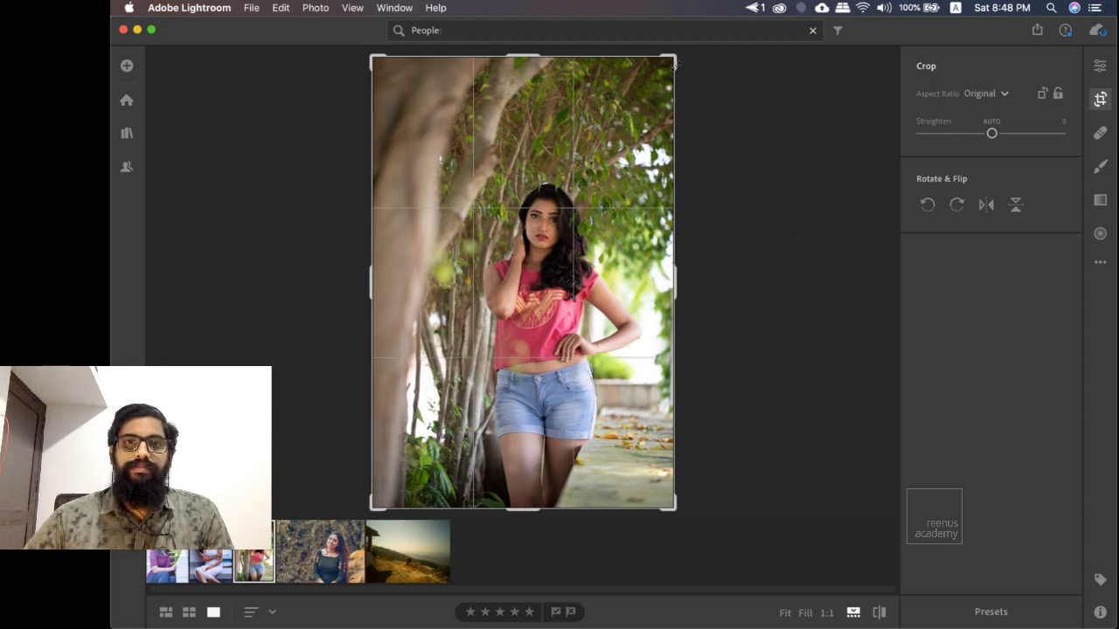
{"action": "left_click_drag", "start_coordinate": [402, 443], "coordinate": [406, 432]}
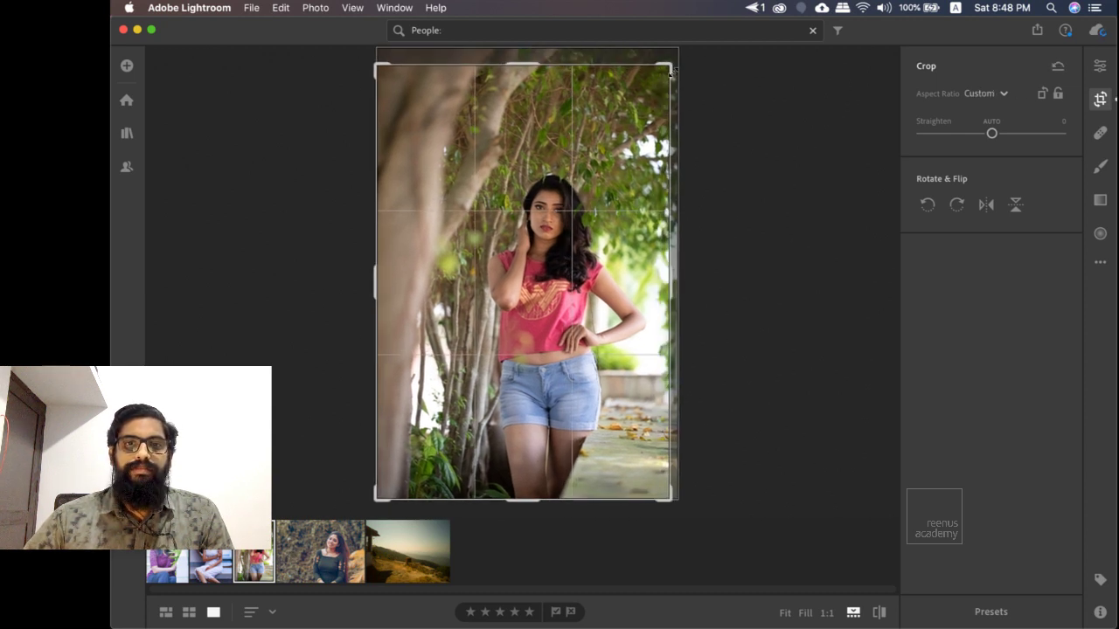
{"action": "key", "text": "Return"}
On the green-dress portrait, cool the white balance Temp to −21.
{"action": "left_click", "coordinate": [320, 551]}
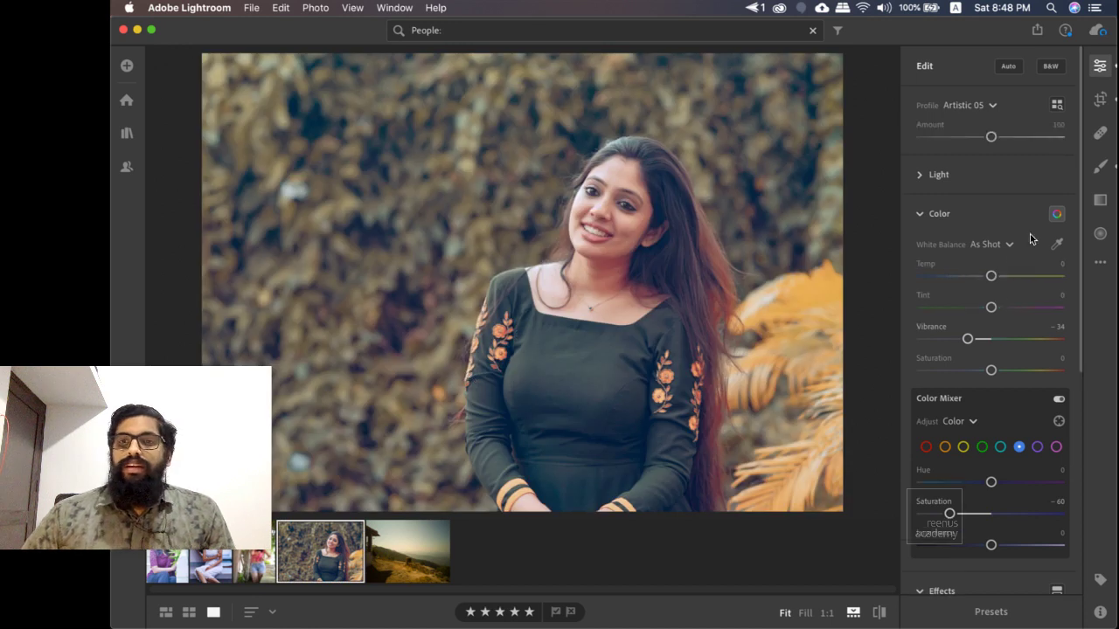
{"action": "scroll", "coordinate": [1072, 241], "scroll_direction": "down", "scroll_amount": 3}
{"action": "scroll", "coordinate": [1072, 241], "scroll_direction": "down", "scroll_amount": 1}
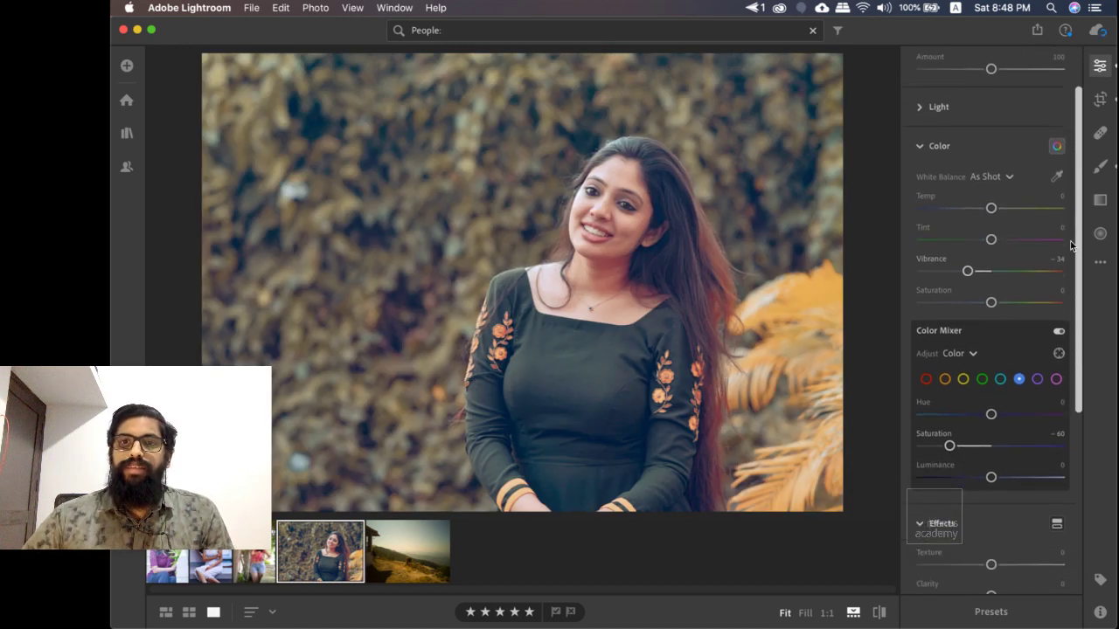
{"action": "left_click_drag", "start_coordinate": [992, 197], "coordinate": [979, 198]}
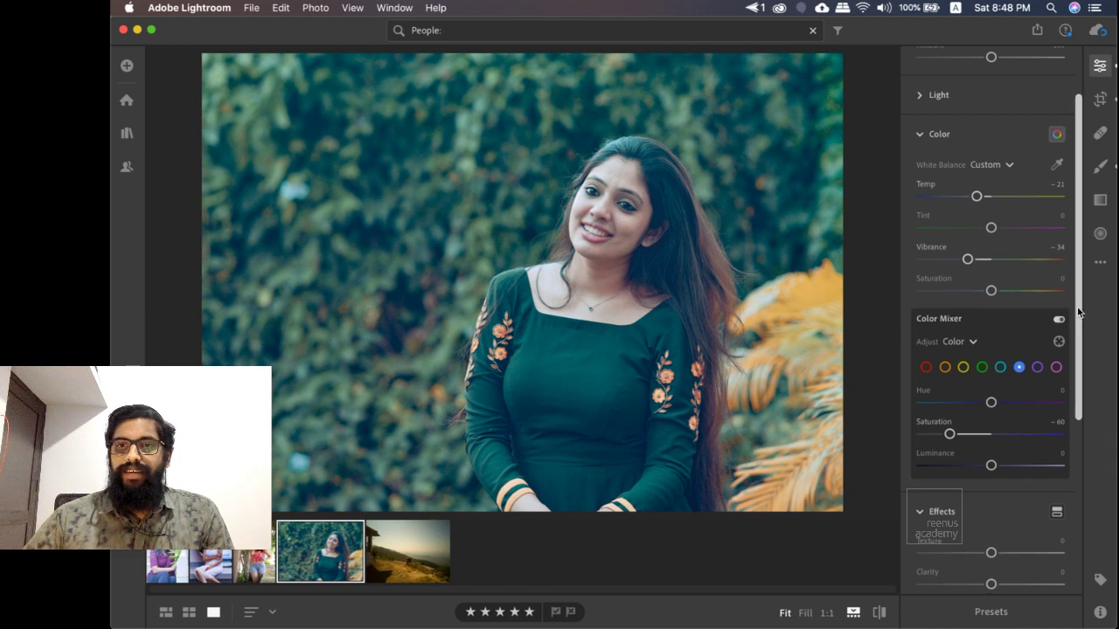
{"action": "scroll", "coordinate": [1078, 326], "scroll_direction": "down", "scroll_amount": 1}
{"action": "scroll", "coordinate": [1077, 327], "scroll_direction": "down", "scroll_amount": 1}
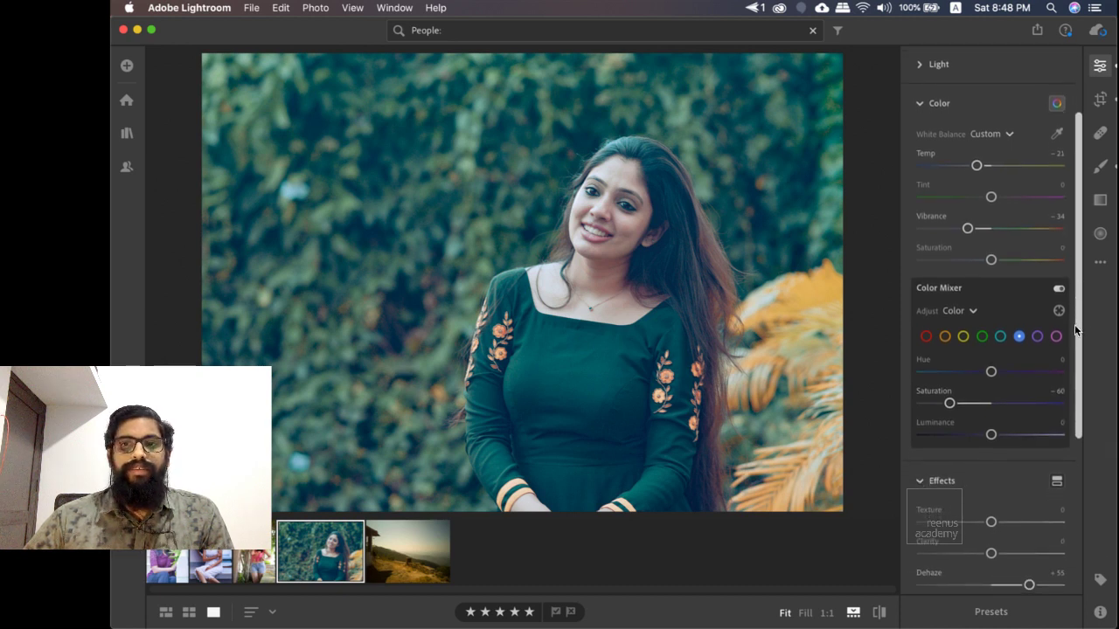
Toggle the Color Mixer adjustments off and on to compare the result.
{"action": "left_click", "coordinate": [1057, 103]}
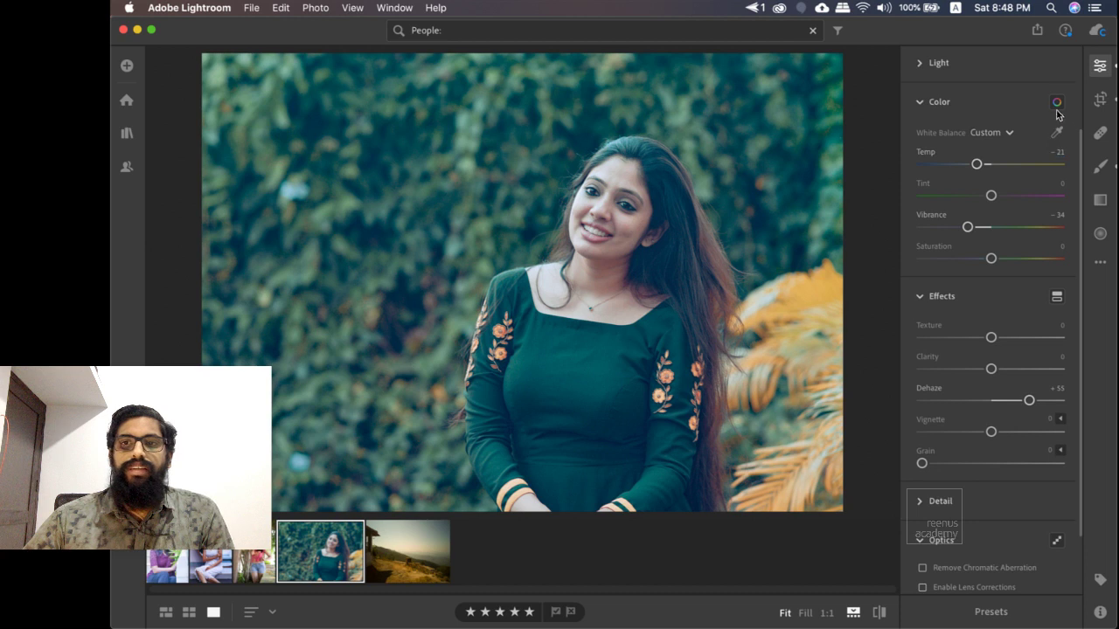
{"action": "left_click", "coordinate": [1058, 103]}
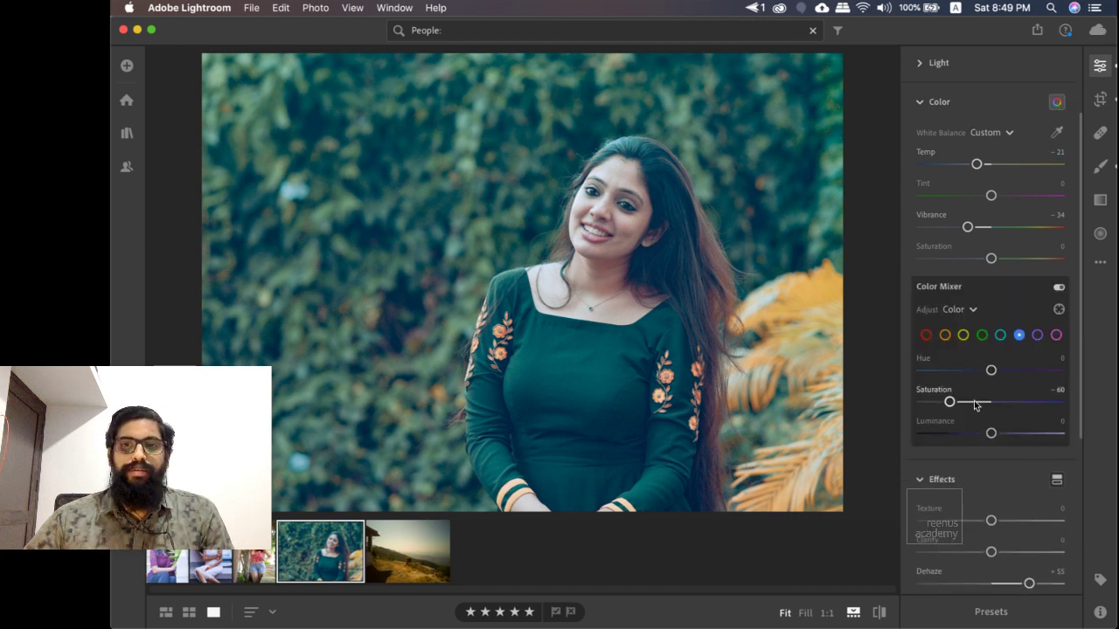
{"action": "left_click", "coordinate": [1059, 288]}
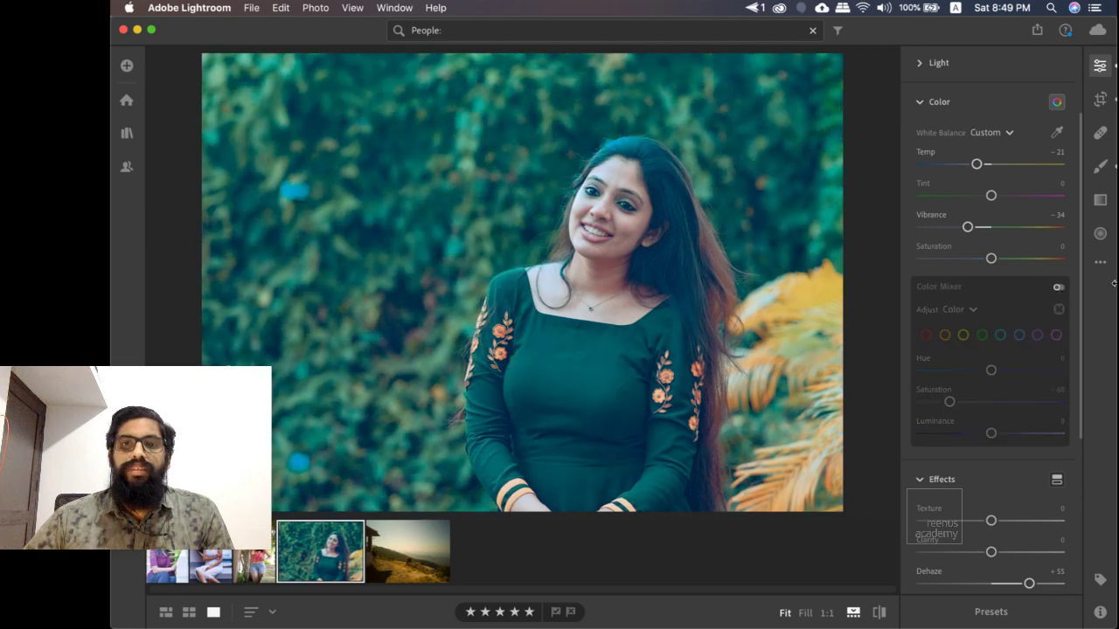
{"action": "left_click", "coordinate": [1059, 286]}
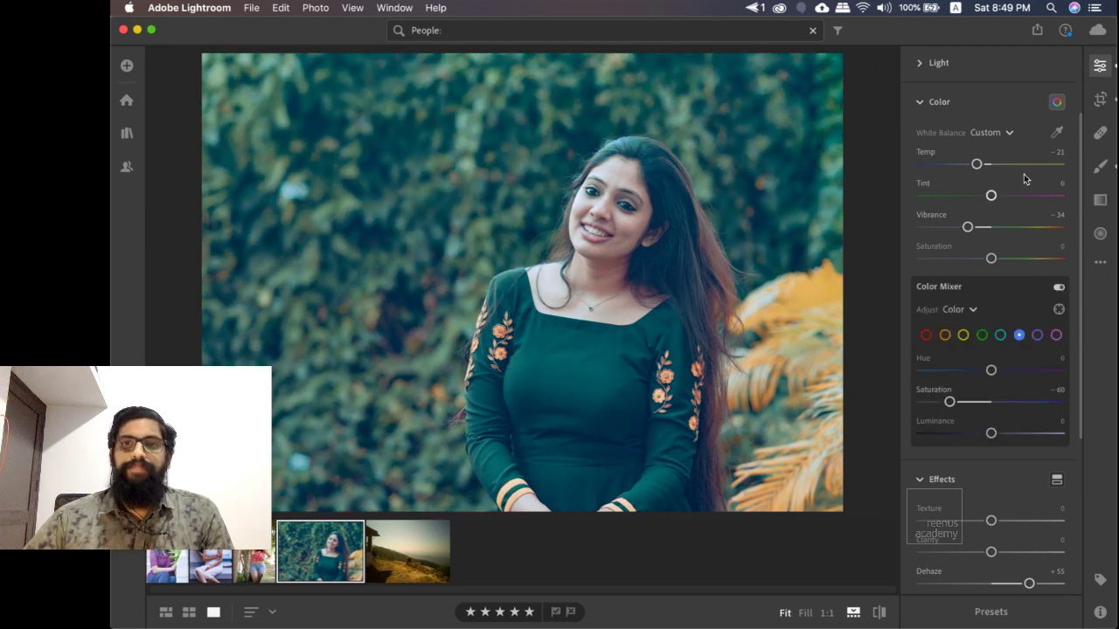
Warm the white balance by sampling a neutral spot, giving Temp +20 and Tint −35.
{"action": "left_click_drag", "start_coordinate": [1009, 166], "coordinate": [1001, 164]}
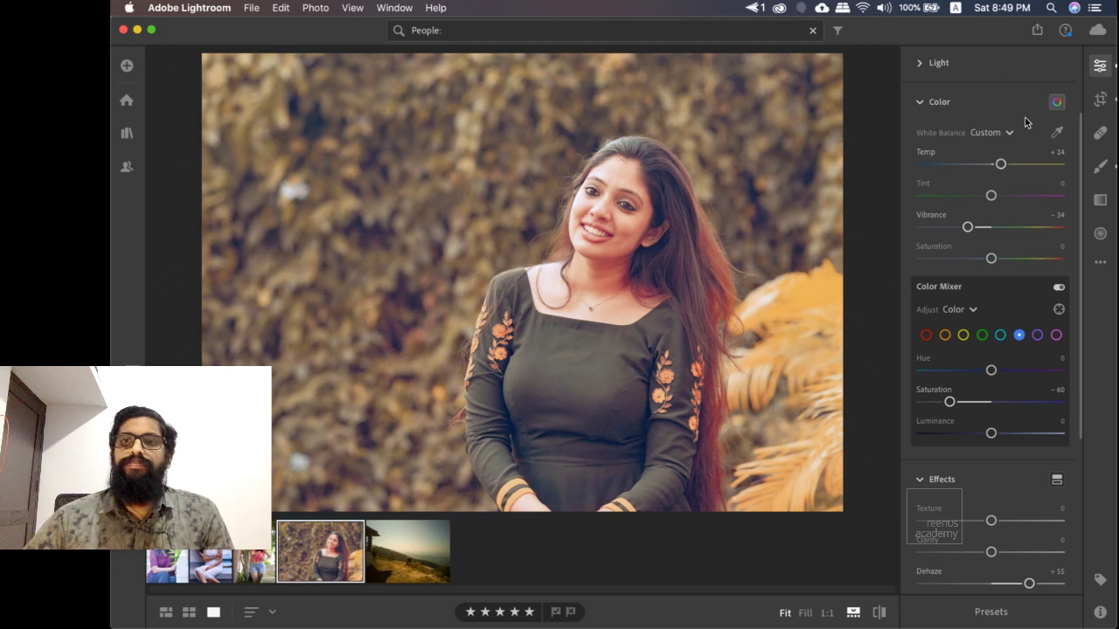
{"action": "left_click", "coordinate": [1057, 133]}
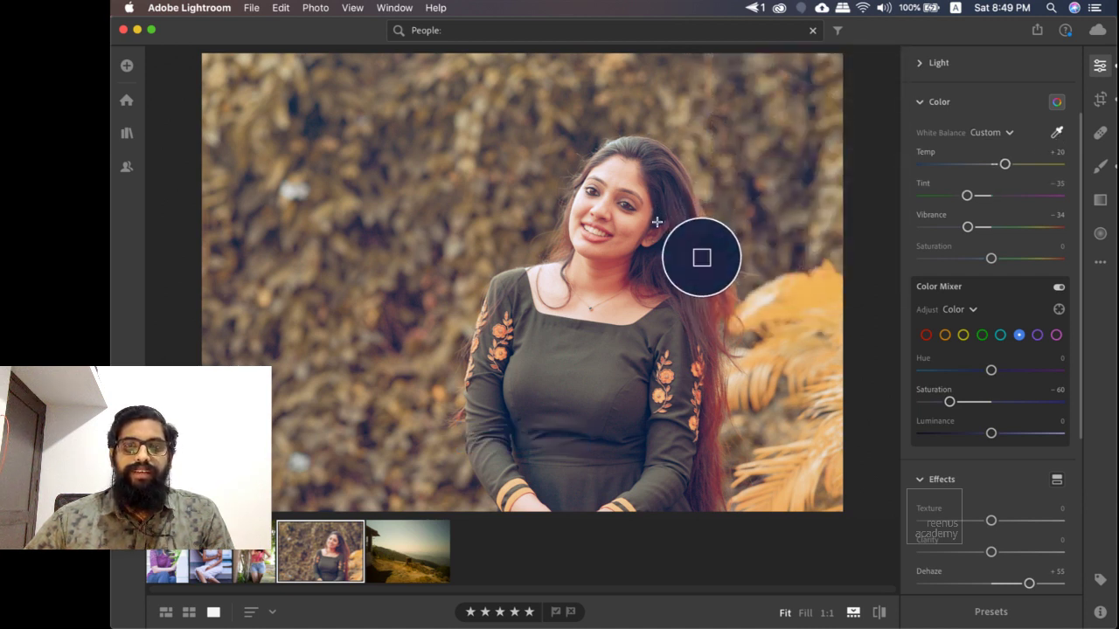
{"action": "left_click", "coordinate": [660, 209]}
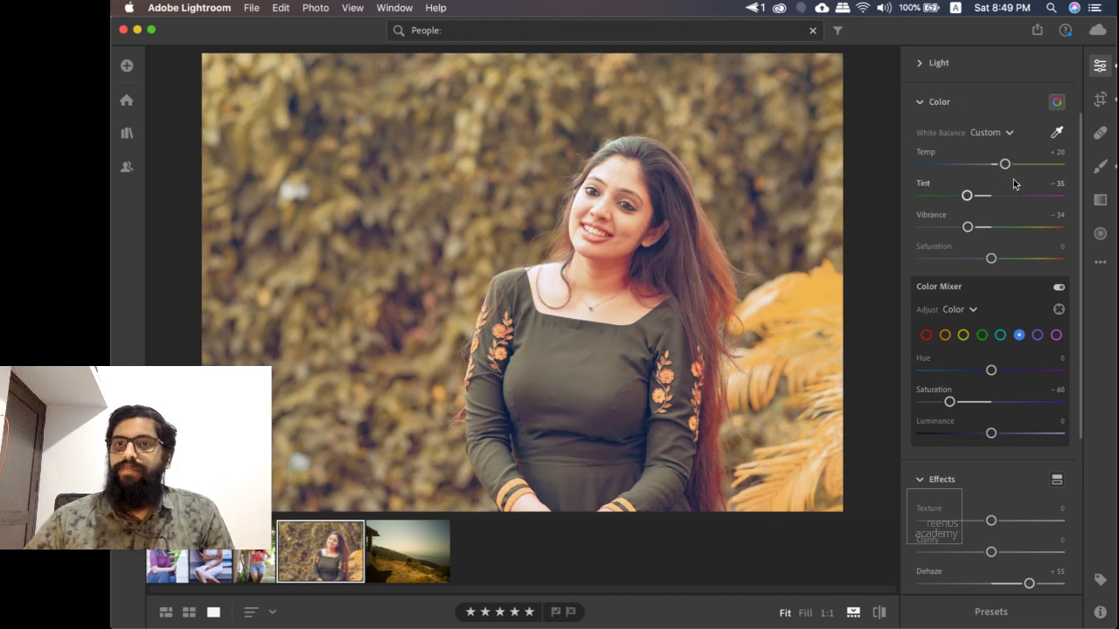
{"action": "left_click", "coordinate": [919, 102]}
Review the Effects Split Toning and Vignette options without changes, keeping Dehaze at +55.
{"action": "scroll", "coordinate": [919, 102], "scroll_direction": "up", "scroll_amount": 2}
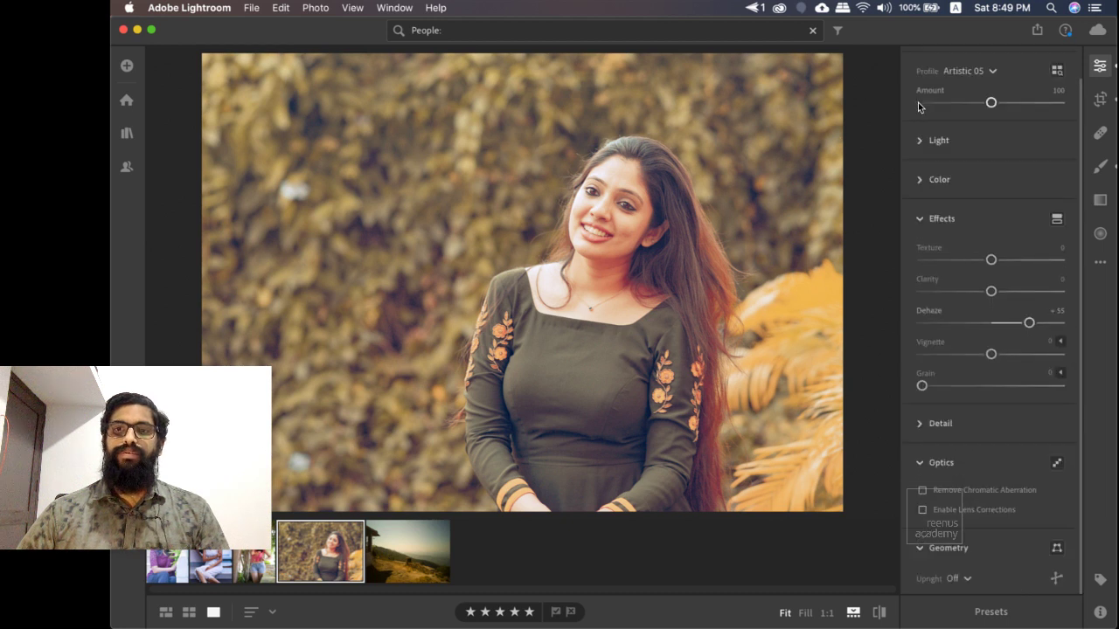
{"action": "left_click", "coordinate": [1075, 218]}
{"action": "left_click", "coordinate": [935, 253]}
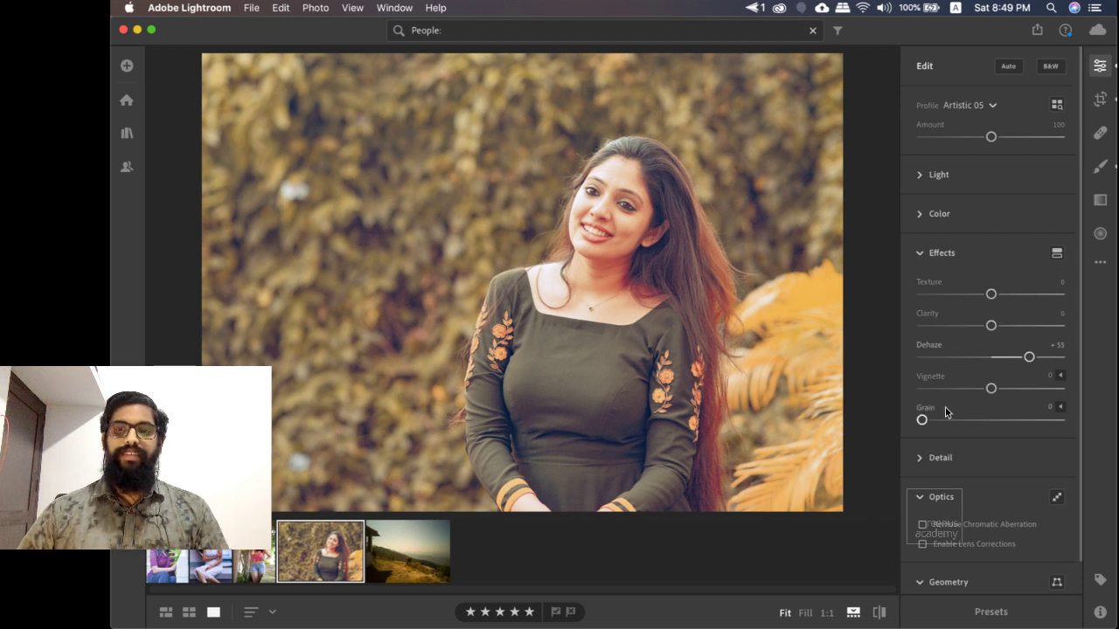
{"action": "mouse_move", "coordinate": [929, 344]}
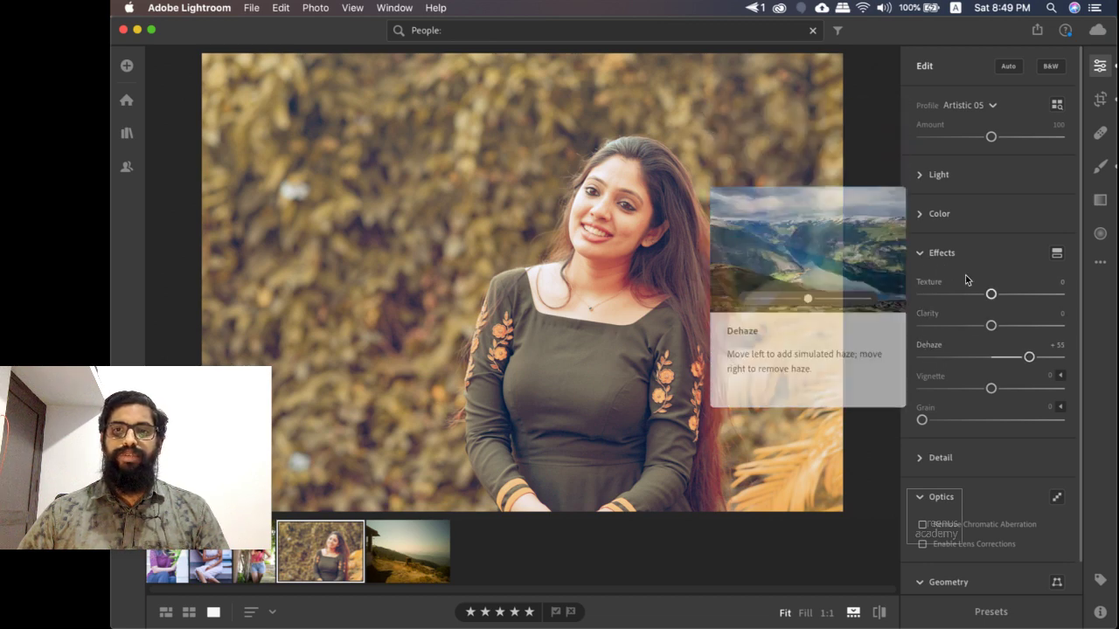
{"action": "left_click", "coordinate": [1056, 256]}
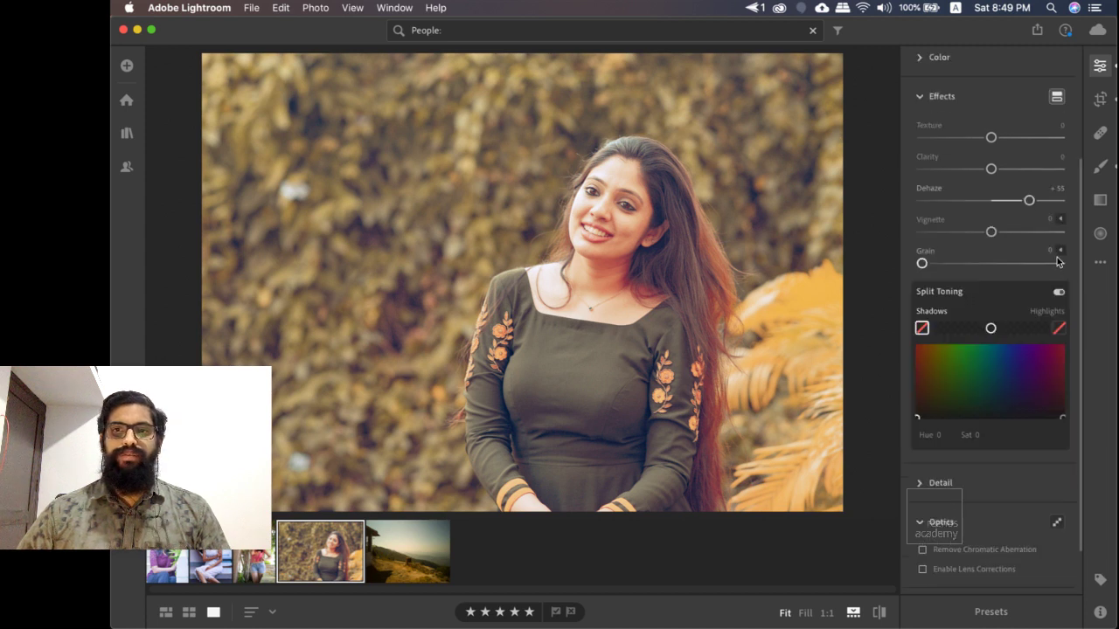
{"action": "left_click", "coordinate": [1057, 96]}
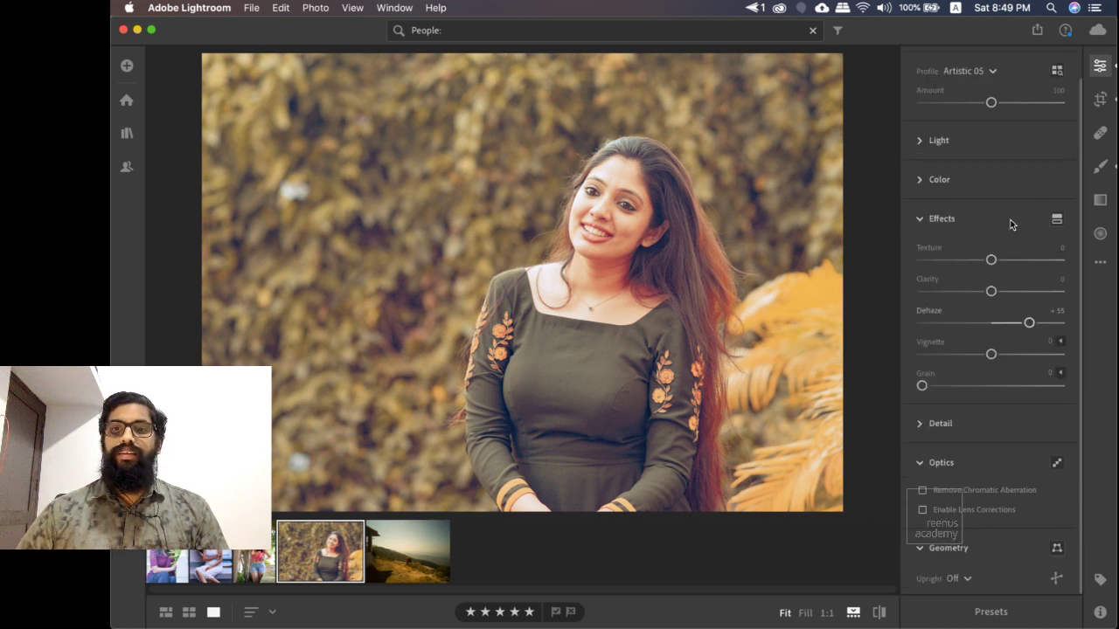
{"action": "left_click", "coordinate": [1062, 342]}
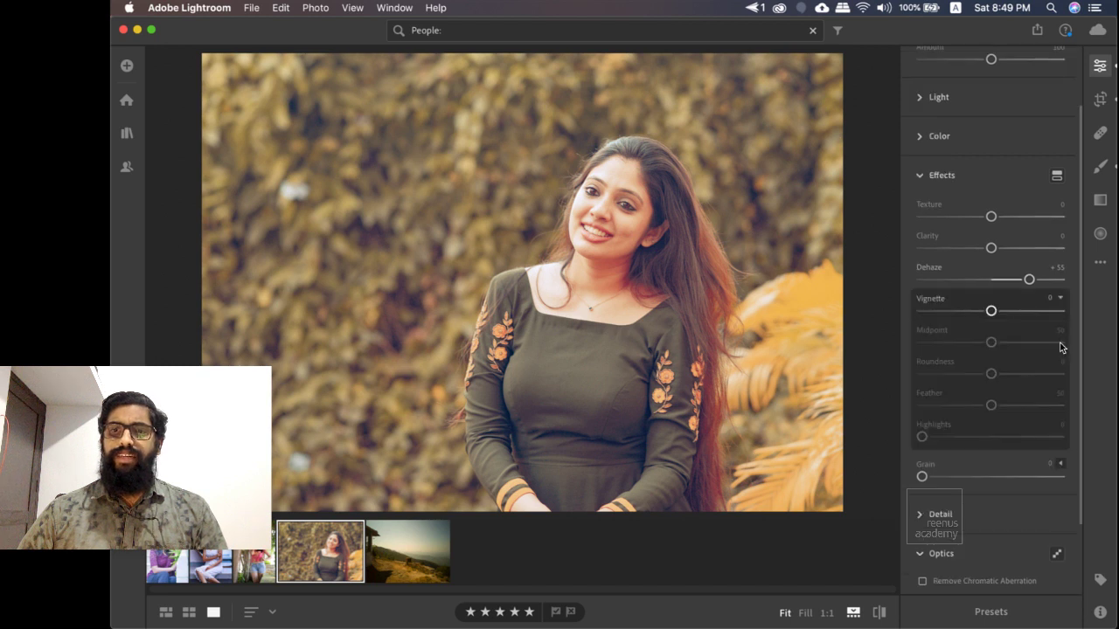
{"action": "left_click", "coordinate": [1060, 298]}
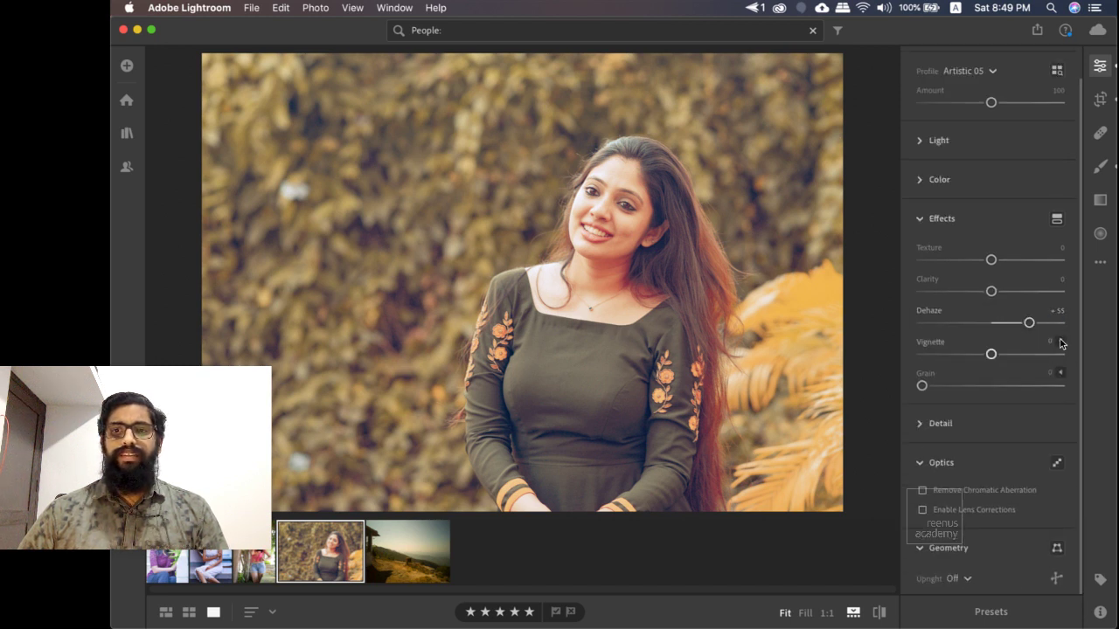
{"action": "left_click", "coordinate": [1057, 345]}
{"action": "left_click", "coordinate": [1061, 300]}
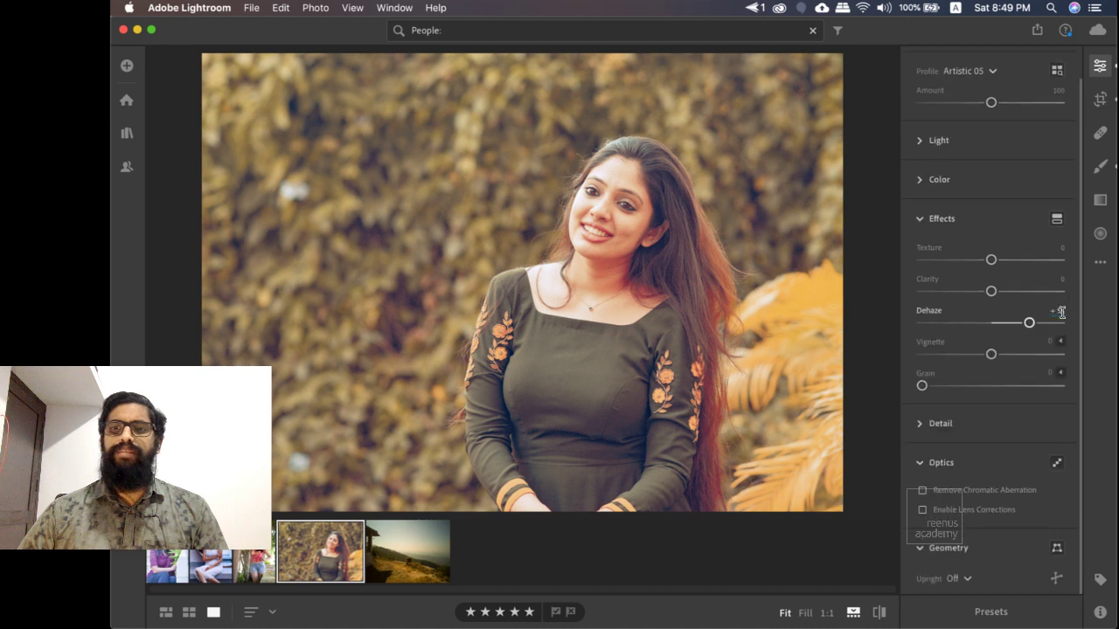
{"action": "left_click", "coordinate": [934, 219]}
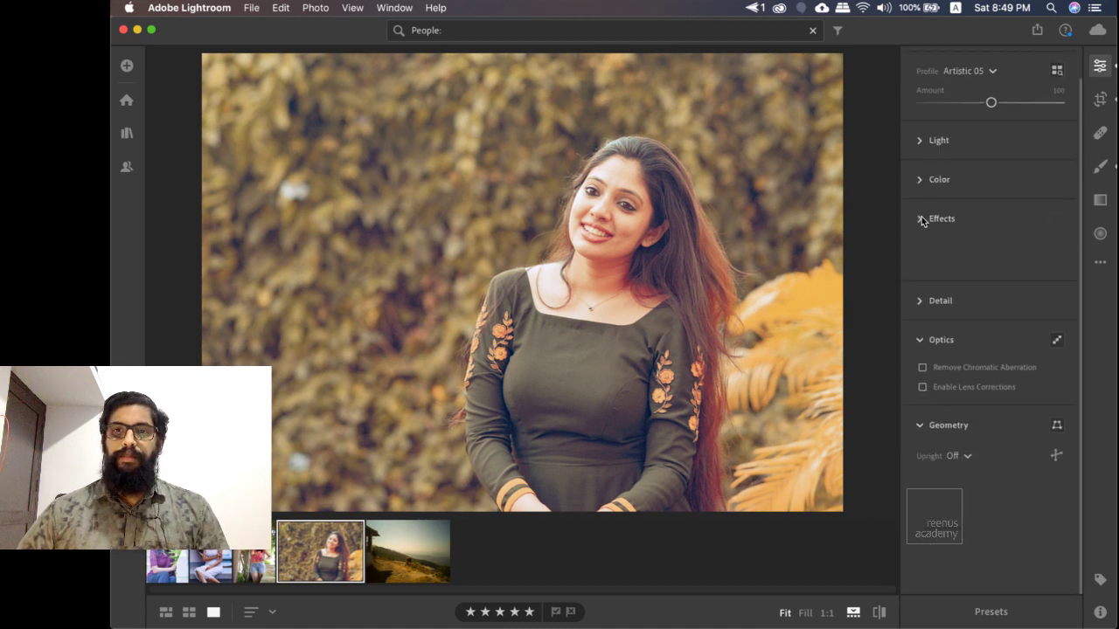
Inspect the Detail noise reduction and sharpening options, leaving them at defaults.
{"action": "left_click", "coordinate": [920, 294]}
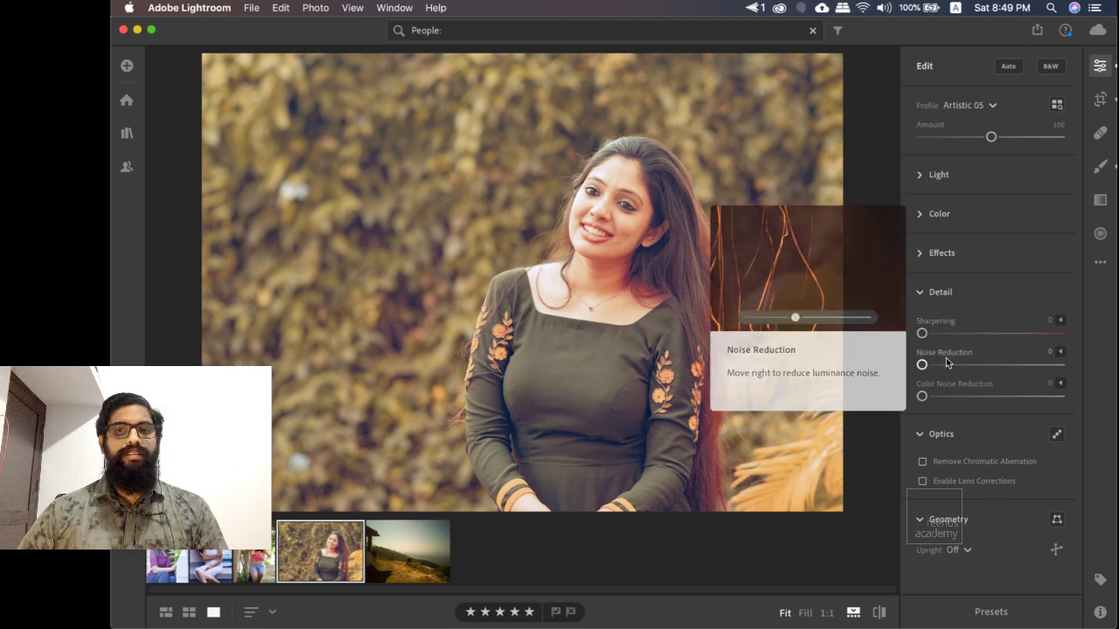
{"action": "left_click", "coordinate": [1059, 353]}
{"action": "left_click", "coordinate": [1059, 353]}
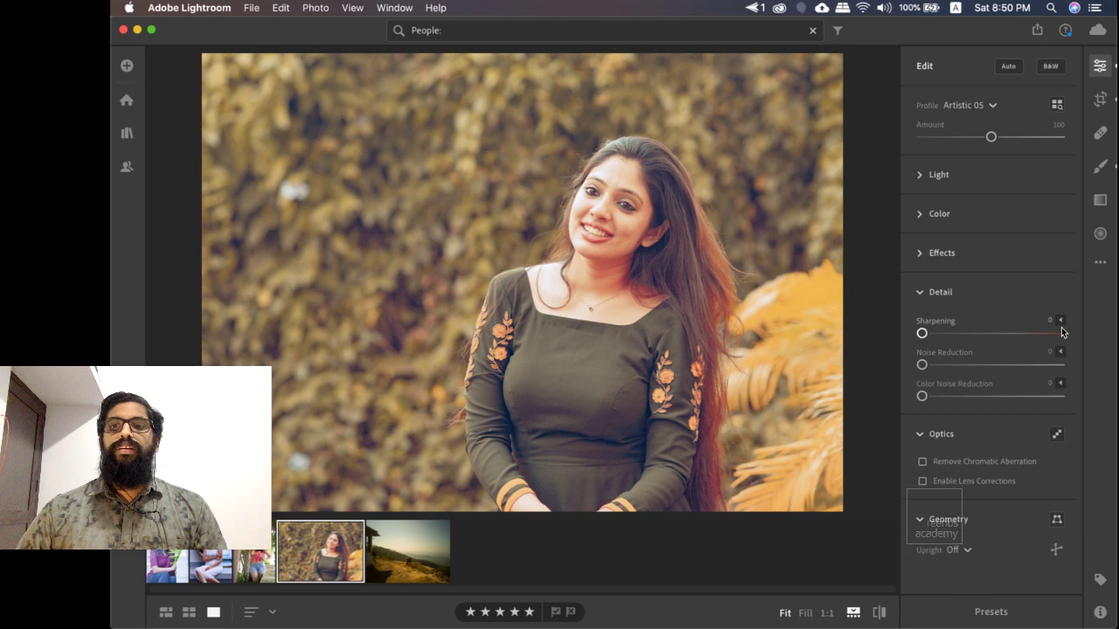
{"action": "left_click", "coordinate": [1060, 322]}
{"action": "left_click", "coordinate": [1060, 322]}
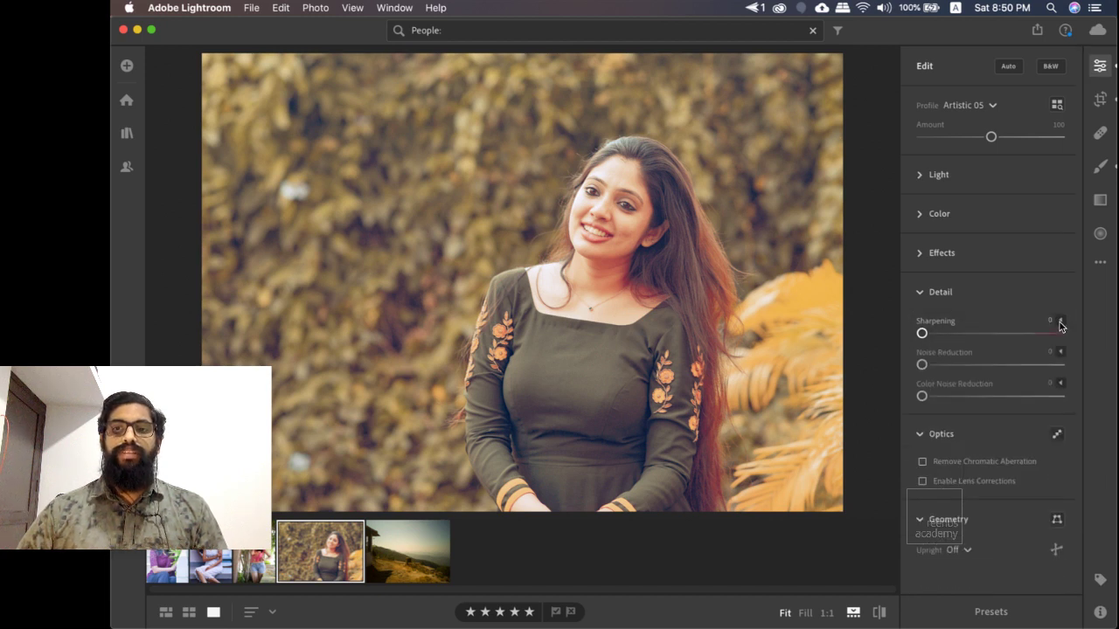
{"action": "left_click", "coordinate": [919, 292]}
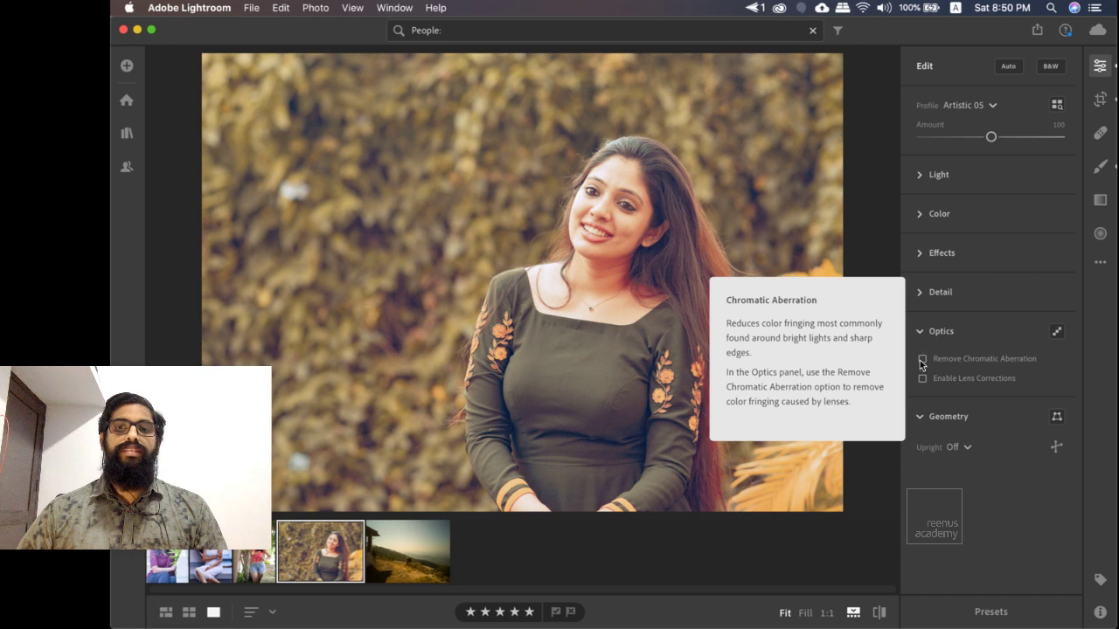
{"action": "mouse_move", "coordinate": [970, 378]}
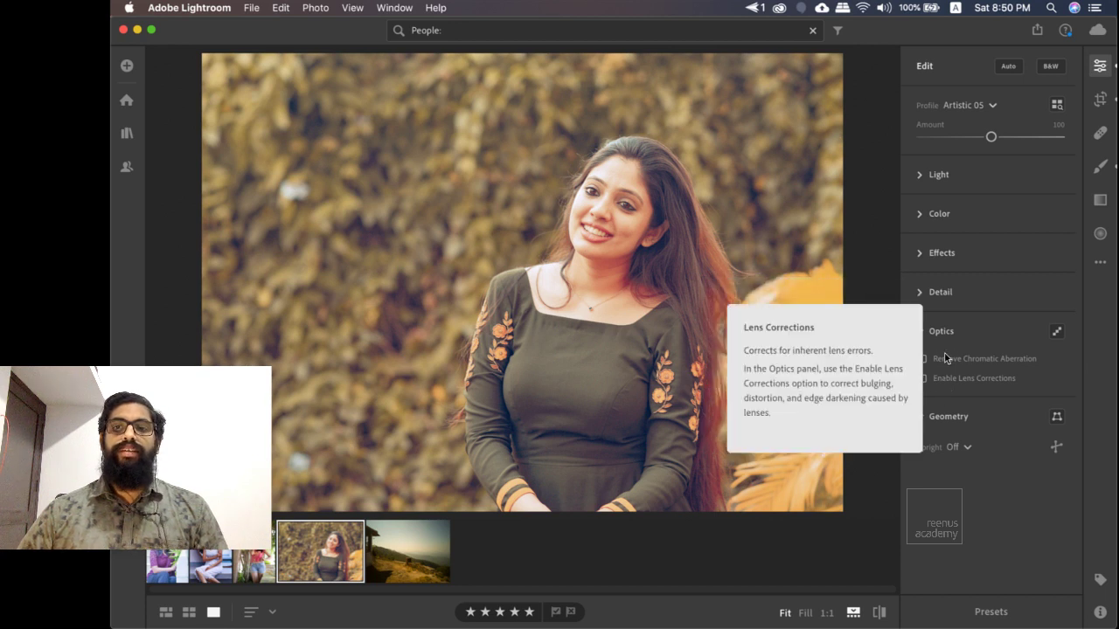
Review the Optics Defringe purple/green options, then collapse Geometry.
{"action": "left_click", "coordinate": [1056, 332]}
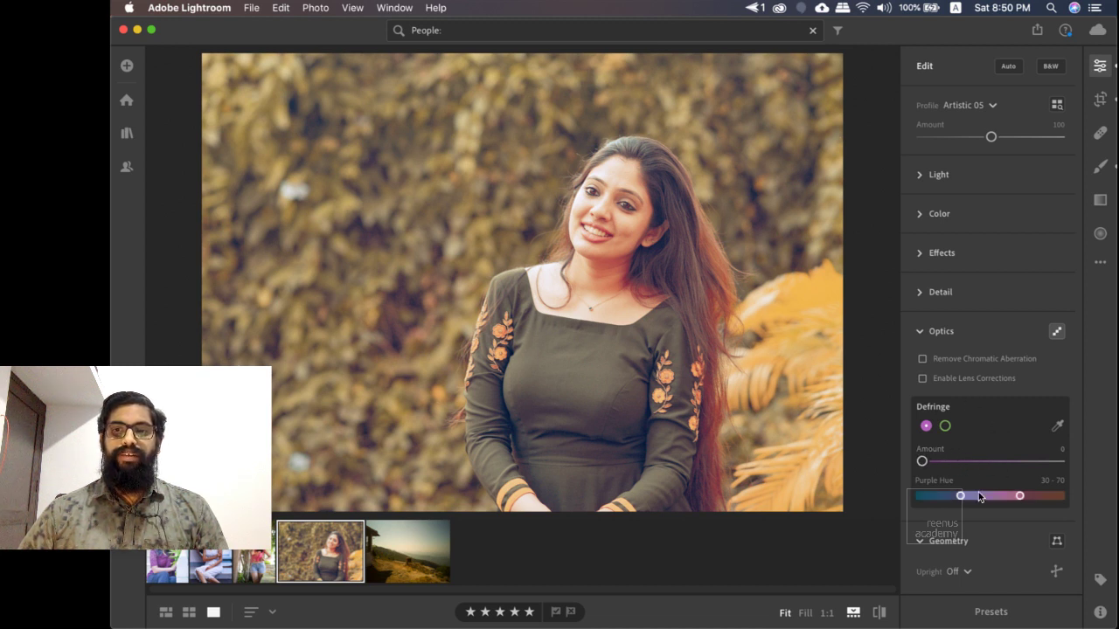
{"action": "left_click", "coordinate": [945, 427]}
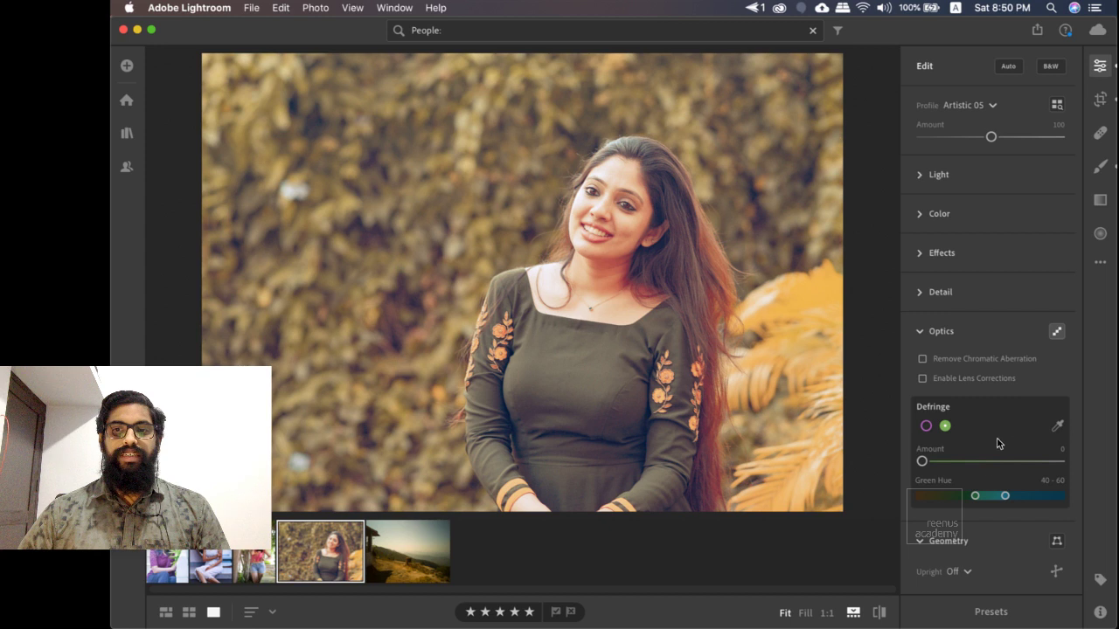
{"action": "left_click", "coordinate": [1057, 331]}
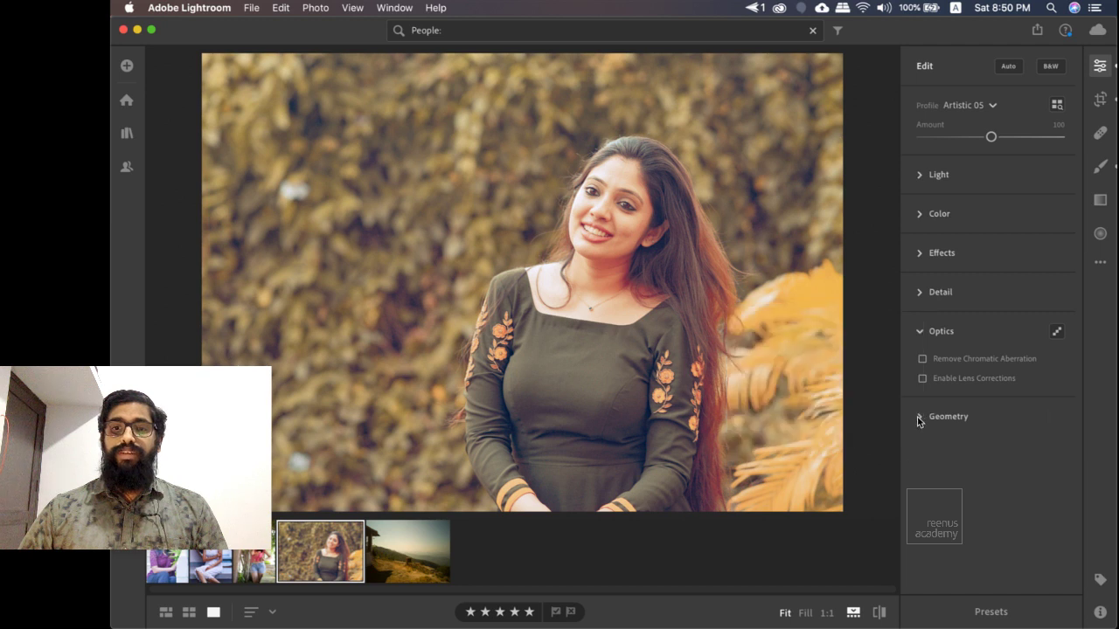
{"action": "left_click", "coordinate": [921, 418]}
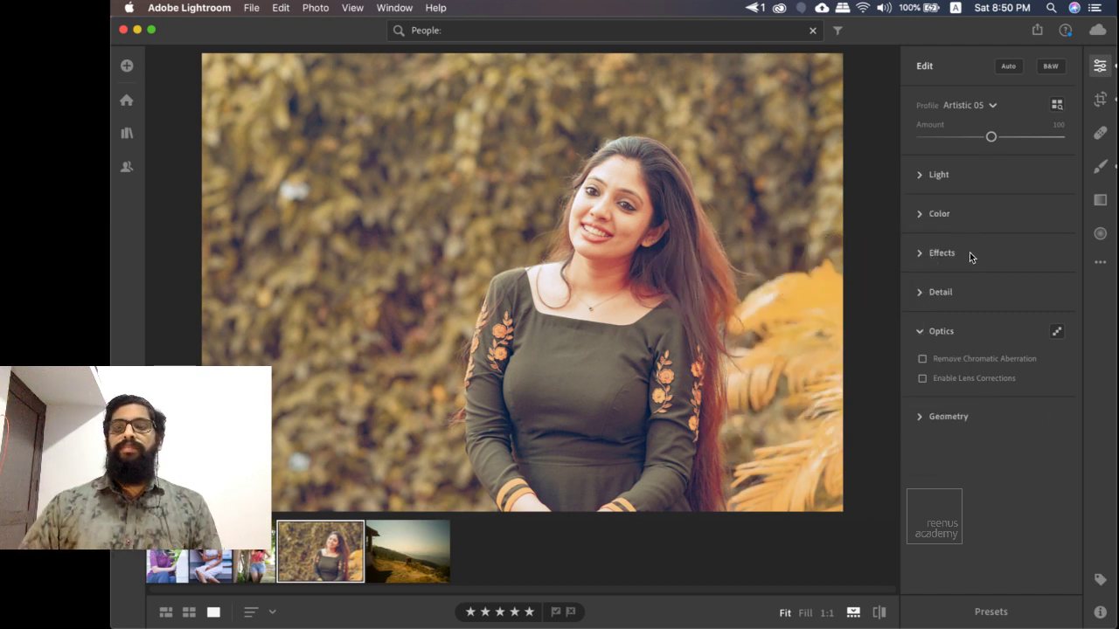
Bring up the Healing Brush, try Clone mode, and settle on Heal mode at size 75.
{"action": "left_click", "coordinate": [1100, 101]}
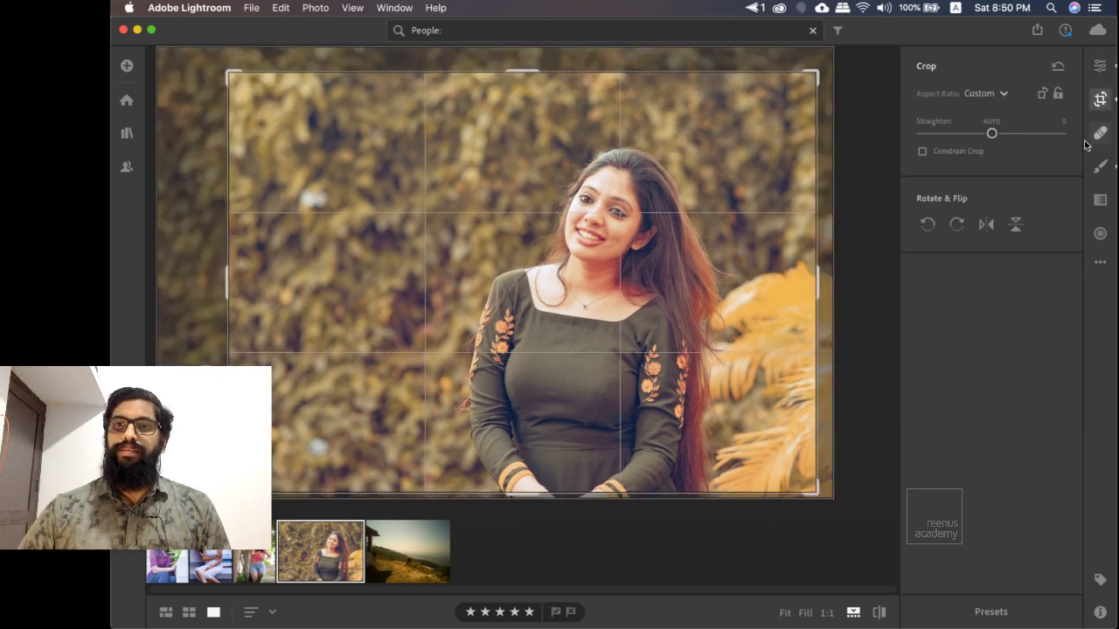
{"action": "left_click", "coordinate": [1101, 134]}
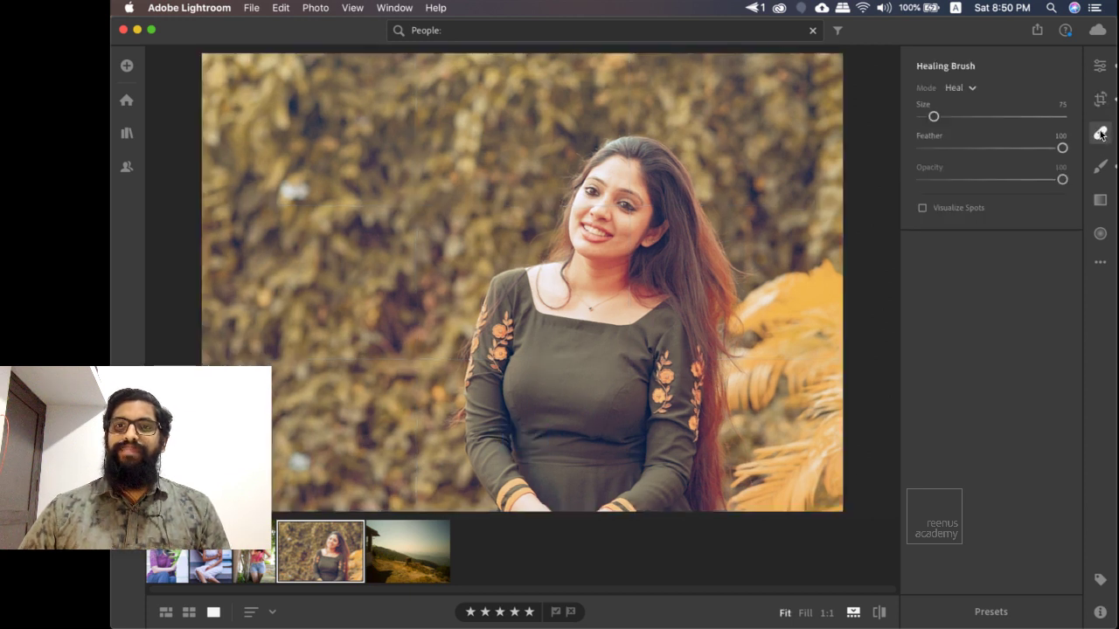
{"action": "left_click", "coordinate": [958, 87]}
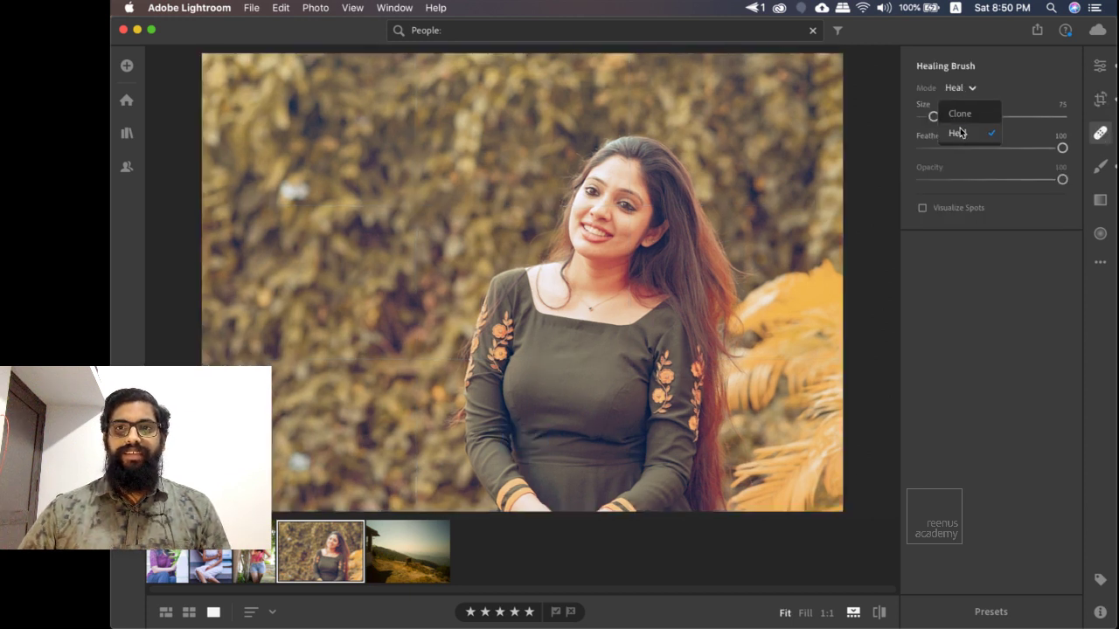
{"action": "left_click", "coordinate": [959, 113]}
{"action": "left_click", "coordinate": [966, 87]}
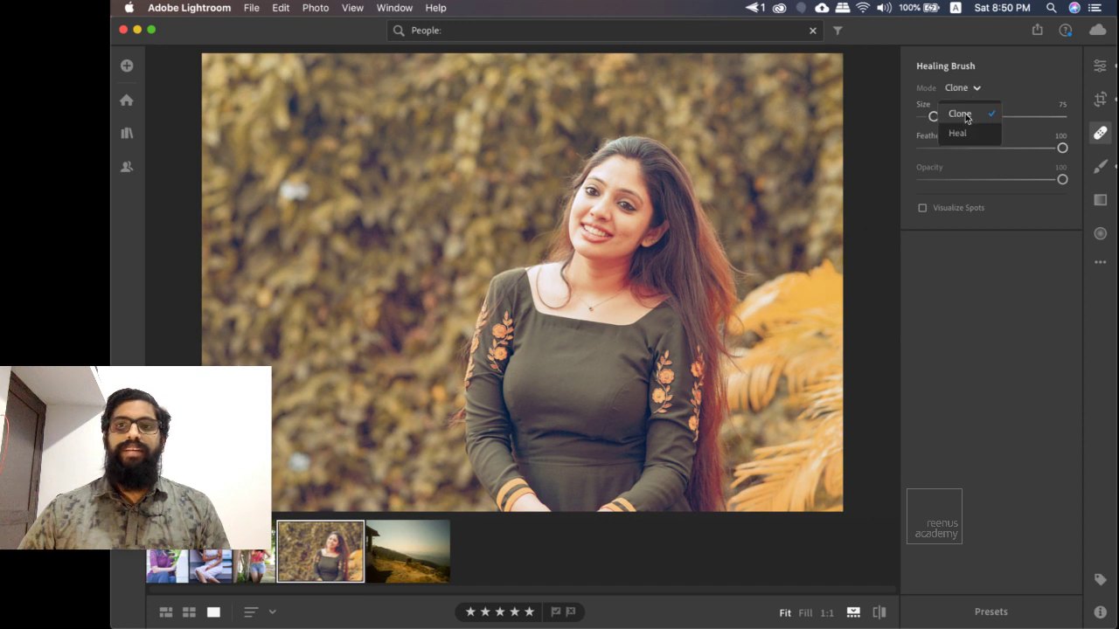
{"action": "left_click", "coordinate": [959, 133]}
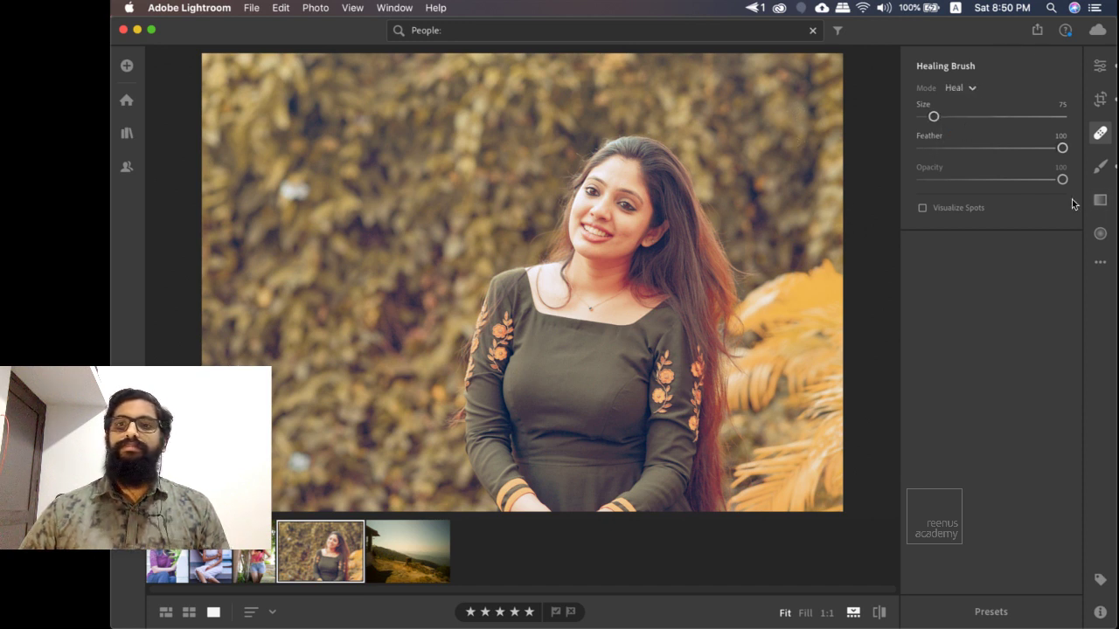
With the brush tool, view the white-dress portrait at 1:1.
{"action": "left_click", "coordinate": [1101, 166]}
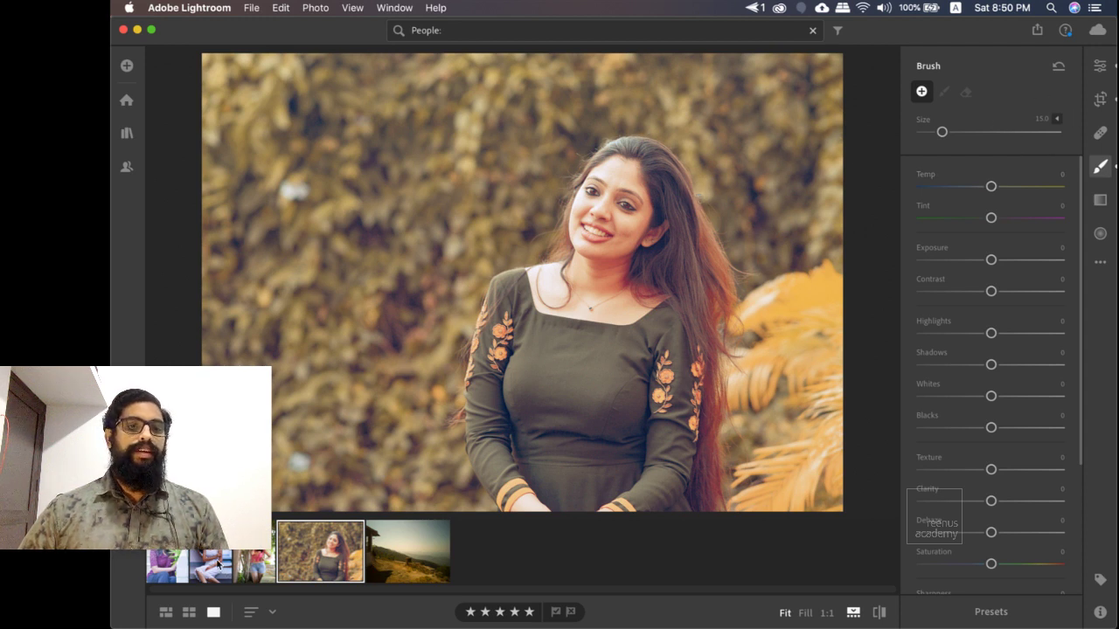
{"action": "left_click", "coordinate": [207, 557]}
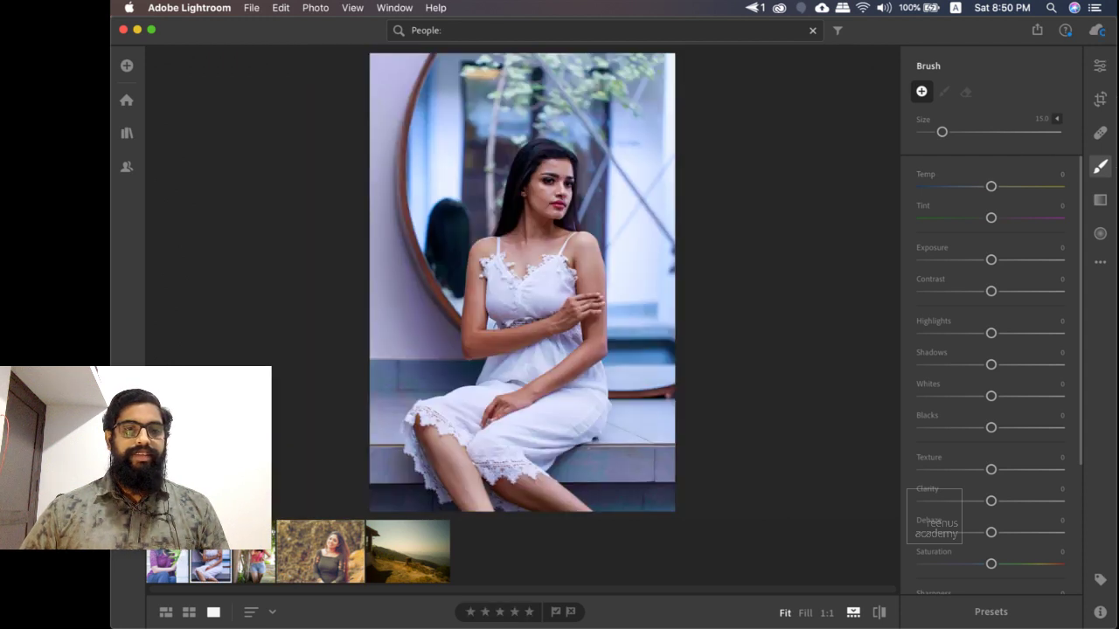
{"action": "mouse_move", "coordinate": [505, 180]}
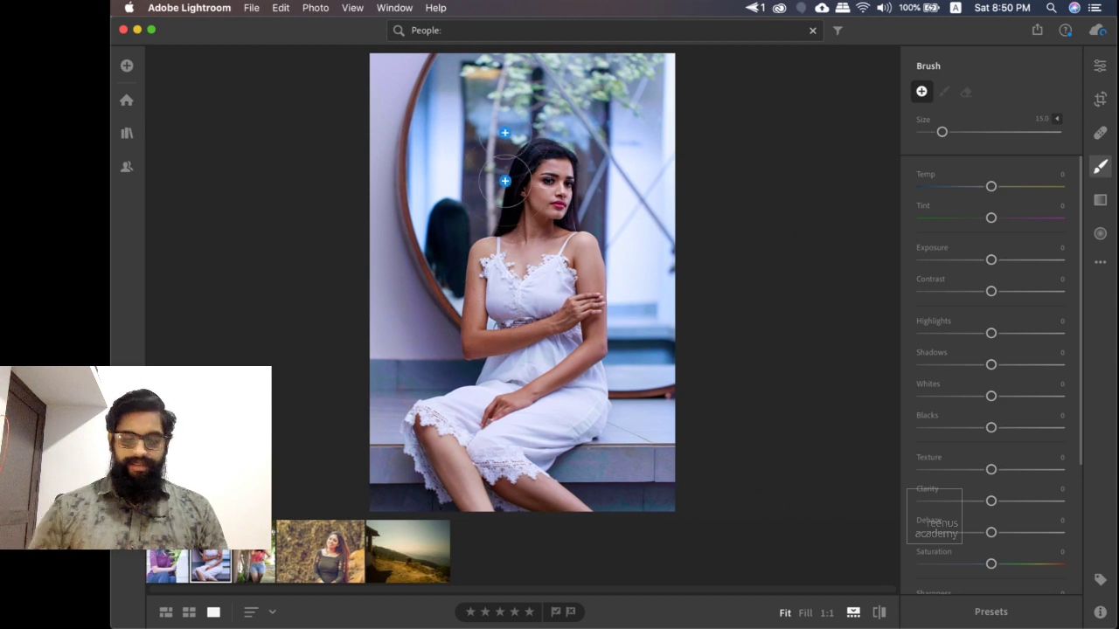
{"action": "key", "text": "z"}
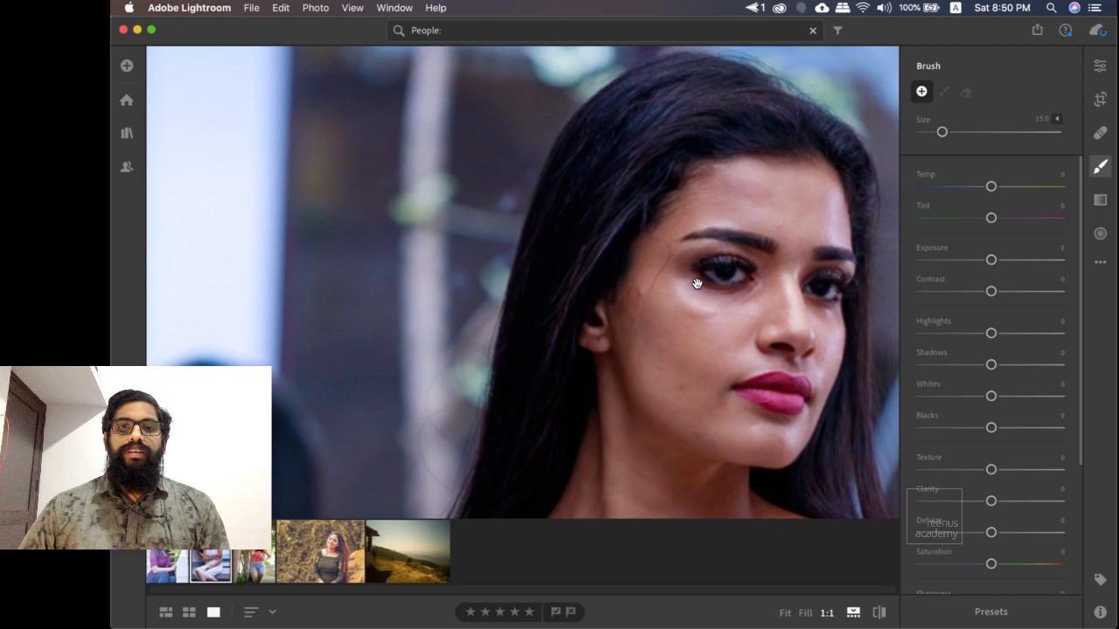
{"action": "scroll", "coordinate": [689, 278], "scroll_direction": "down", "scroll_amount": 3}
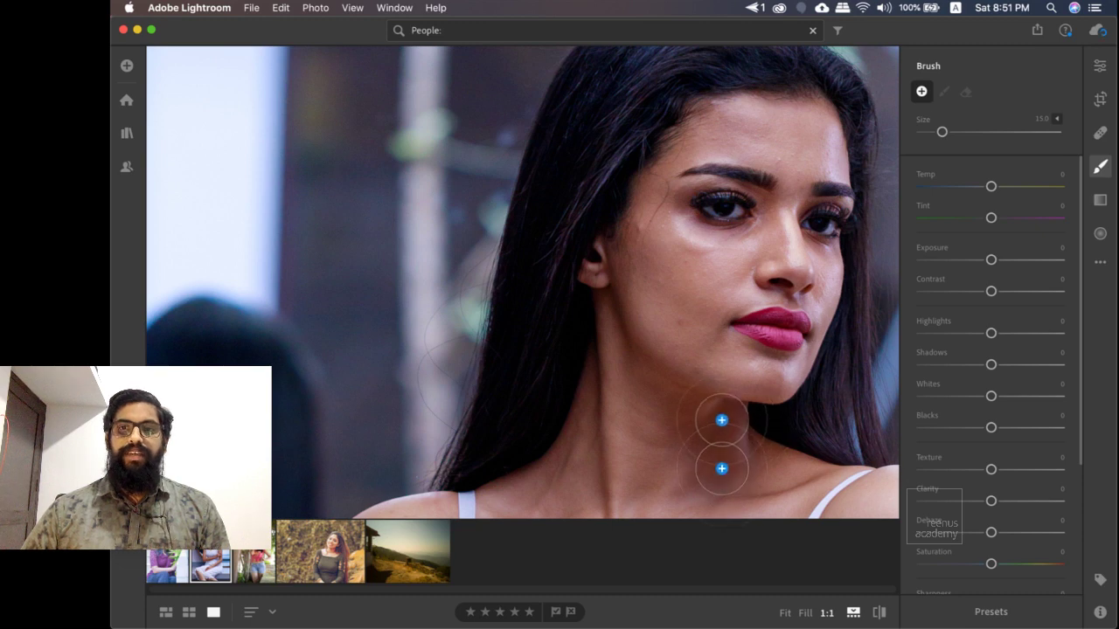
Paint a size-6 brush mask on the face and neck with Temp +16, Exposure +1.40.
{"action": "left_click", "coordinate": [1057, 120]}
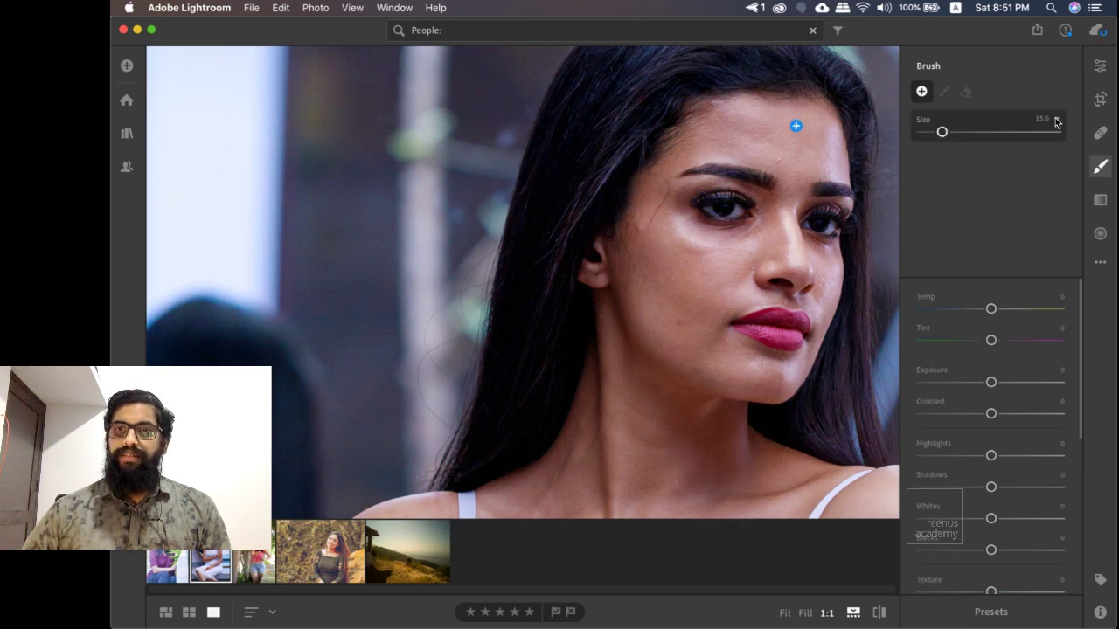
{"action": "key", "text": "bracketleft"}
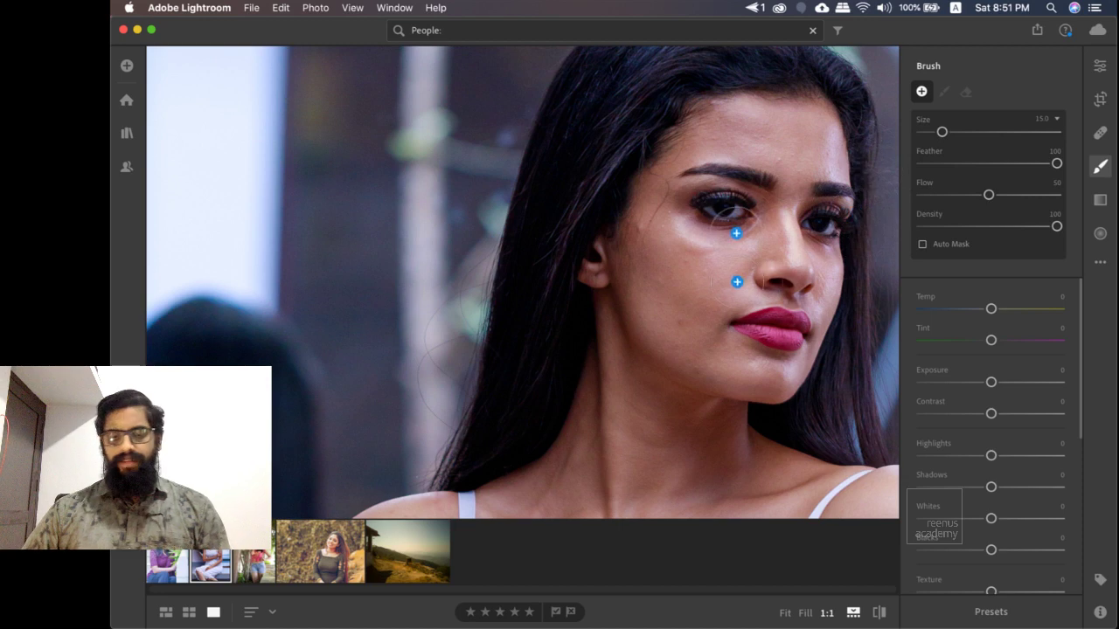
{"action": "key", "text": "bracketleft"}
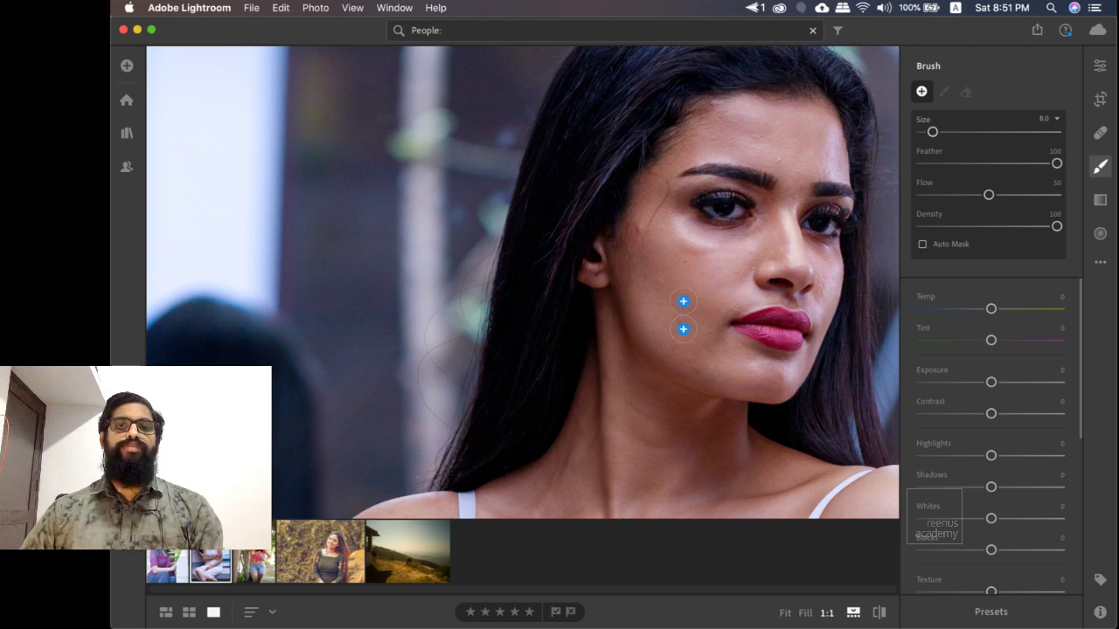
{"action": "key", "text": "bracketleft"}
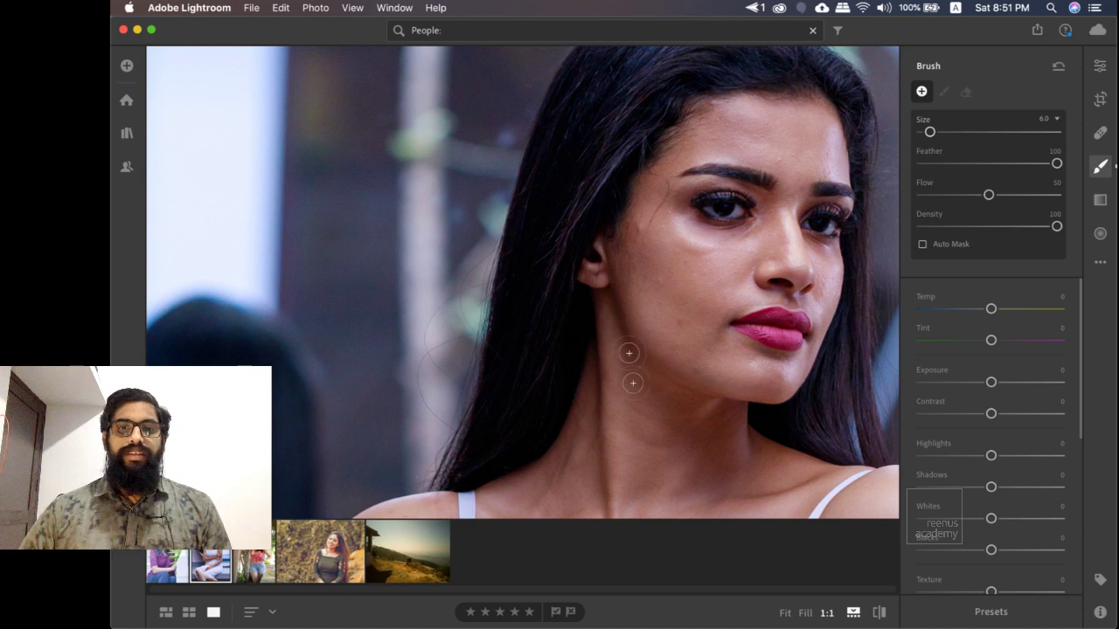
{"action": "left_click_drag", "start_coordinate": [624, 351], "coordinate": [681, 407]}
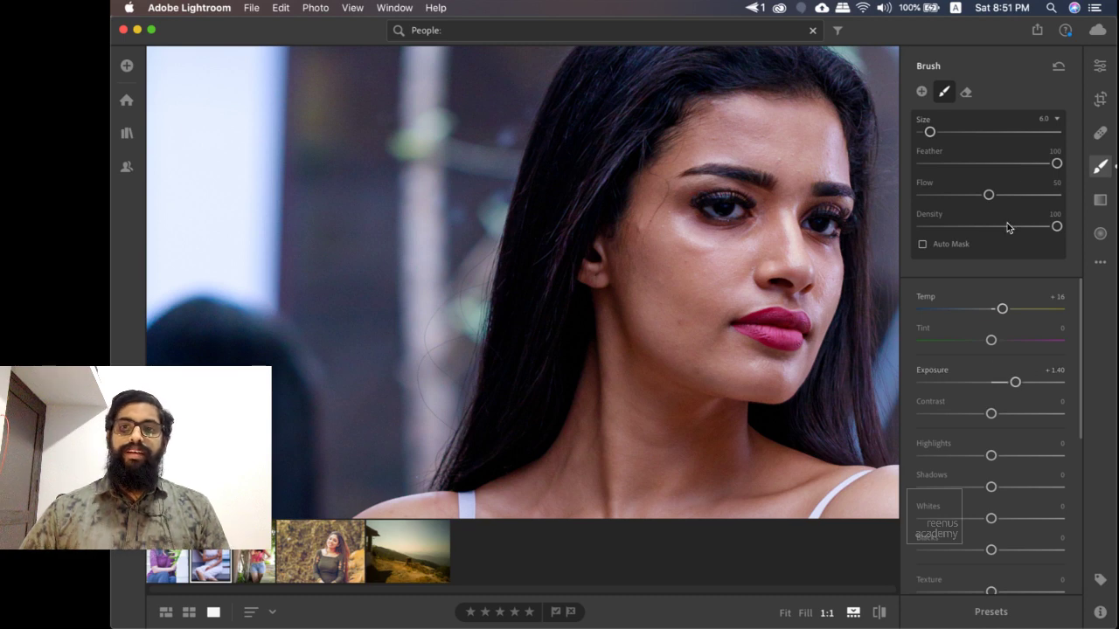
{"action": "left_click_drag", "start_coordinate": [1080, 304], "coordinate": [1057, 465]}
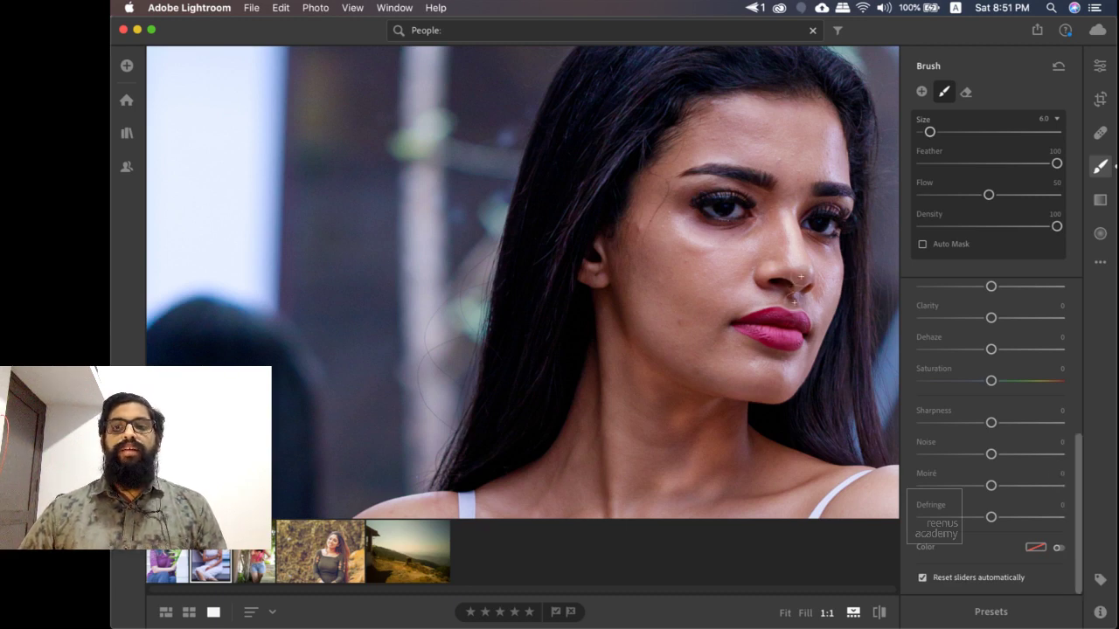
{"action": "left_click_drag", "start_coordinate": [1078, 504], "coordinate": [1087, 326]}
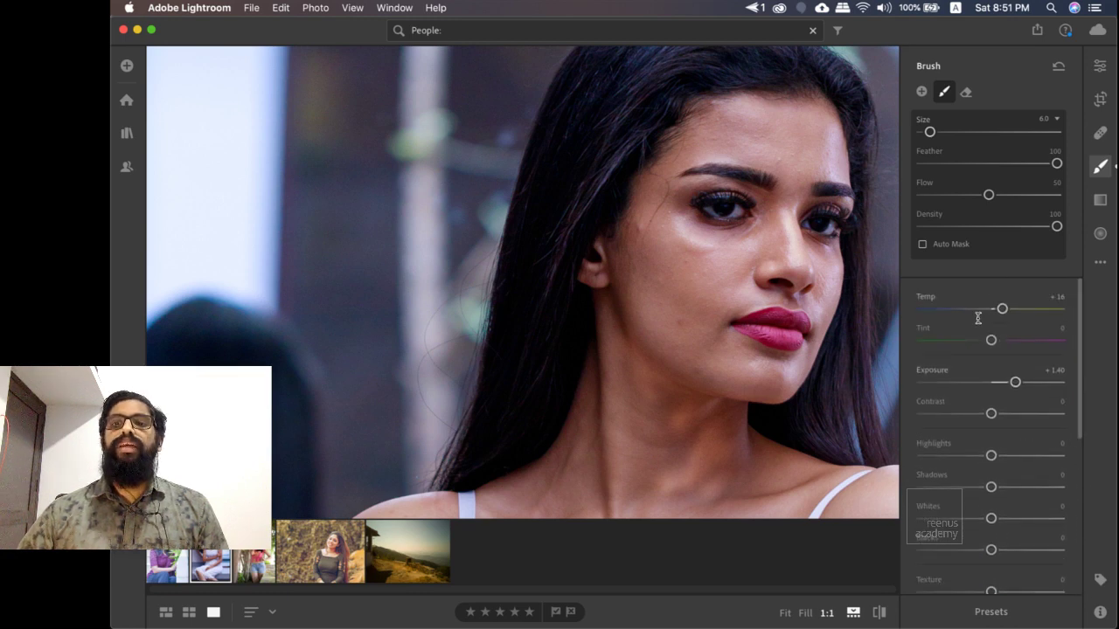
{"action": "left_click", "coordinate": [620, 325]}
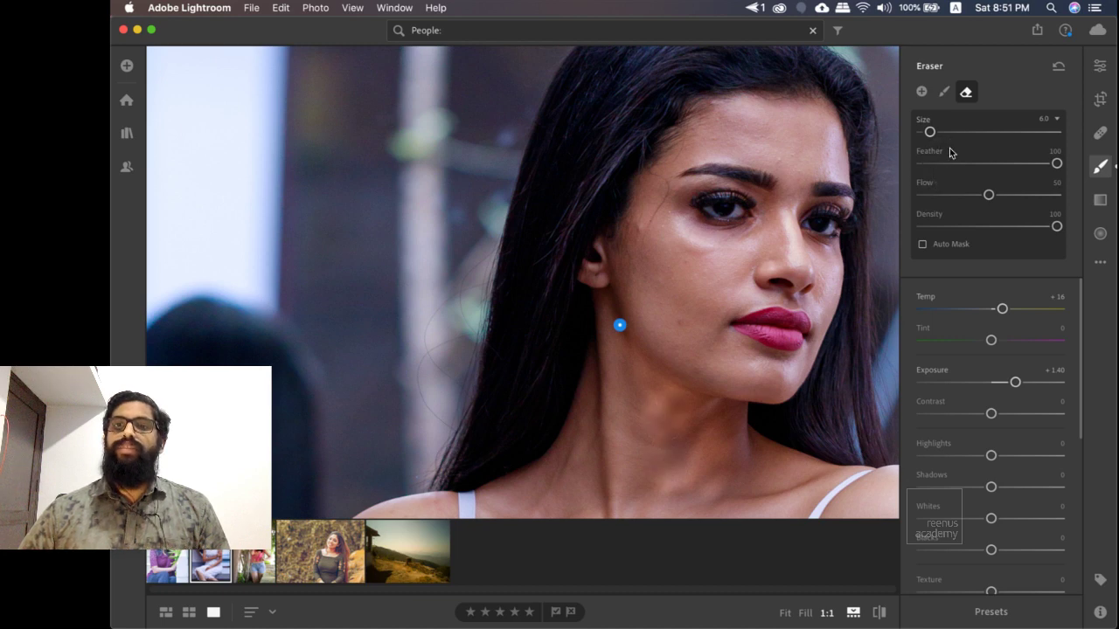
Paint a new brush mask under the eye.
{"action": "left_click", "coordinate": [922, 93]}
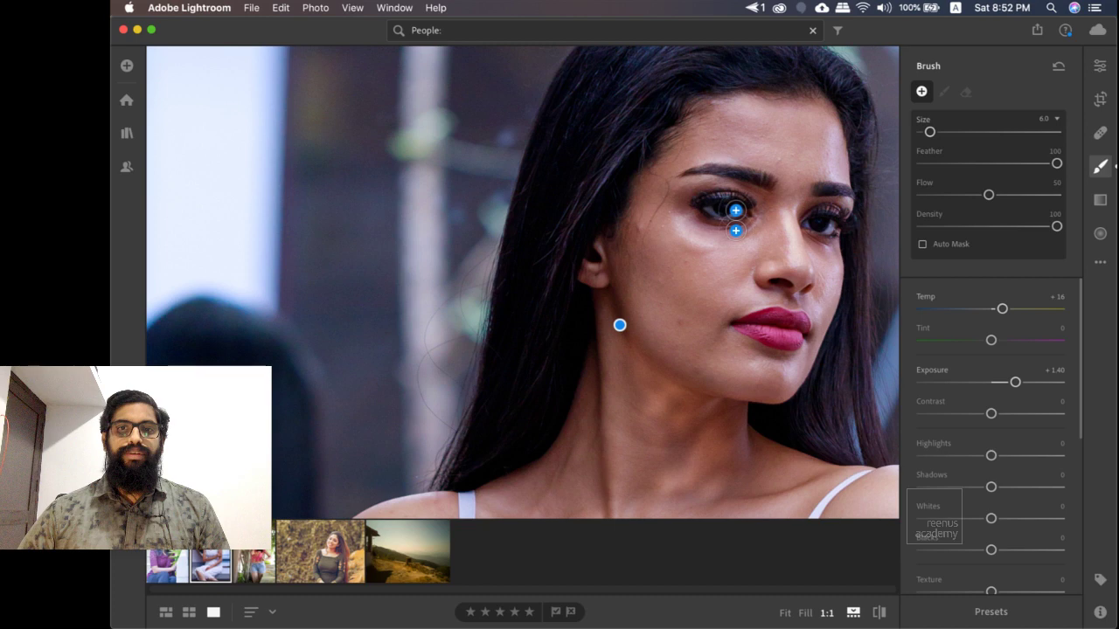
{"action": "left_click_drag", "start_coordinate": [706, 214], "coordinate": [693, 204]}
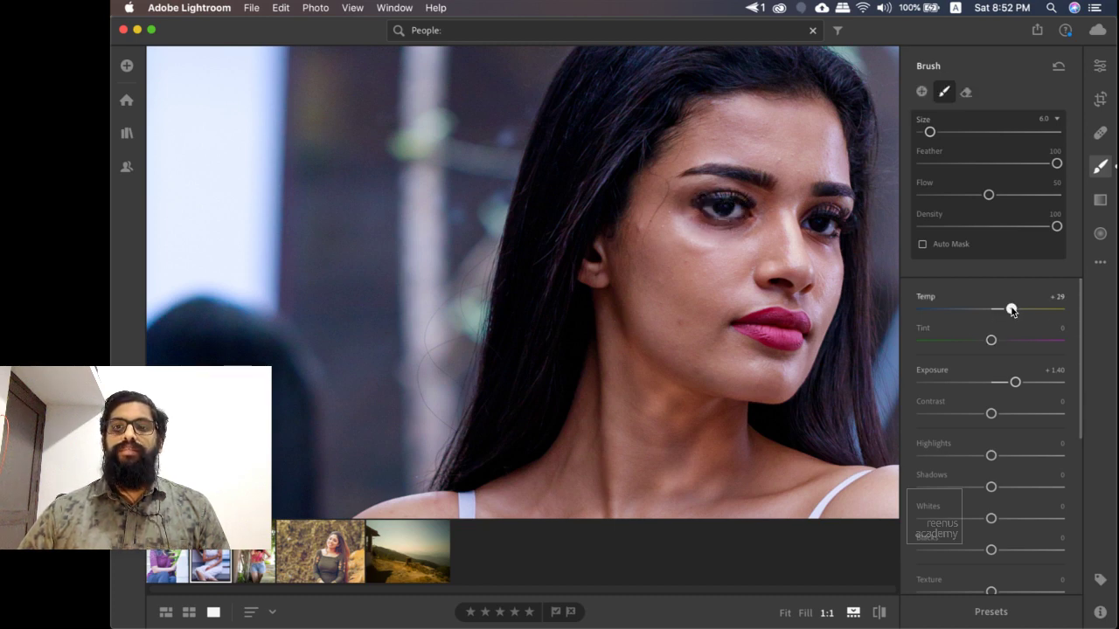
{"action": "left_click_drag", "start_coordinate": [1011, 310], "coordinate": [1009, 310]}
Turn off 'Reset sliders automatically' for new masks.
{"action": "scroll", "coordinate": [1075, 349], "scroll_direction": "down", "scroll_amount": 2}
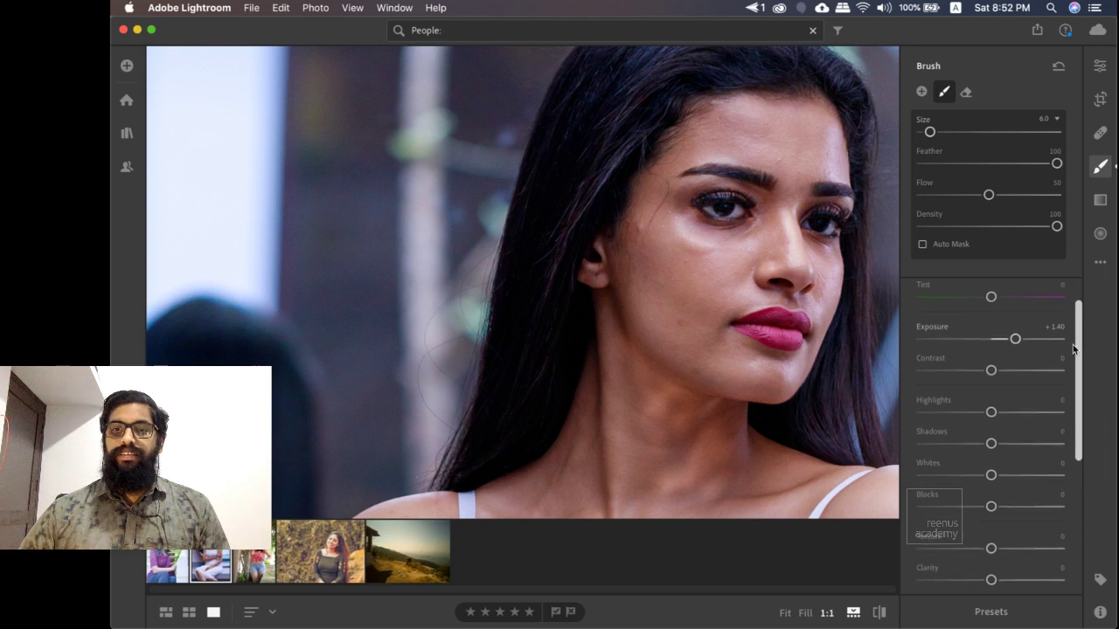
{"action": "scroll", "coordinate": [1058, 387], "scroll_direction": "down", "scroll_amount": 3}
{"action": "scroll", "coordinate": [1055, 424], "scroll_direction": "down", "scroll_amount": 3}
{"action": "scroll", "coordinate": [1035, 477], "scroll_direction": "down", "scroll_amount": 2}
{"action": "scroll", "coordinate": [1035, 477], "scroll_direction": "down", "scroll_amount": 1}
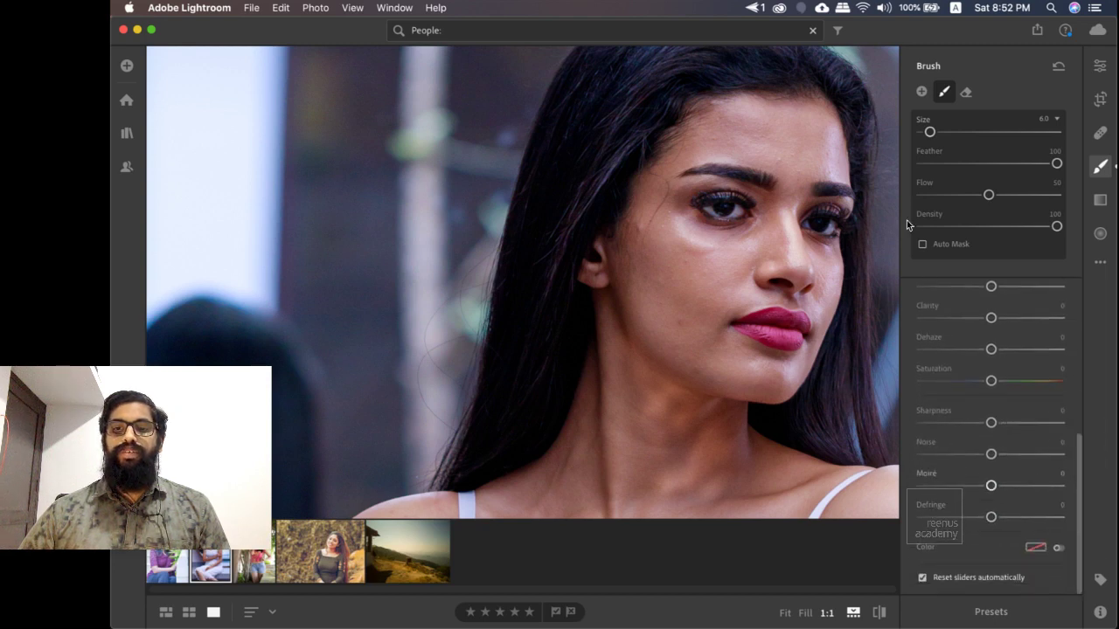
{"action": "left_click", "coordinate": [927, 578]}
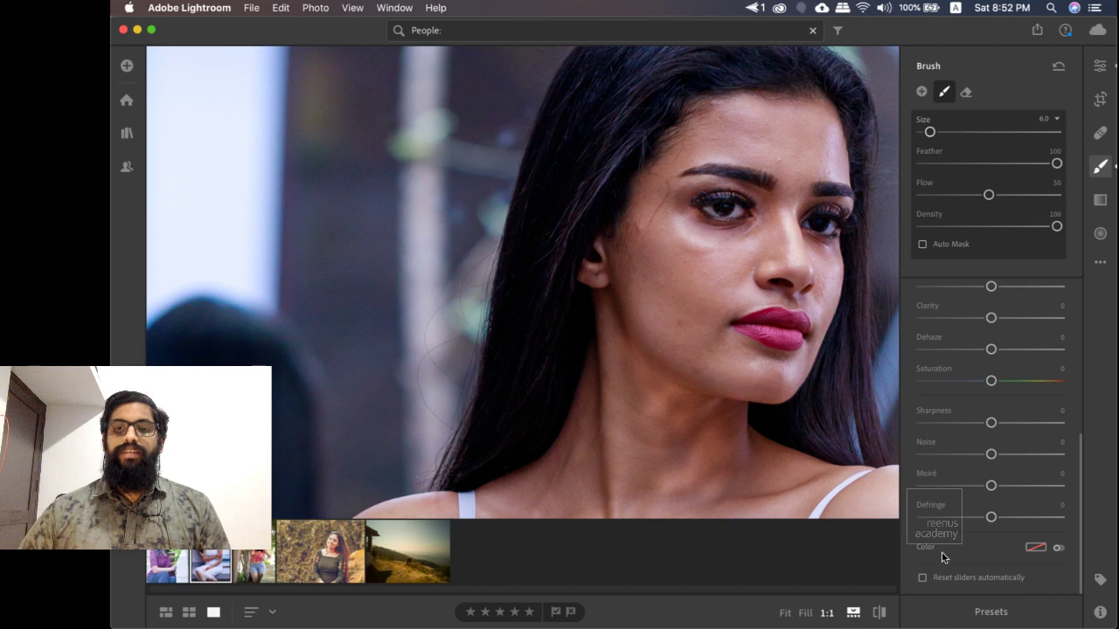
Reset the brush's Temp and Exposure sliders to 0.
{"action": "left_click_drag", "start_coordinate": [1079, 480], "coordinate": [1084, 332]}
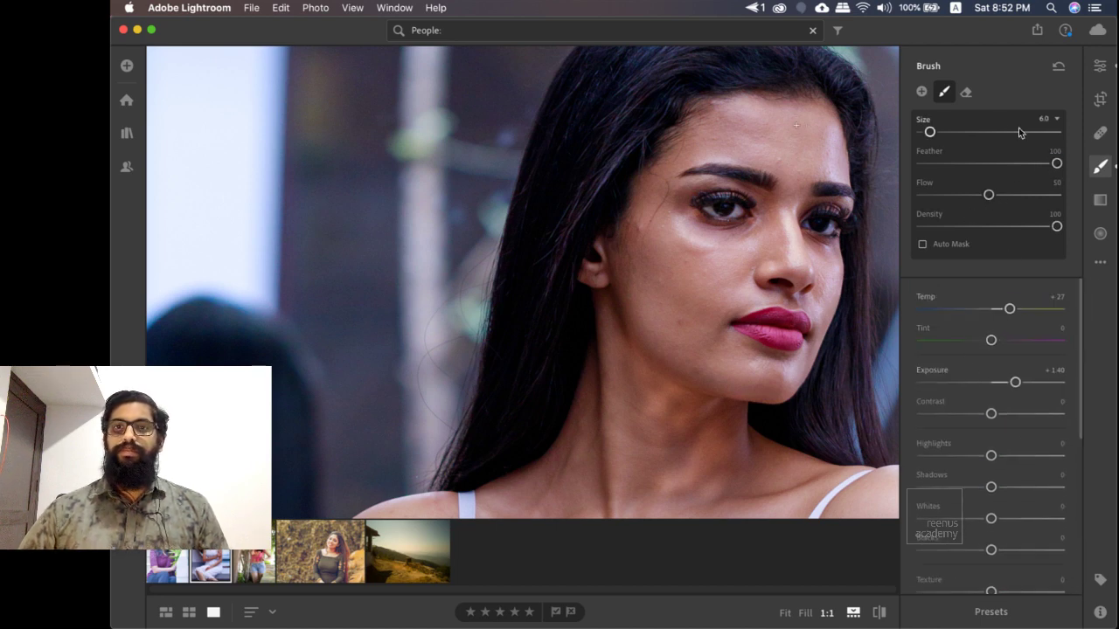
{"action": "left_click", "coordinate": [1058, 73]}
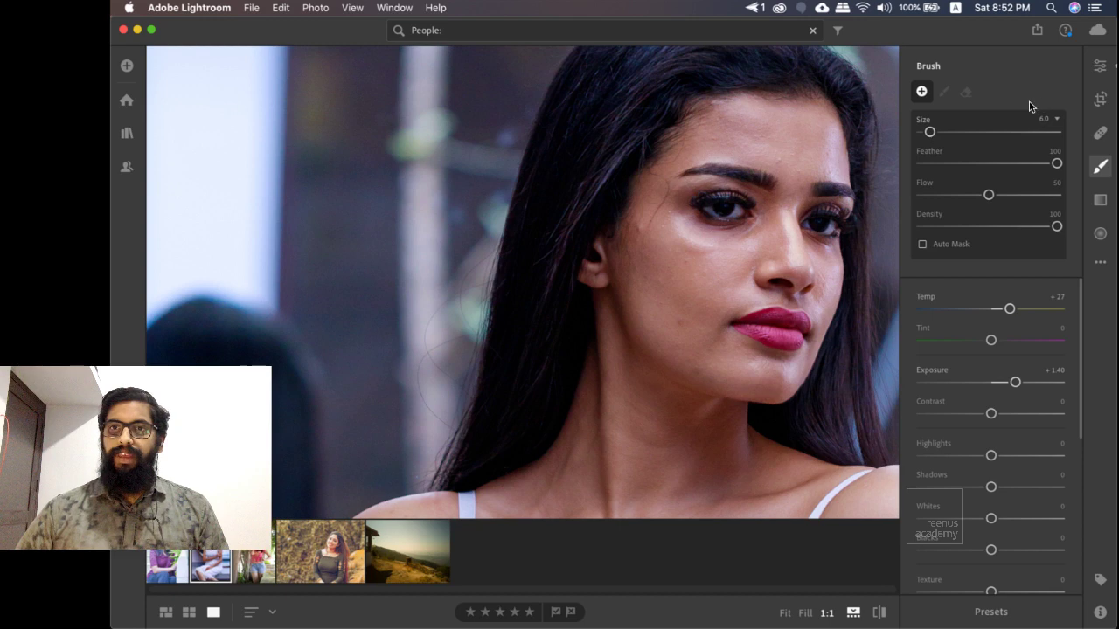
{"action": "double_click", "coordinate": [925, 300]}
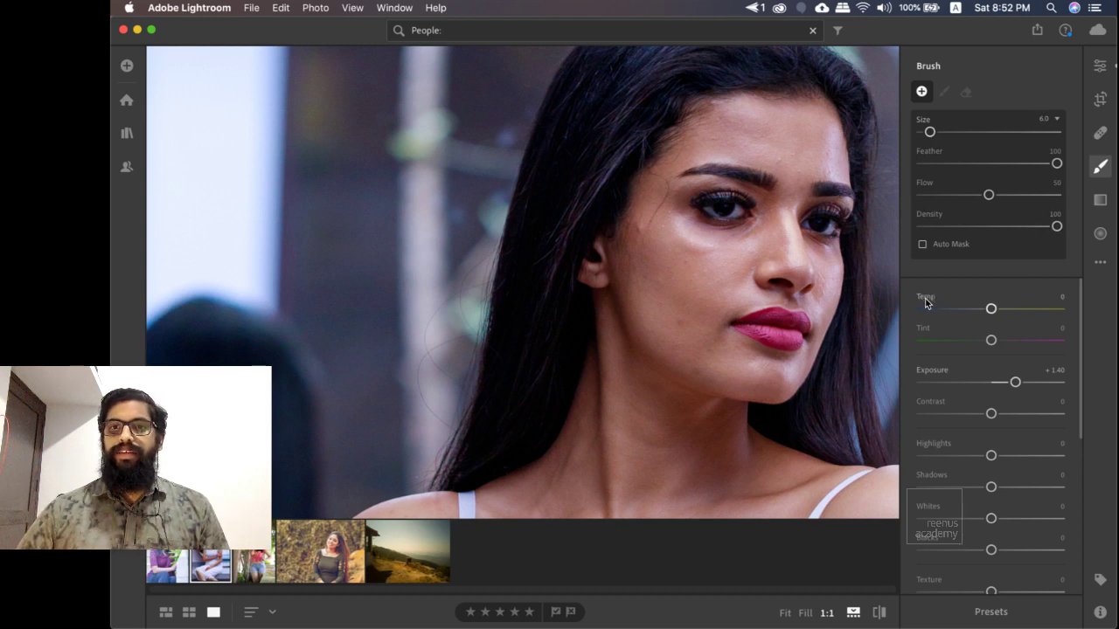
{"action": "double_click", "coordinate": [926, 372]}
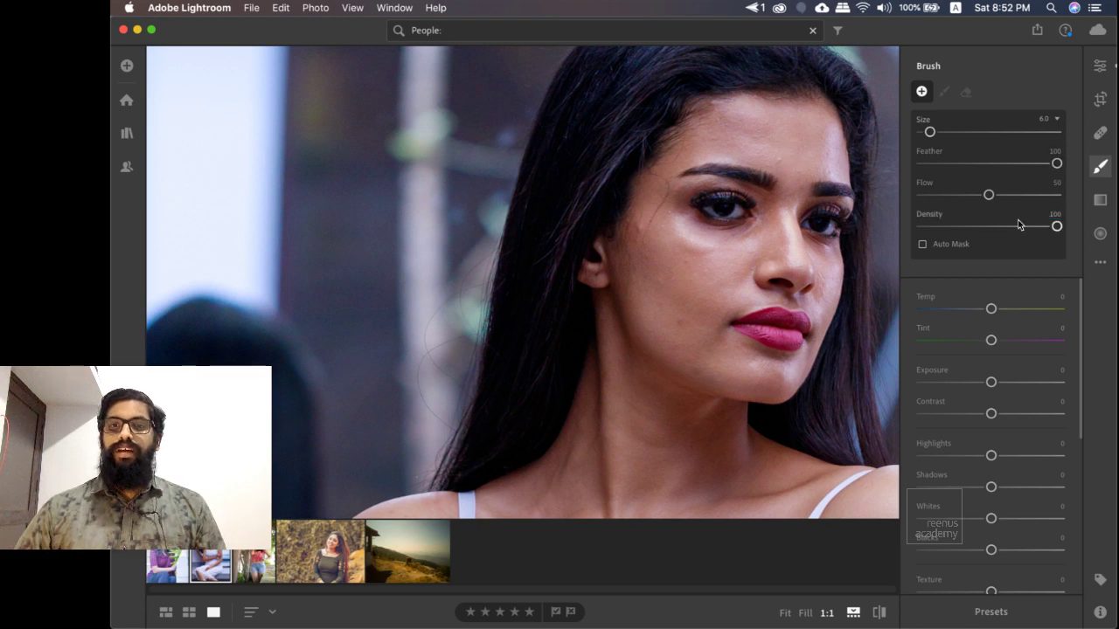
Show the pink-top portrait among the leaves with the histogram, fitted to the view.
{"action": "left_click", "coordinate": [259, 557]}
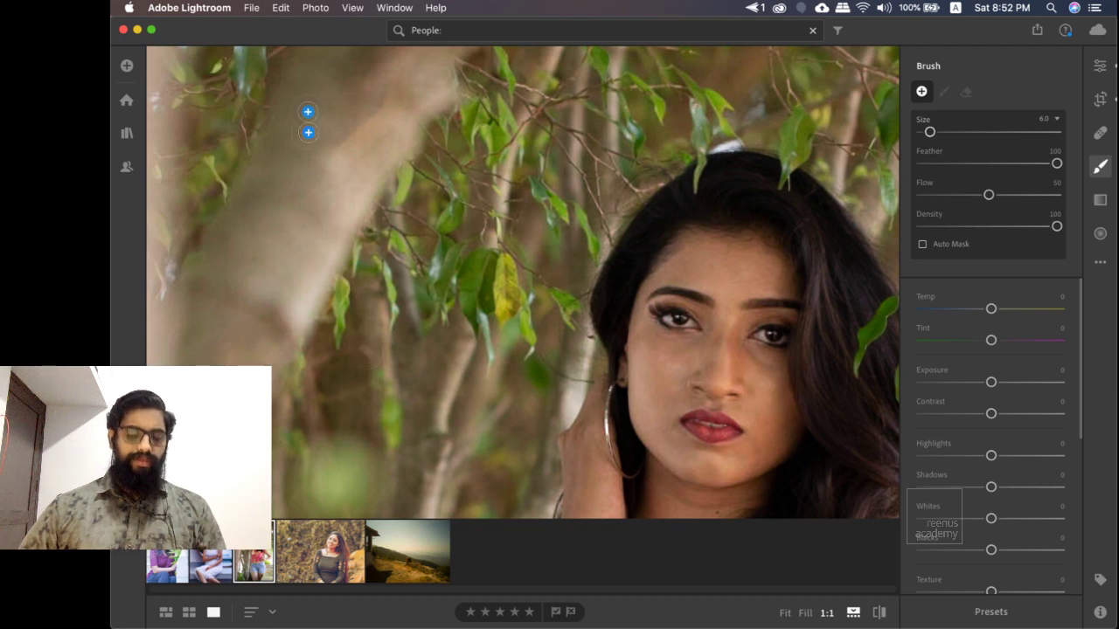
{"action": "key", "text": "super+0"}
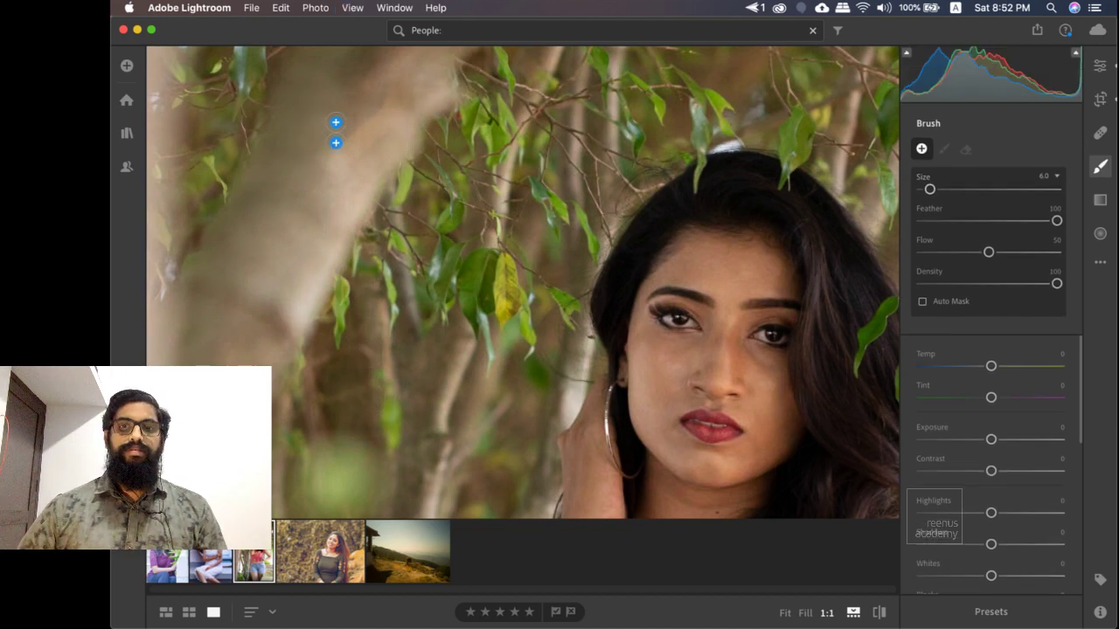
{"action": "key", "text": "super+minus"}
{"action": "key", "text": "super+minus"}
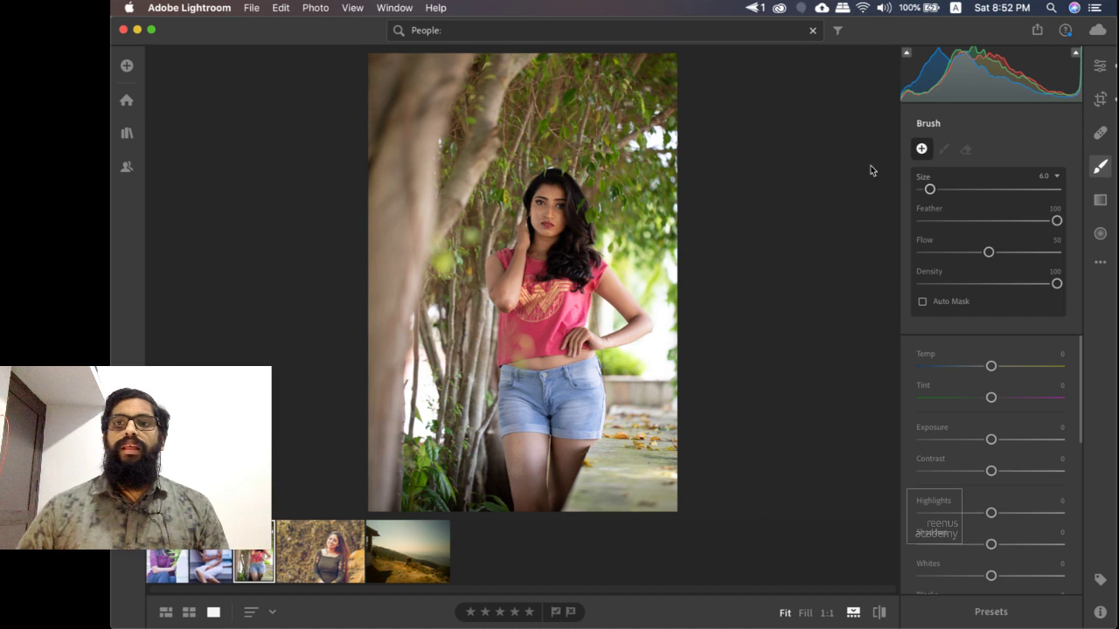
Add a linear gradient across the photo with Temp +38 and Exposure −0.68.
{"action": "left_click", "coordinate": [1100, 199]}
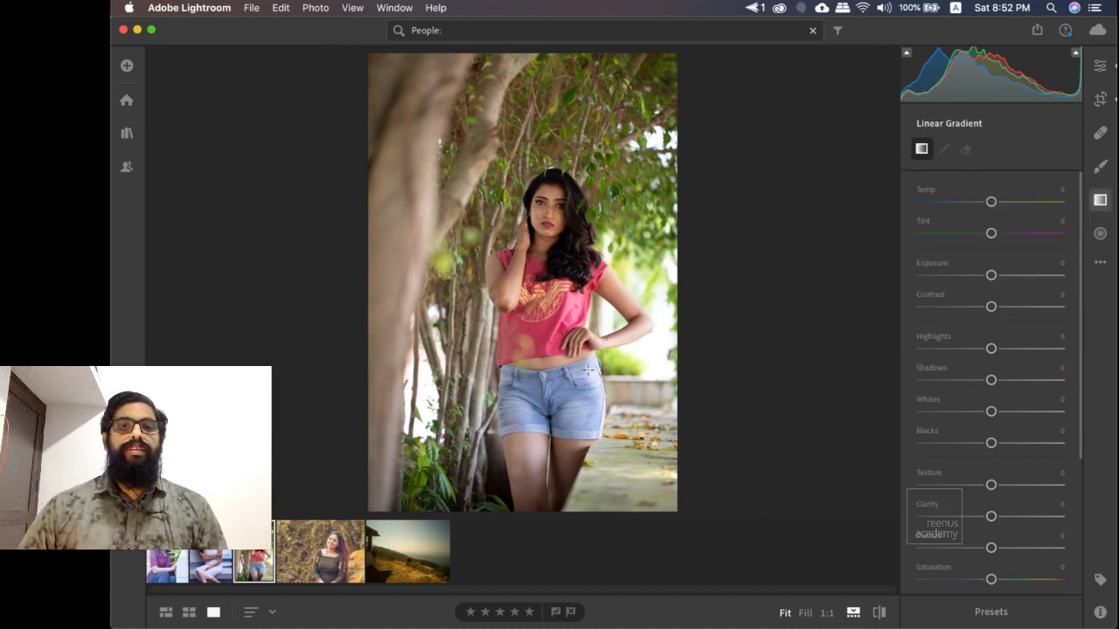
{"action": "left_click_drag", "start_coordinate": [605, 344], "coordinate": [537, 278]}
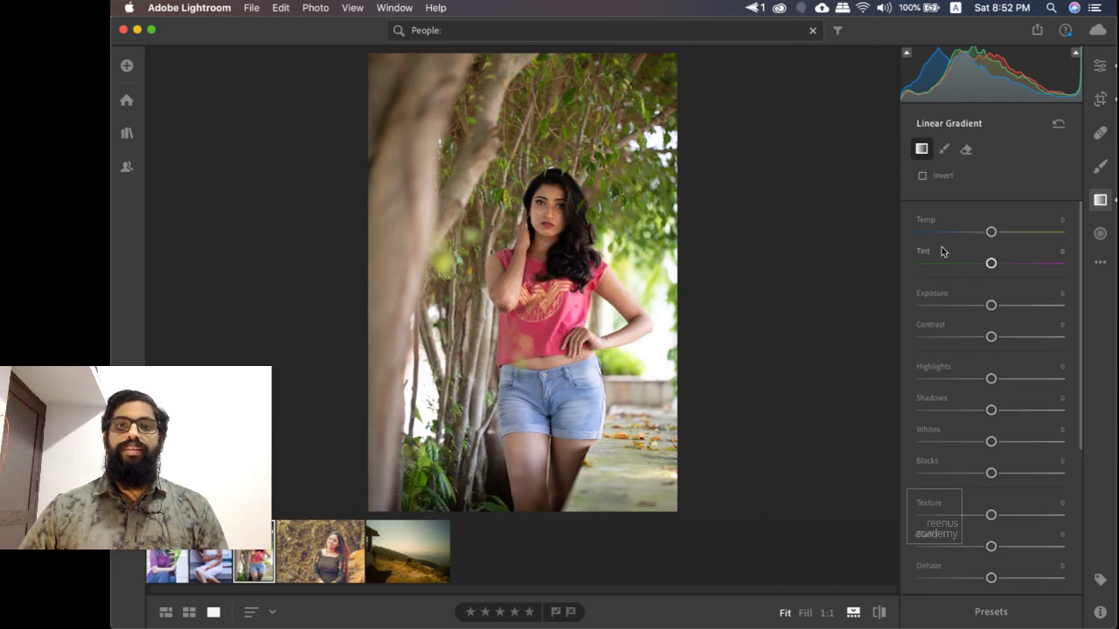
{"action": "left_click_drag", "start_coordinate": [1014, 232], "coordinate": [1012, 239]}
{"action": "mouse_move", "coordinate": [1009, 308]}
{"action": "left_mouse_down"}
{"action": "mouse_move", "coordinate": [966, 306]}
{"action": "mouse_move", "coordinate": [979, 305]}
{"action": "left_mouse_up"}
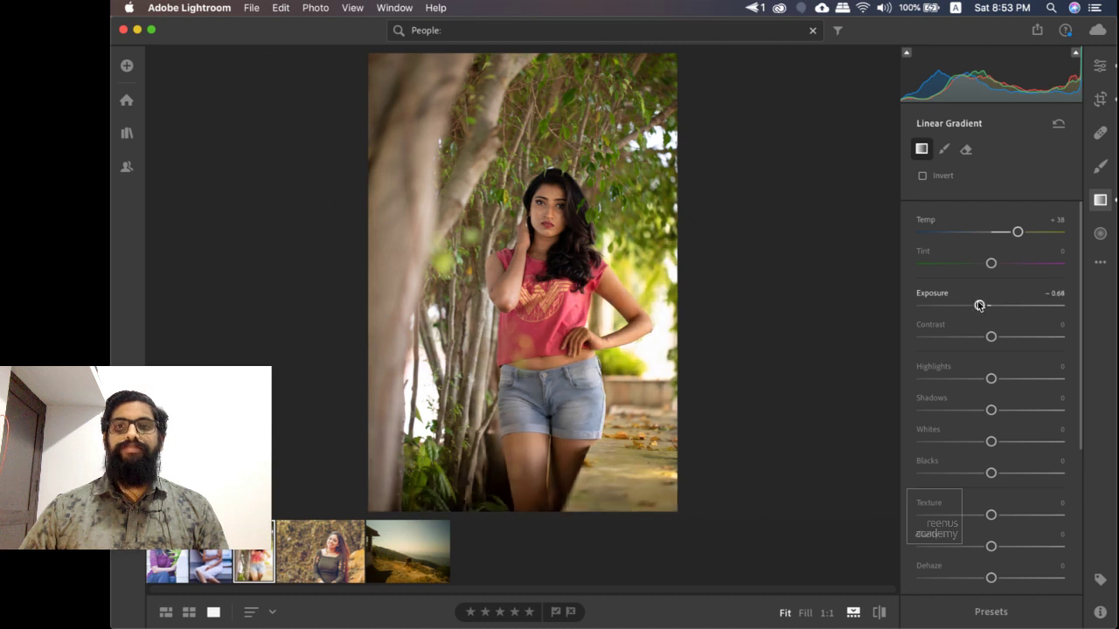
{"action": "left_click", "coordinate": [944, 148]}
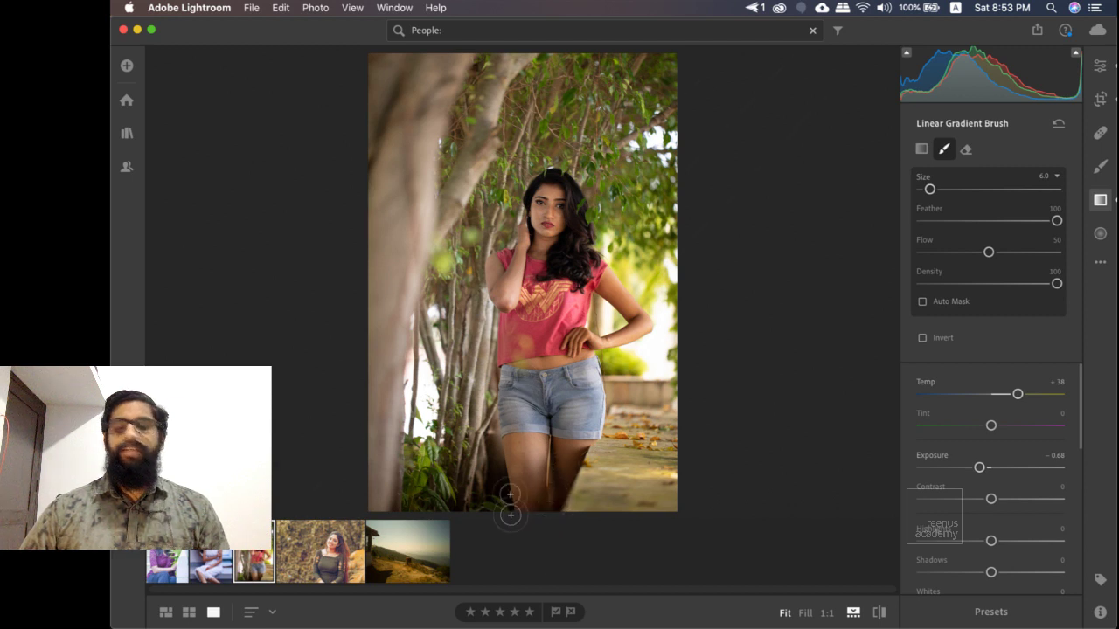
{"action": "left_click", "coordinate": [966, 149]}
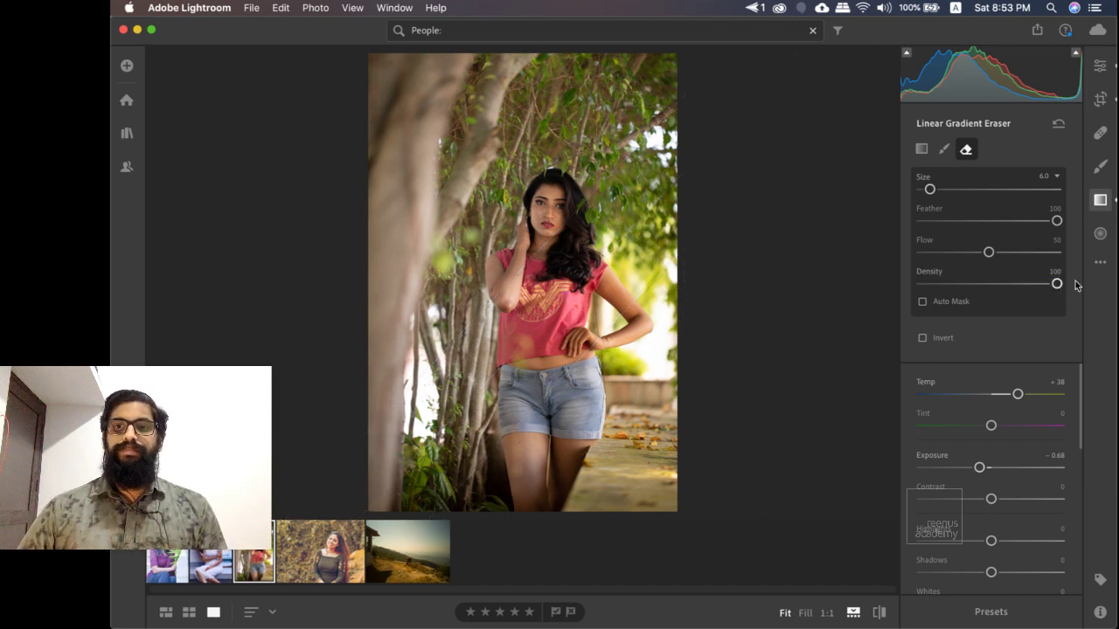
Try an inverted radial gradient around the face, then delete it.
{"action": "left_click", "coordinate": [1101, 234]}
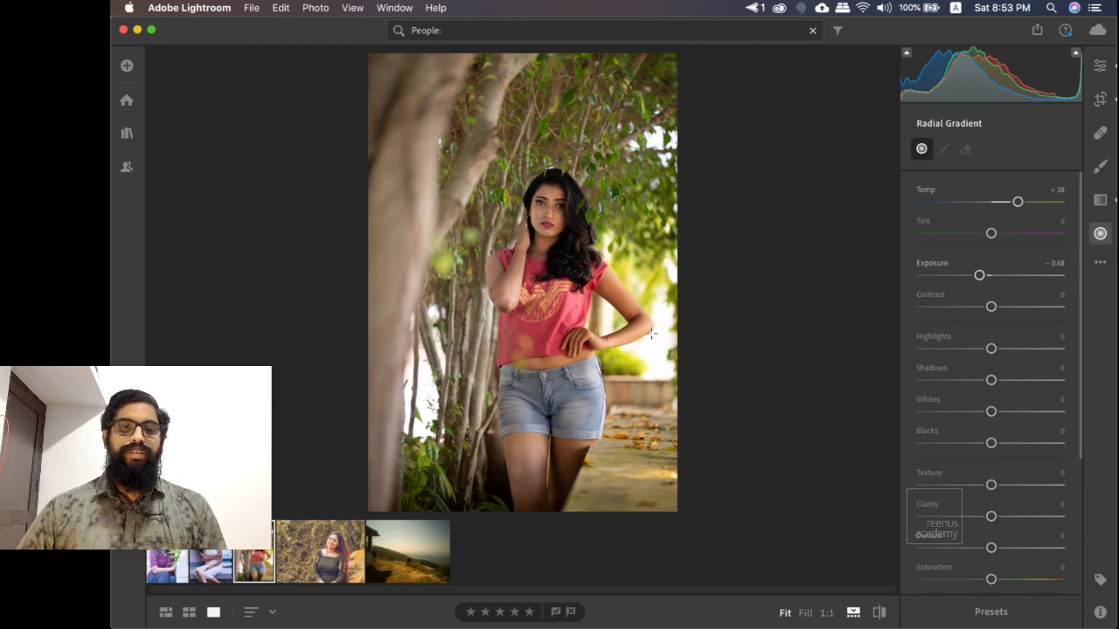
{"action": "left_click_drag", "start_coordinate": [552, 231], "coordinate": [603, 290]}
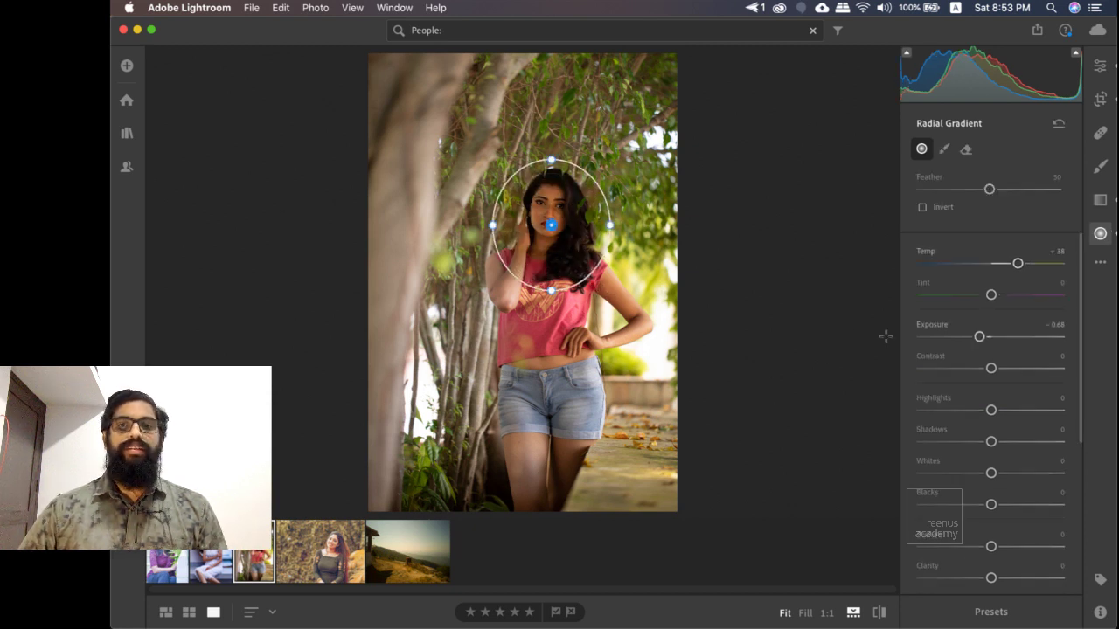
{"action": "left_click", "coordinate": [923, 208]}
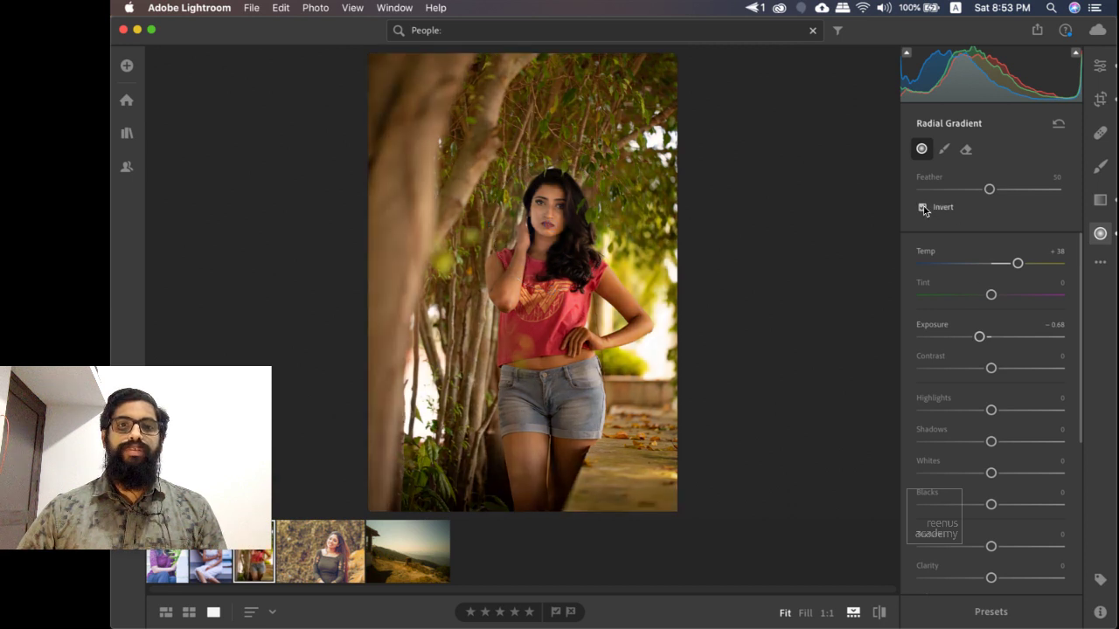
{"action": "left_click", "coordinate": [1100, 200]}
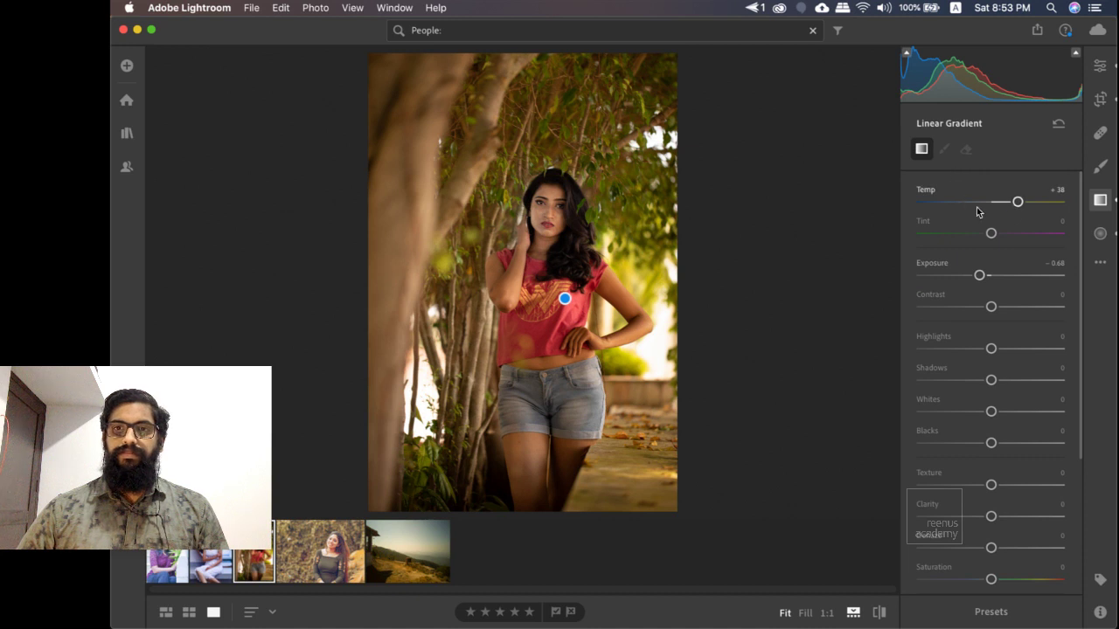
{"action": "left_click", "coordinate": [1100, 234]}
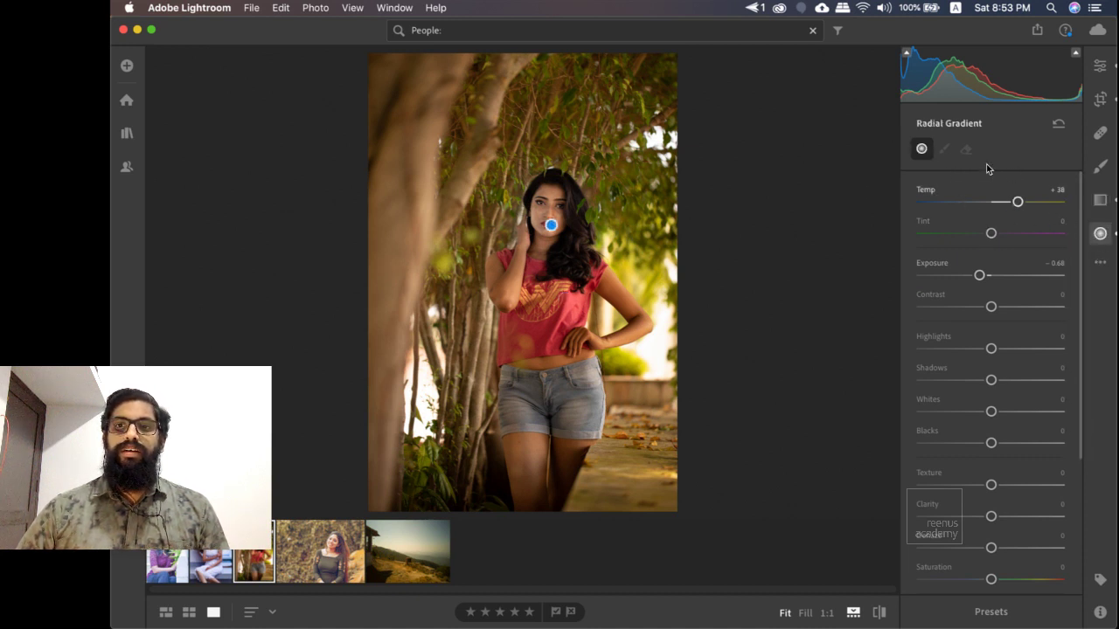
{"action": "left_click", "coordinate": [1056, 127]}
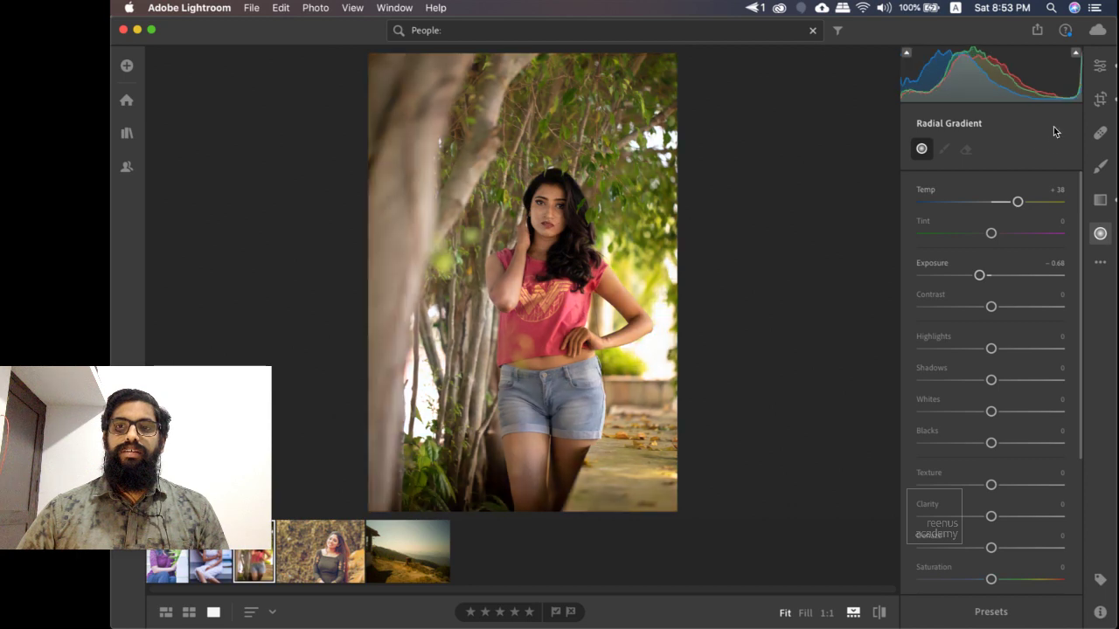
Zoom to 1:1 and pan the view to the woman's face.
{"action": "left_click", "coordinate": [1100, 234]}
{"action": "left_click", "coordinate": [518, 171]}
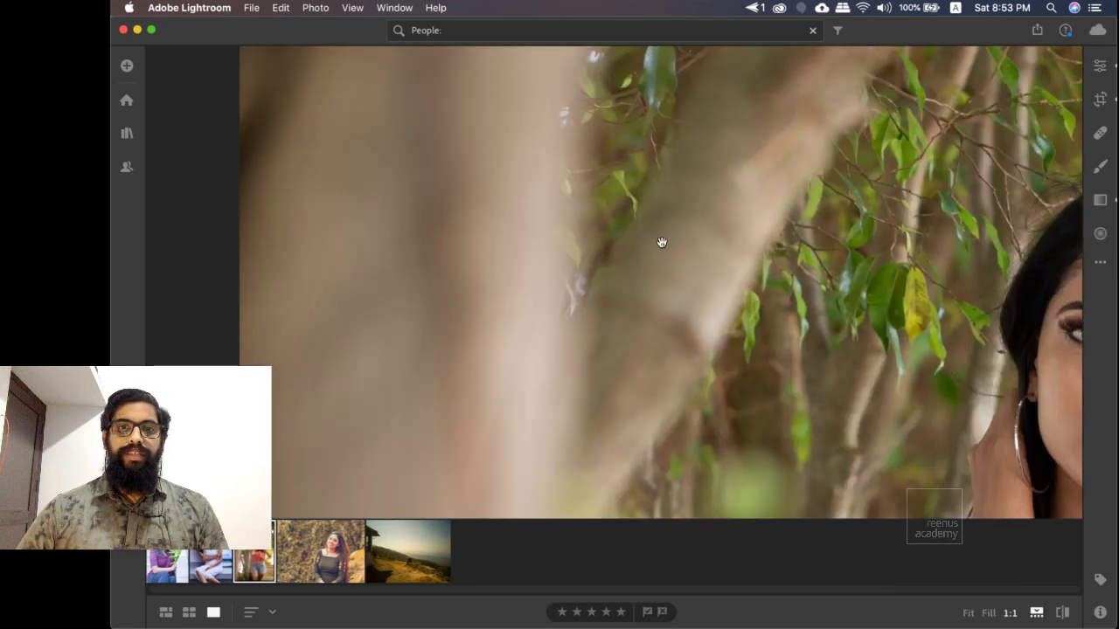
{"action": "left_click_drag", "start_coordinate": [662, 242], "coordinate": [420, 190]}
{"action": "scroll", "coordinate": [600, 273], "scroll_direction": "right", "scroll_amount": 5}
{"action": "scroll", "coordinate": [600, 272], "scroll_direction": "down", "scroll_amount": 2}
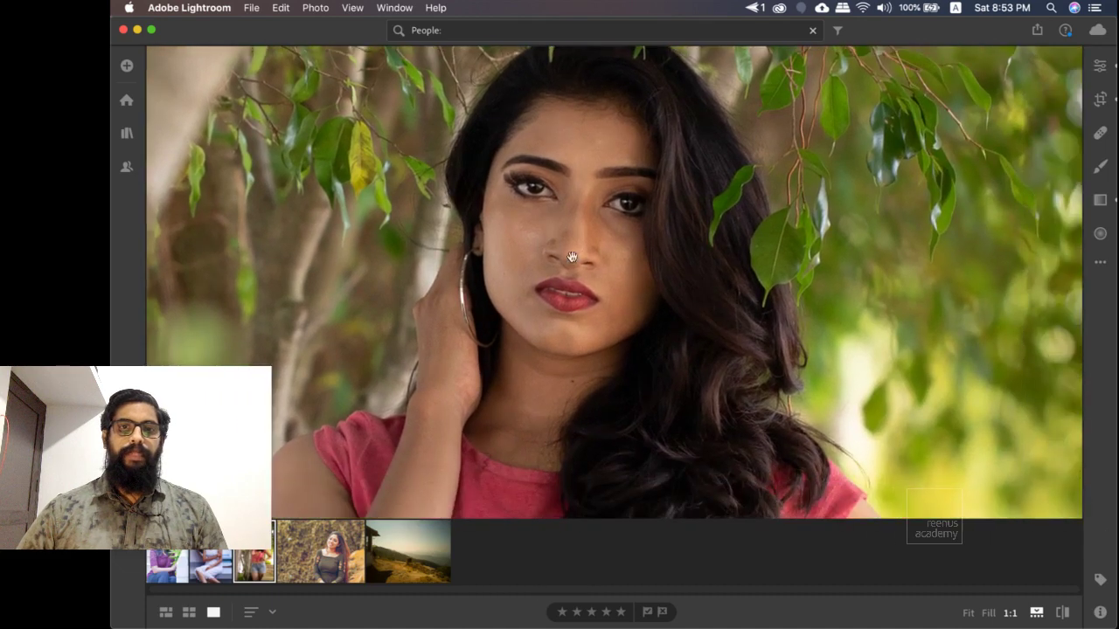
Draw a non-inverted radial gradient over the face and return to Fit view.
{"action": "left_click", "coordinate": [1100, 233]}
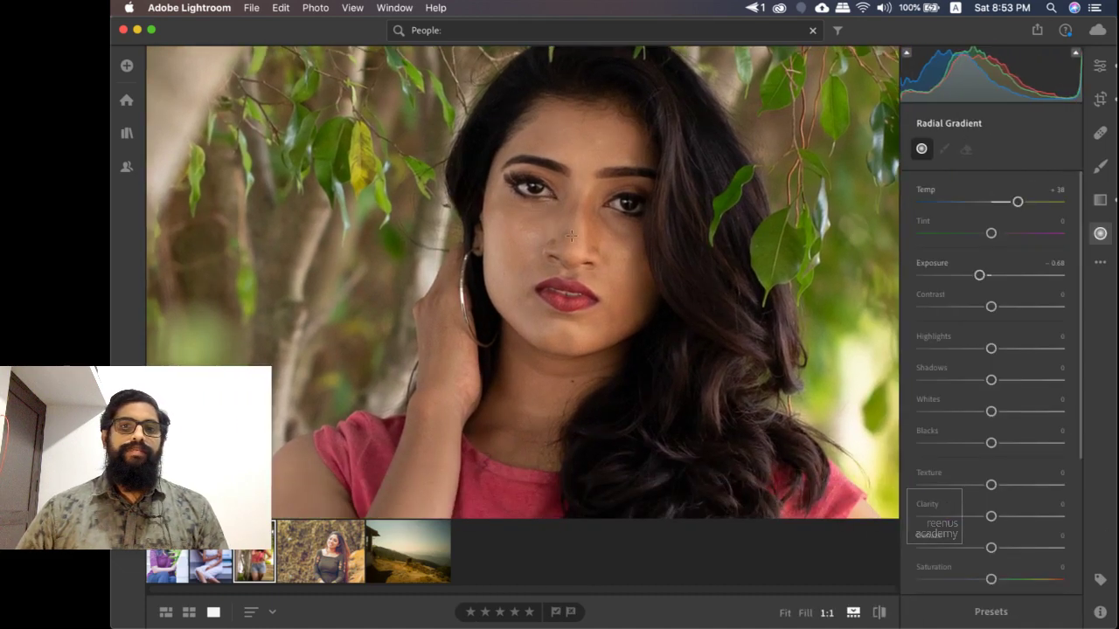
{"action": "left_click_drag", "start_coordinate": [551, 235], "coordinate": [666, 374]}
{"action": "mouse_move", "coordinate": [667, 170]}
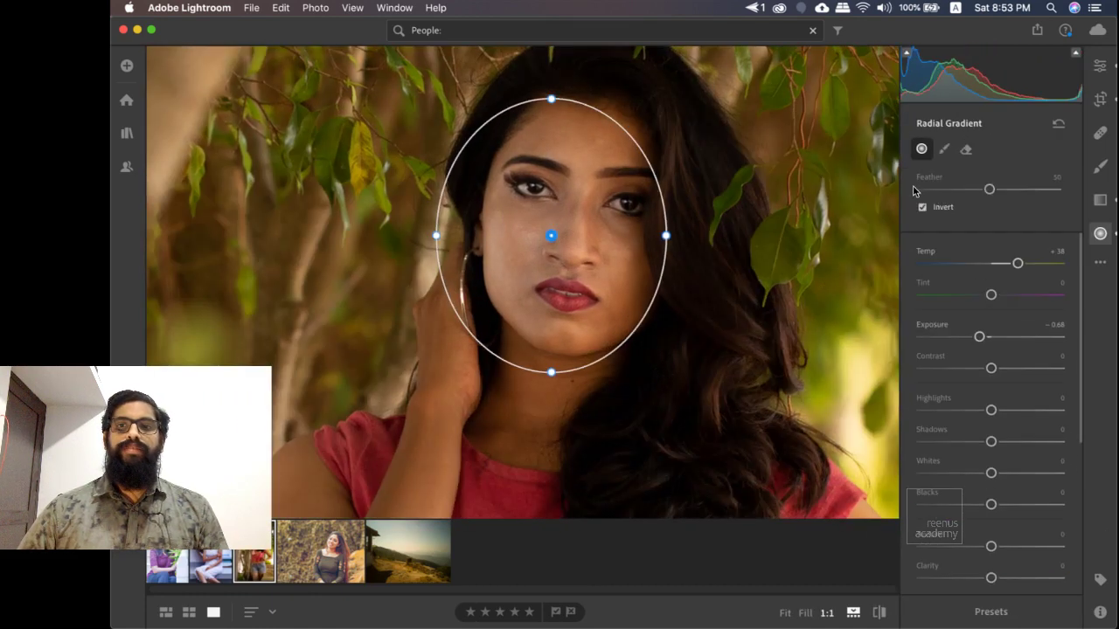
{"action": "left_click", "coordinate": [922, 207]}
{"action": "left_click", "coordinate": [922, 207]}
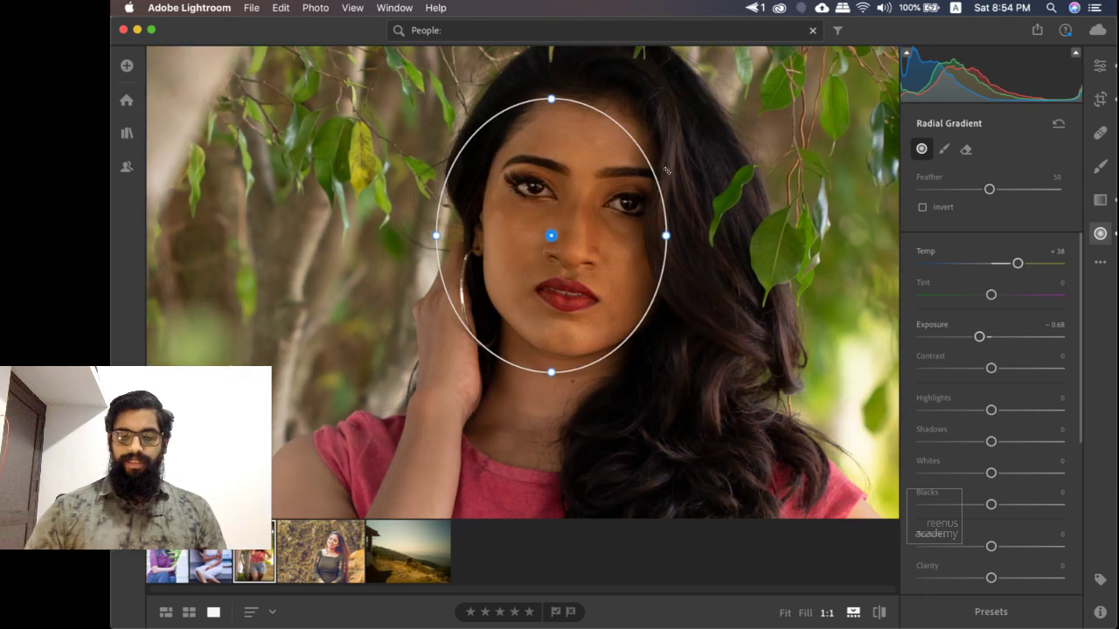
{"action": "key", "text": "z"}
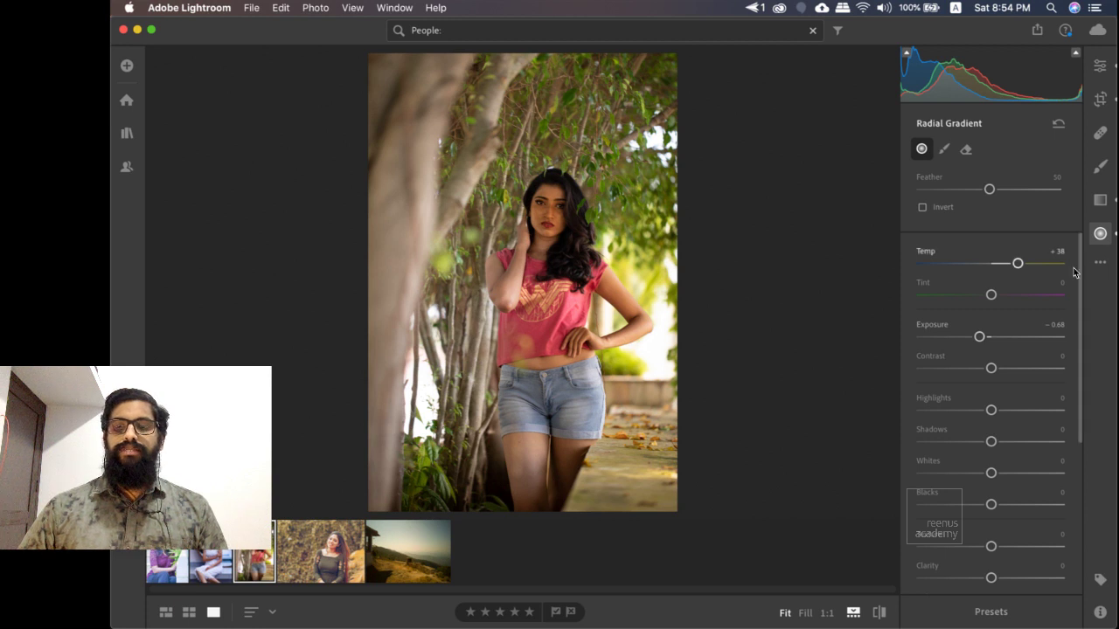
Copy the edit settings from the dark-dress portrait.
{"action": "left_click", "coordinate": [1100, 262]}
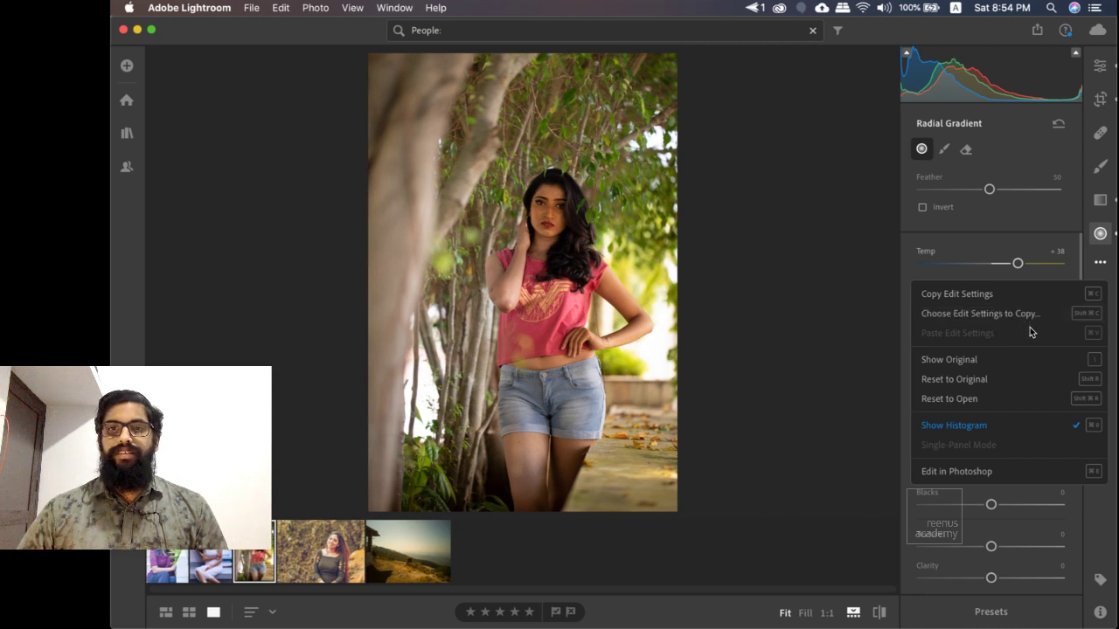
{"action": "key", "text": "super+c"}
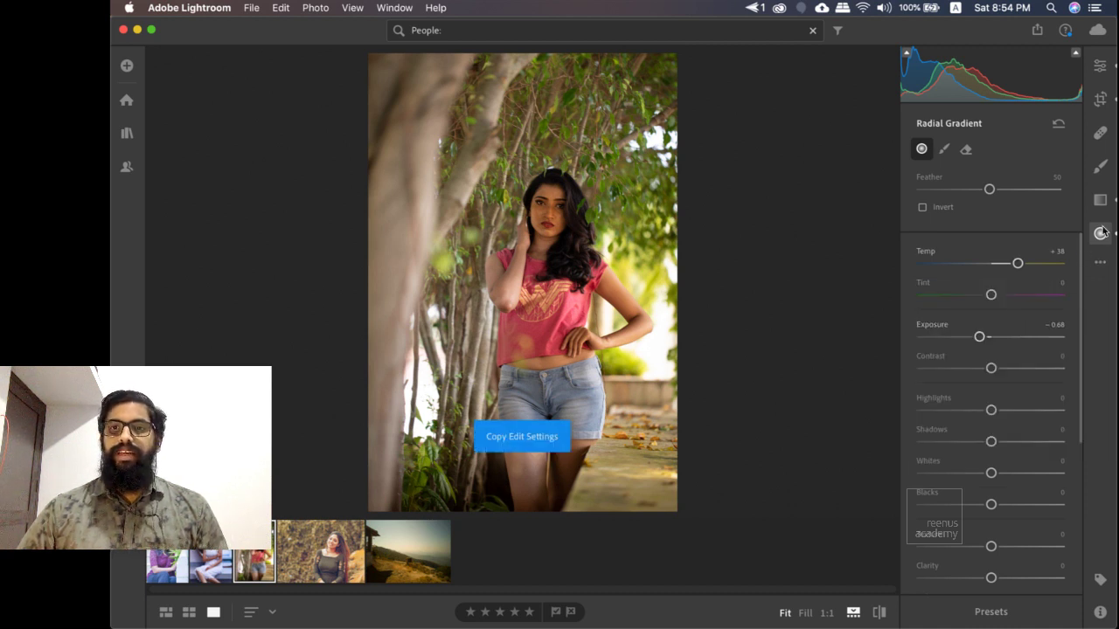
{"action": "left_click", "coordinate": [1099, 258]}
{"action": "key", "text": "Escape"}
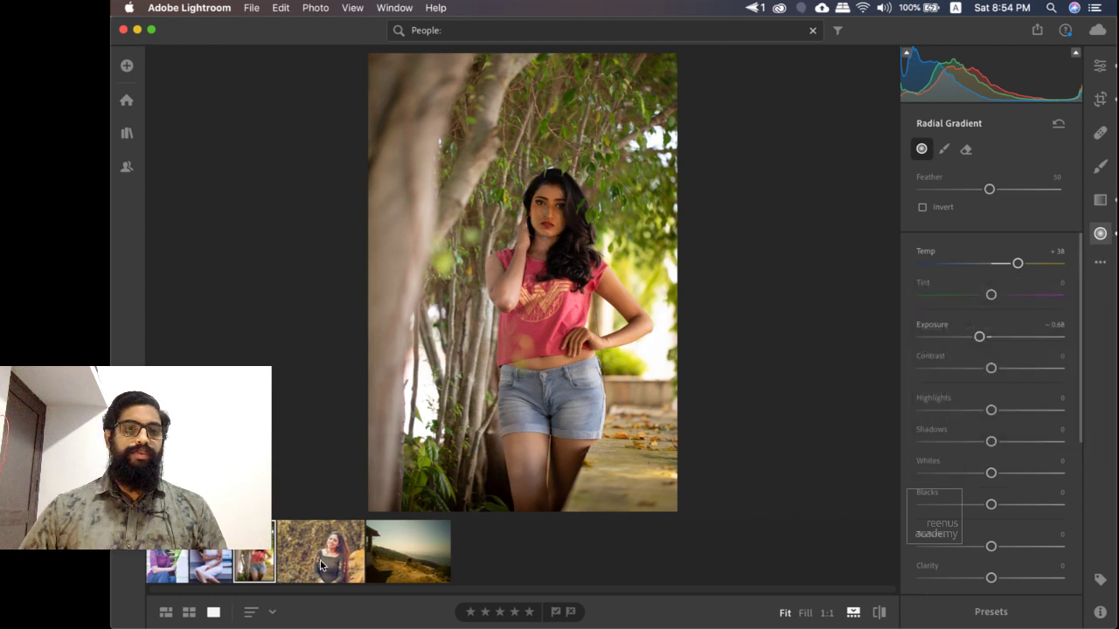
{"action": "left_click", "coordinate": [320, 552]}
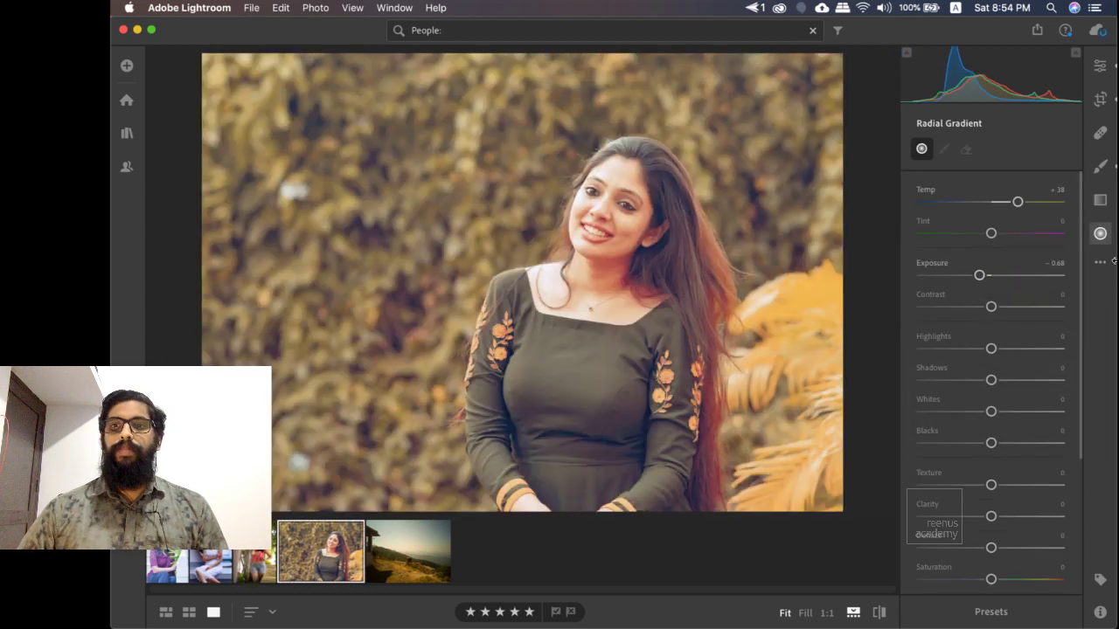
{"action": "left_click", "coordinate": [1100, 262]}
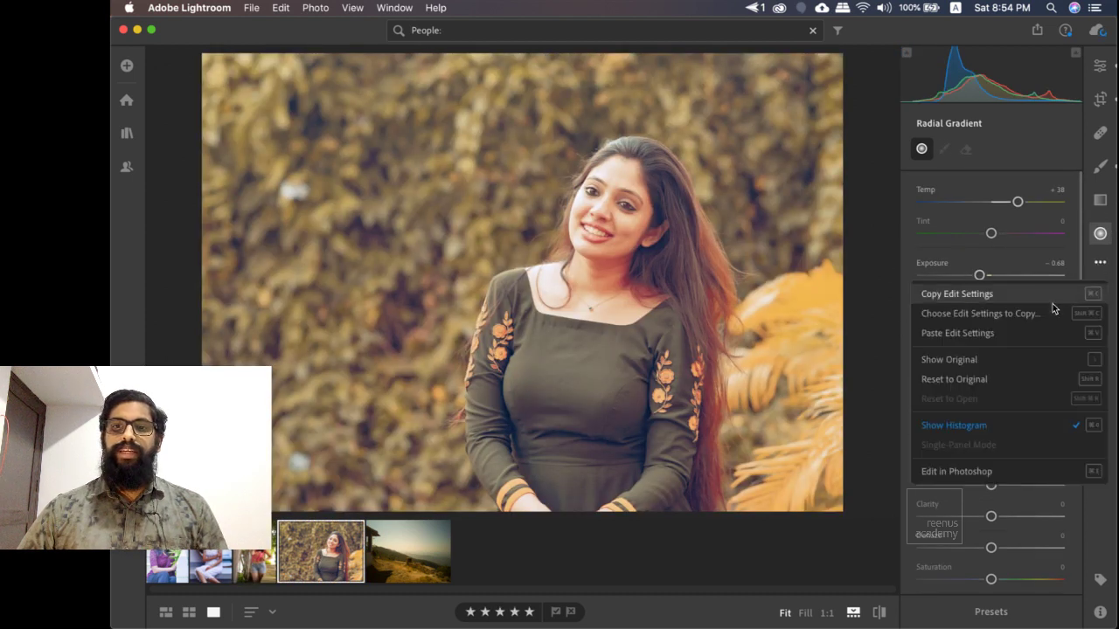
{"action": "left_click", "coordinate": [994, 298]}
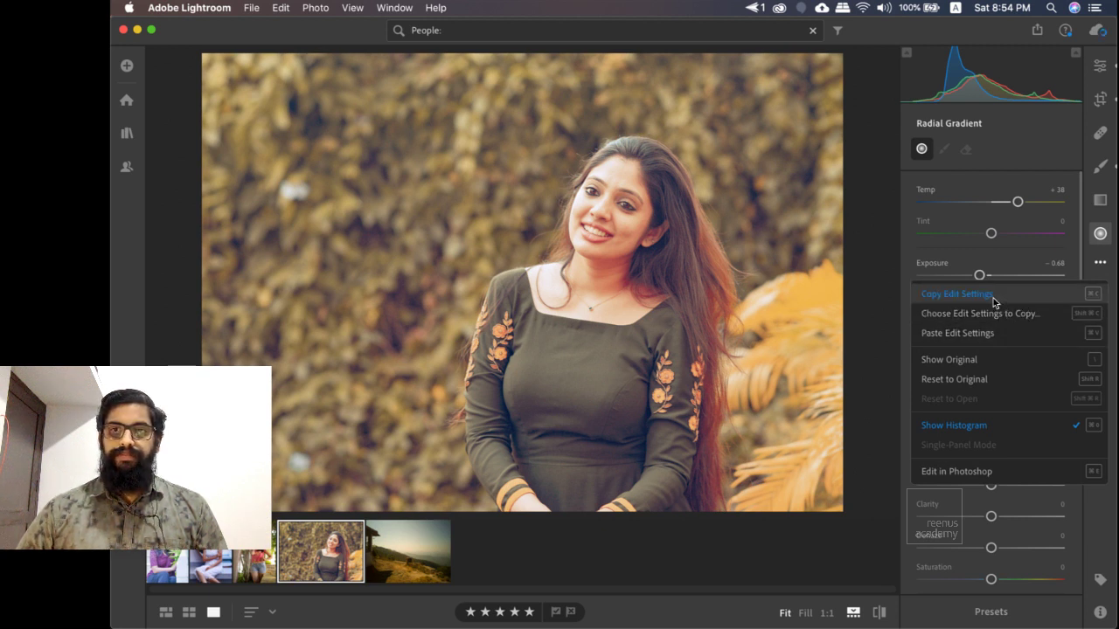
{"action": "left_click", "coordinate": [993, 297]}
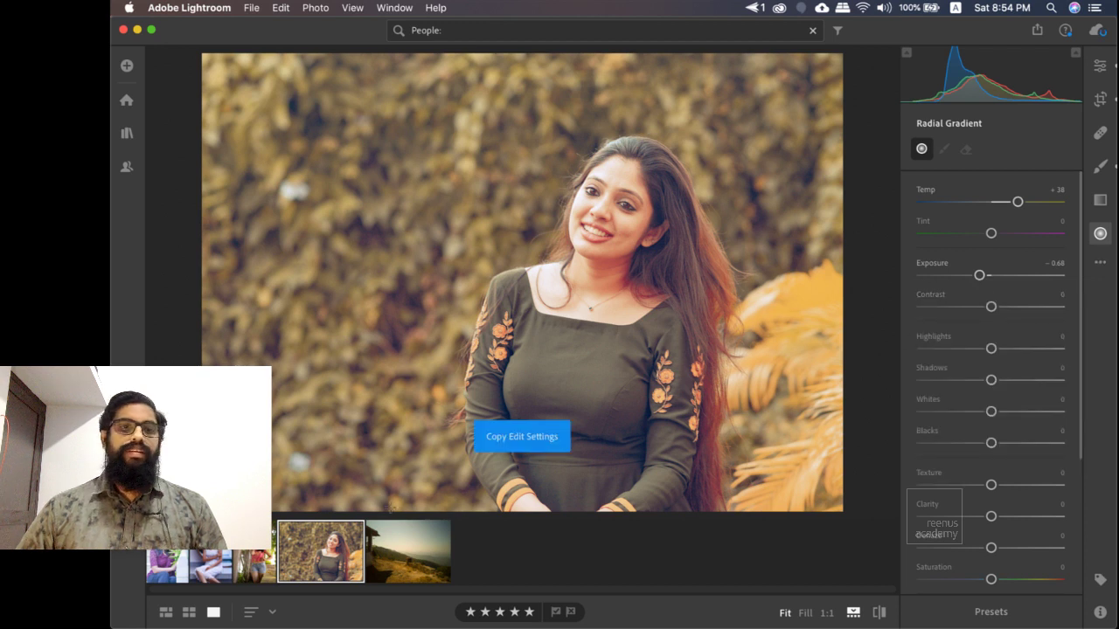
Paste the dark-dress edits onto the pink-top portrait, then return to the dark-dress photo.
{"action": "left_click", "coordinate": [253, 560]}
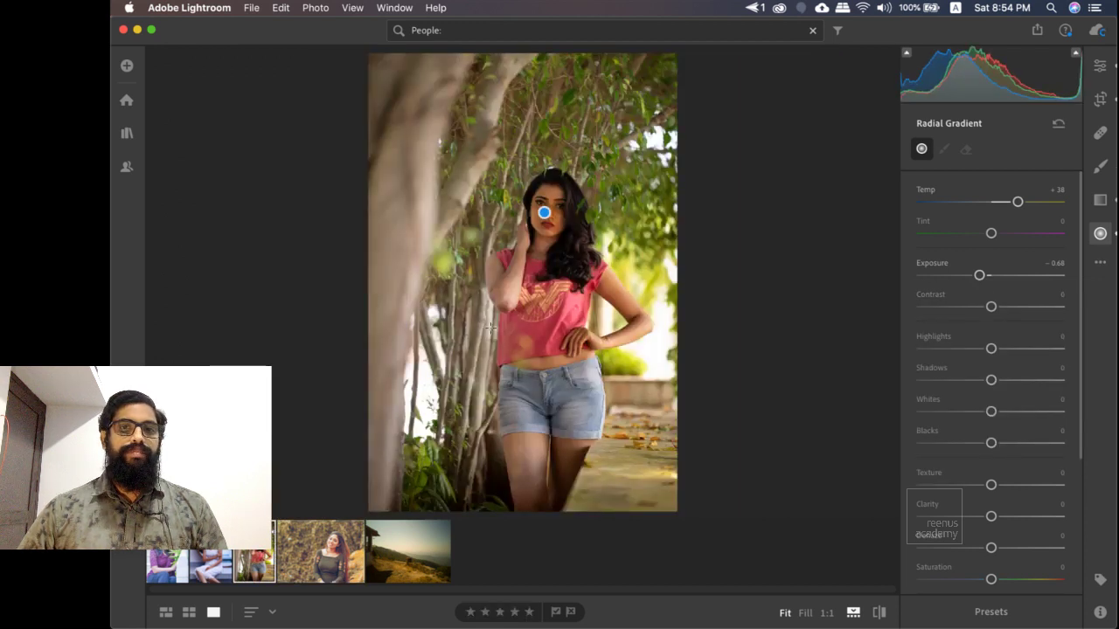
{"action": "left_click", "coordinate": [1100, 263]}
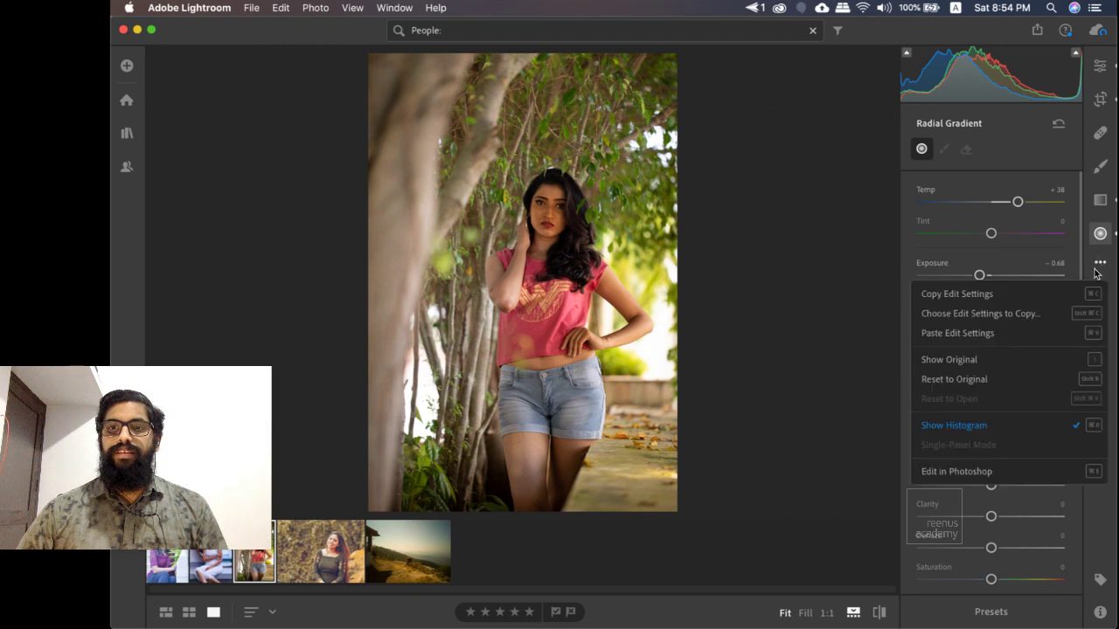
{"action": "left_click", "coordinate": [984, 331]}
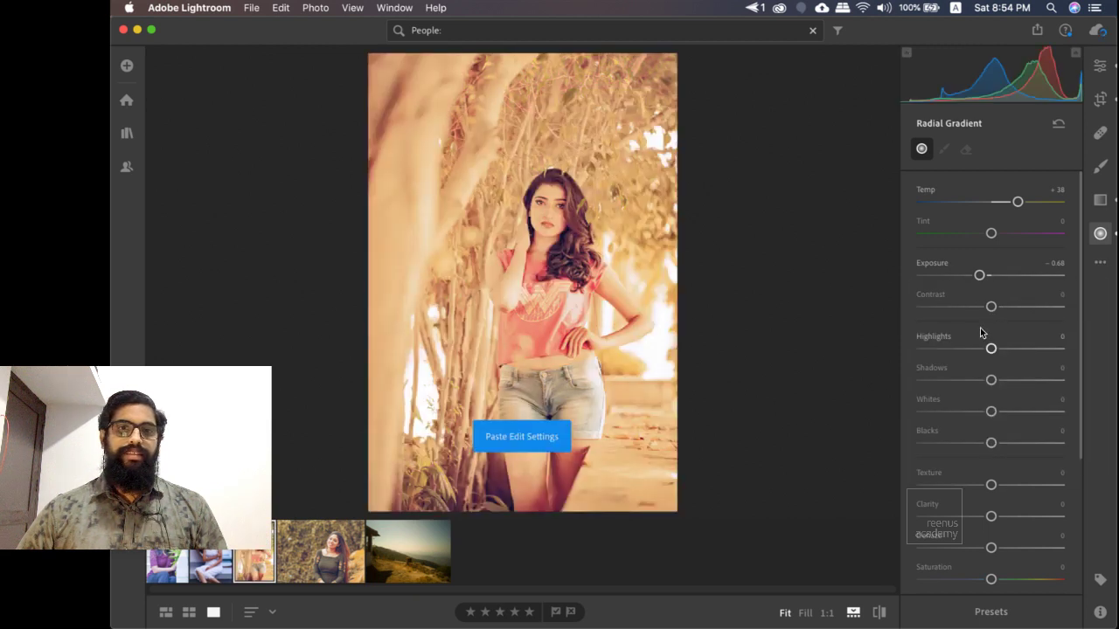
{"action": "left_click", "coordinate": [215, 558]}
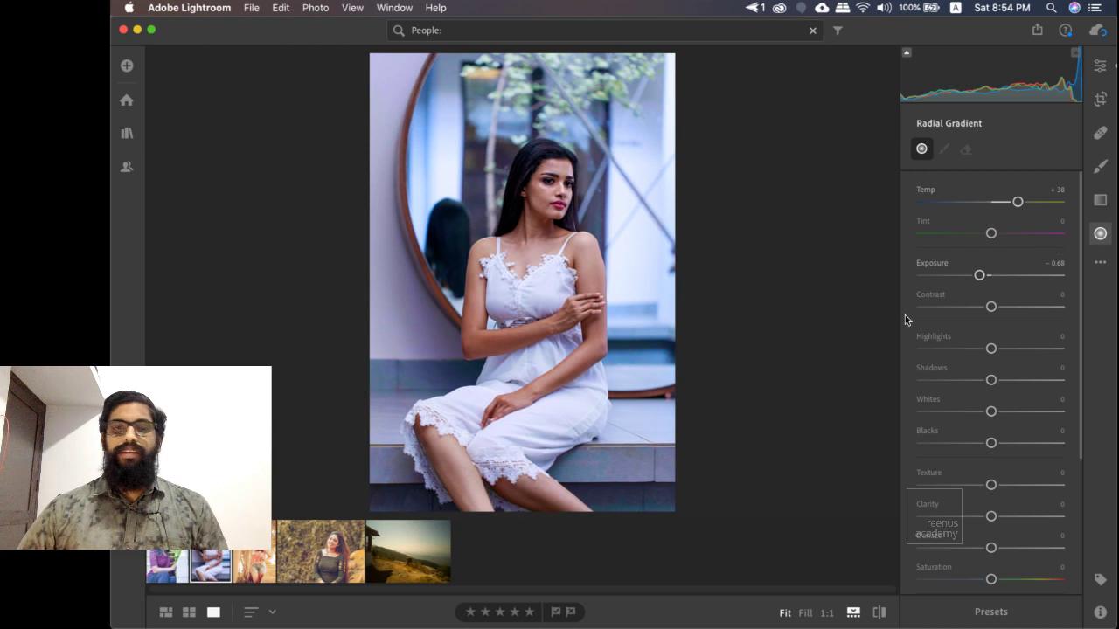
{"action": "left_click", "coordinate": [334, 557]}
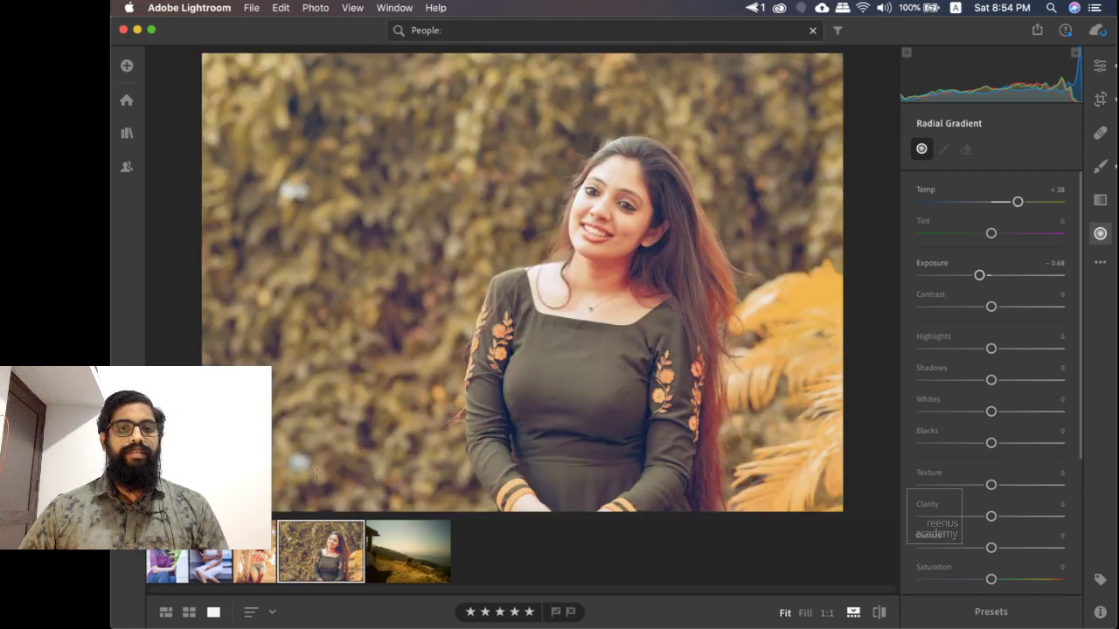
{"action": "left_click", "coordinate": [1100, 262]}
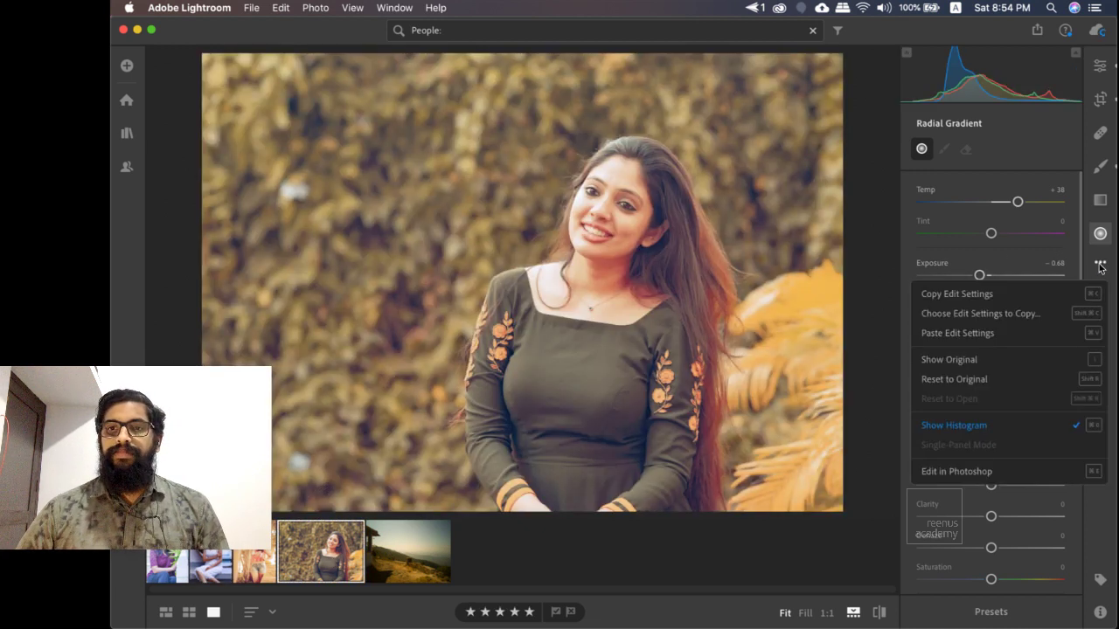
Copy the current edit settings, leaving the profile out.
{"action": "left_click", "coordinate": [1034, 313]}
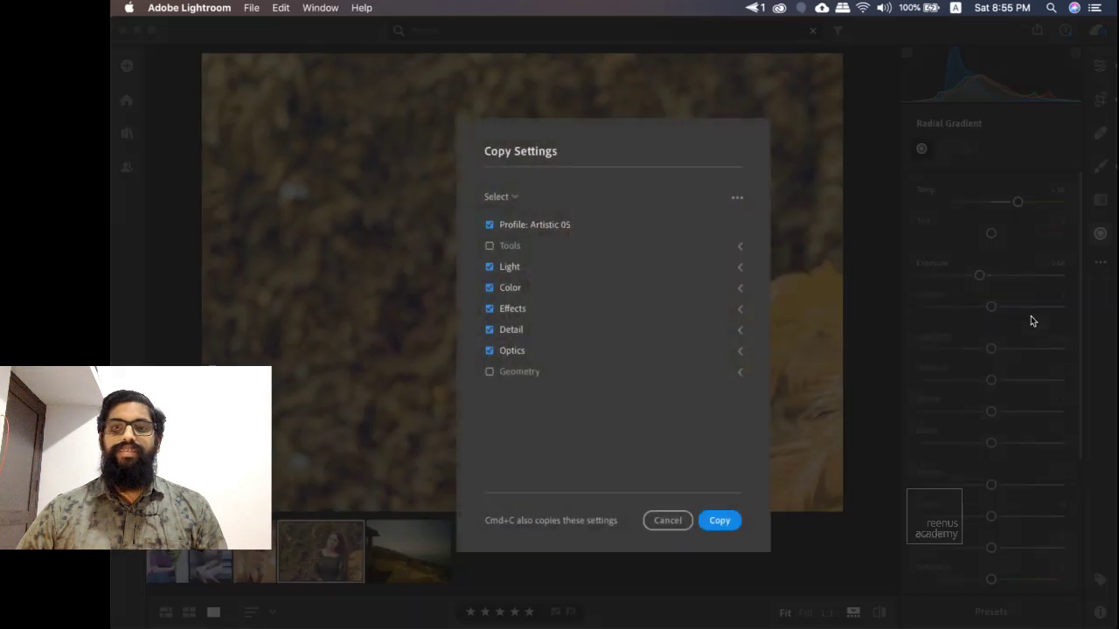
{"action": "left_click", "coordinate": [489, 225]}
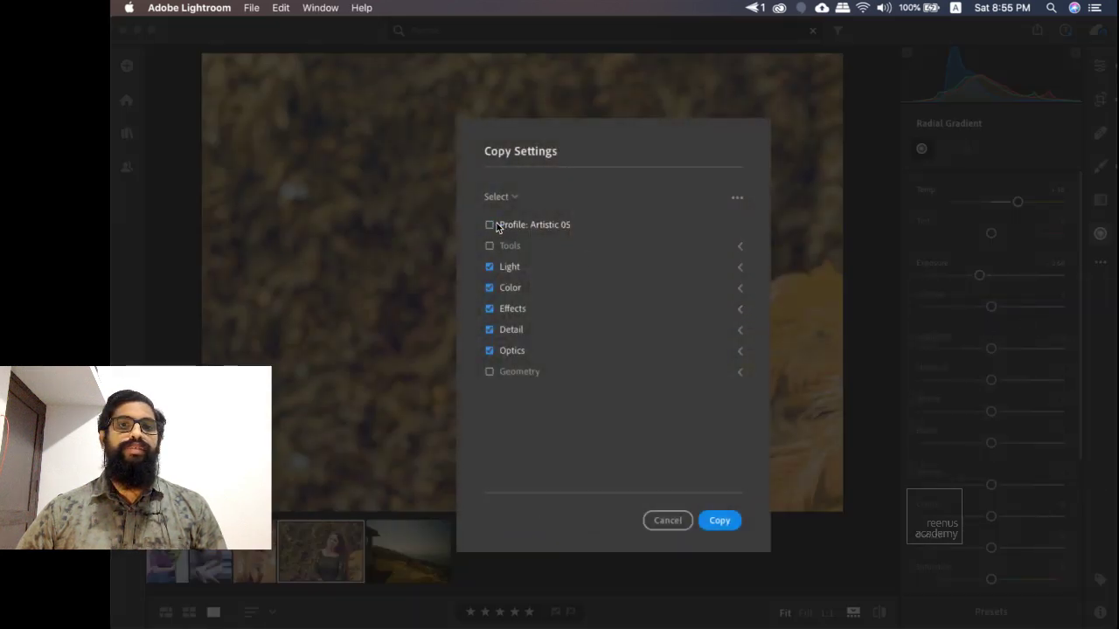
{"action": "left_click", "coordinate": [715, 521]}
Paste the copied edit settings onto the white-dress portrait by the mirror.
{"action": "left_click", "coordinate": [217, 559]}
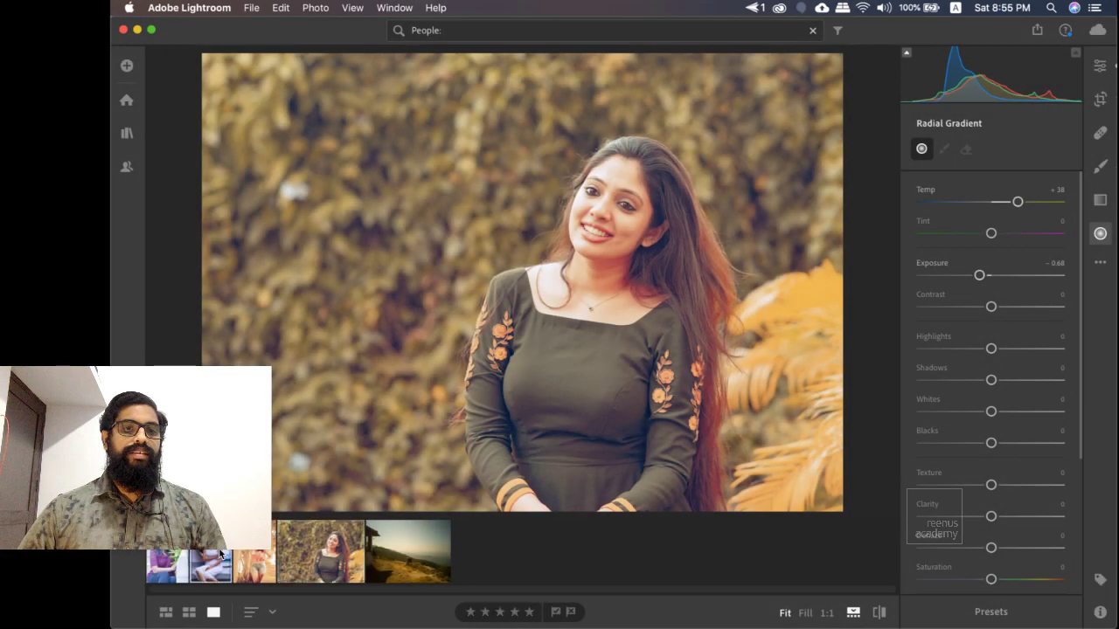
{"action": "left_click", "coordinate": [1101, 264]}
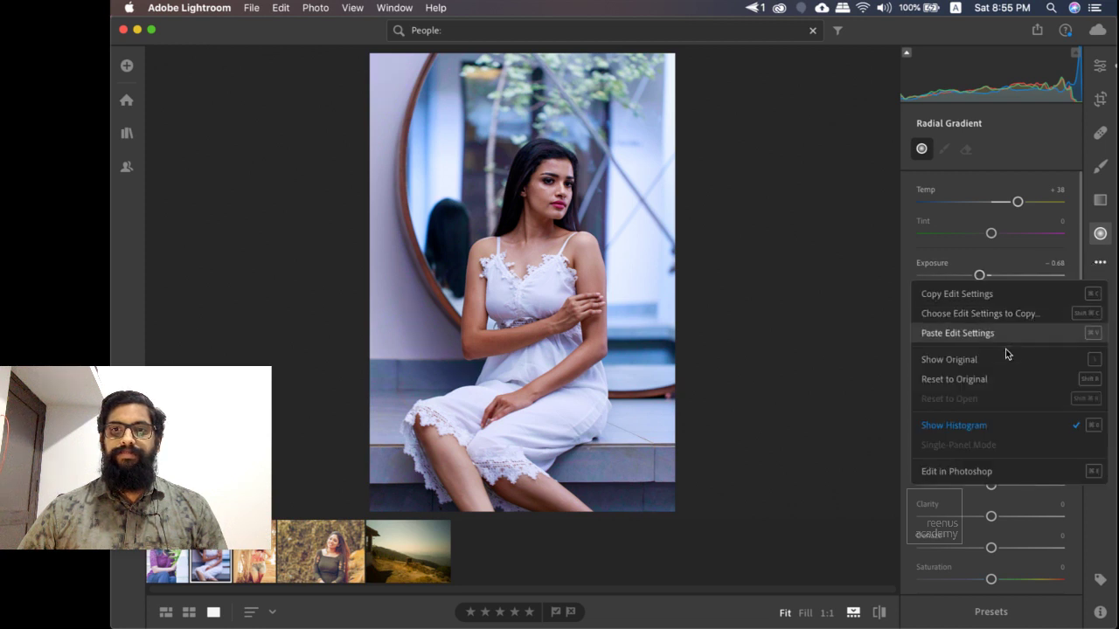
{"action": "left_click", "coordinate": [987, 332]}
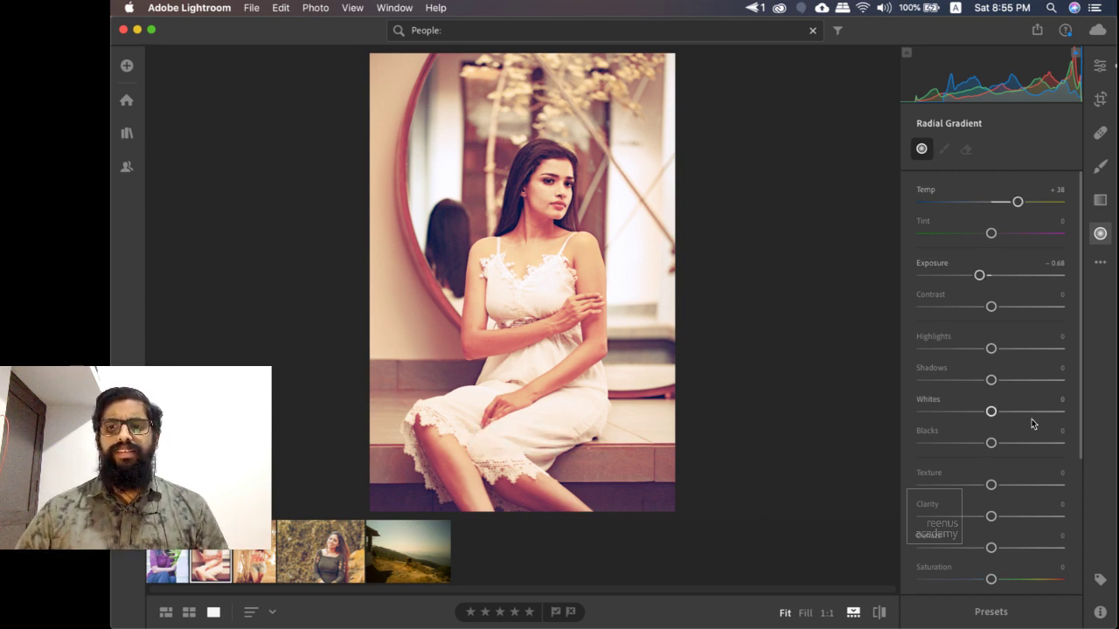
{"action": "left_click", "coordinate": [1099, 263]}
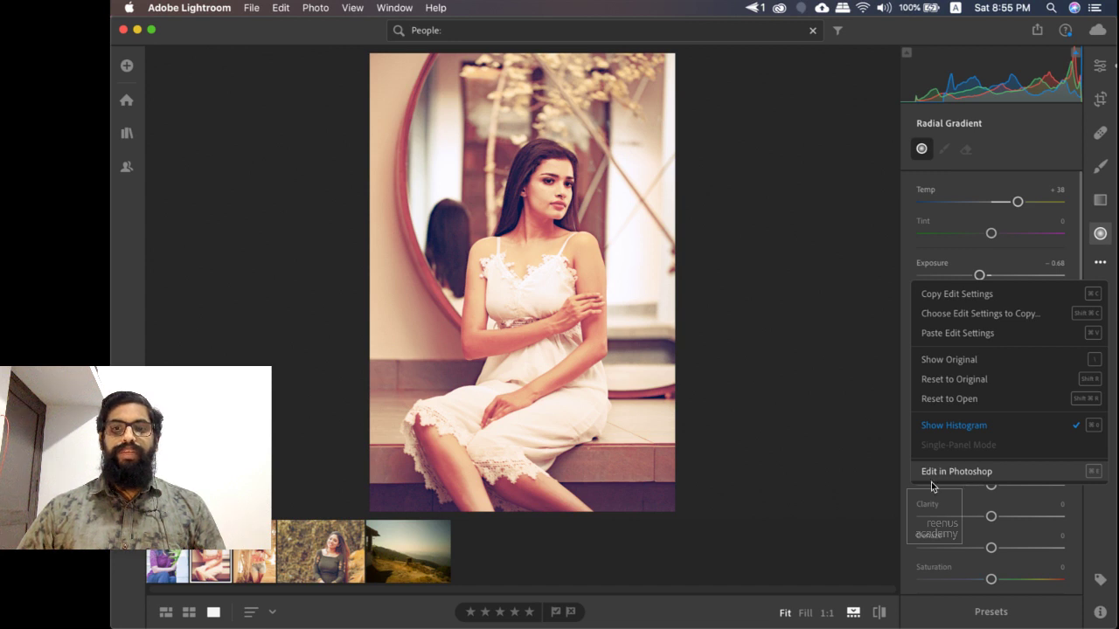
Hide the histogram, show the Info and Keywording panels, then go to the Home page.
{"action": "left_click", "coordinate": [968, 428]}
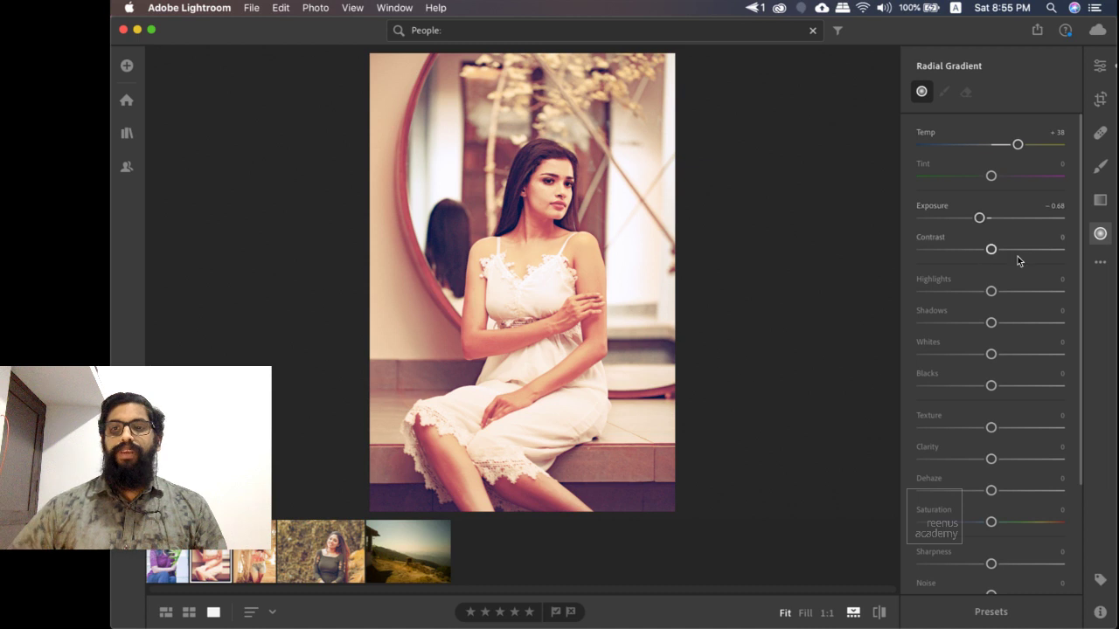
{"action": "left_click", "coordinate": [1099, 612]}
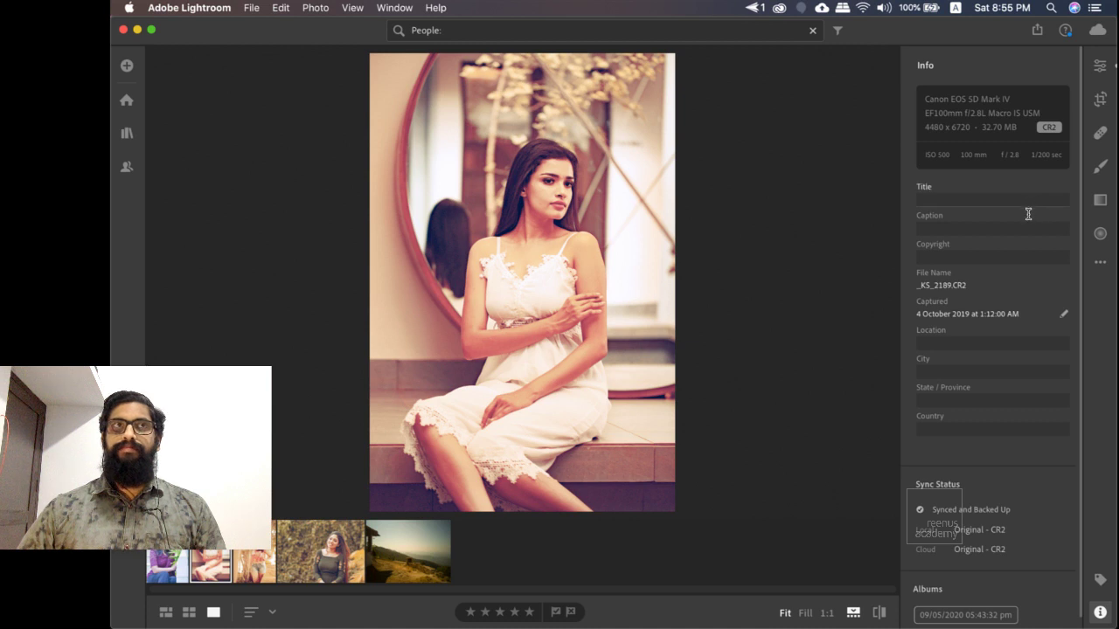
{"action": "left_click", "coordinate": [1099, 580]}
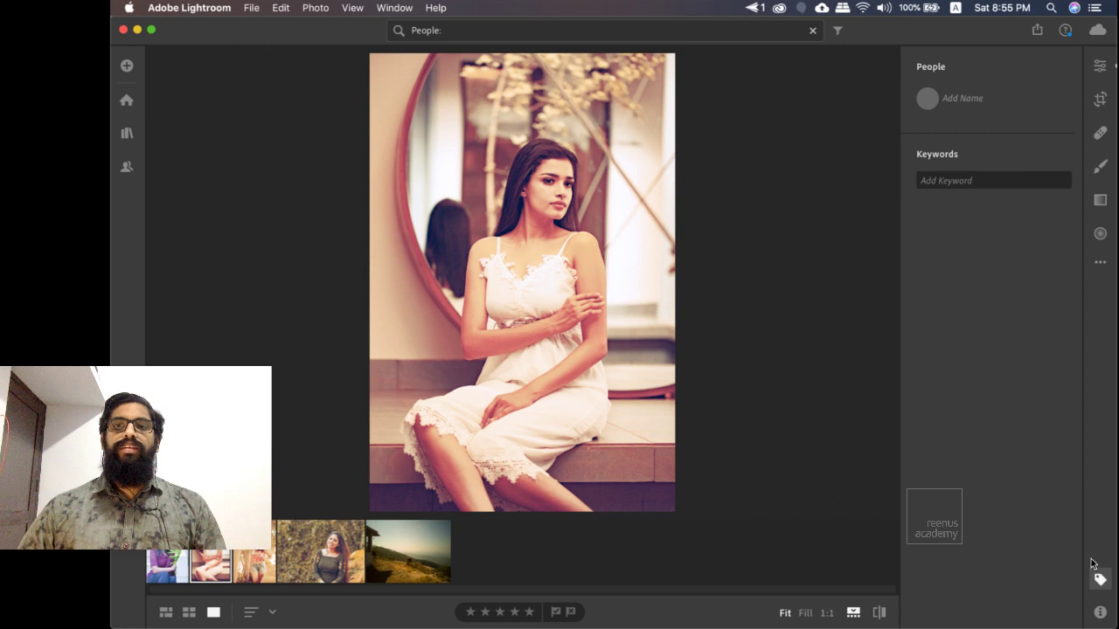
{"action": "left_click", "coordinate": [960, 181]}
{"action": "left_click", "coordinate": [961, 104]}
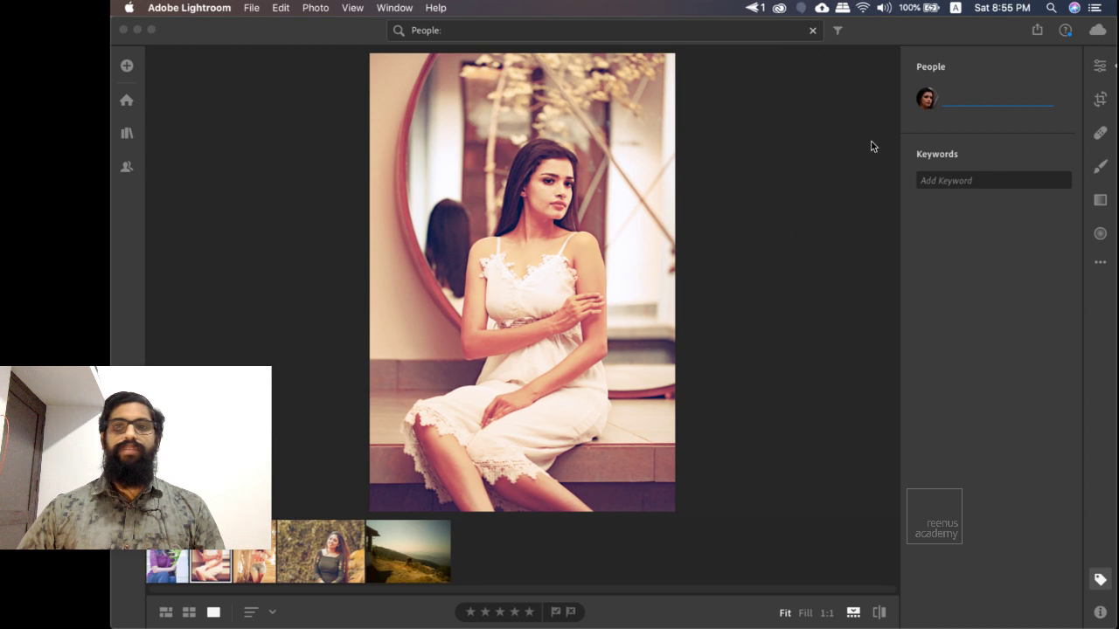
{"action": "left_click", "coordinate": [131, 105]}
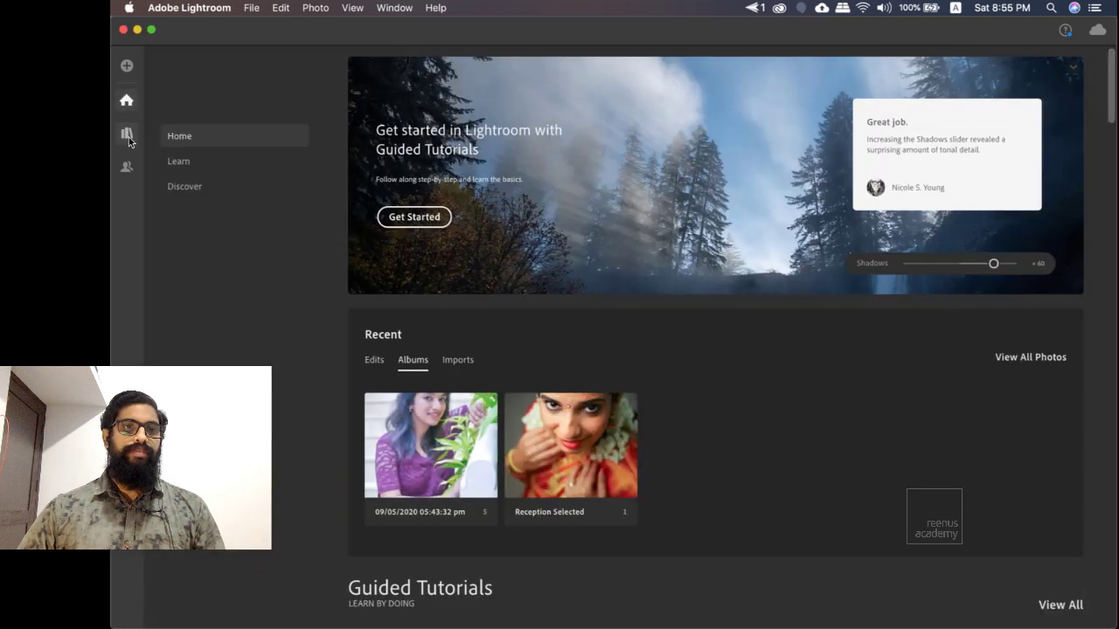
Open the most-pictured person's photos in Library People view and show the Keywording panel.
{"action": "left_click", "coordinate": [129, 136]}
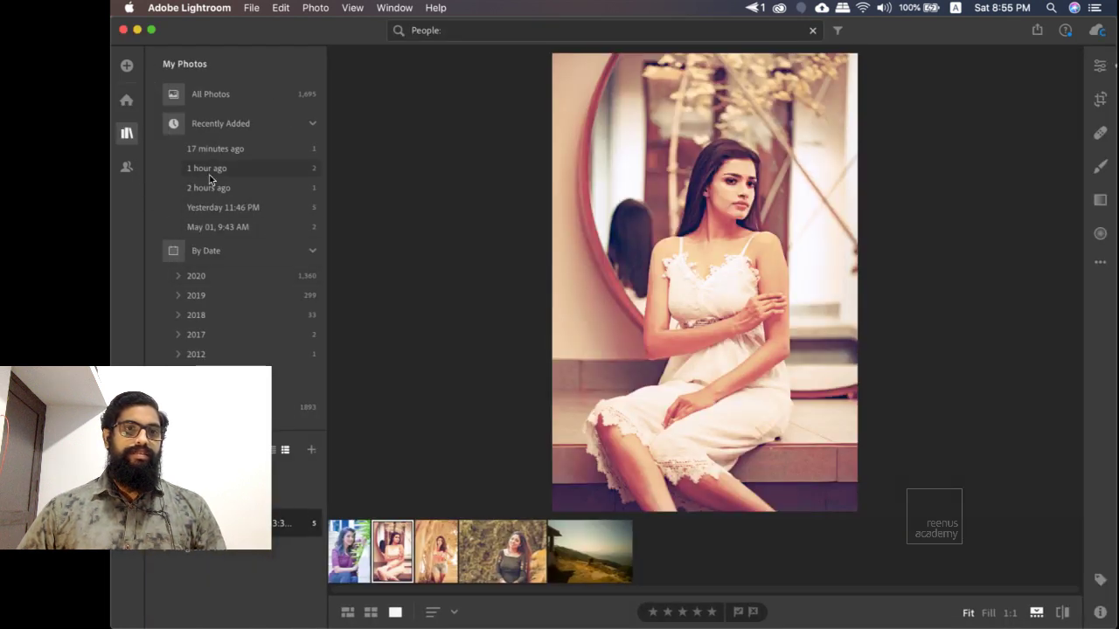
{"action": "left_click", "coordinate": [219, 378]}
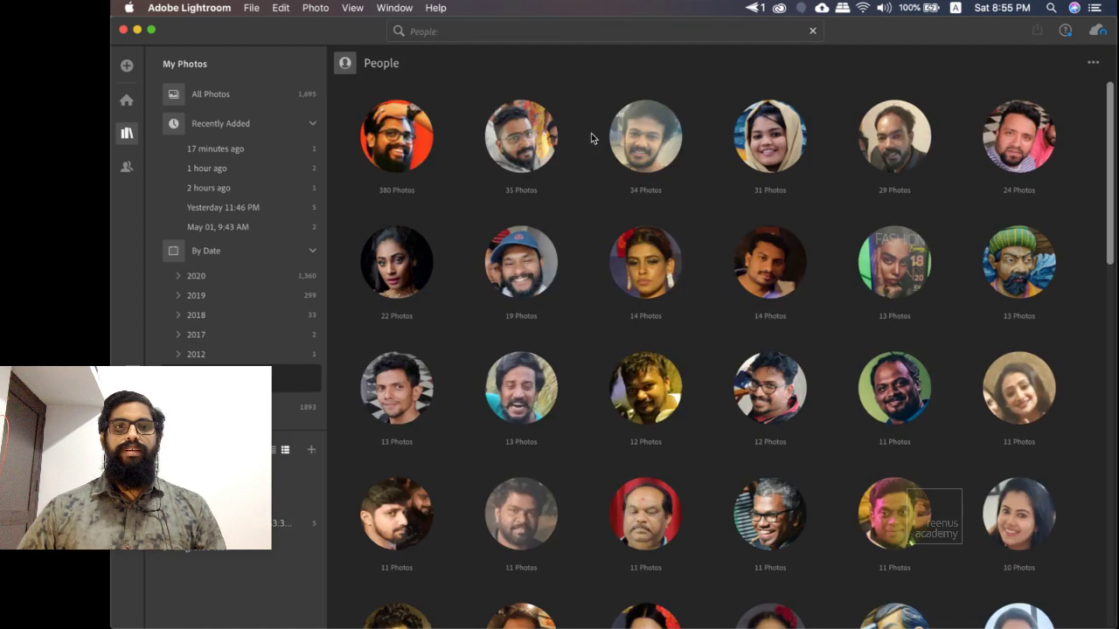
{"action": "left_click", "coordinate": [410, 135]}
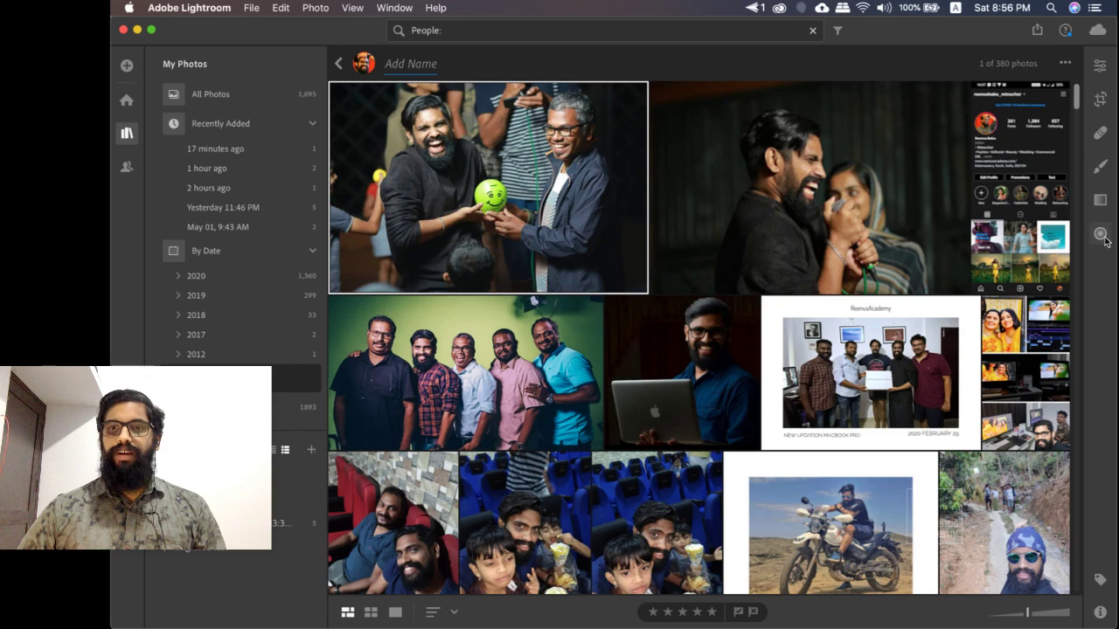
{"action": "left_click", "coordinate": [1100, 581]}
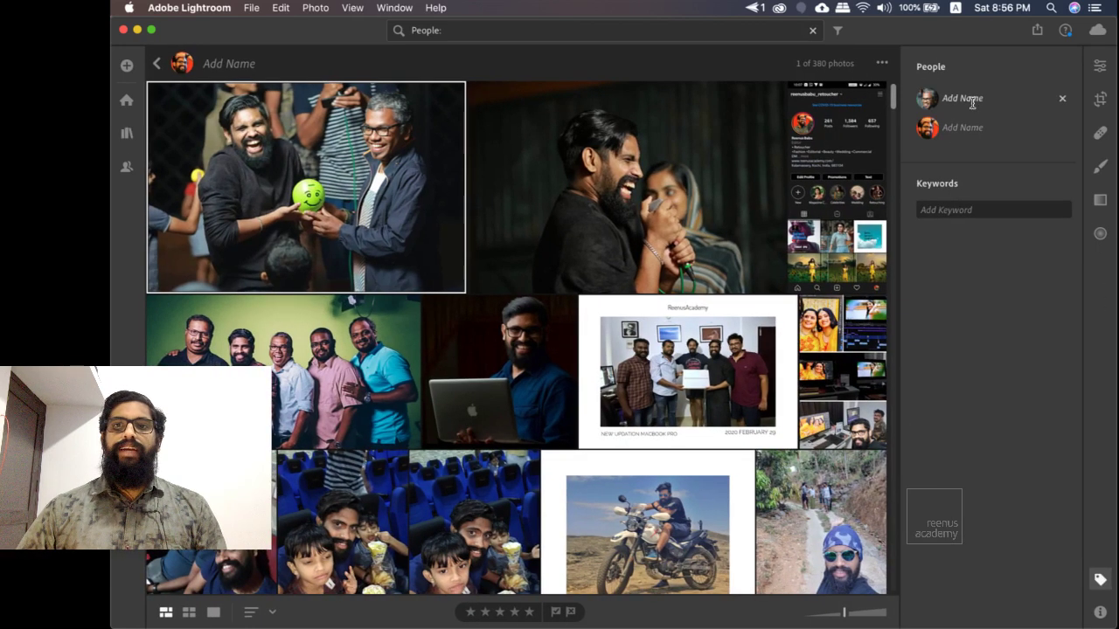
Name both detected faces in the photo with each person's full name.
{"action": "left_click", "coordinate": [962, 98]}
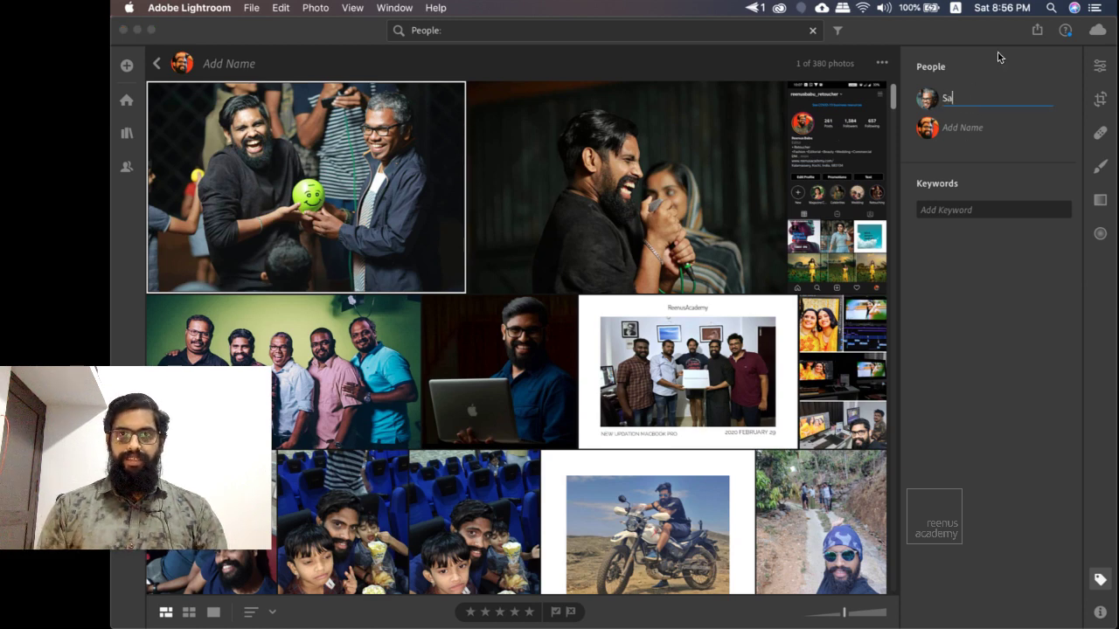
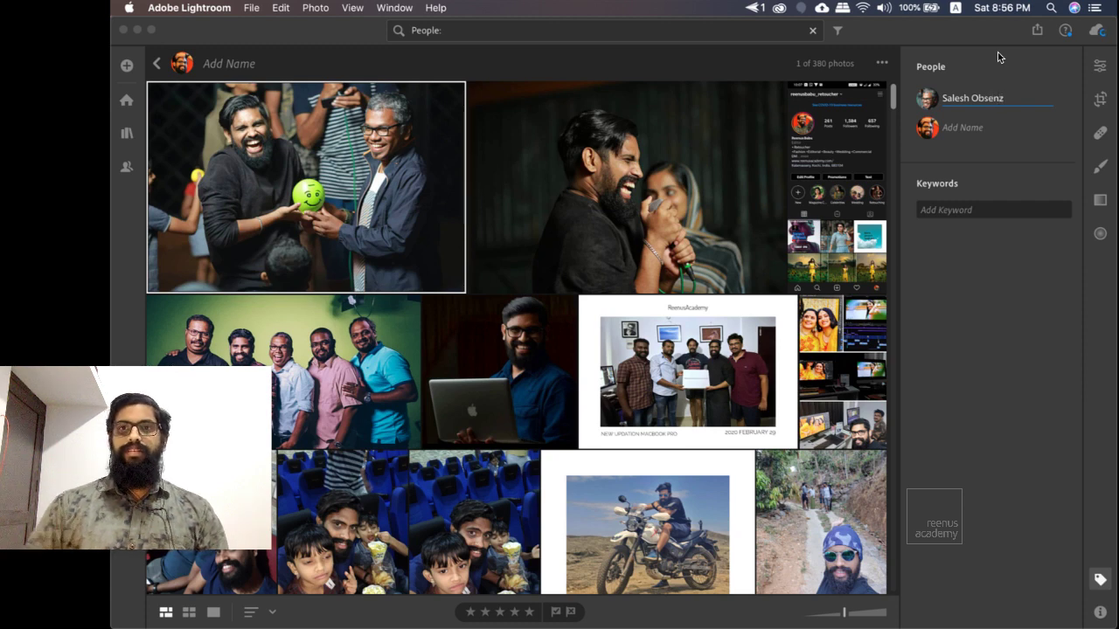
{"action": "left_click", "coordinate": [971, 128]}
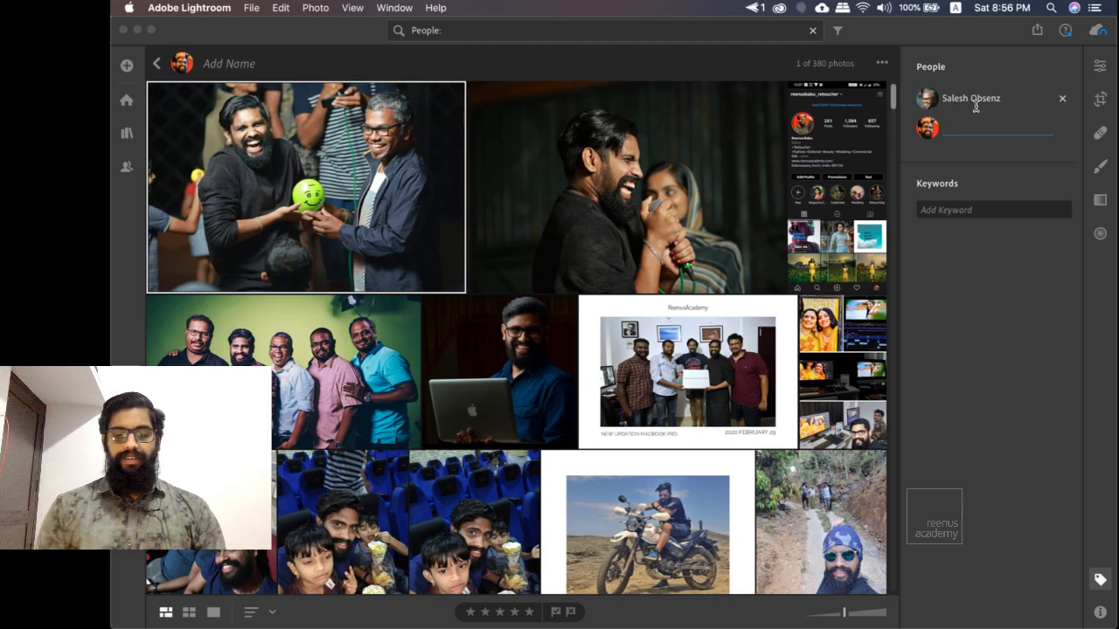
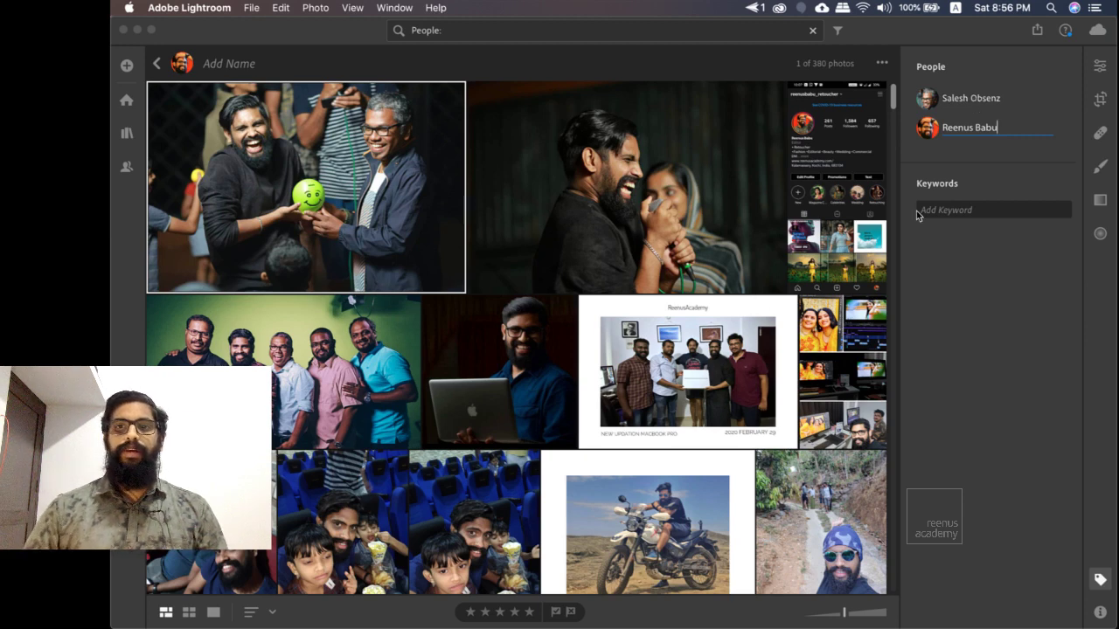
Add the keyword Wayanad and return to the People faces overview.
{"action": "left_click", "coordinate": [979, 218]}
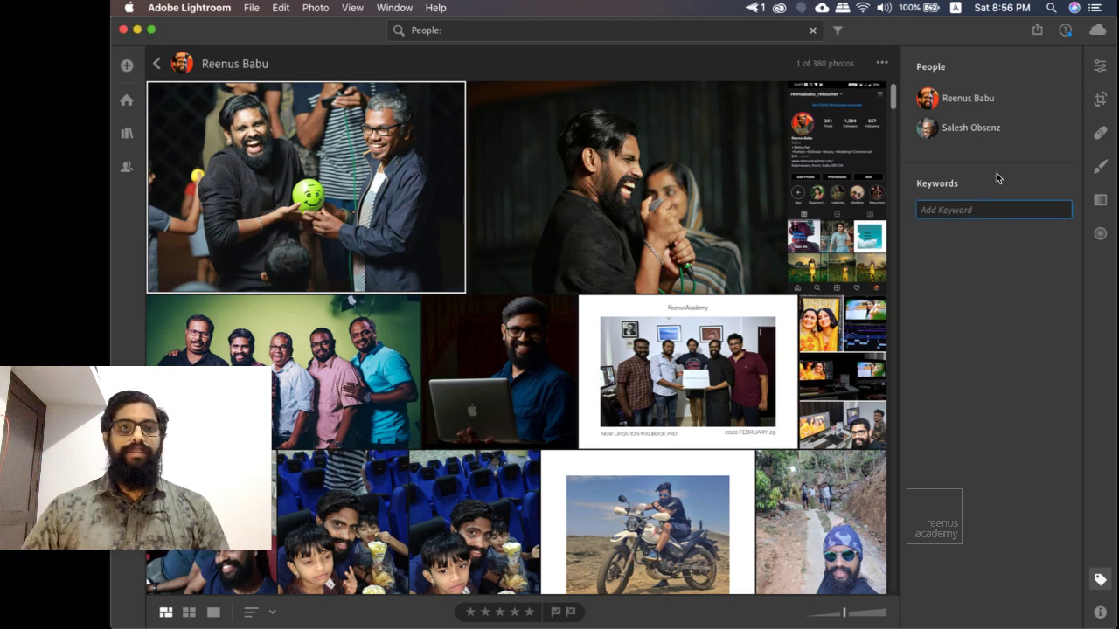
{"action": "type", "text": "Wa"}
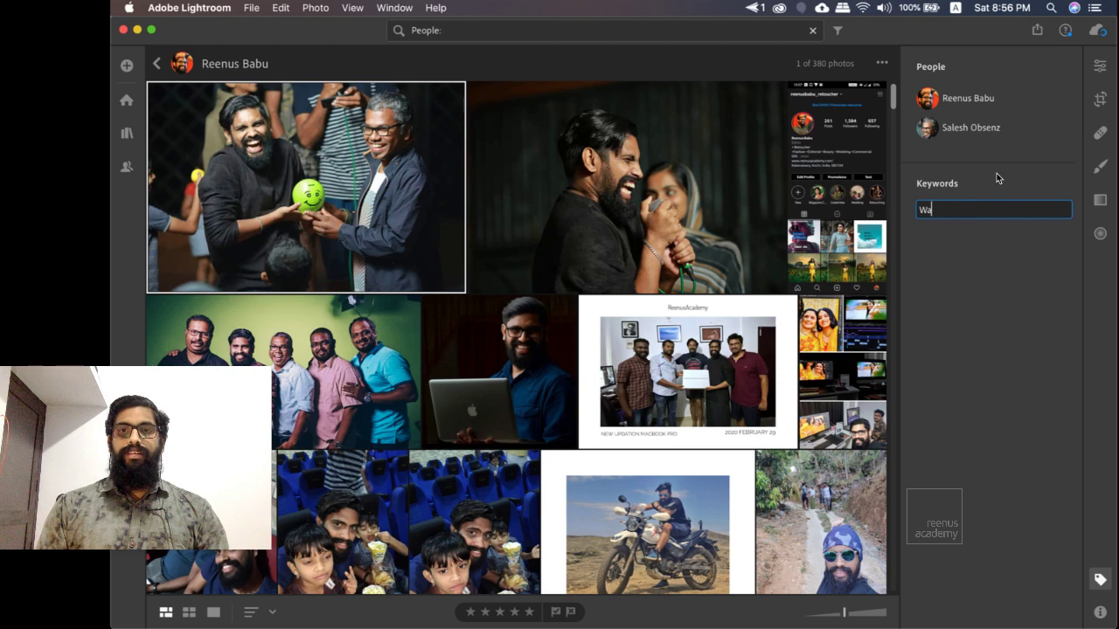
{"action": "type", "text": "y"}
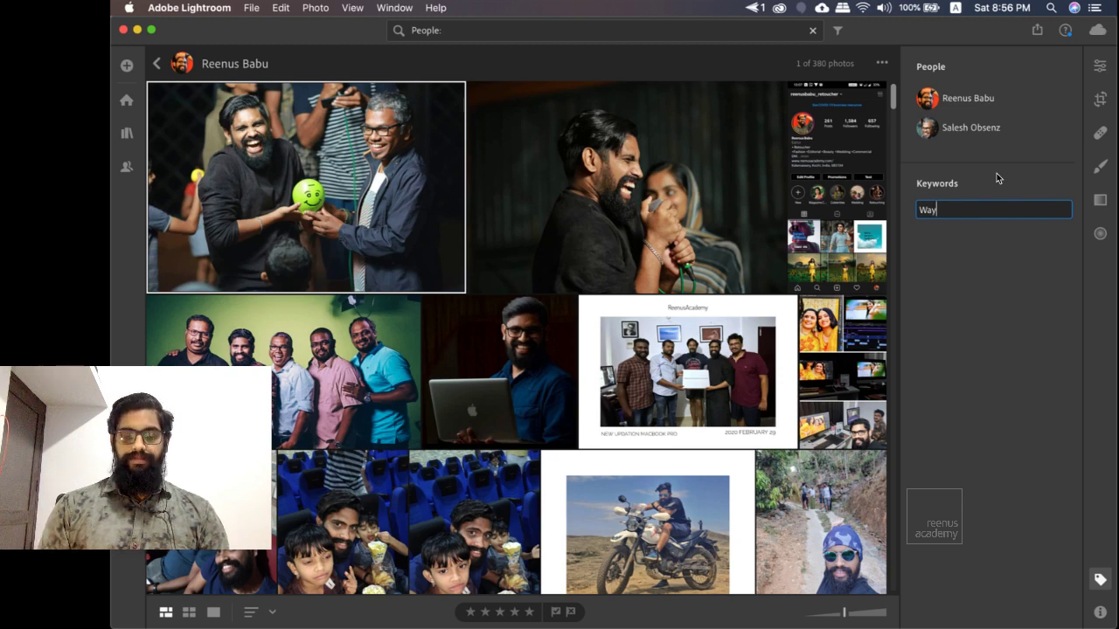
{"action": "type", "text": "anad"}
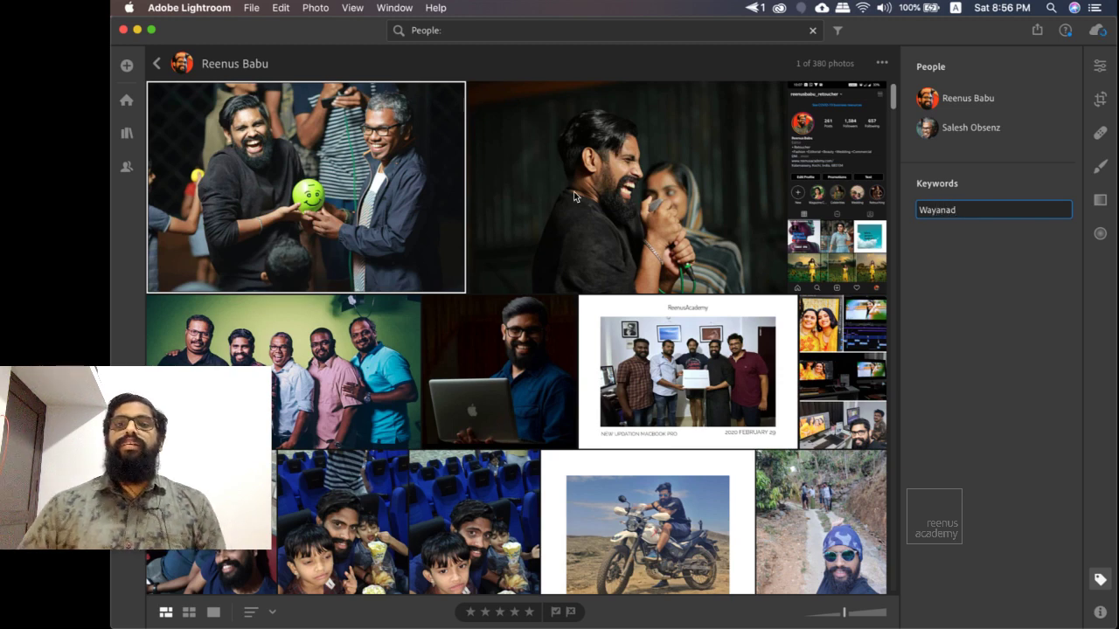
{"action": "key", "text": "Return"}
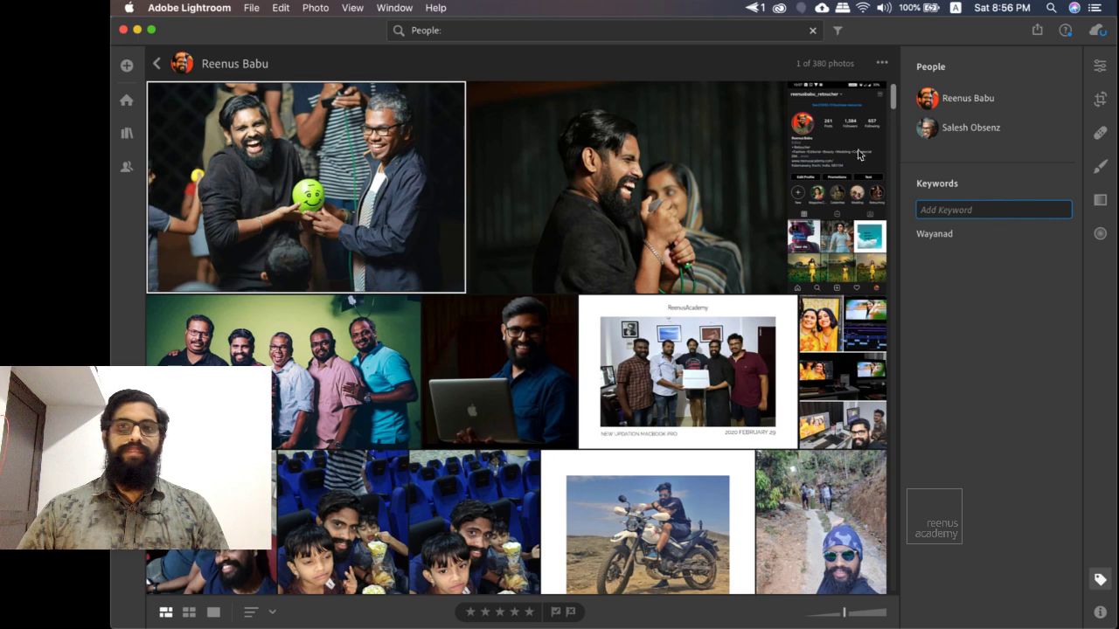
{"action": "left_click", "coordinate": [156, 63]}
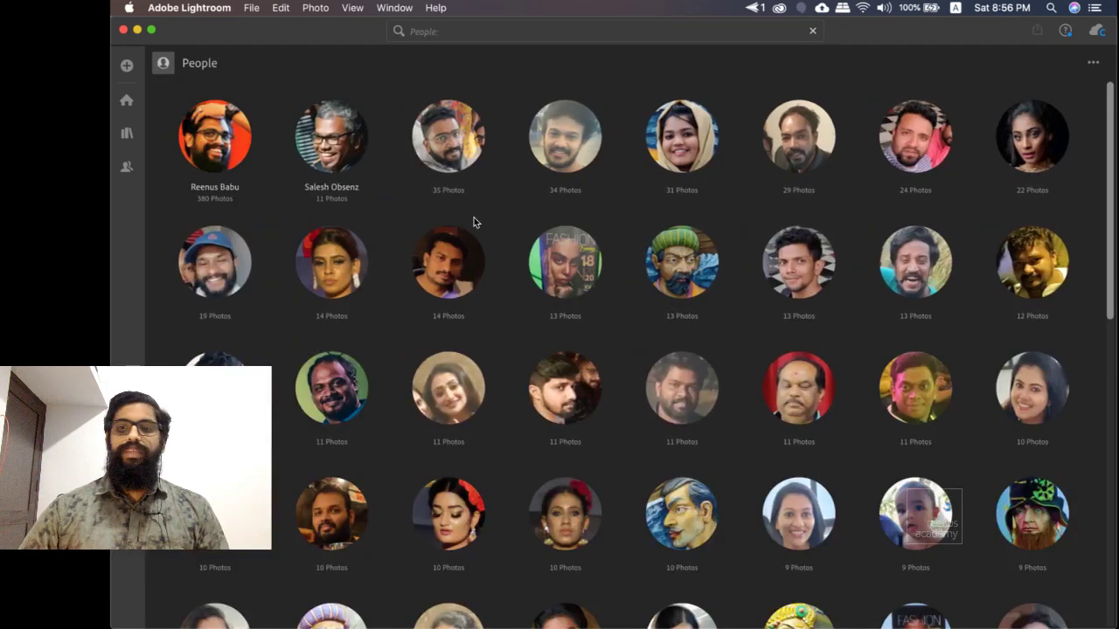
Return to the library's 1 hour ago photos and select the woman in purple.
{"action": "left_click", "coordinate": [128, 102]}
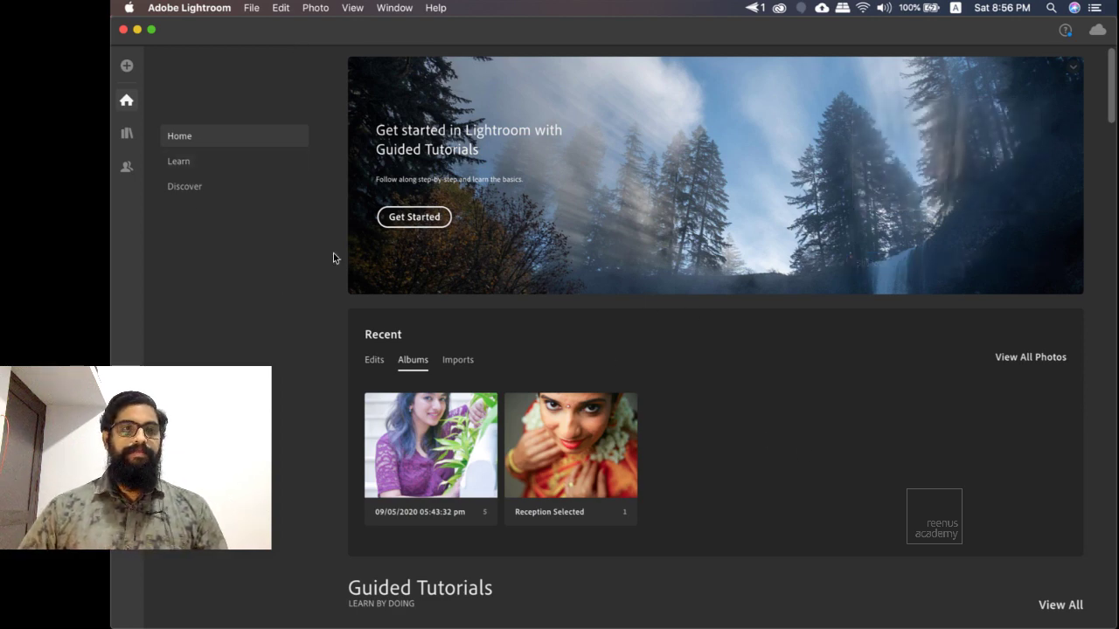
{"action": "left_click", "coordinate": [128, 132]}
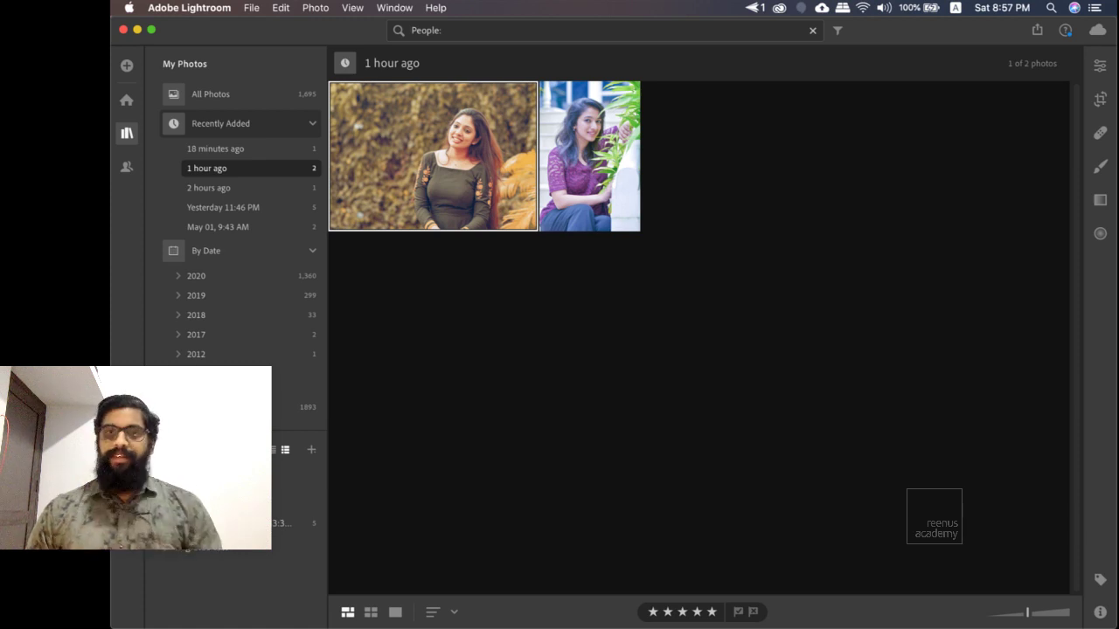
{"action": "left_click", "coordinate": [582, 144]}
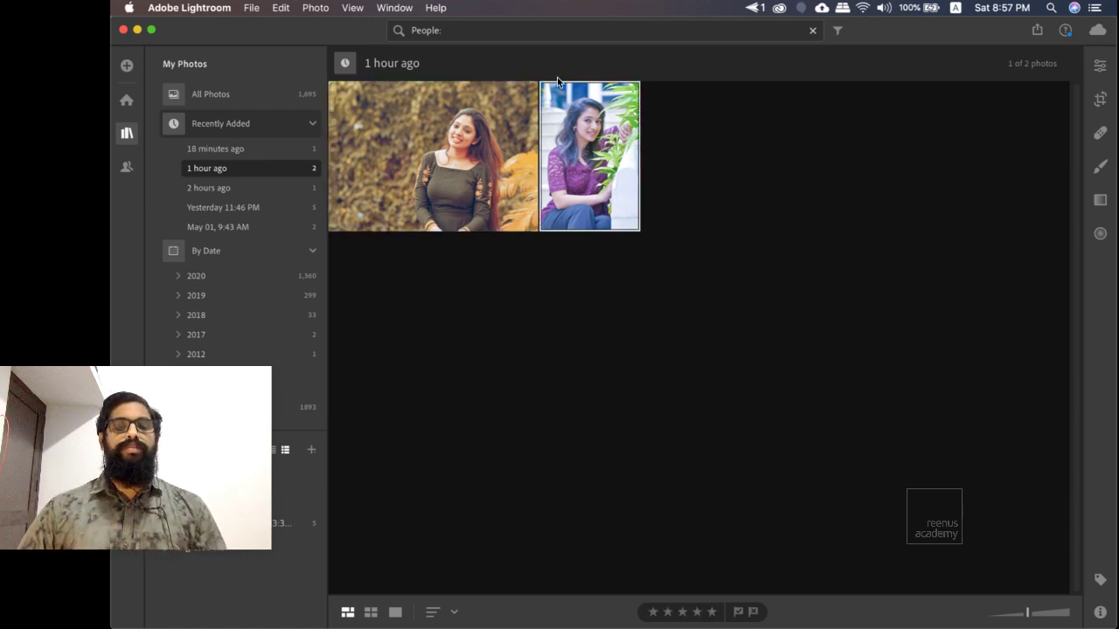
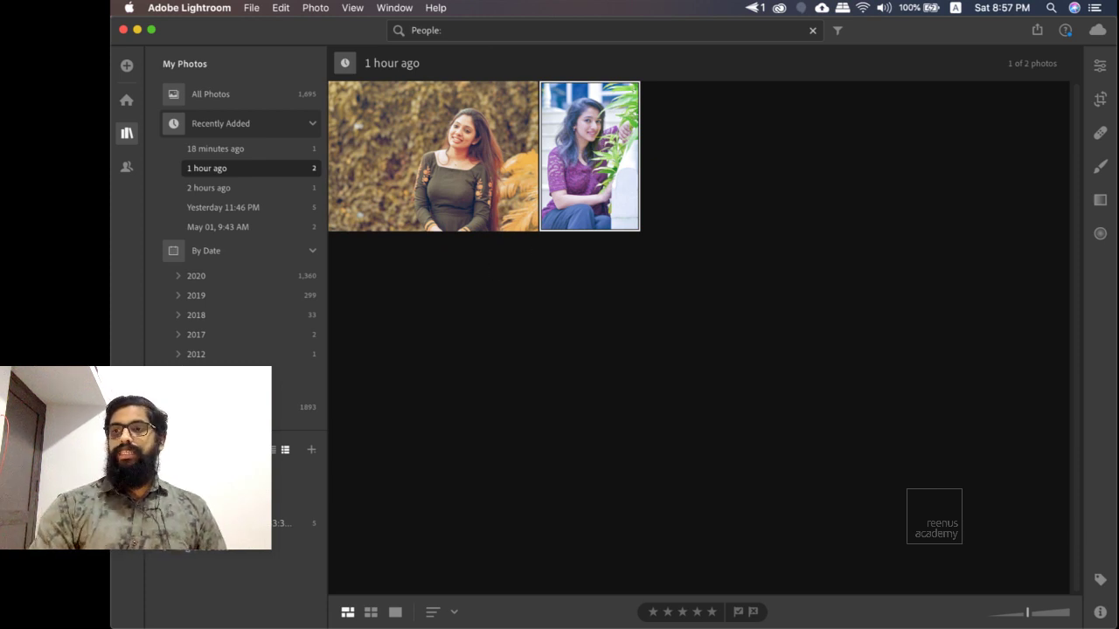
Open the first portrait in a large view and clear the People search filter.
{"action": "key", "text": "super+comma"}
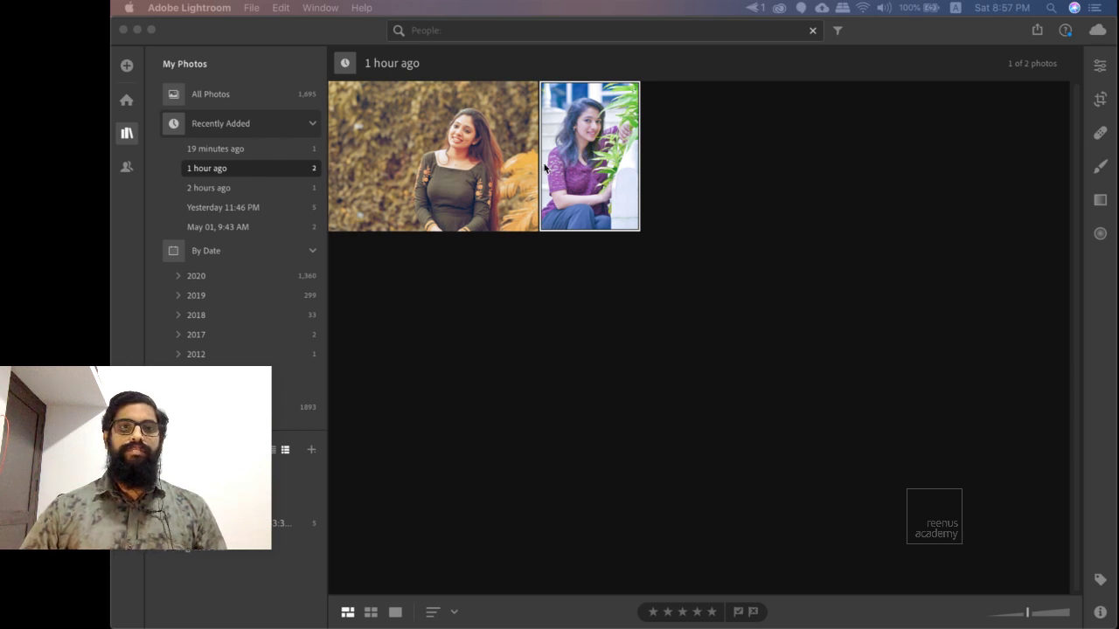
{"action": "double_click", "coordinate": [472, 168]}
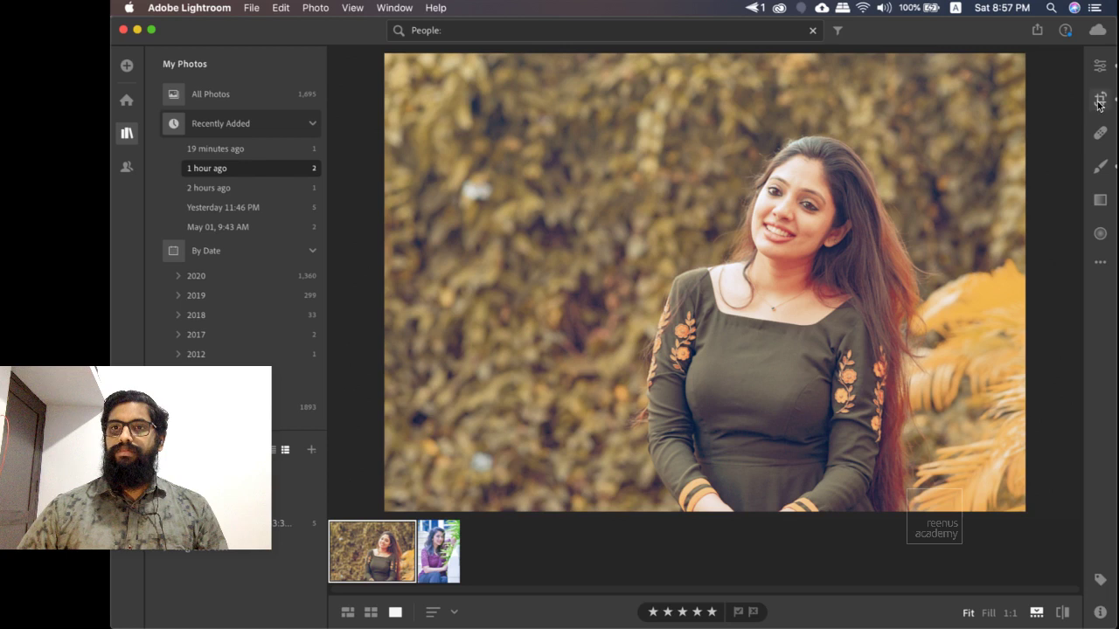
{"action": "left_click", "coordinate": [1099, 66]}
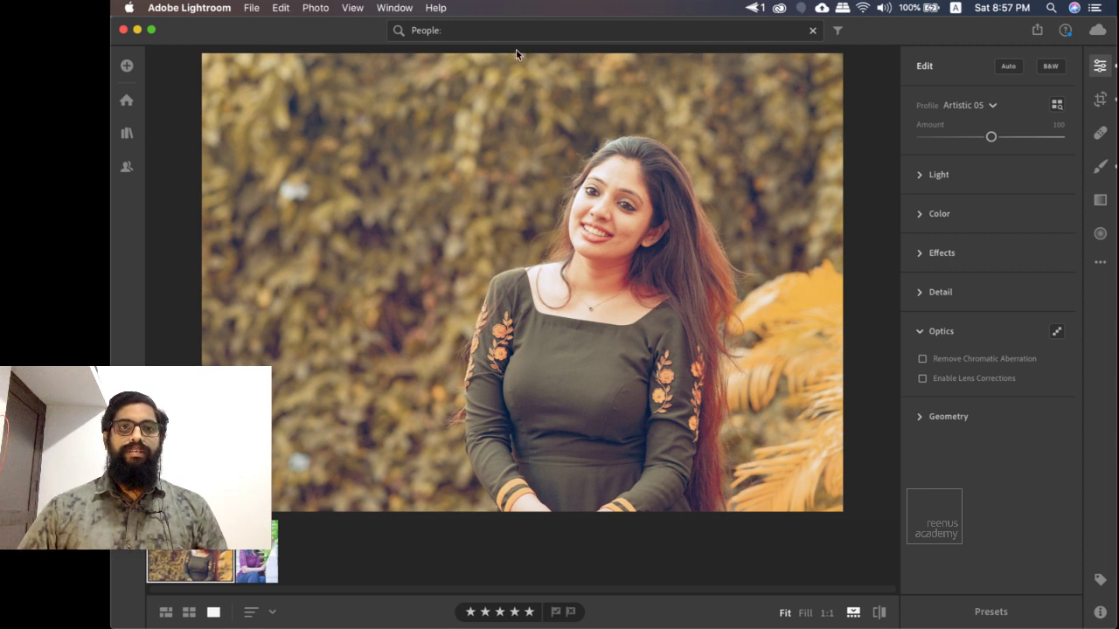
{"action": "left_click", "coordinate": [813, 31]}
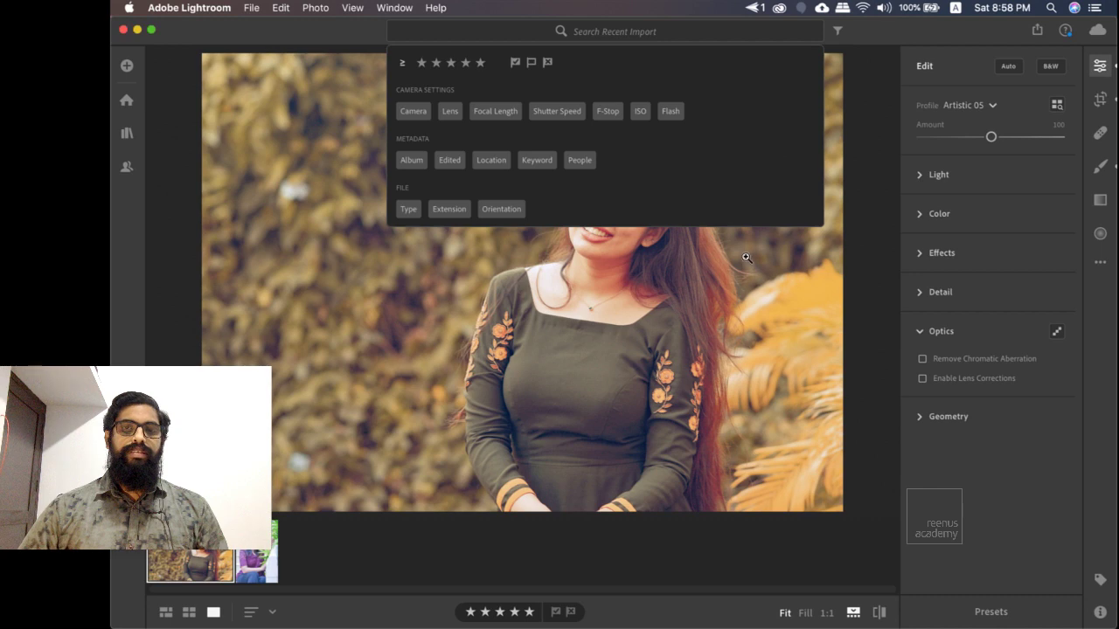
Show the Recently Added '19 minutes ago' group, holding one photo, in the library.
{"action": "left_click", "coordinate": [322, 549]}
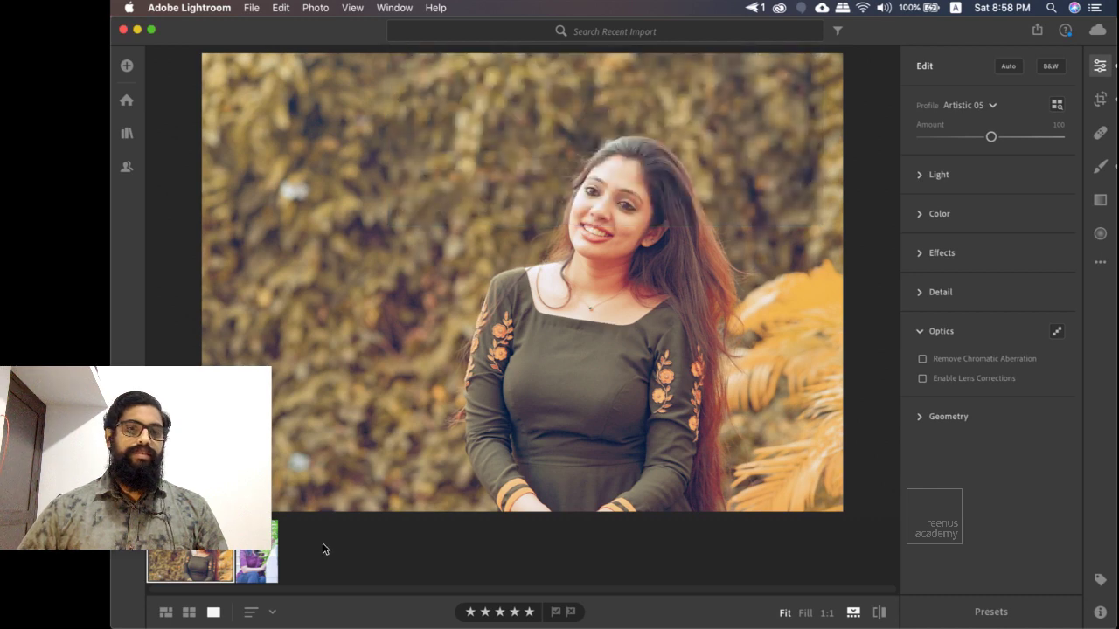
{"action": "left_click", "coordinate": [127, 99]}
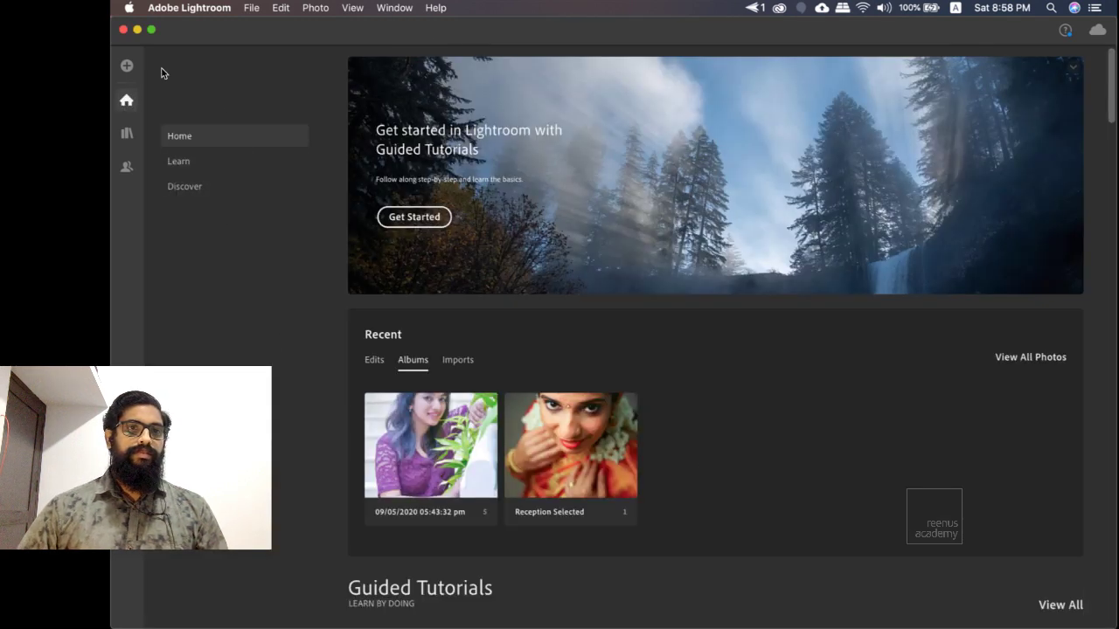
{"action": "left_click", "coordinate": [126, 134]}
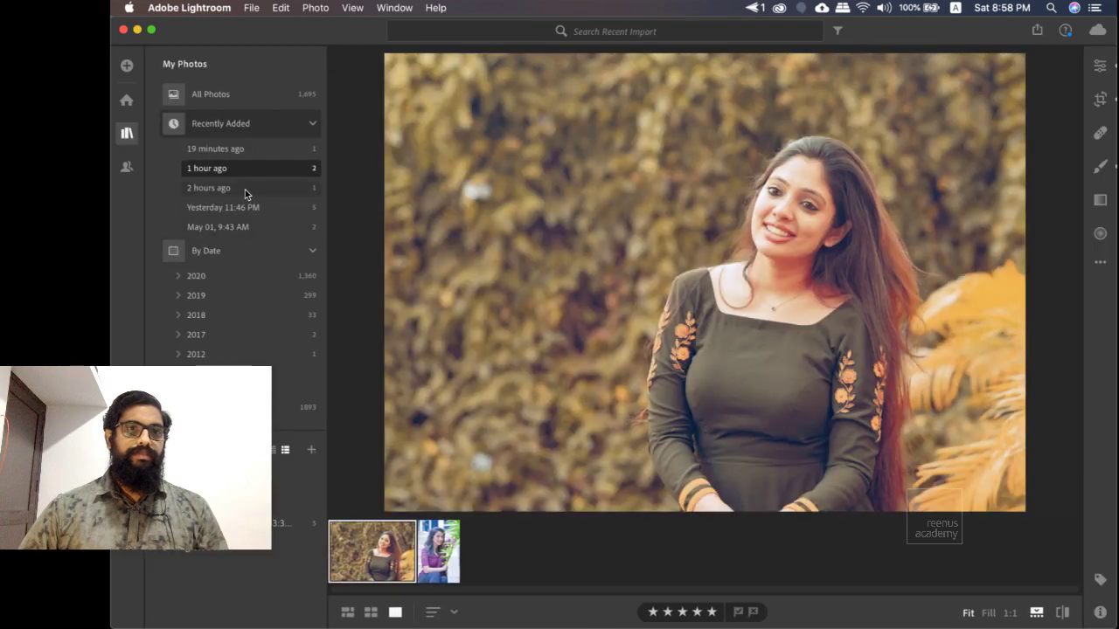
{"action": "left_click", "coordinate": [247, 150]}
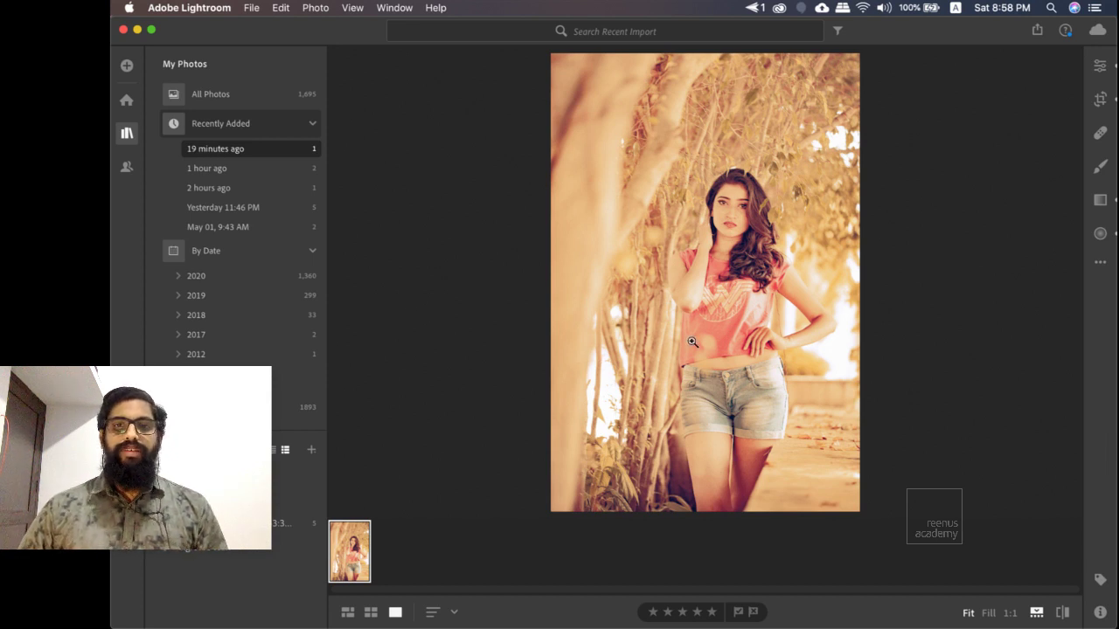
Filter the recent photos to the cr2 extension and open the raw portrait's editing settings.
{"action": "left_click", "coordinate": [596, 37]}
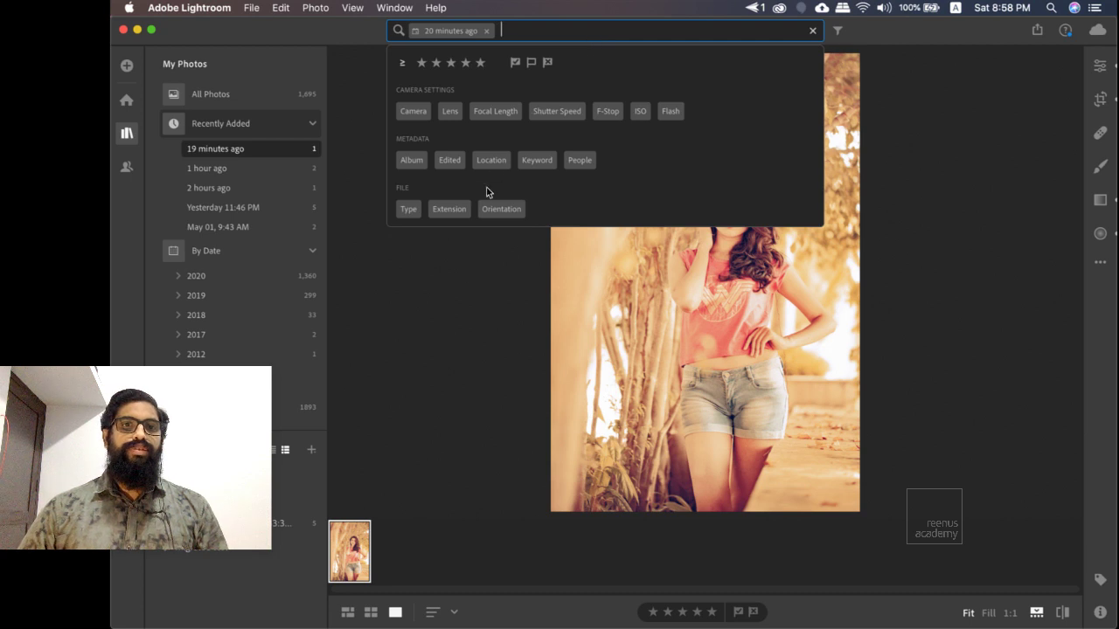
{"action": "left_click", "coordinate": [449, 210]}
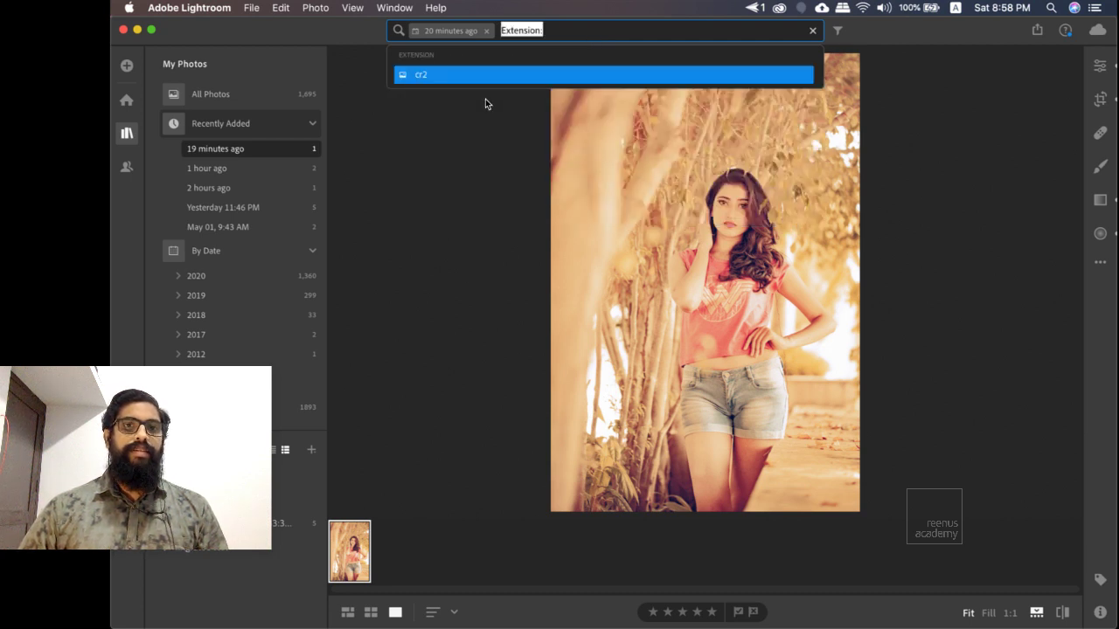
{"action": "left_click", "coordinate": [431, 73]}
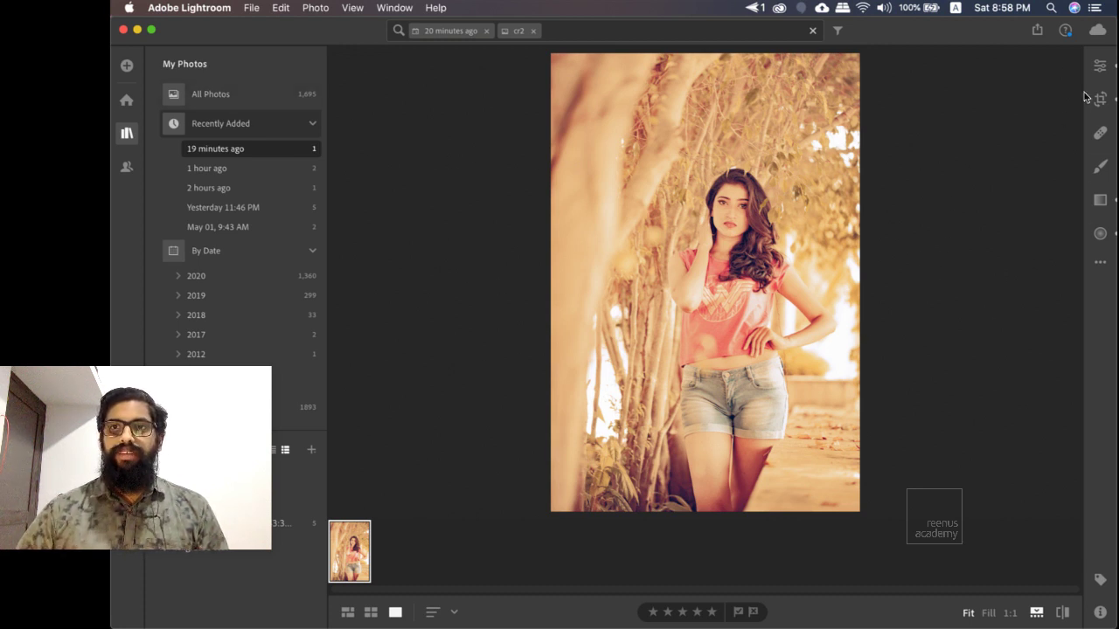
{"action": "left_click", "coordinate": [1100, 66]}
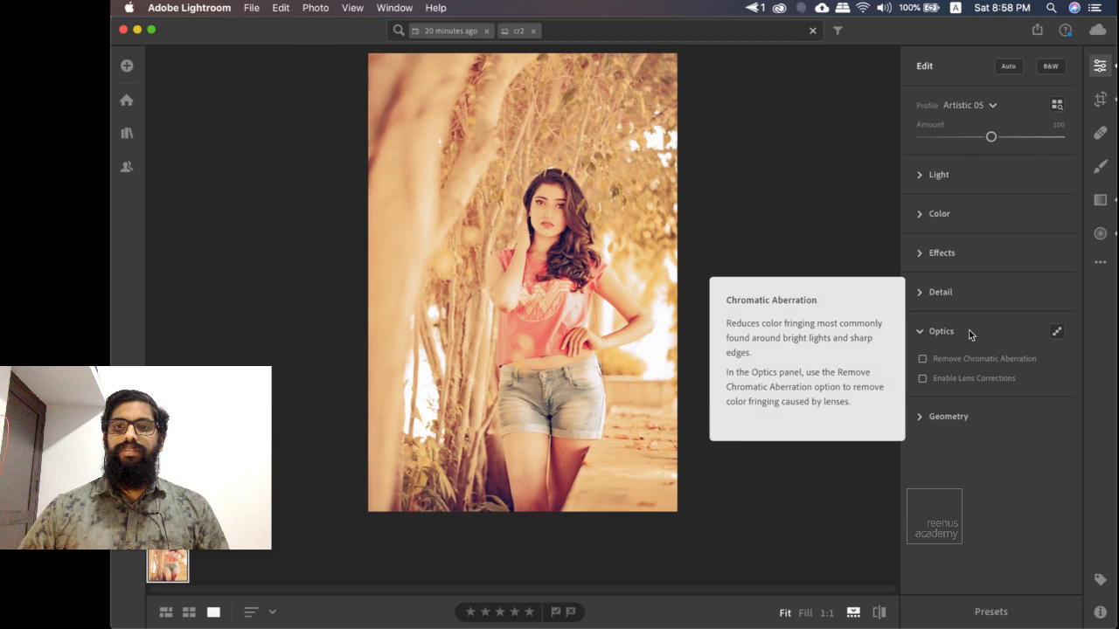
Enable lens corrections with the Canon EF 100mm f/2.8 L Macro IS USM Adobe profile.
{"action": "left_click", "coordinate": [943, 381]}
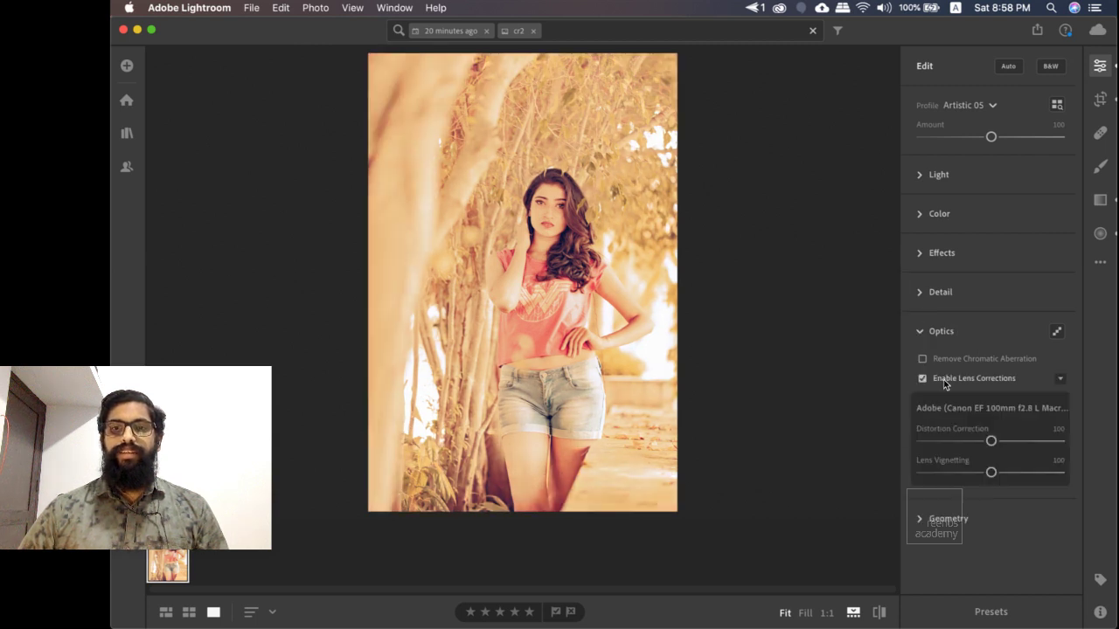
{"action": "left_click", "coordinate": [1002, 409]}
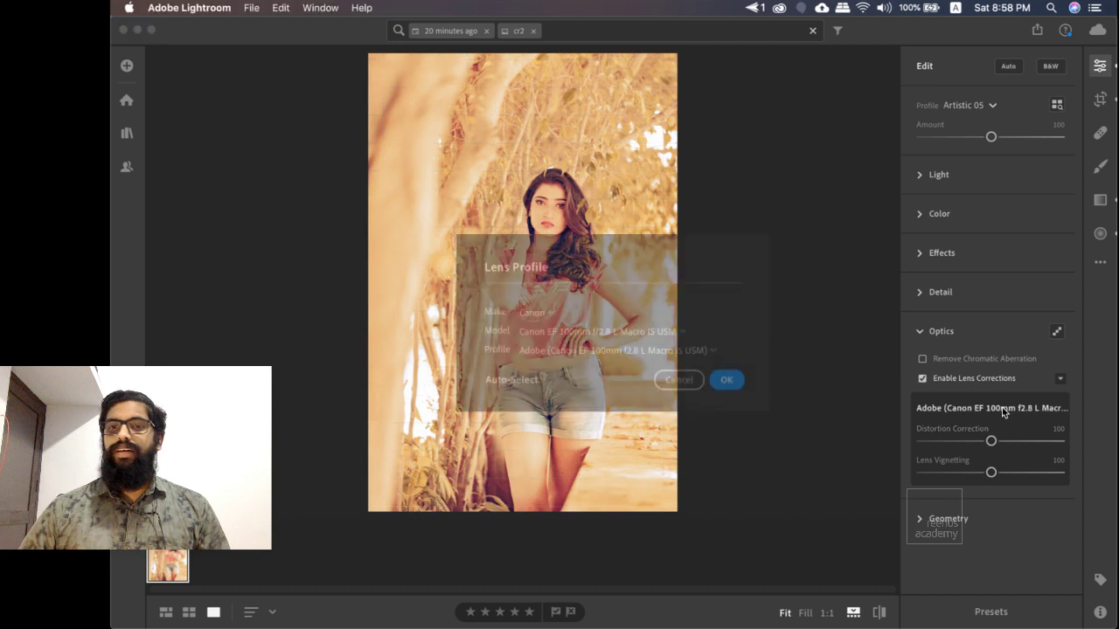
{"action": "left_click", "coordinate": [555, 315]}
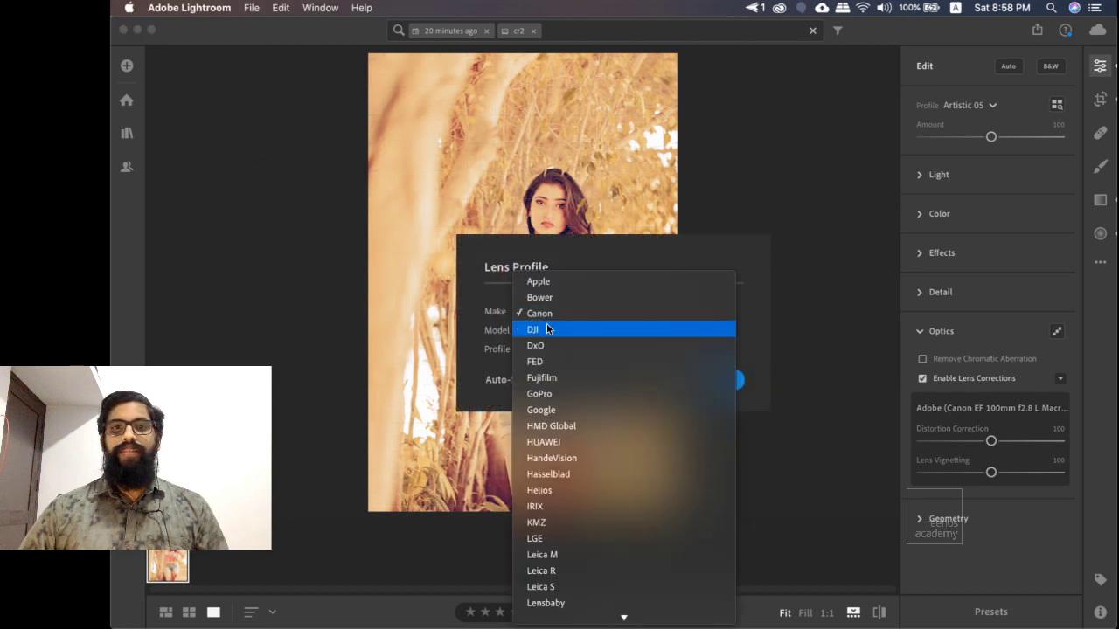
{"action": "left_click", "coordinate": [470, 314]}
{"action": "left_click", "coordinate": [581, 332]}
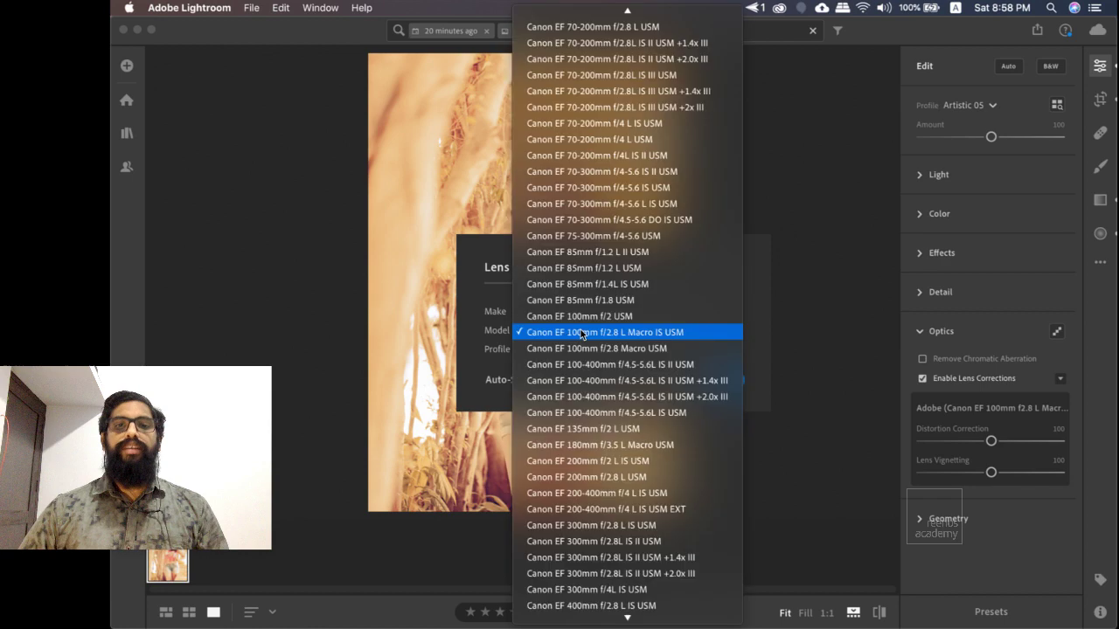
{"action": "left_click", "coordinate": [477, 348]}
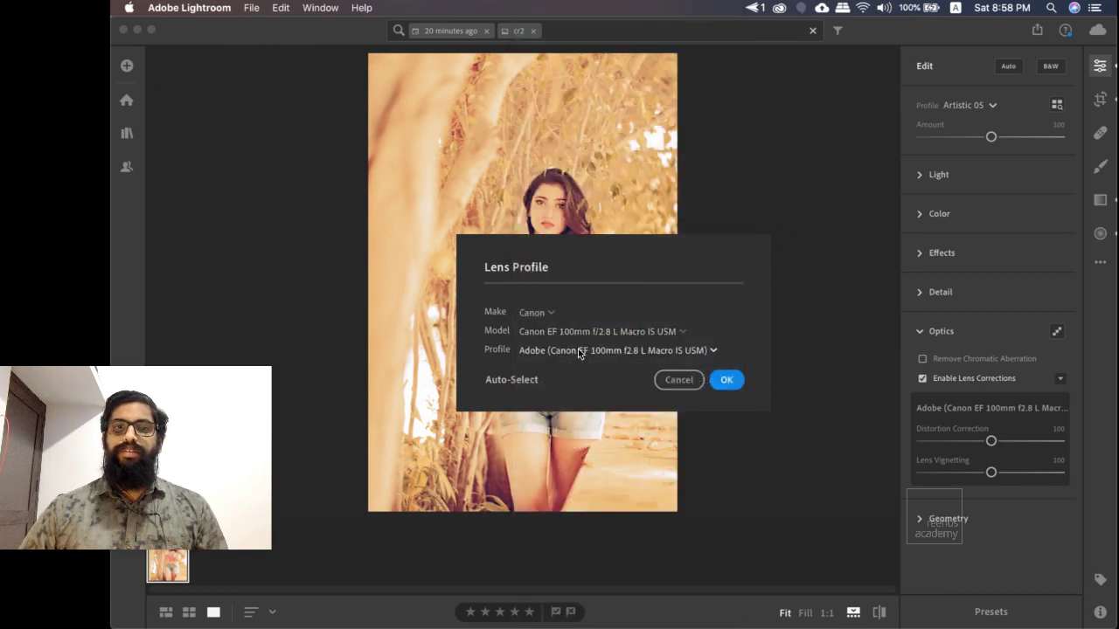
{"action": "left_click", "coordinate": [577, 354]}
{"action": "left_click", "coordinate": [490, 372]}
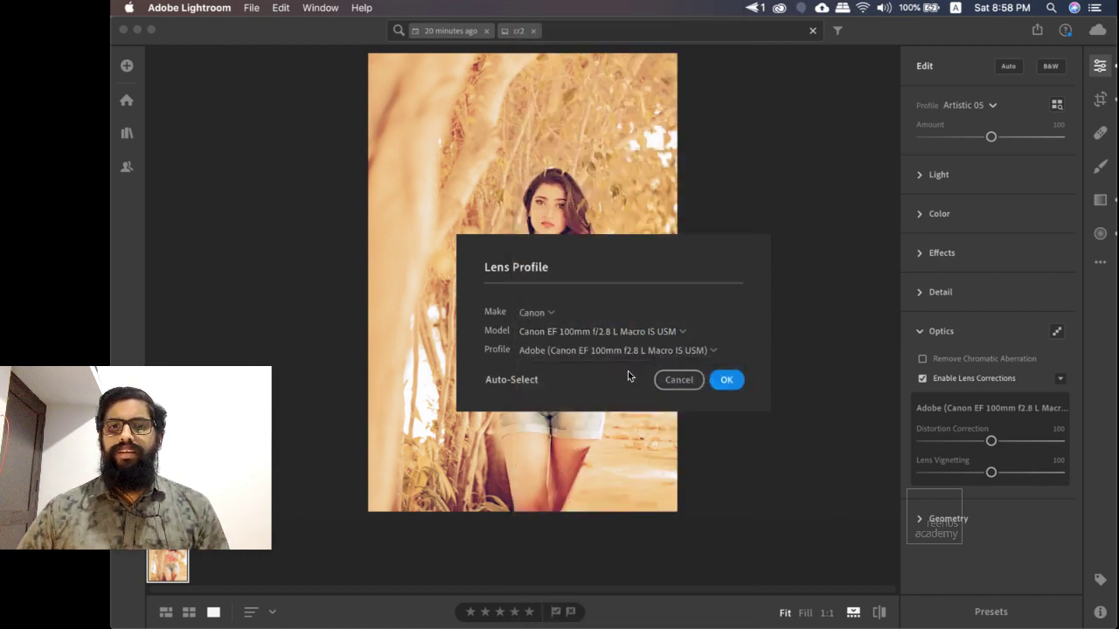
{"action": "left_click", "coordinate": [726, 381]}
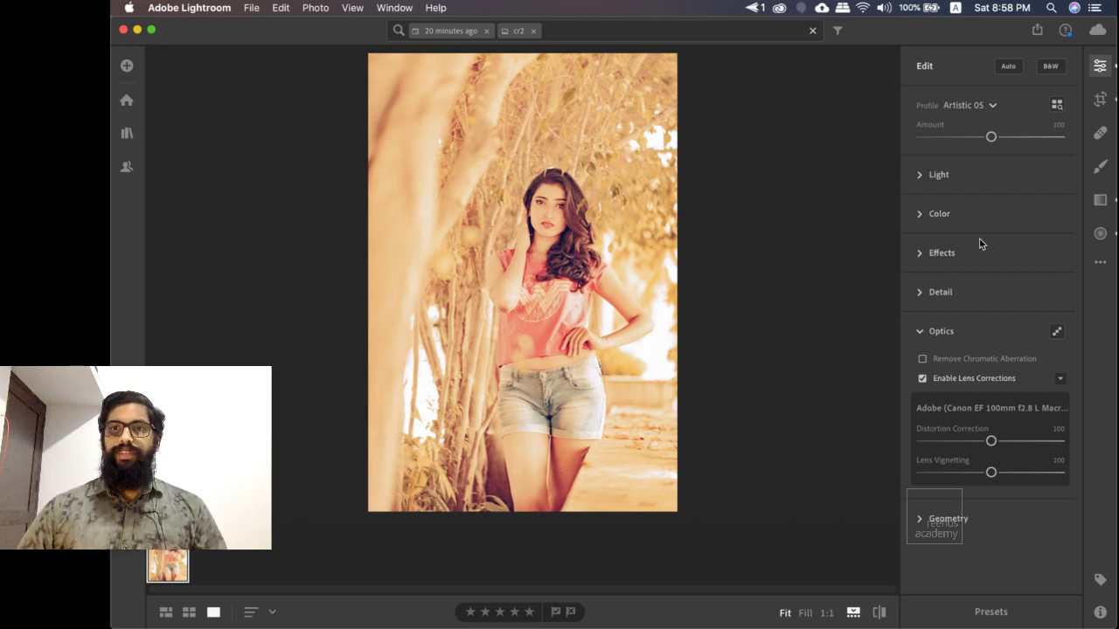
{"action": "left_click", "coordinate": [1101, 263]}
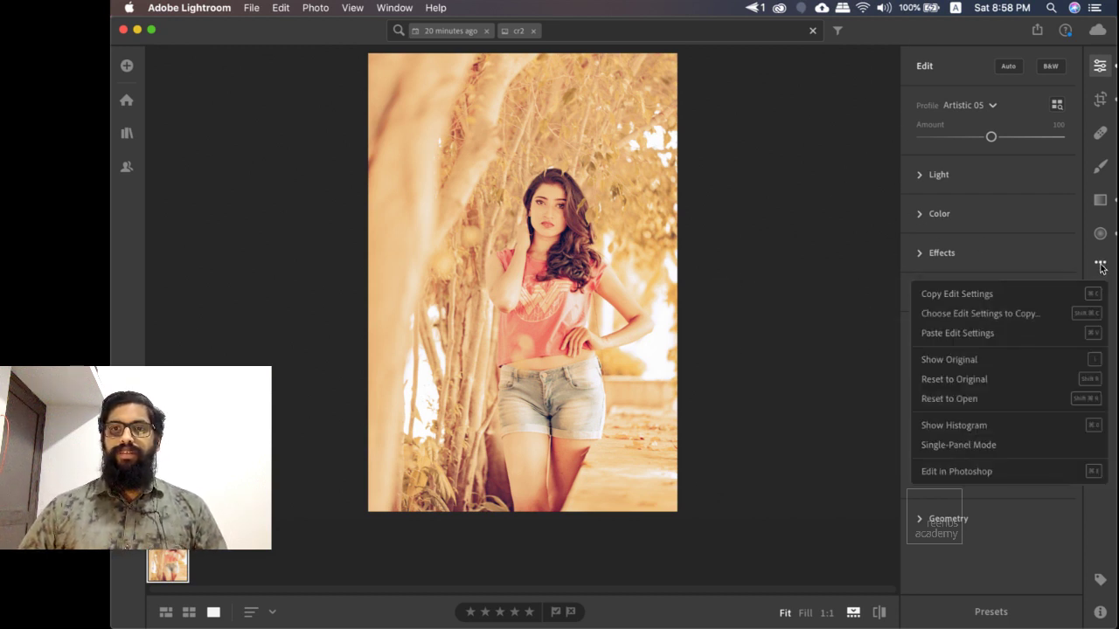
Turn on Single-Panel Mode, clear the date and cr2 filters, and show the unedited original.
{"action": "left_click", "coordinate": [959, 445]}
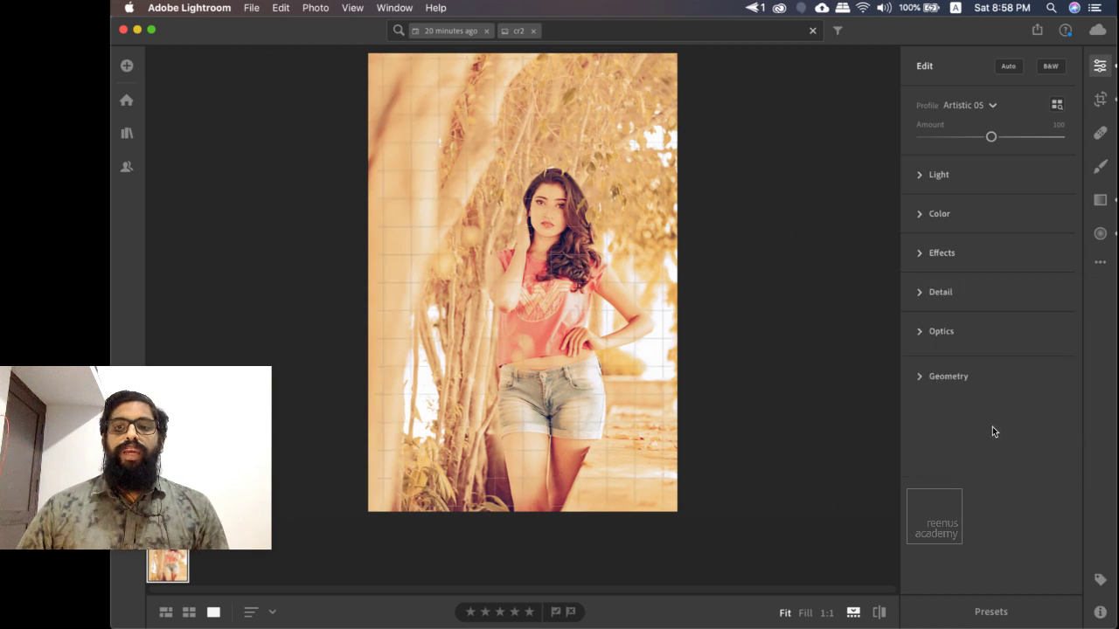
{"action": "left_click", "coordinate": [846, 268]}
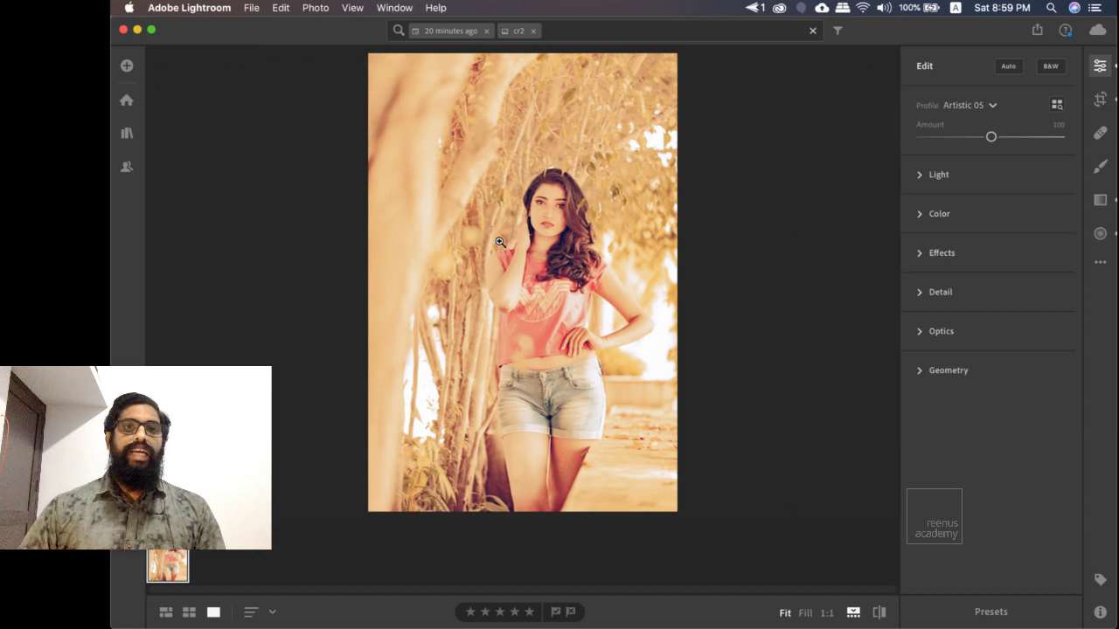
{"action": "left_click", "coordinate": [812, 30]}
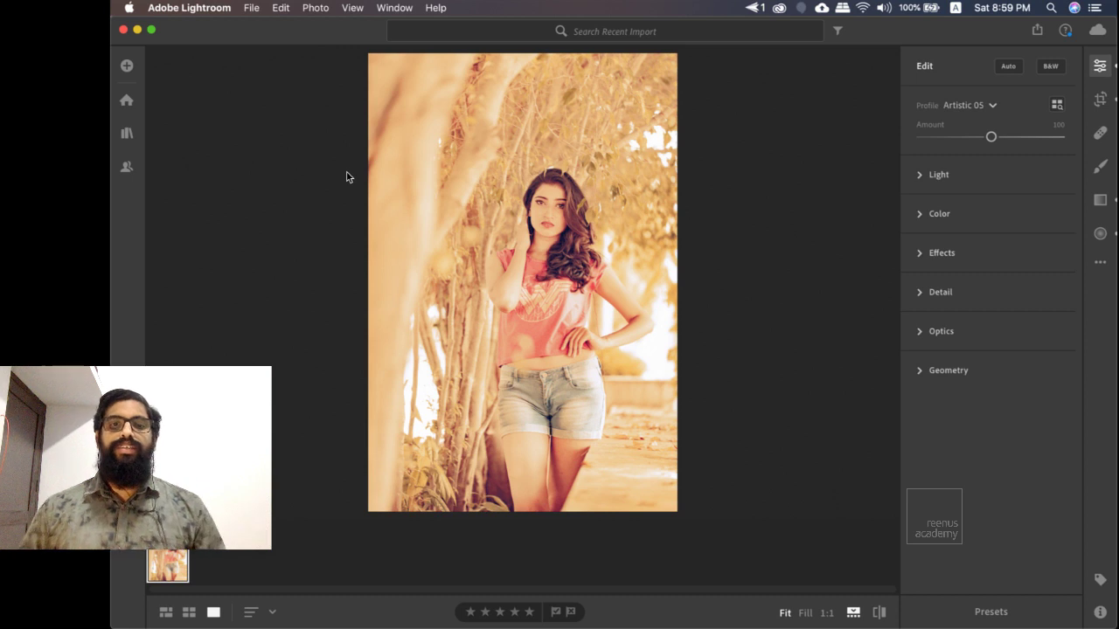
{"action": "left_click", "coordinate": [877, 611]}
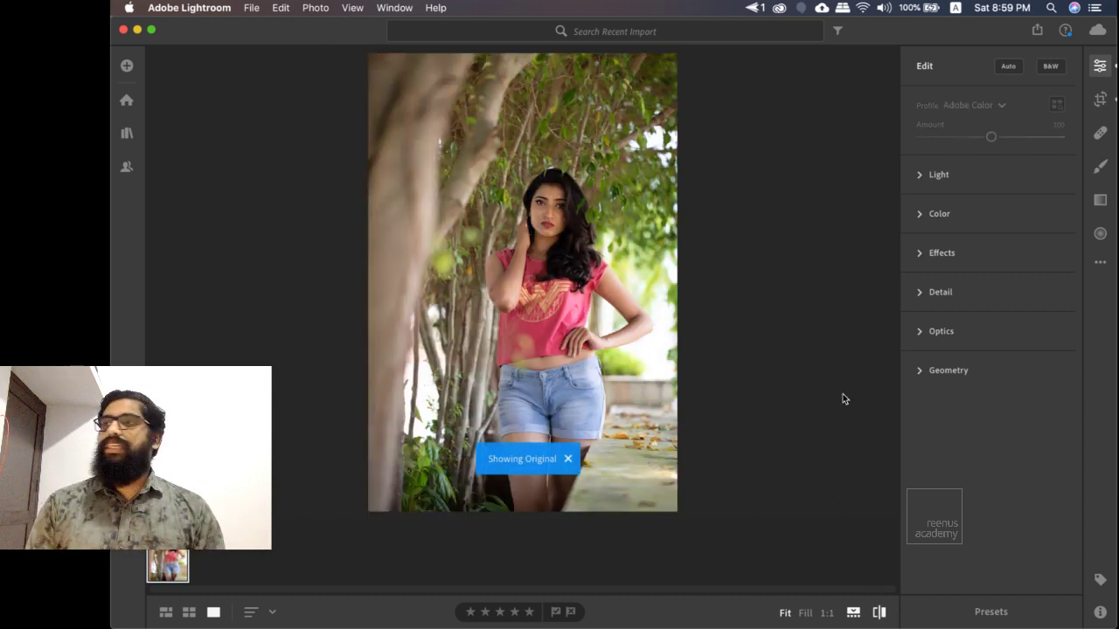